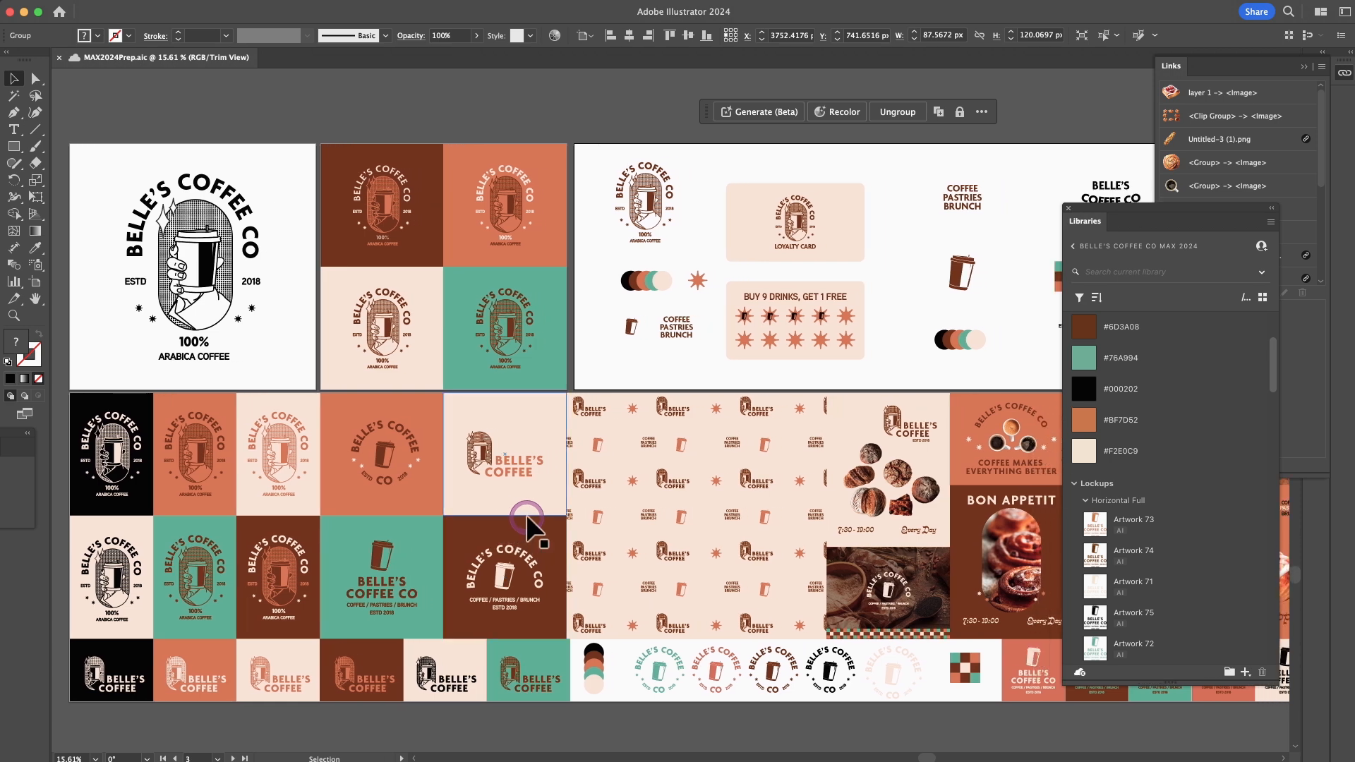
Add the circular Belle's Coffee Co lockup from the artboard to the Belle's Coffee Co MAX 2024 library.
scroll(531, 526, "right", 6)
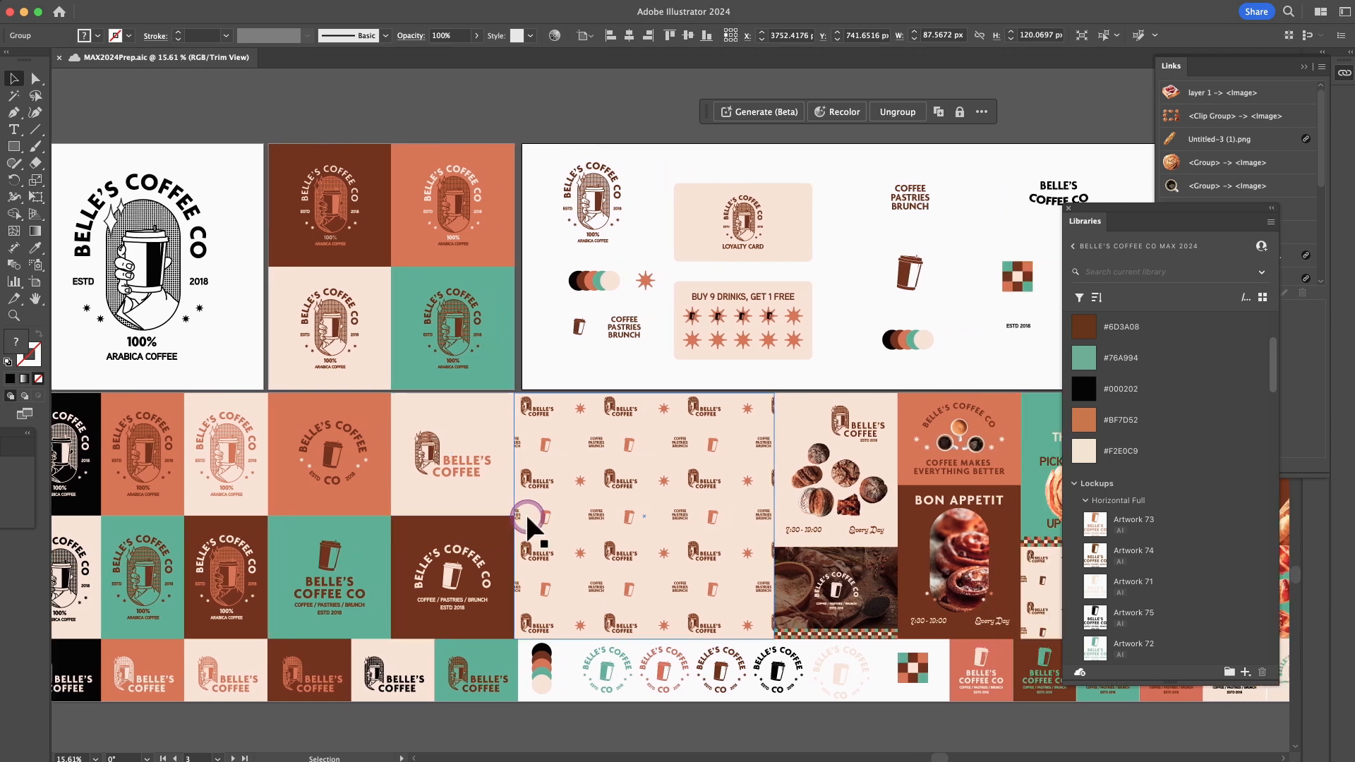
scroll(531, 525, "right", 9)
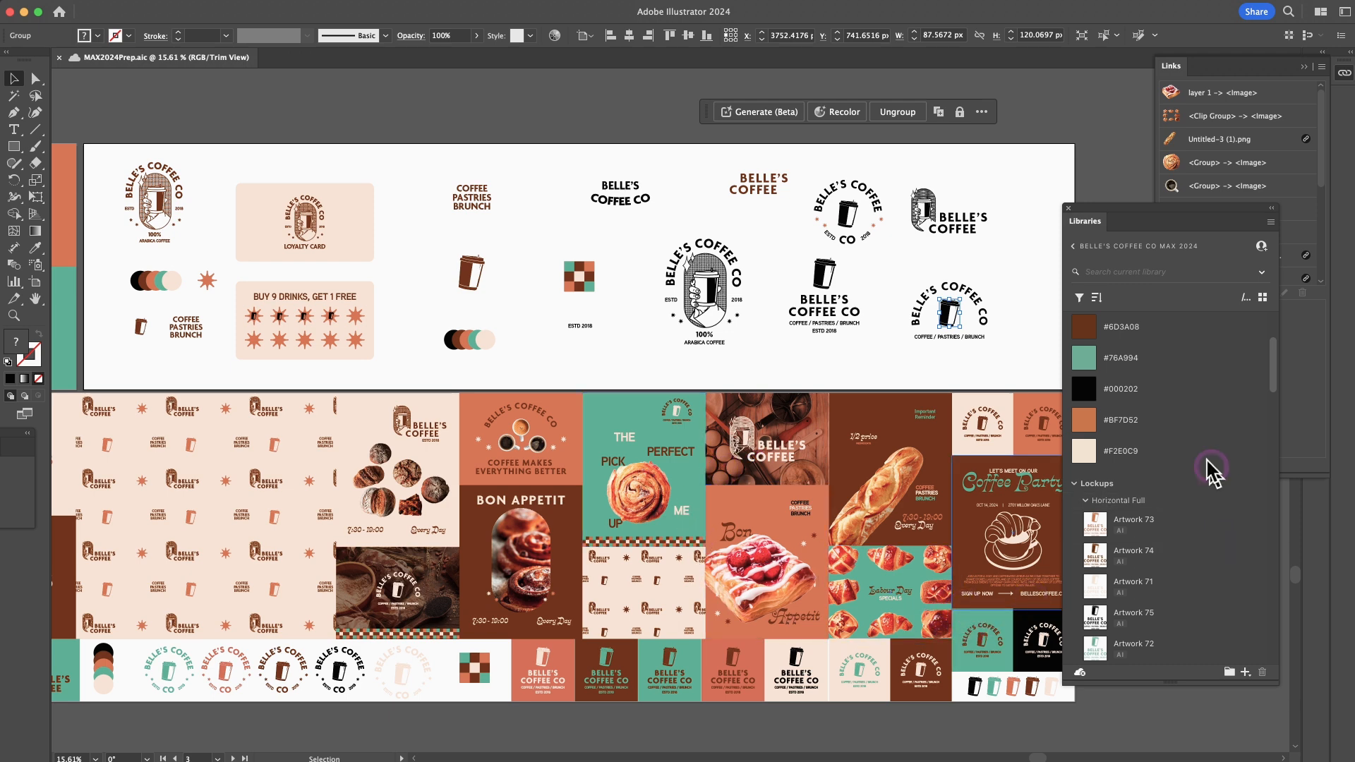
scroll(1197, 353, "up", 4)
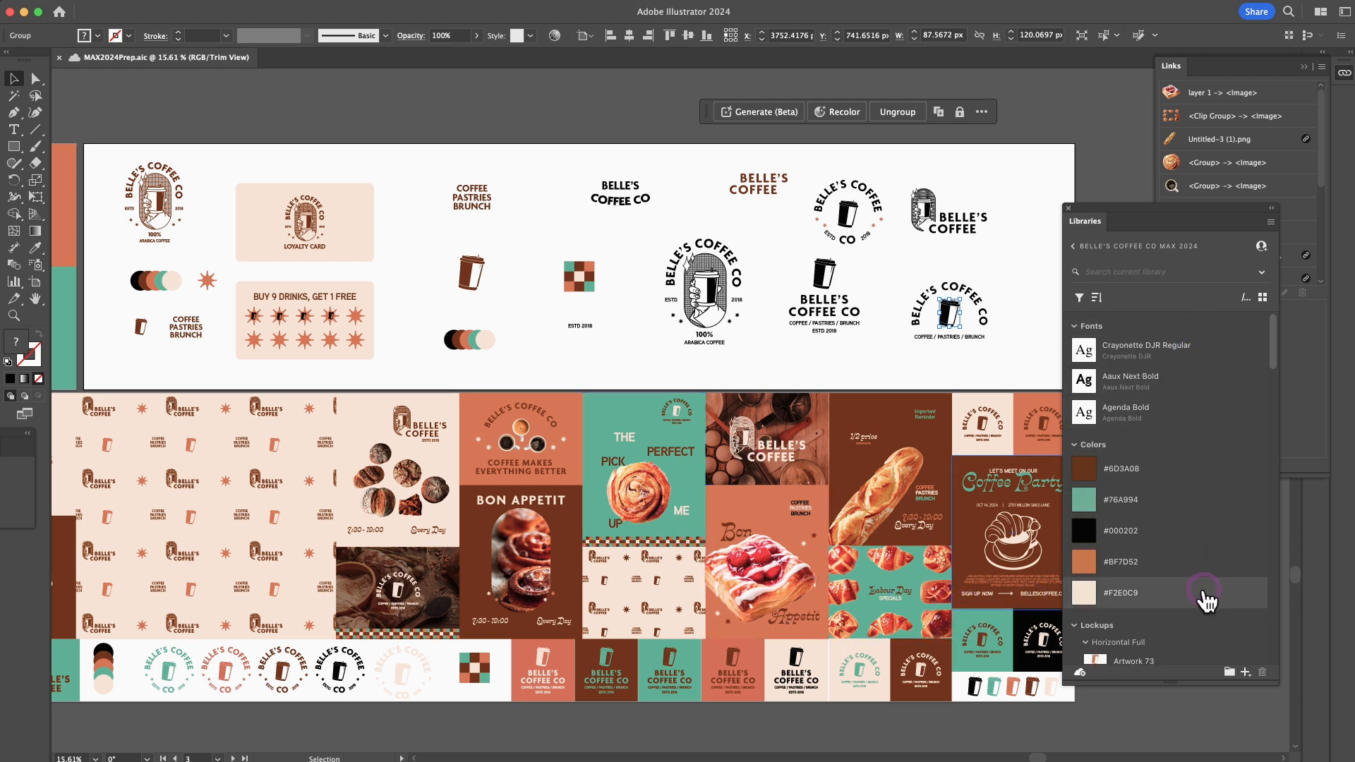
scroll(1205, 606, "down", 4)
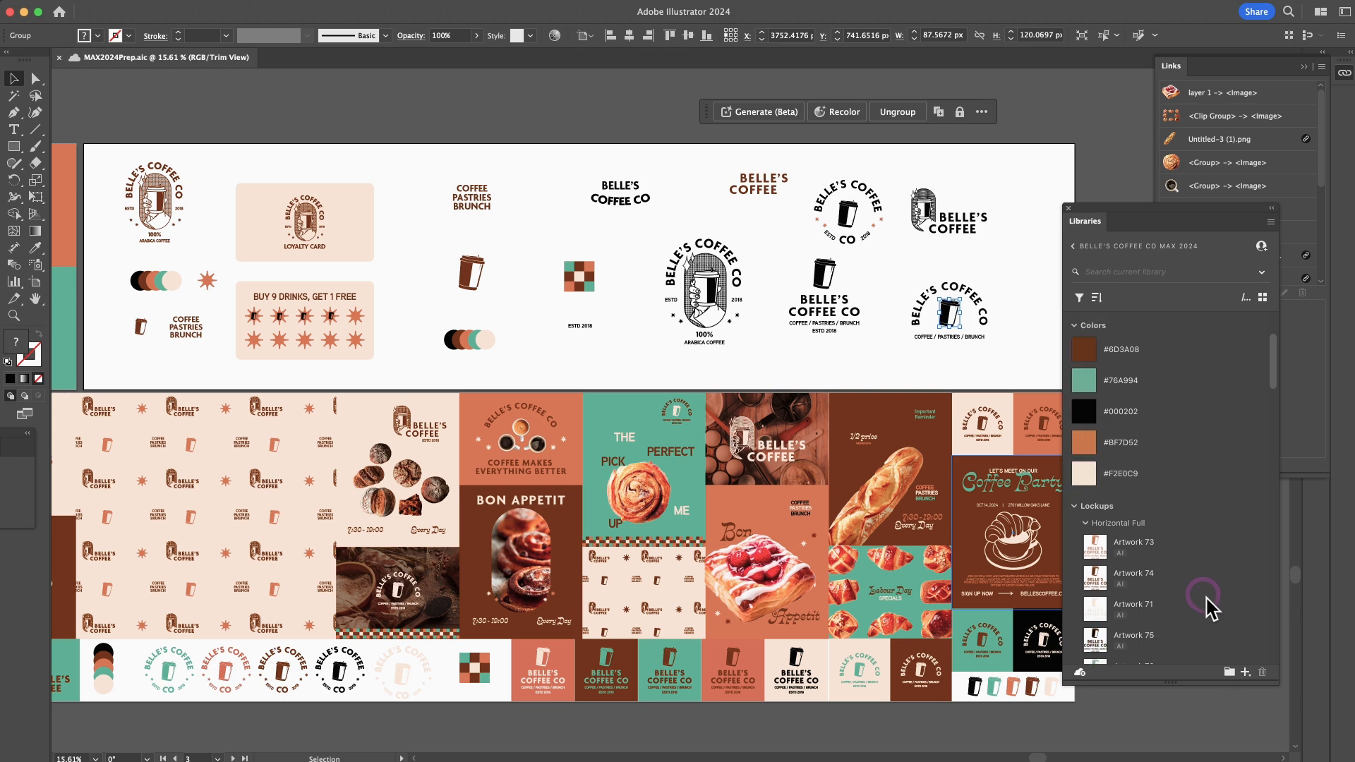
scroll(1207, 605, "down", 5)
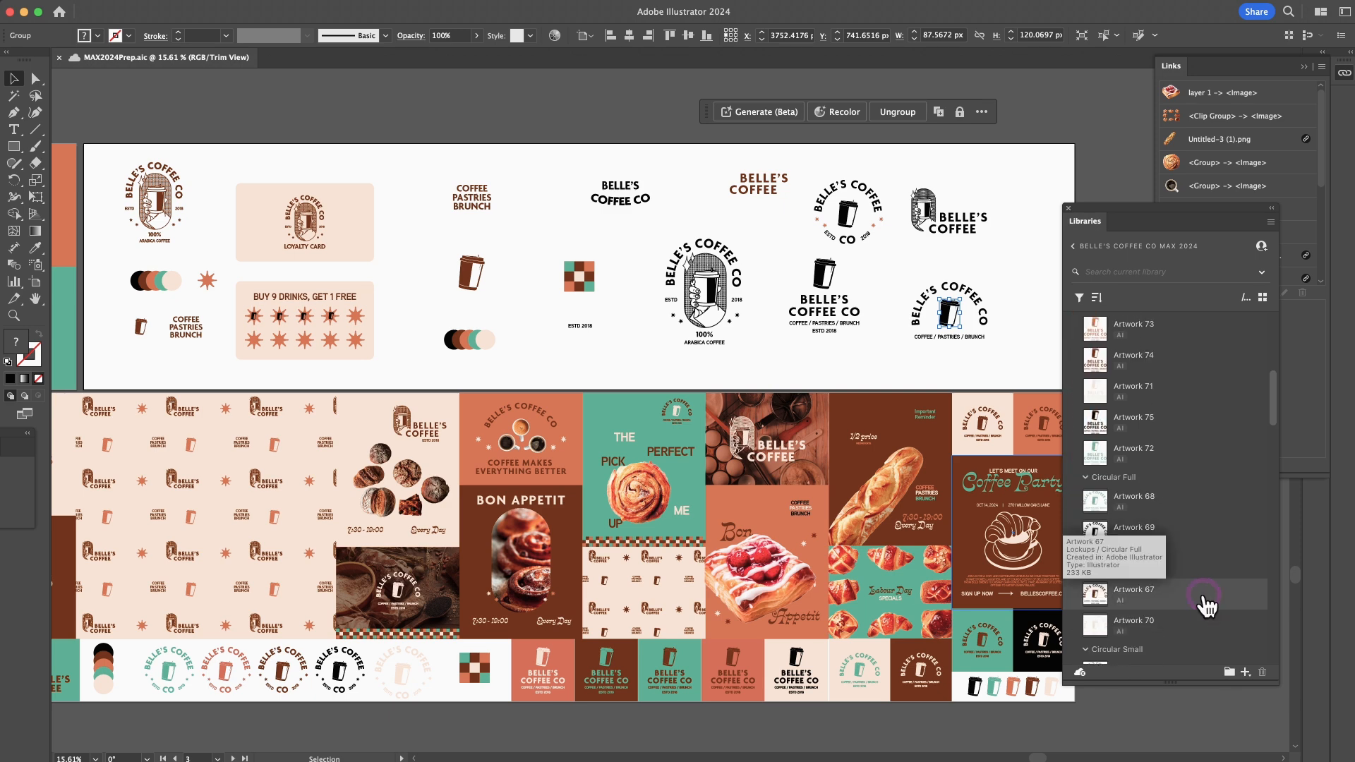
scroll(1207, 606, "down", 6)
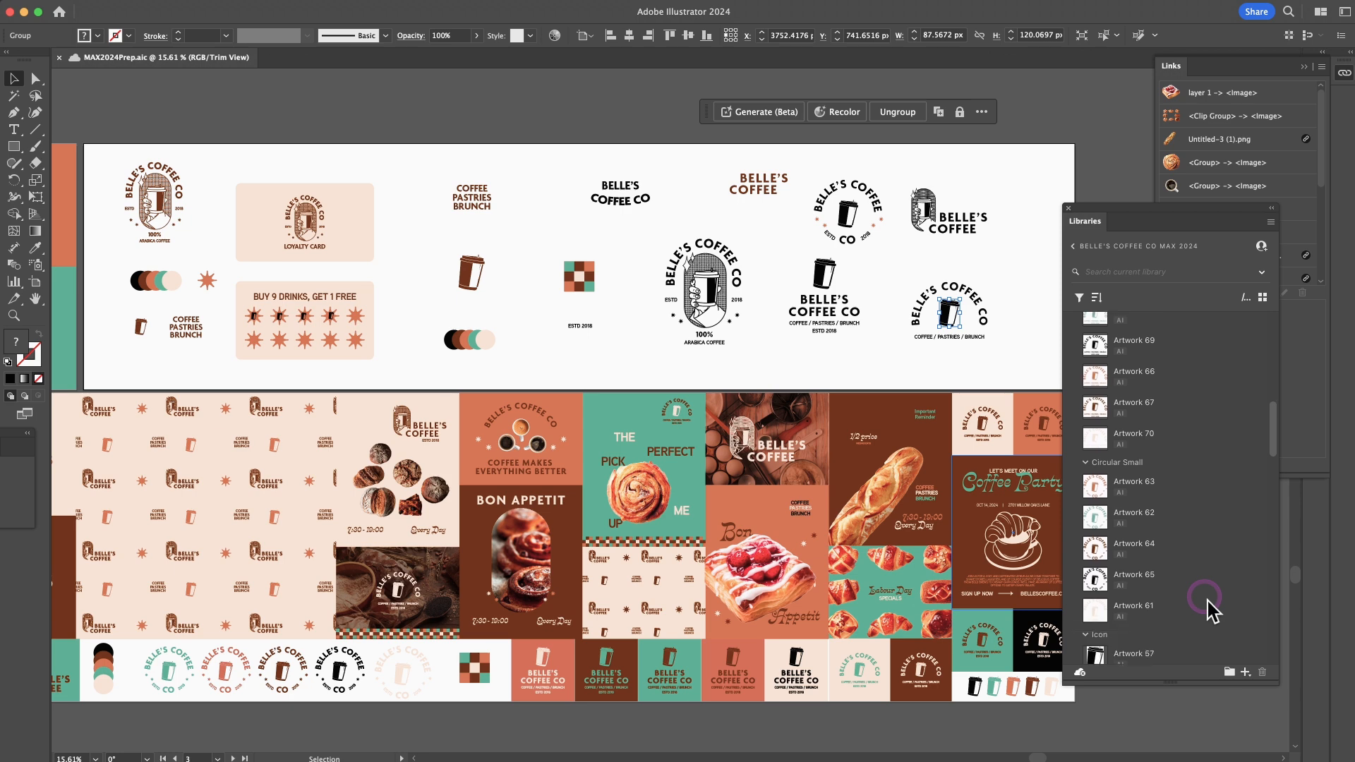
scroll(1210, 611, "down", 4)
scroll(1208, 610, "down", 6)
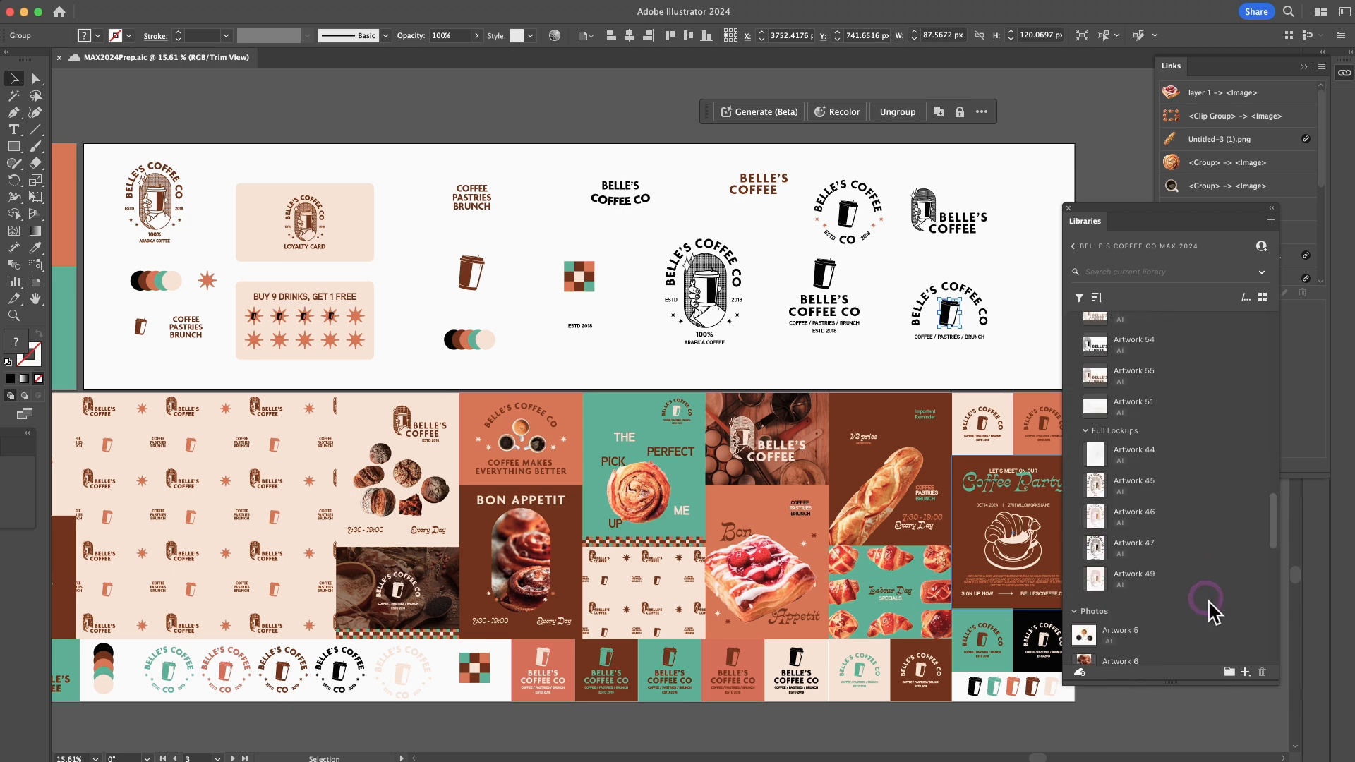
scroll(1212, 611, "down", 10)
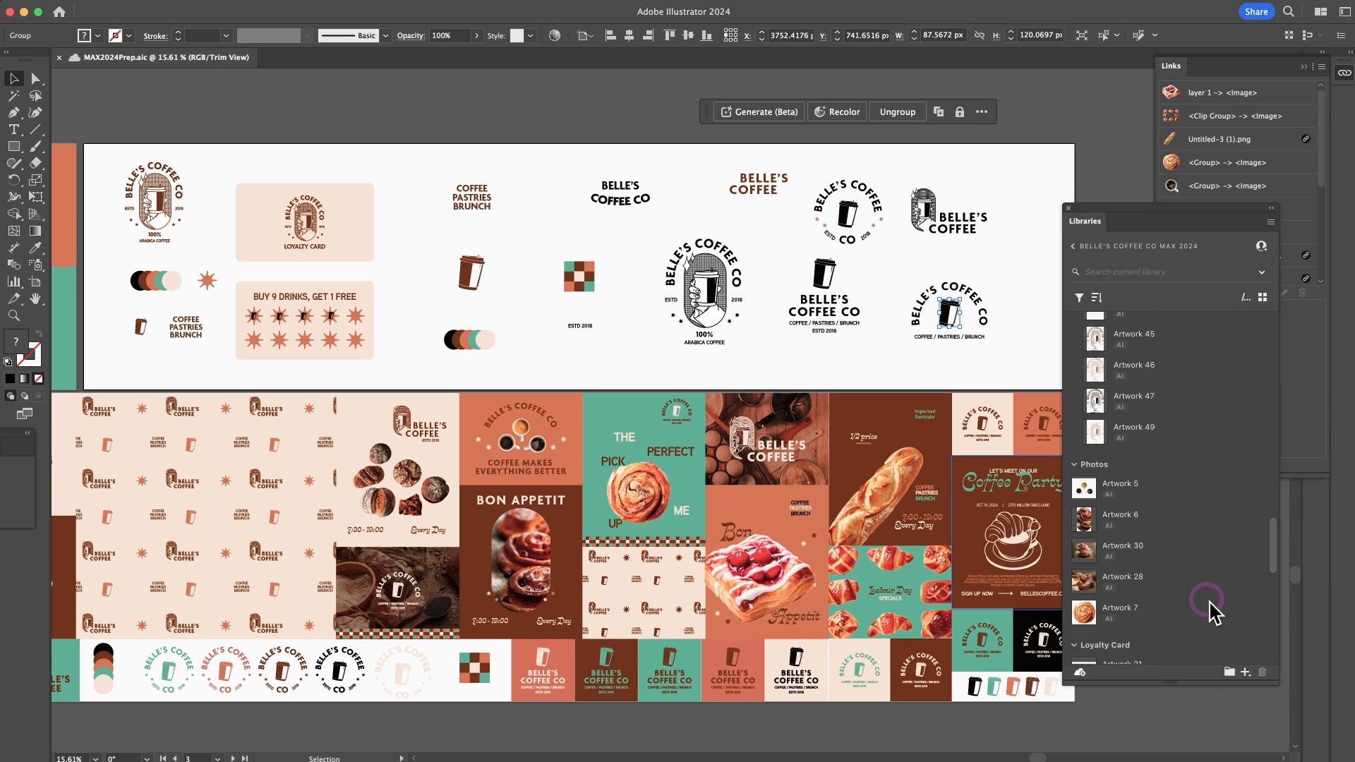
scroll(1211, 611, "down", 5)
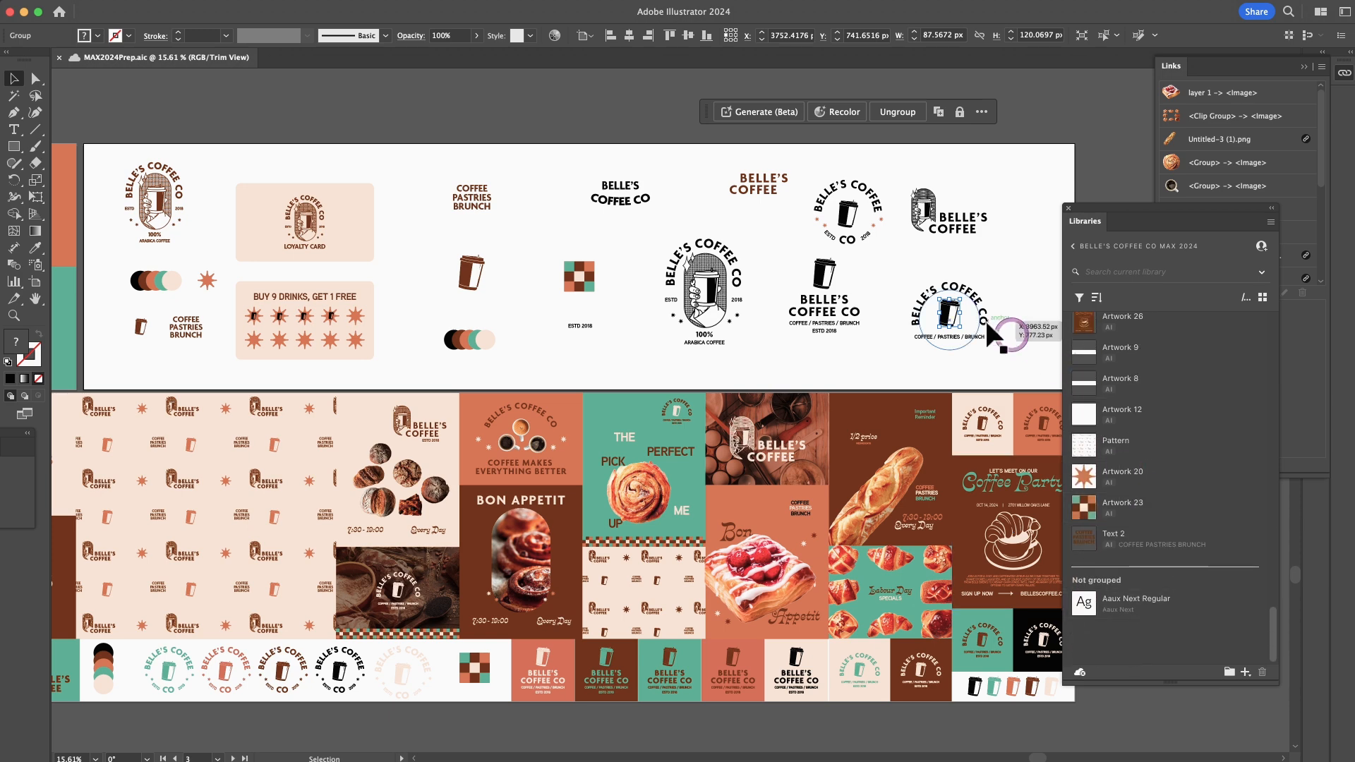
left_click_drag(953, 312, 1121, 635)
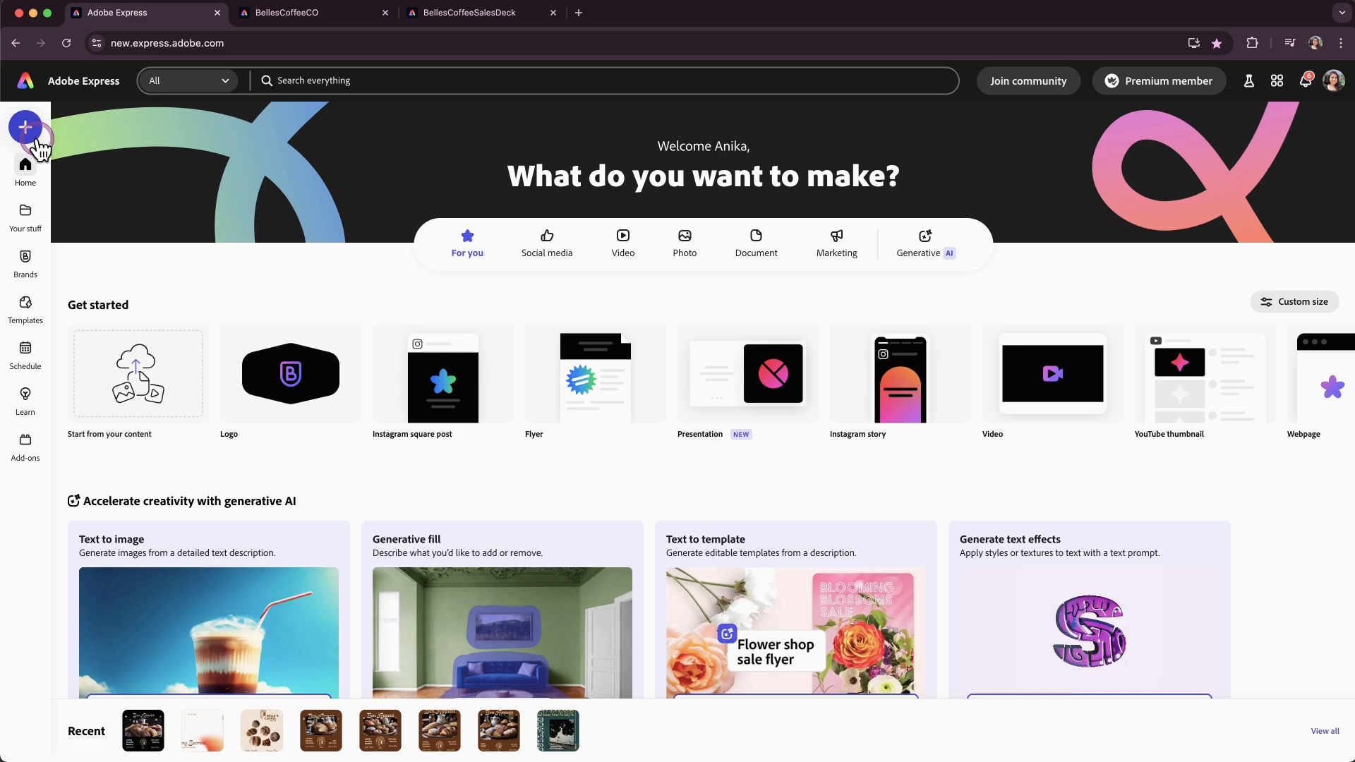
Switch to Adobe Express and start a new Instagram square post.
left_click(36, 138)
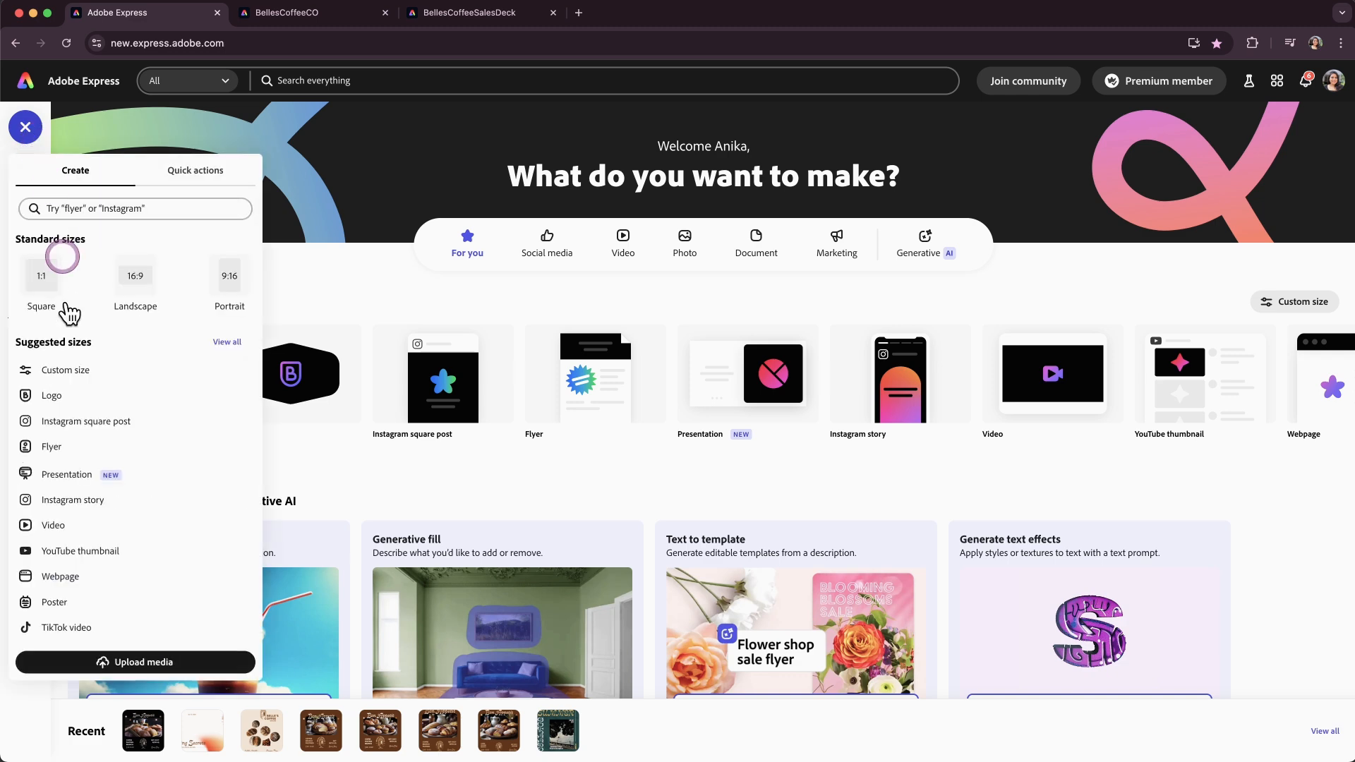
left_click(76, 424)
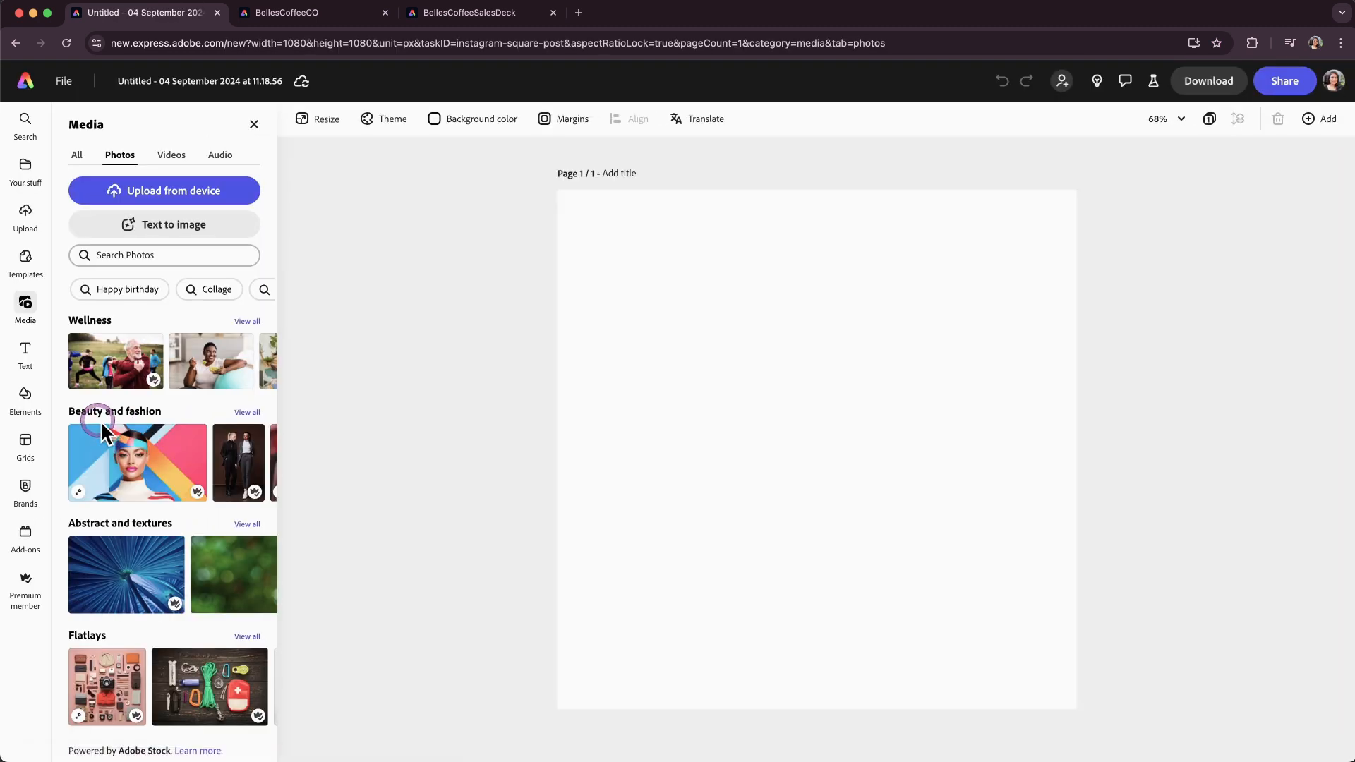
Open the Belle's Coffee Co MAX 2024 library from your stuff.
left_click(33, 187)
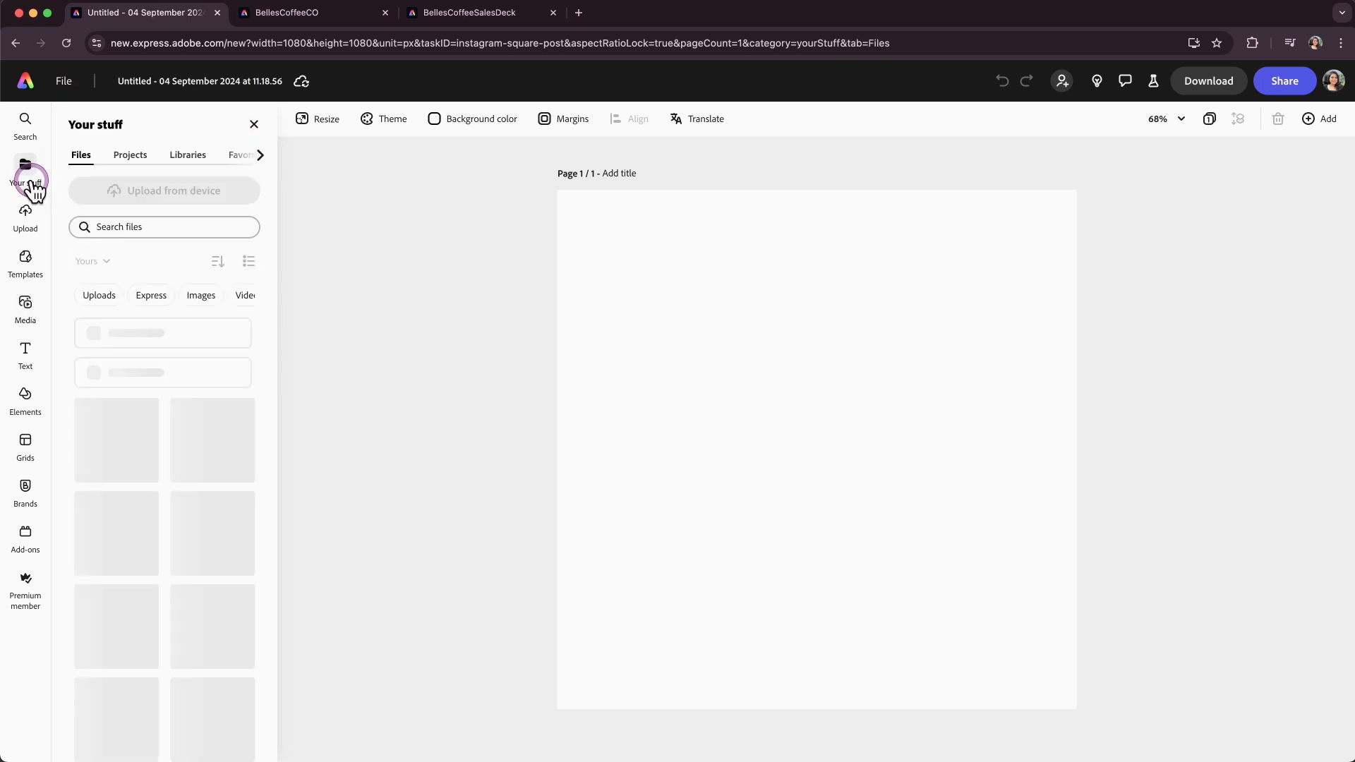
left_click(194, 156)
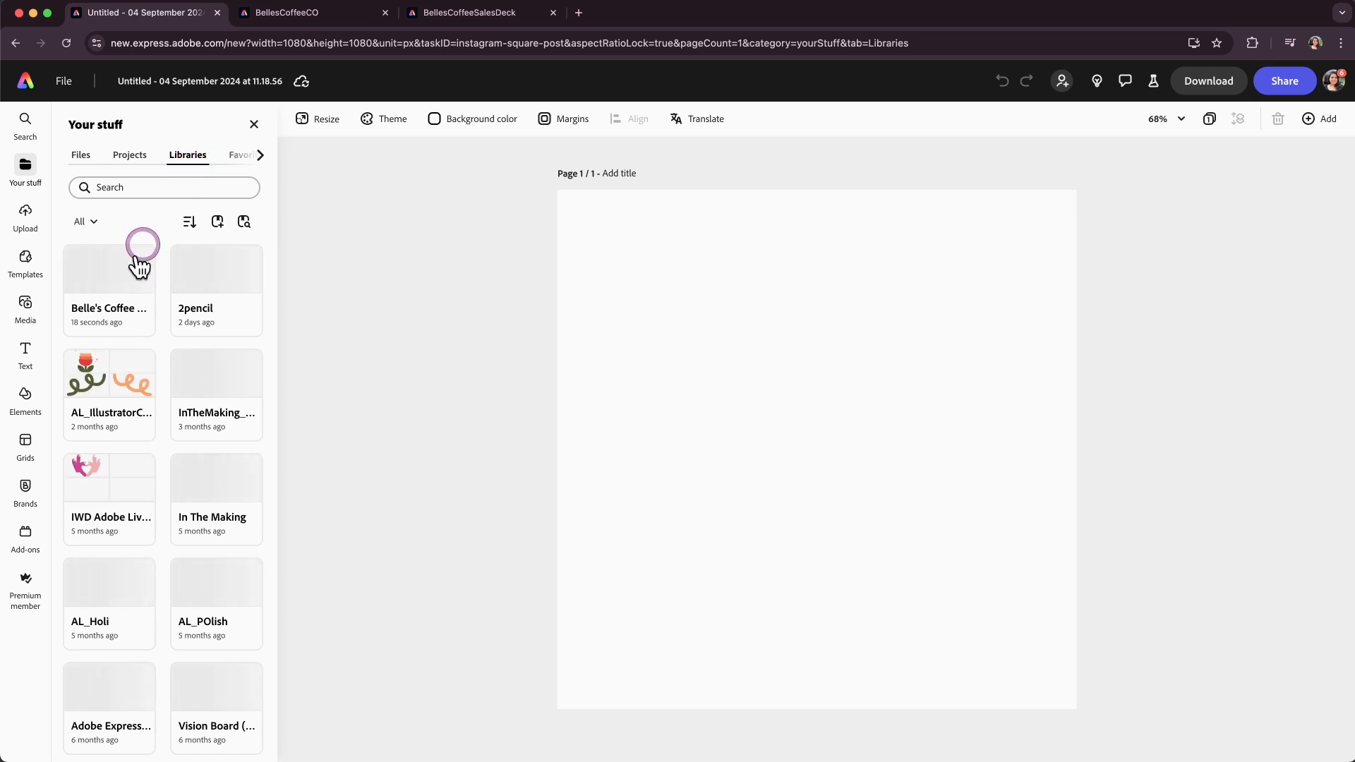
left_click(106, 323)
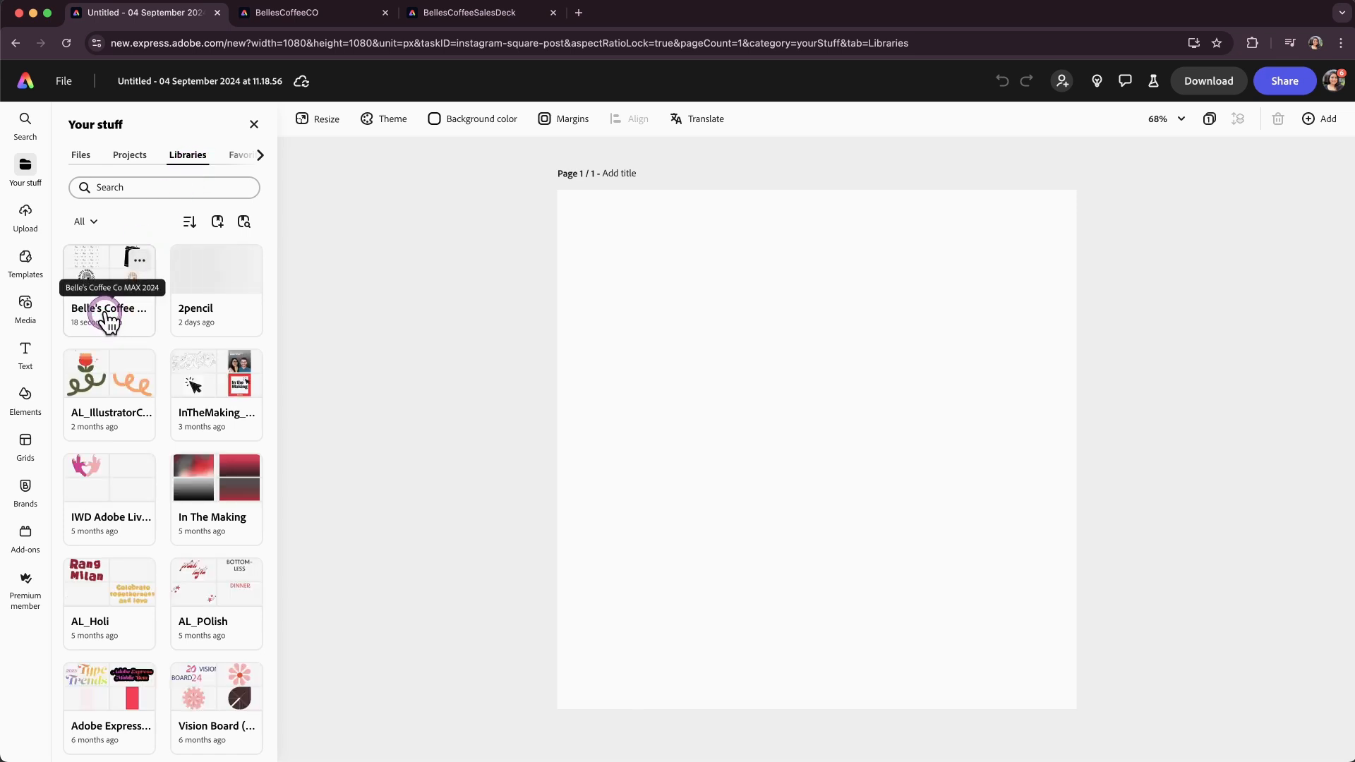
left_click(107, 314)
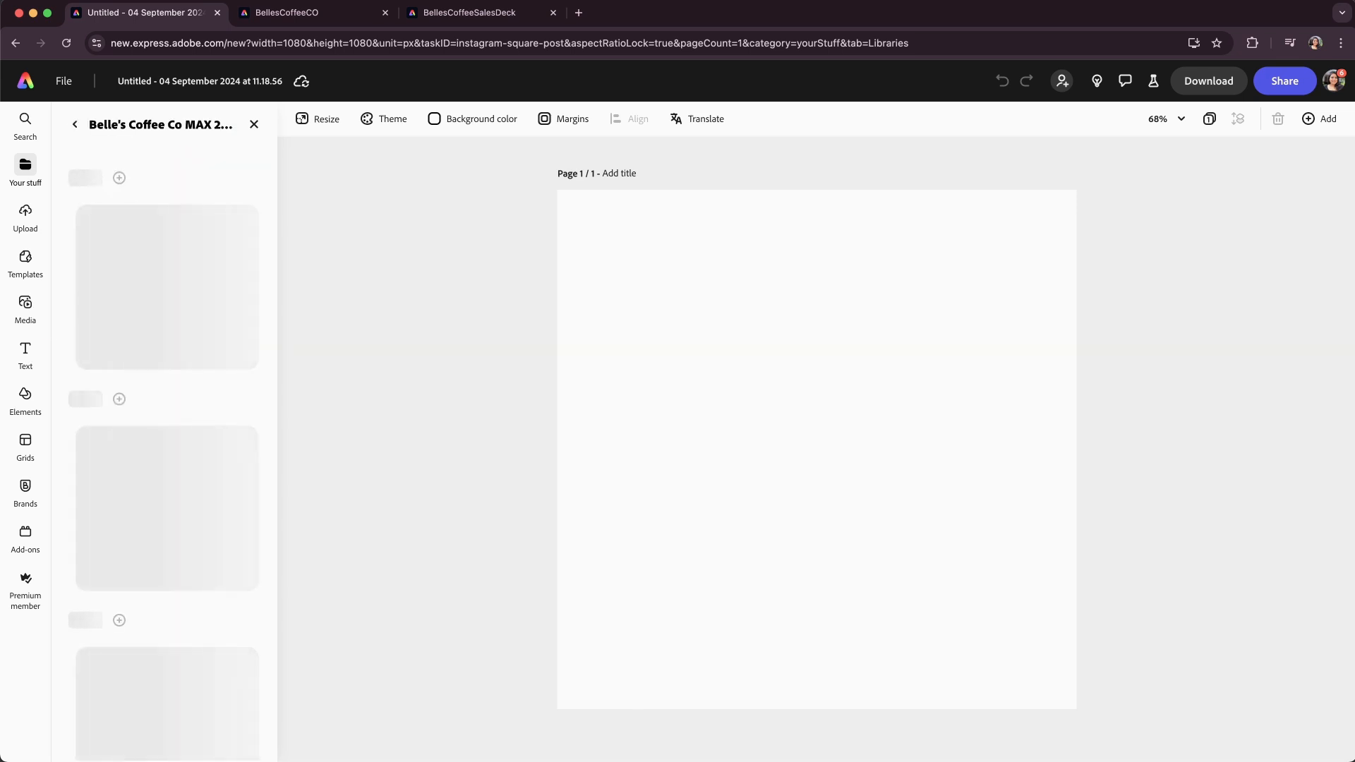
left_click(395, 478)
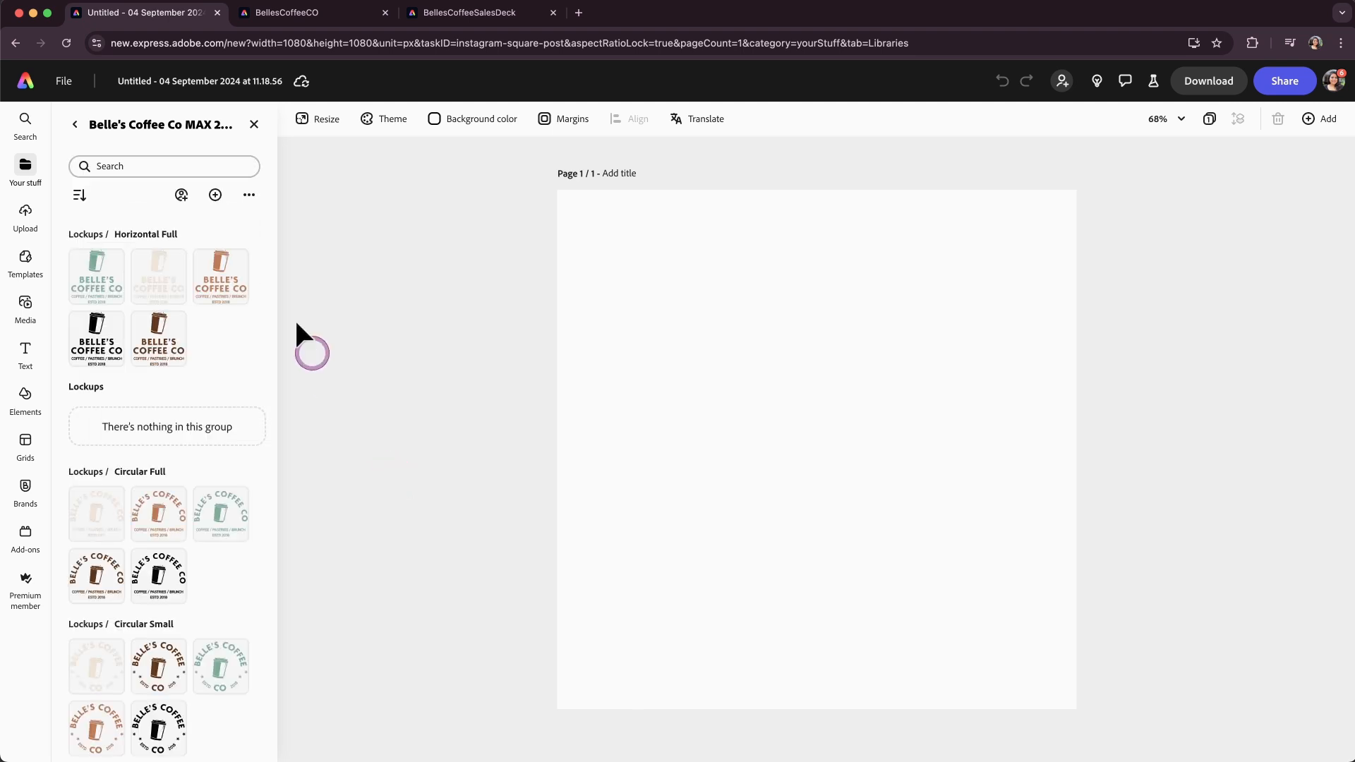
Place the black full coffee-cup lockup from the library's Full Lockups group onto the page.
scroll(178, 524, "down", 10)
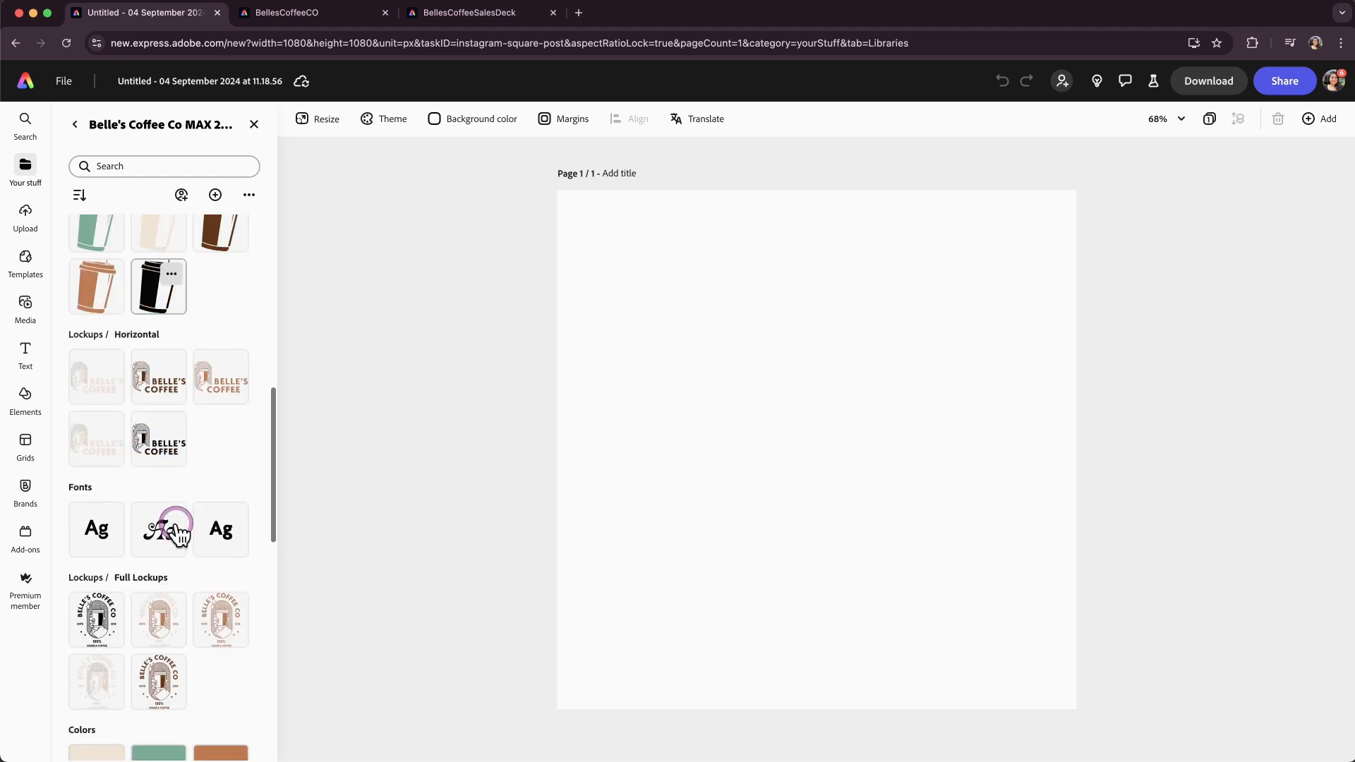
scroll(181, 524, "down", 4)
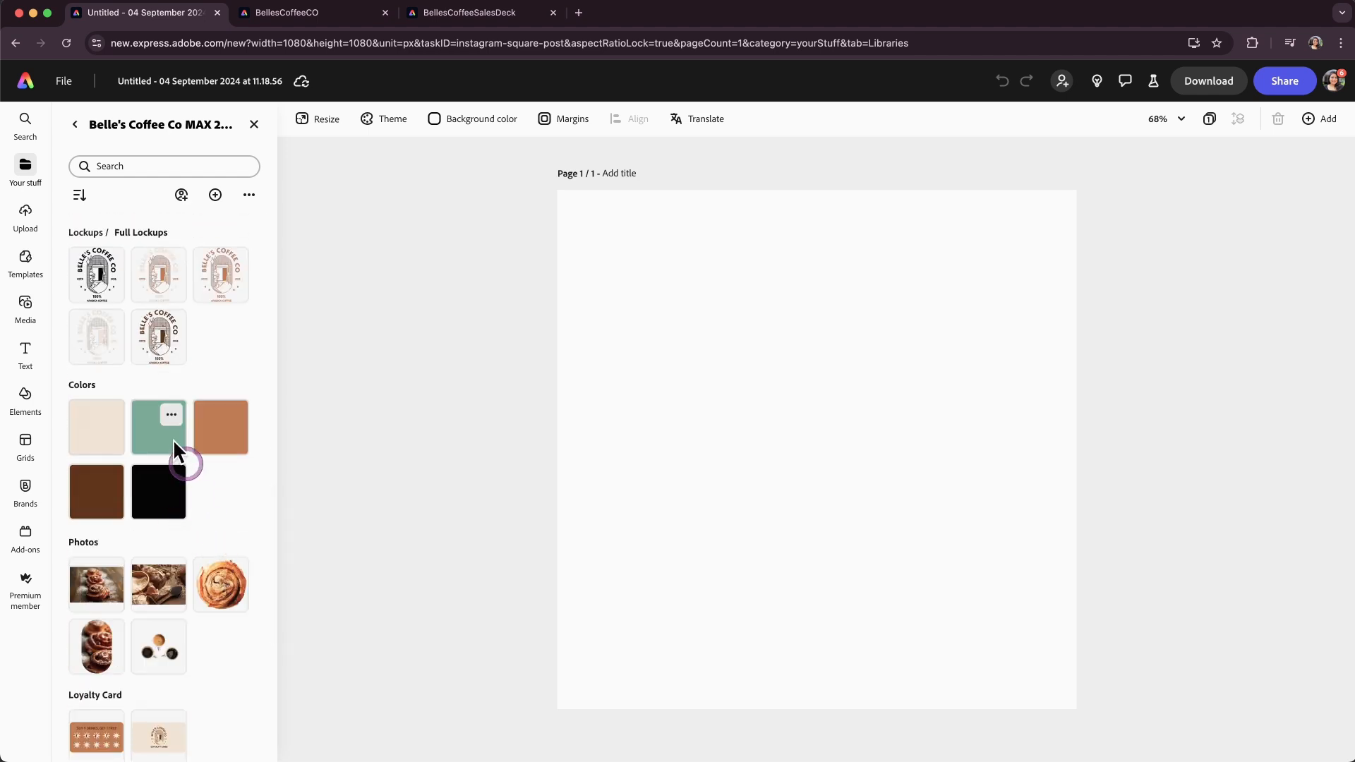
left_click(94, 278)
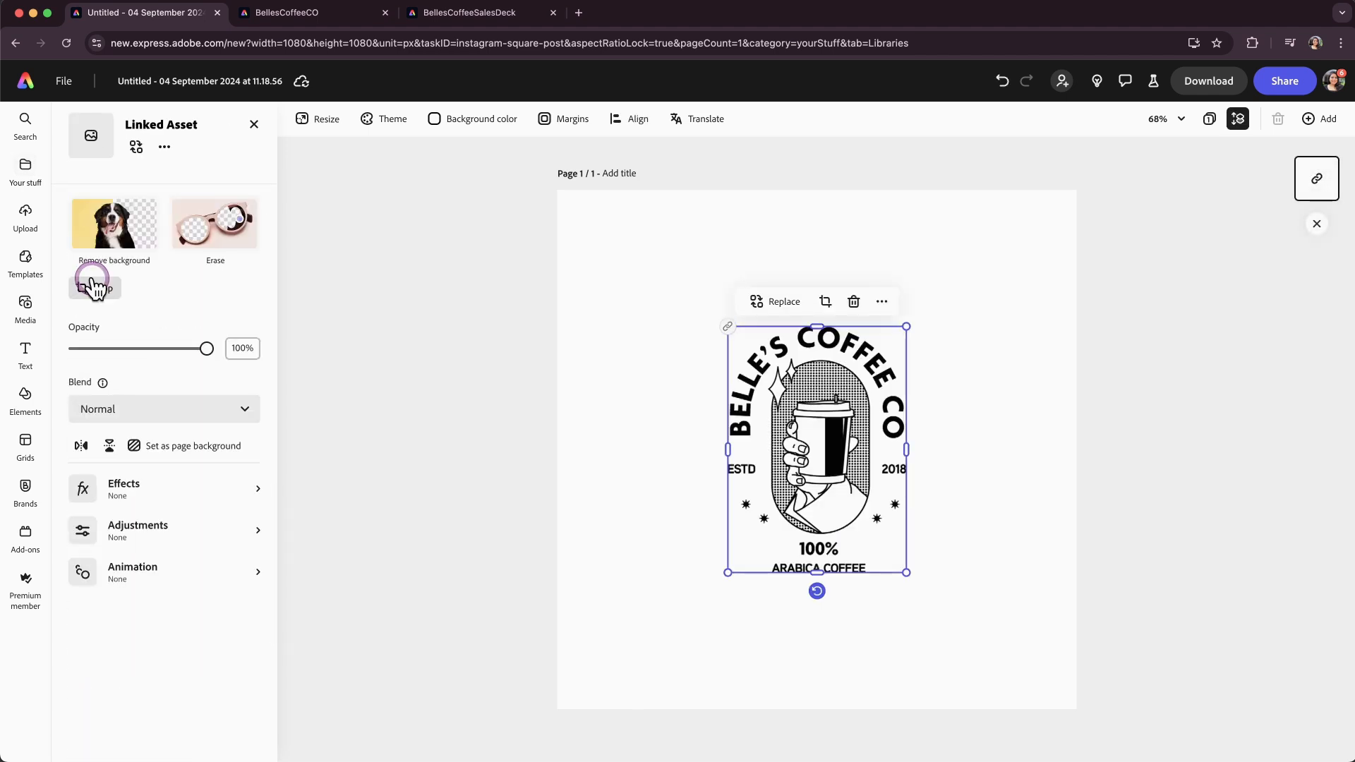
left_click(101, 293)
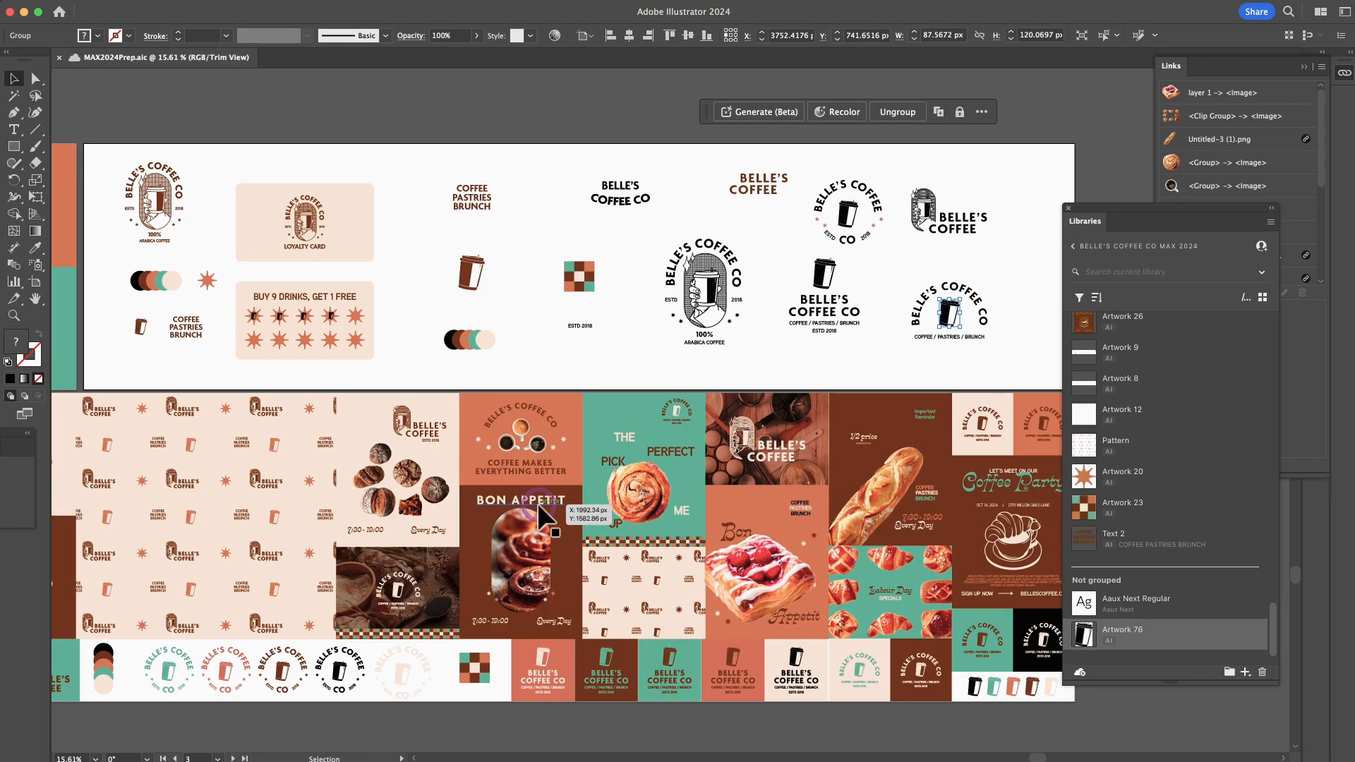
Switch to Illustrator and open library item Artwork 47 for editing.
scroll(1164, 526, "up", 5)
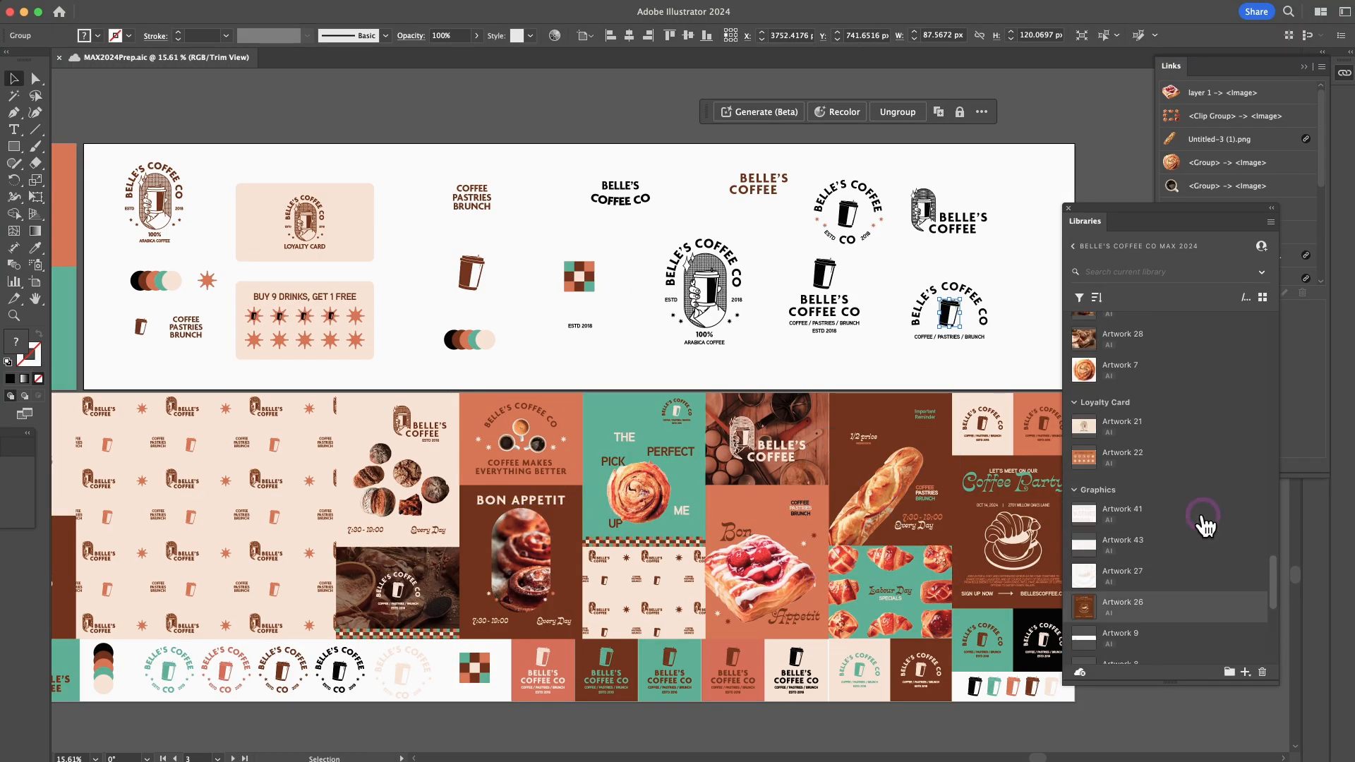
scroll(1205, 526, "up", 10)
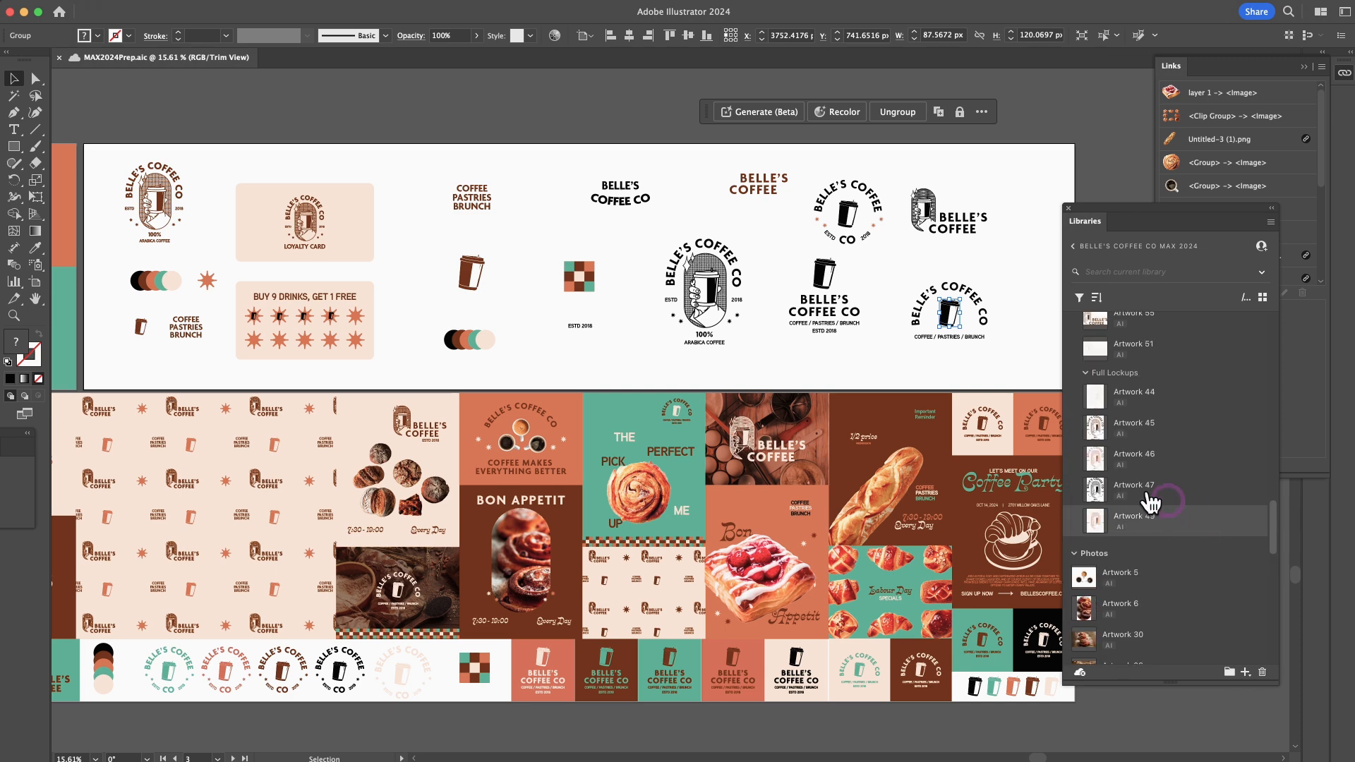
double_click(1096, 490)
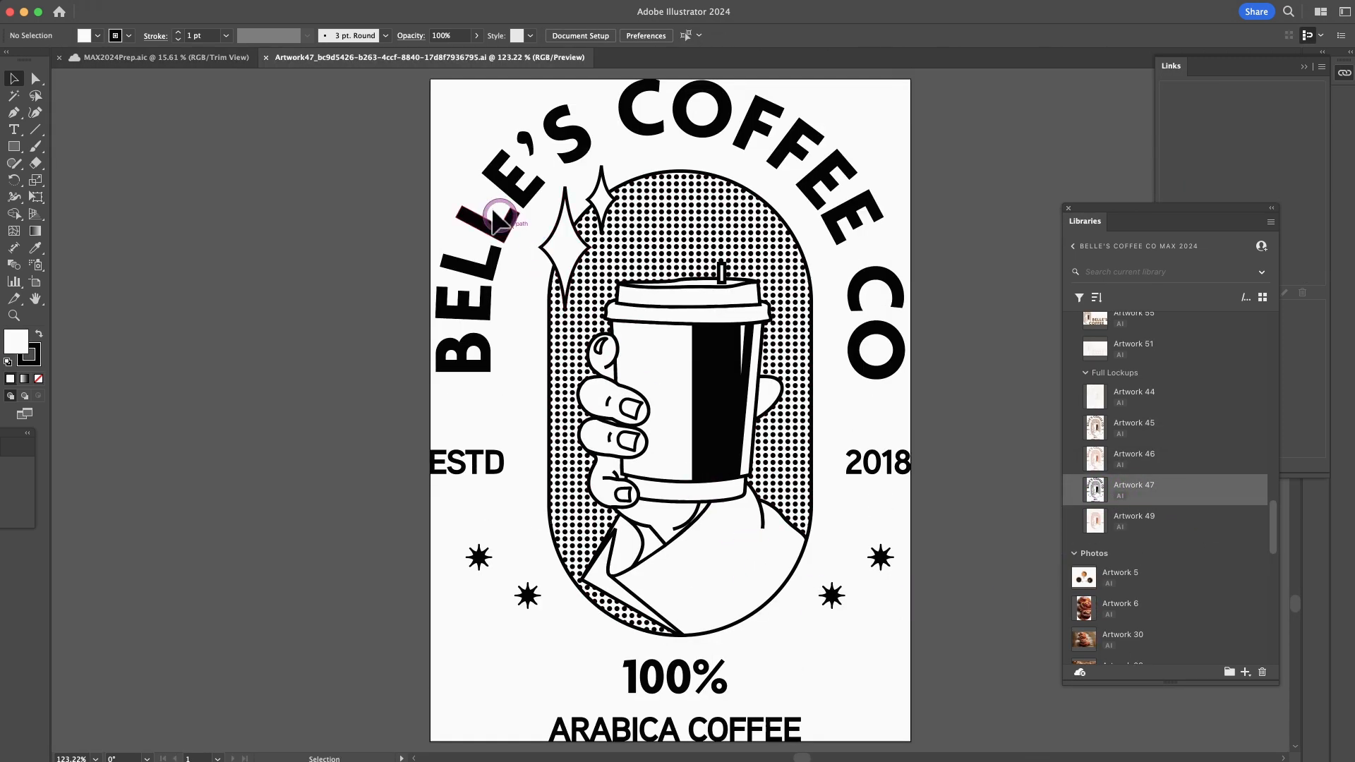
Select the lockup artwork and change its fill color to hex 663e19.
left_click(494, 211)
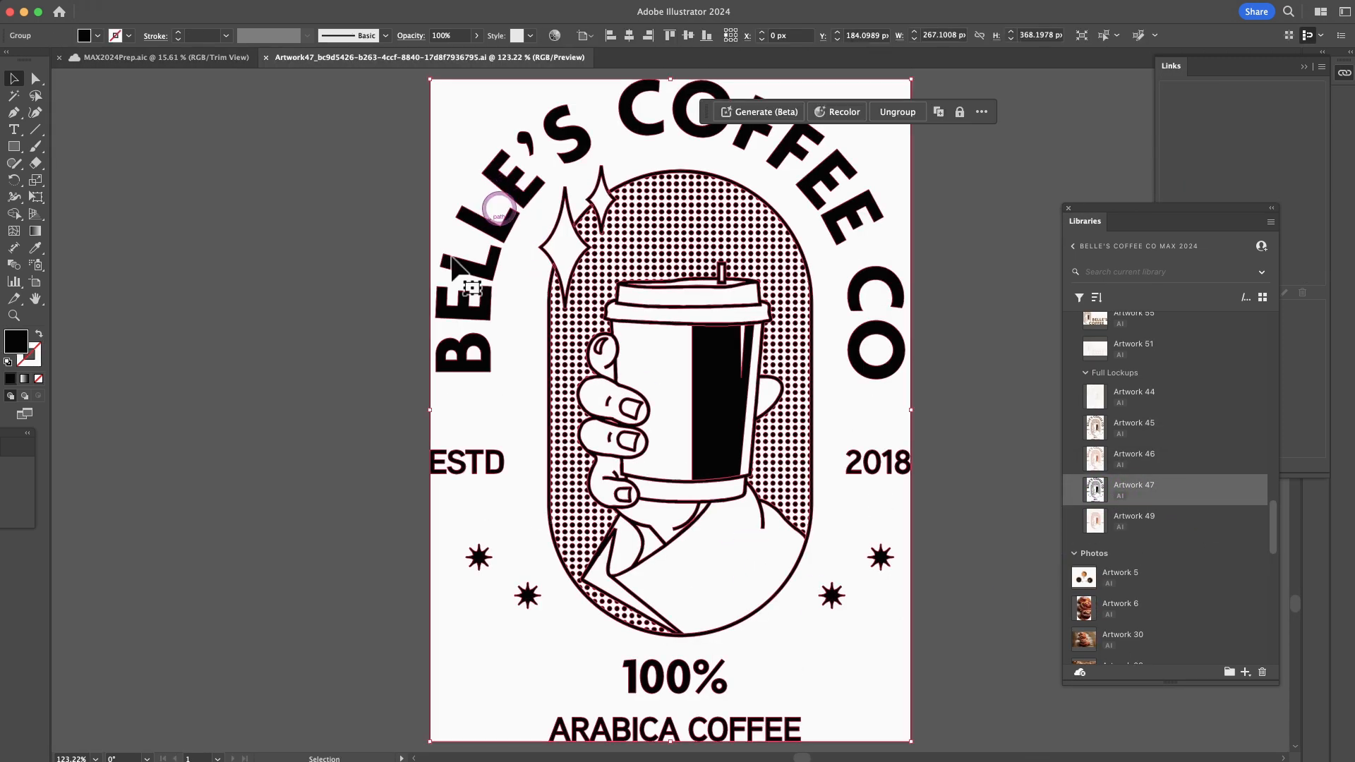
double_click(17, 341)
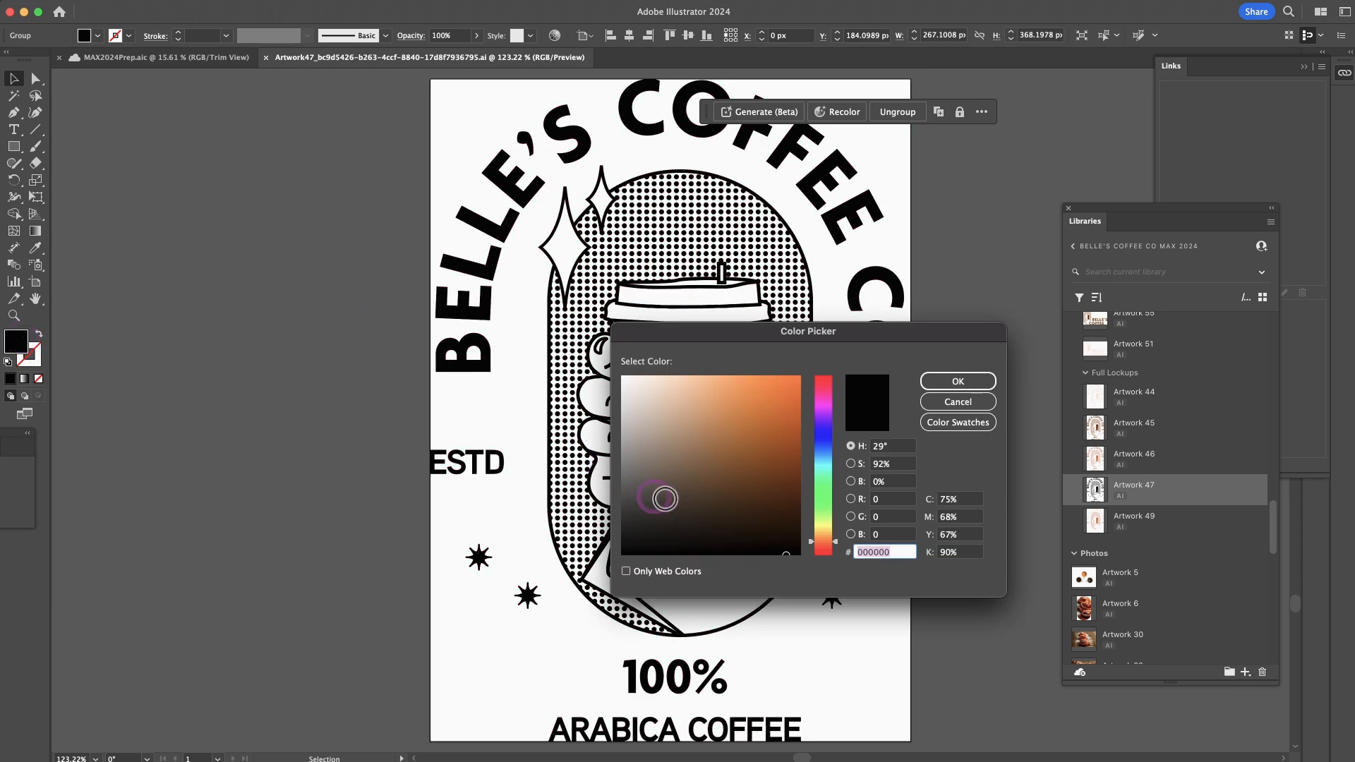
type("663e19")
left_click_drag(751, 481, 739, 472)
left_click(935, 380)
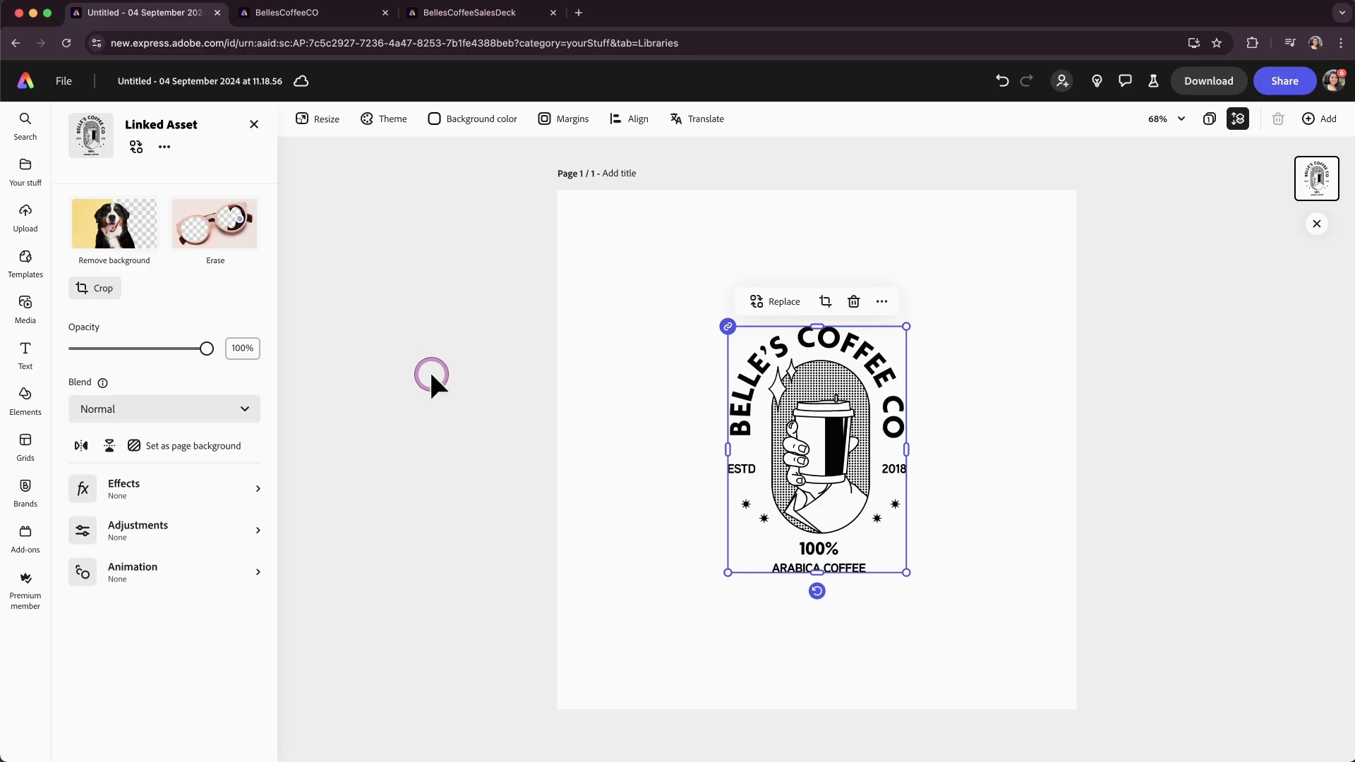
Back in Express, update the linked lockup on the page, then delete it.
left_click(618, 488)
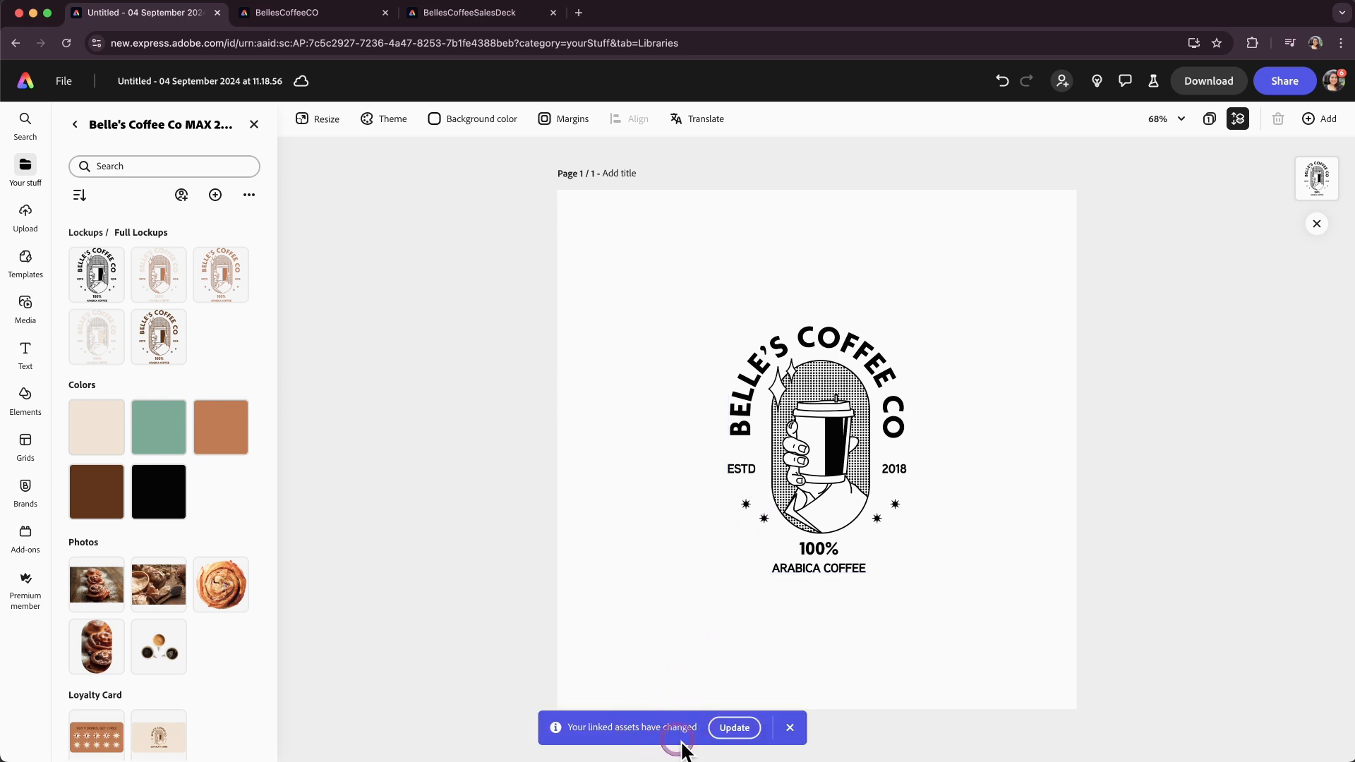
left_click(726, 729)
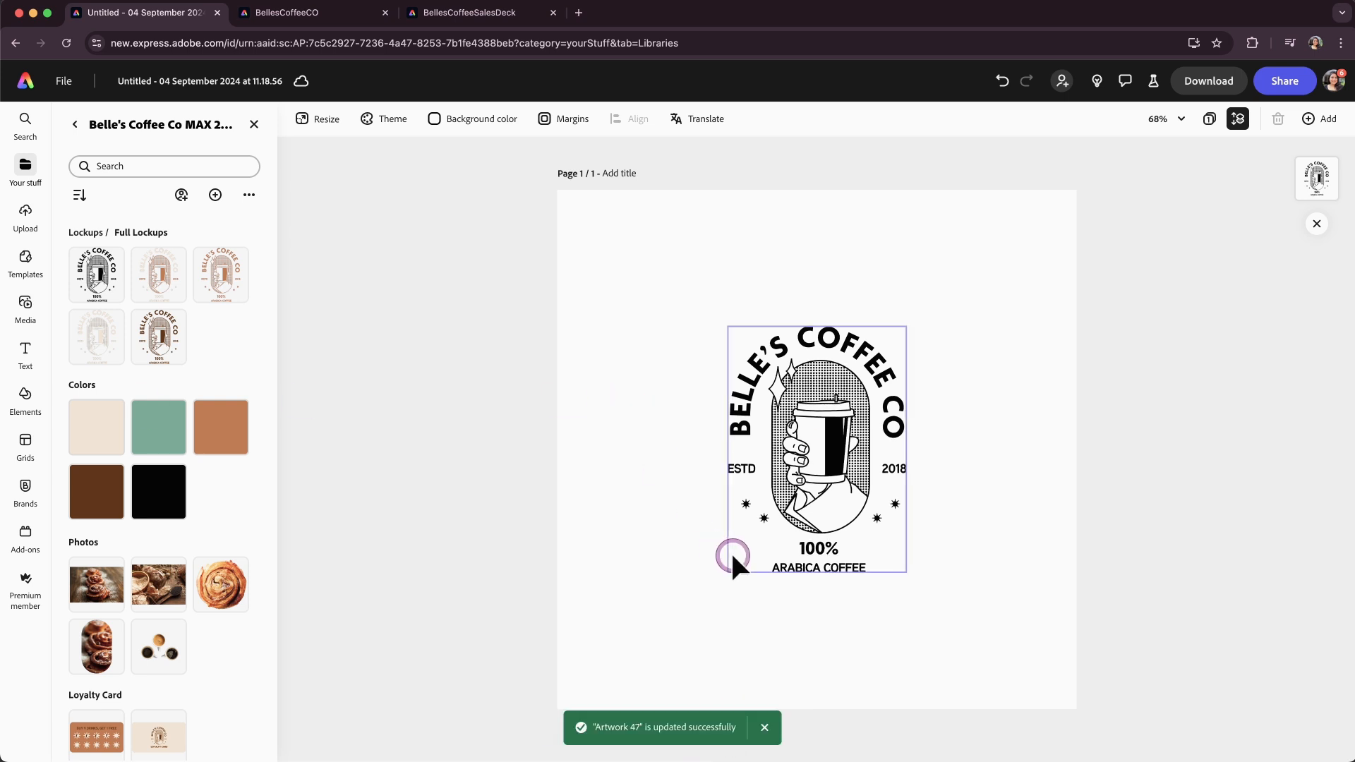
left_click(821, 497)
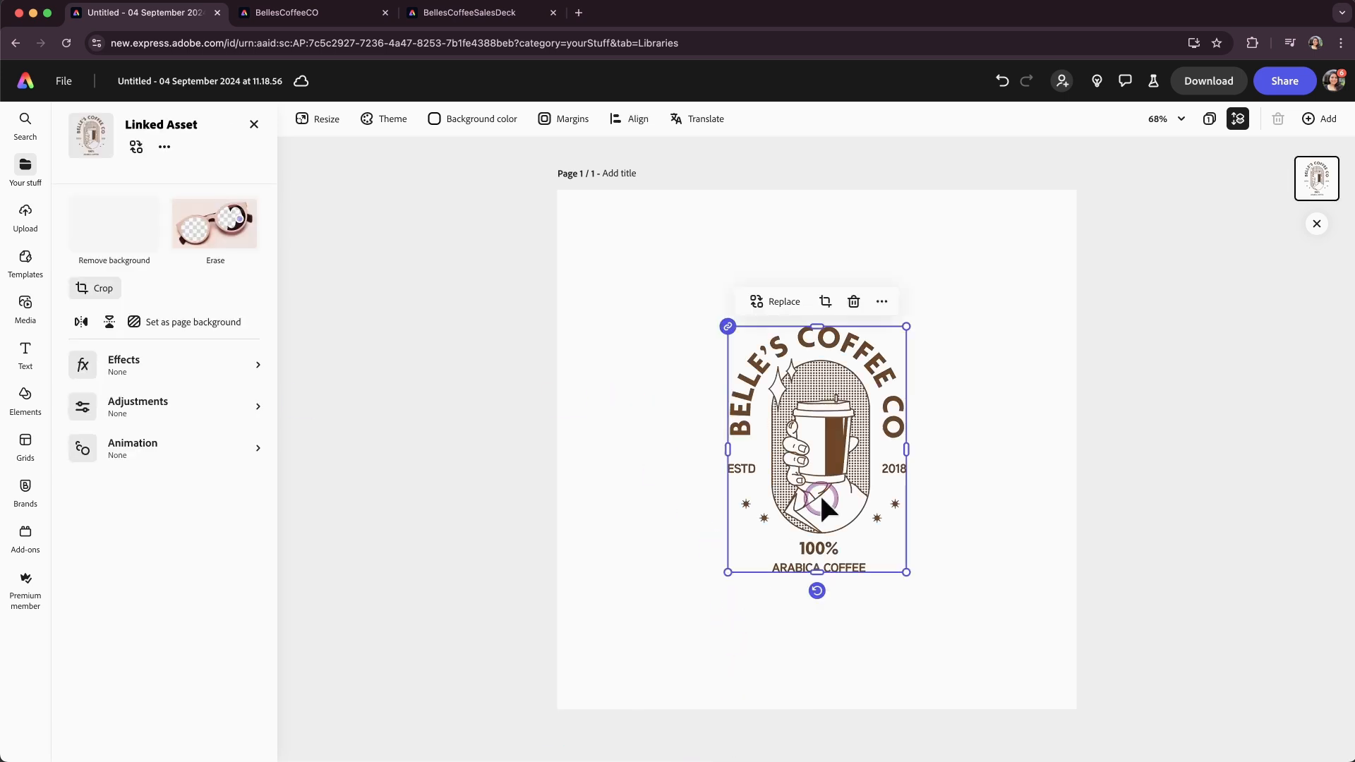
key("Delete")
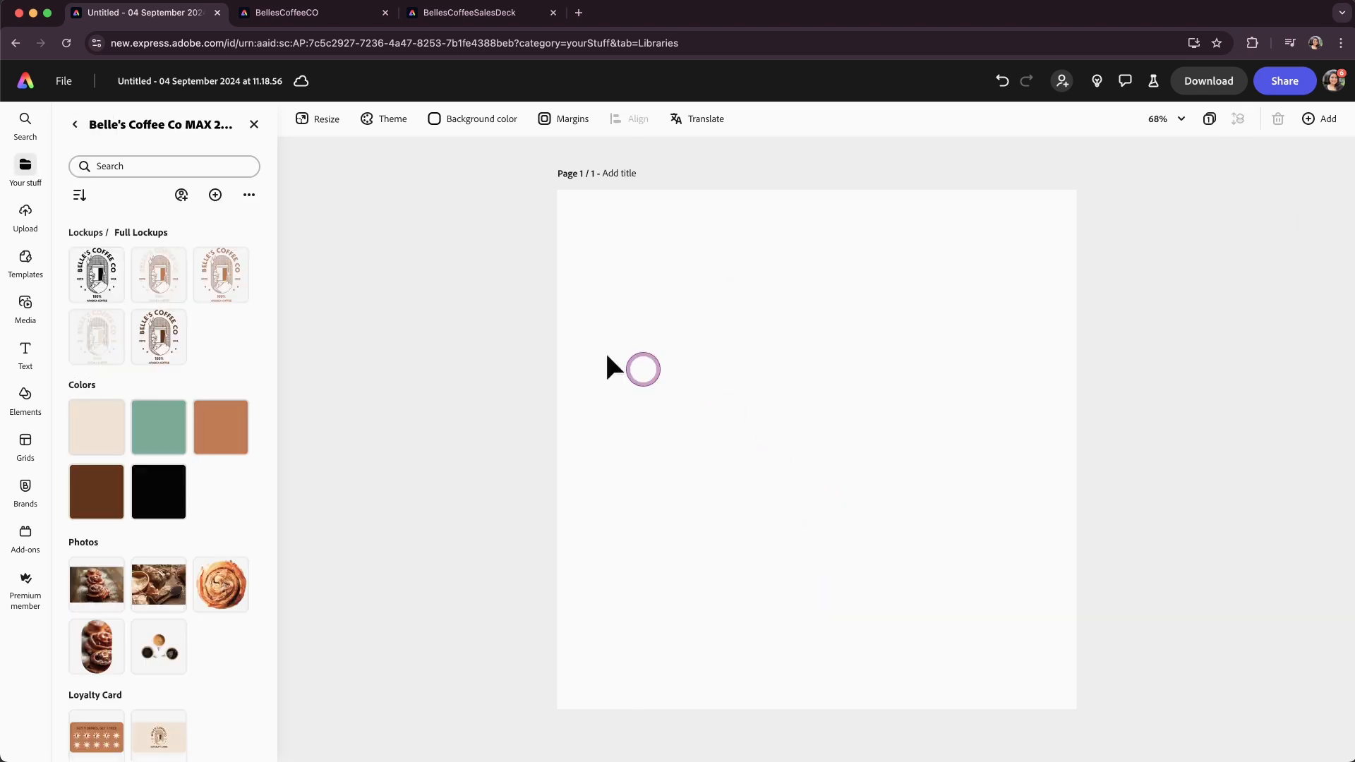
Set the page background color to the library's dark brown.
left_click(482, 124)
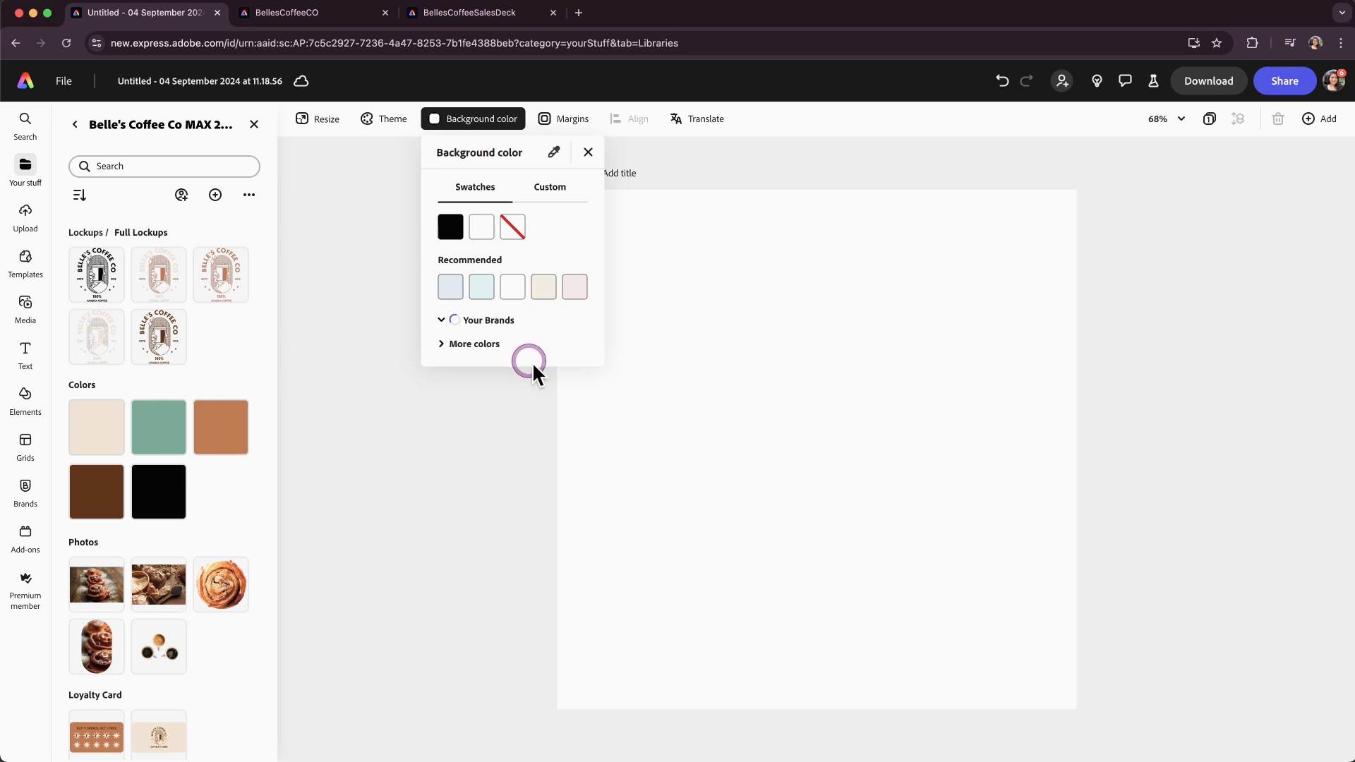
left_click(543, 400)
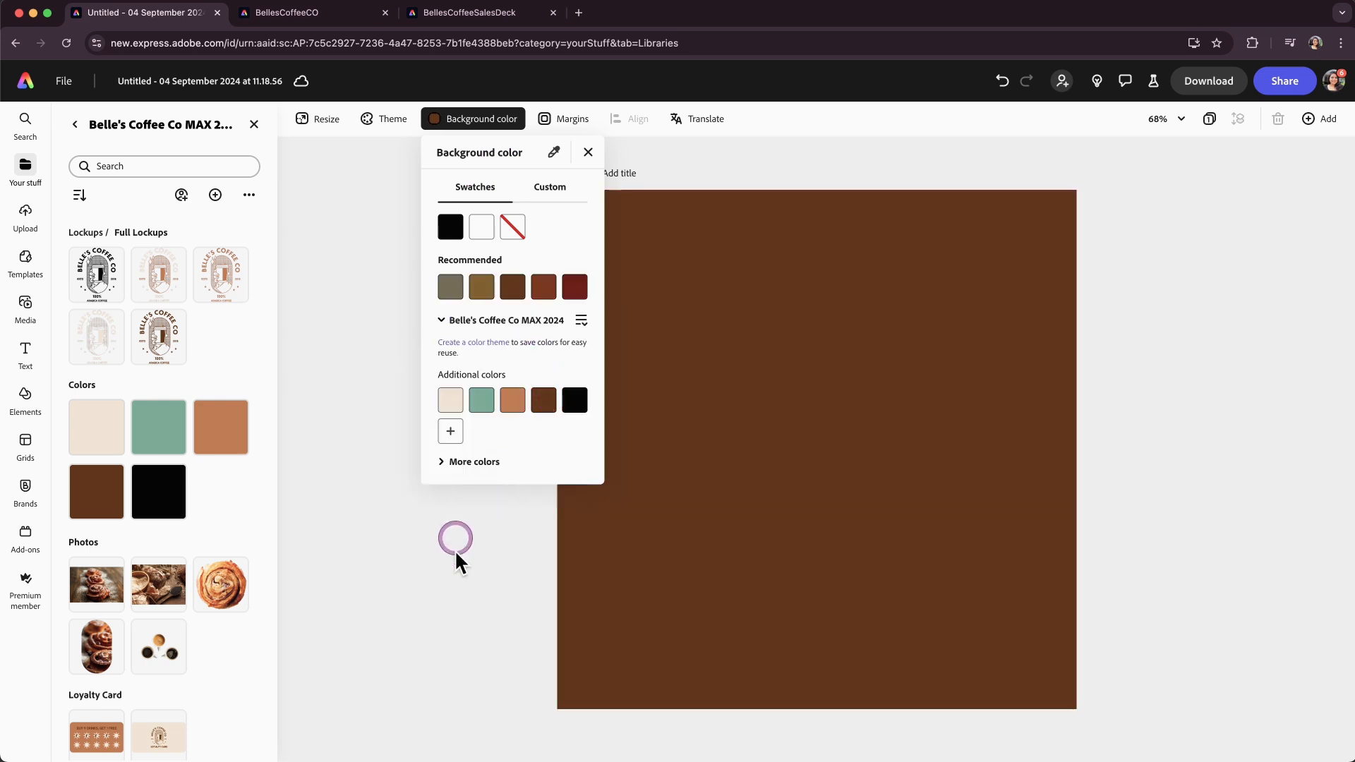
left_click(452, 612)
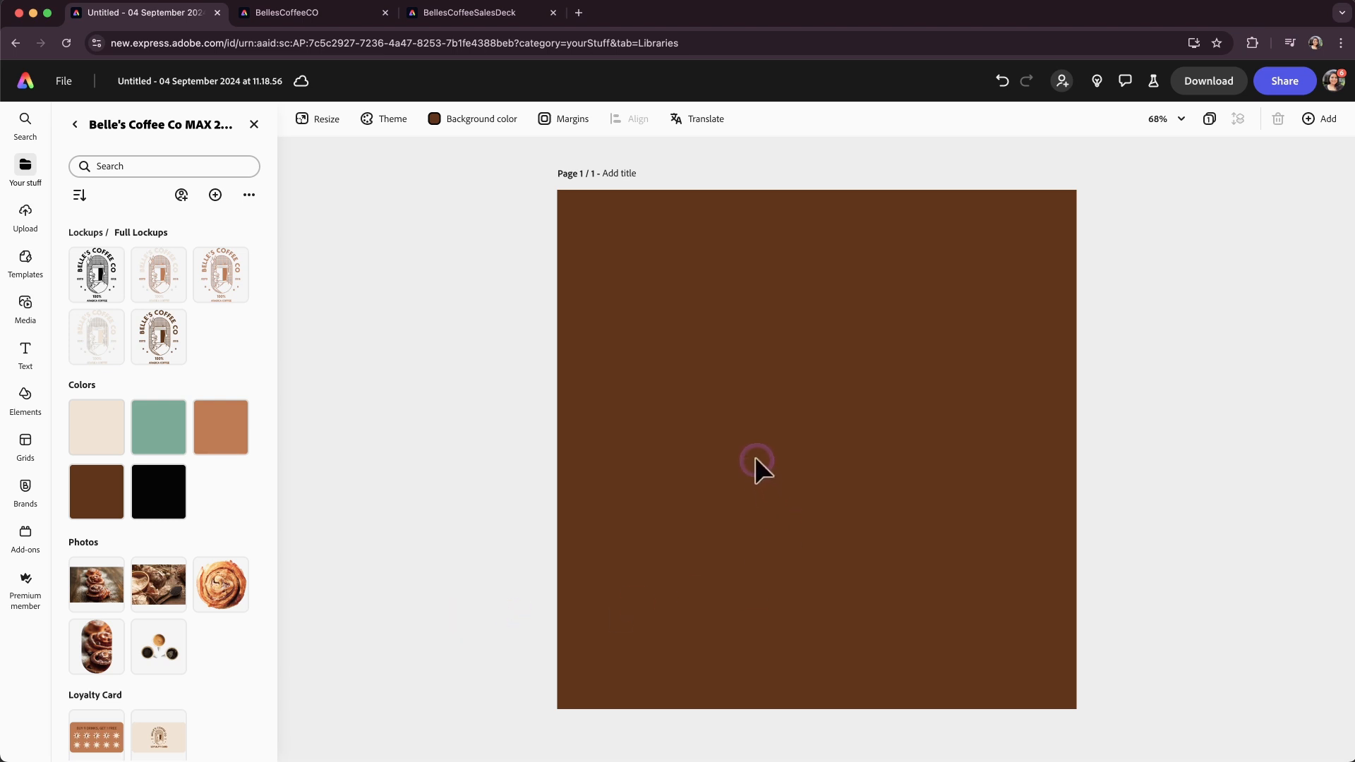
Add a new text box reading "Bon Appetit".
left_click(26, 353)
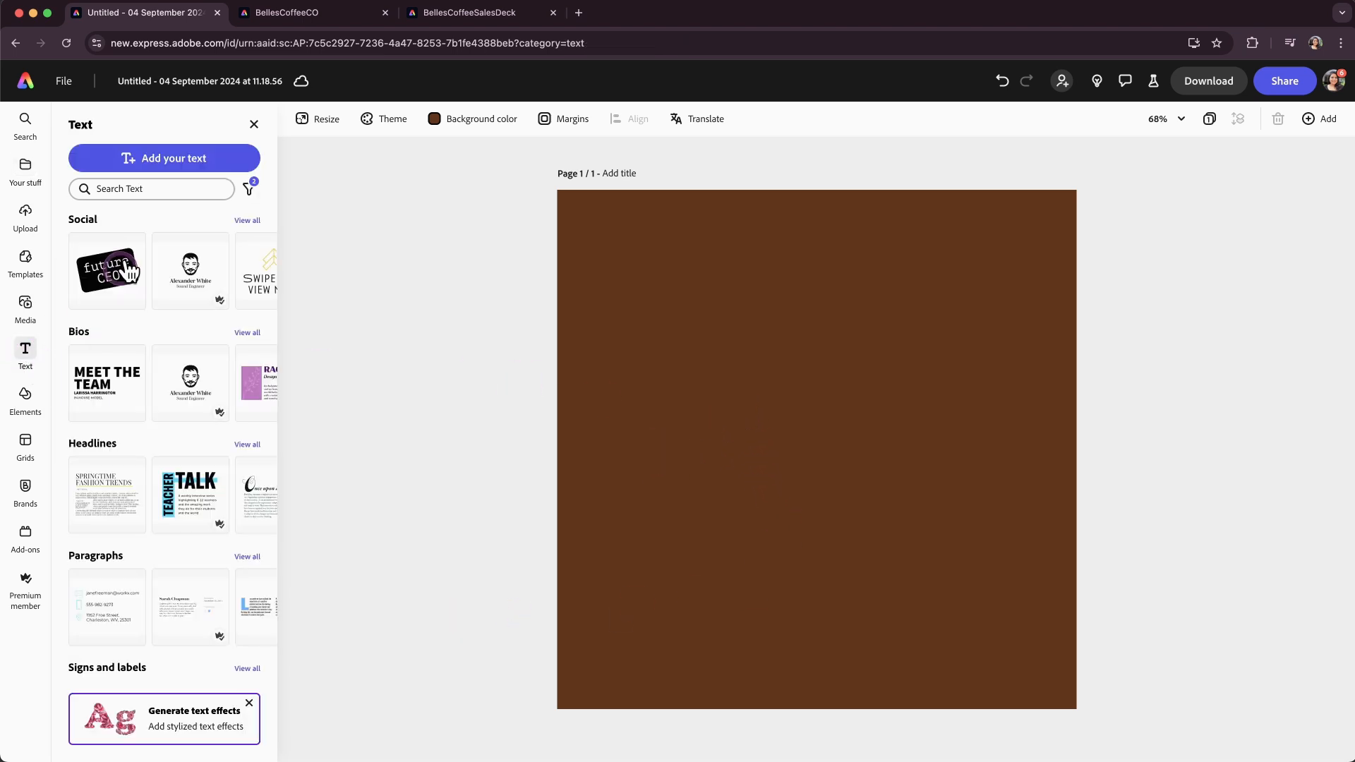
left_click(173, 160)
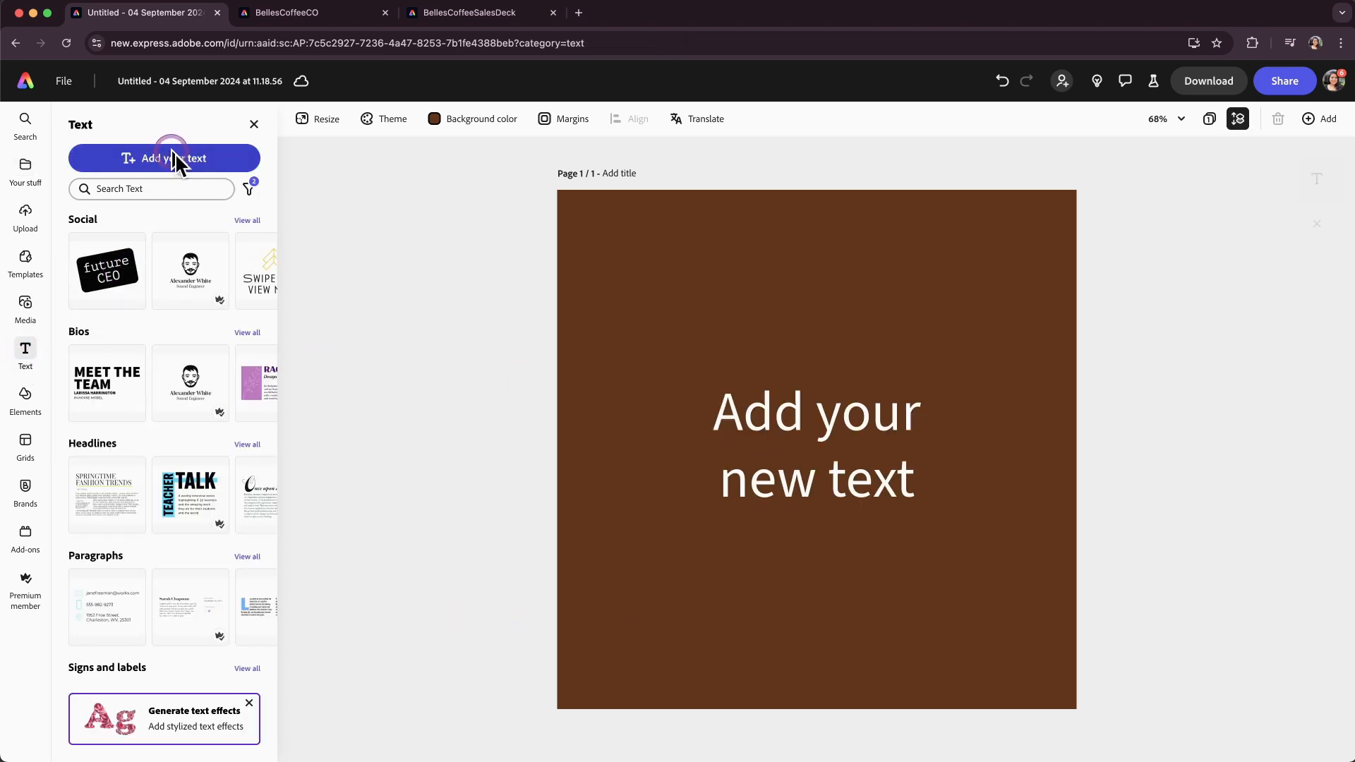
type("Bon Appetit")
Duplicate the title lower on the page, set the copy's size to 48, and change it to "7:30 - 19:00".
left_click_drag(770, 401, 698, 560)
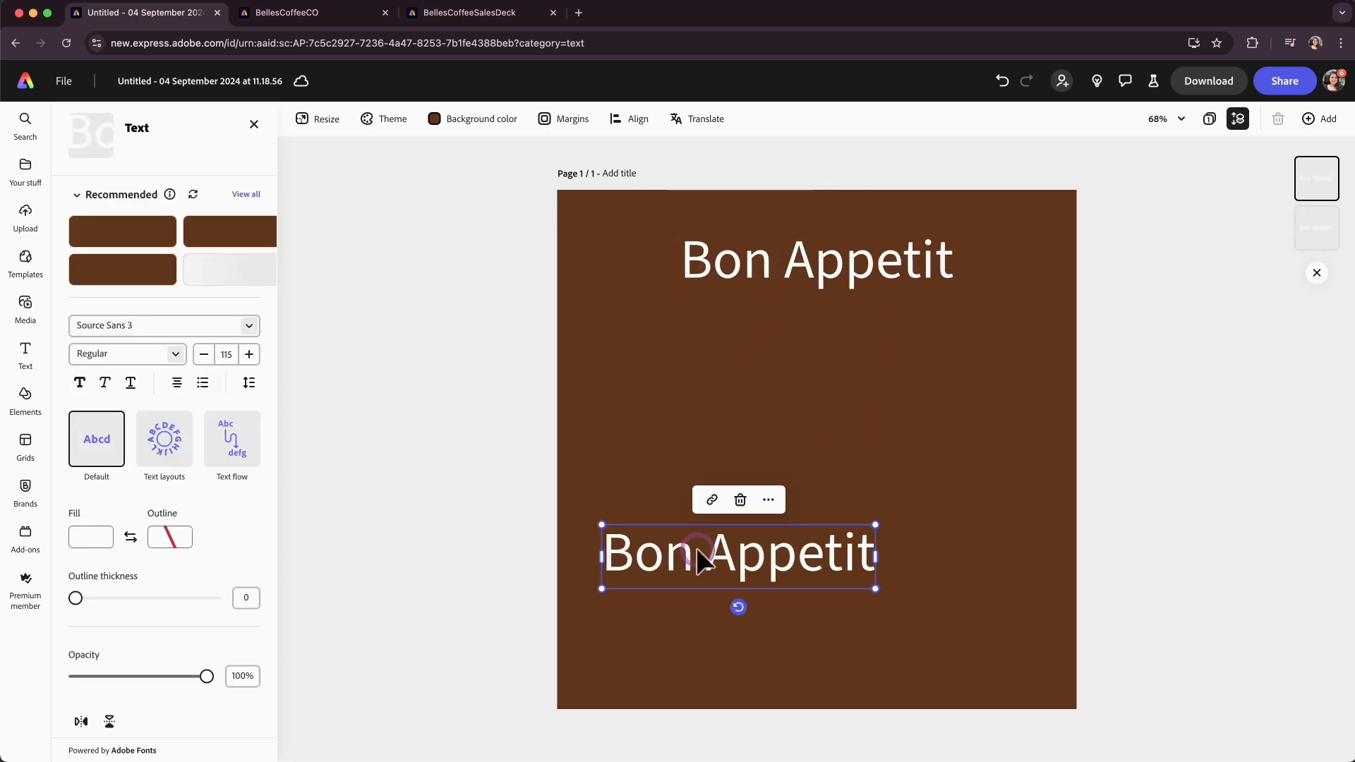
left_click(227, 353)
left_click(245, 659)
double_click(726, 561)
type("7:30 - 19:00")
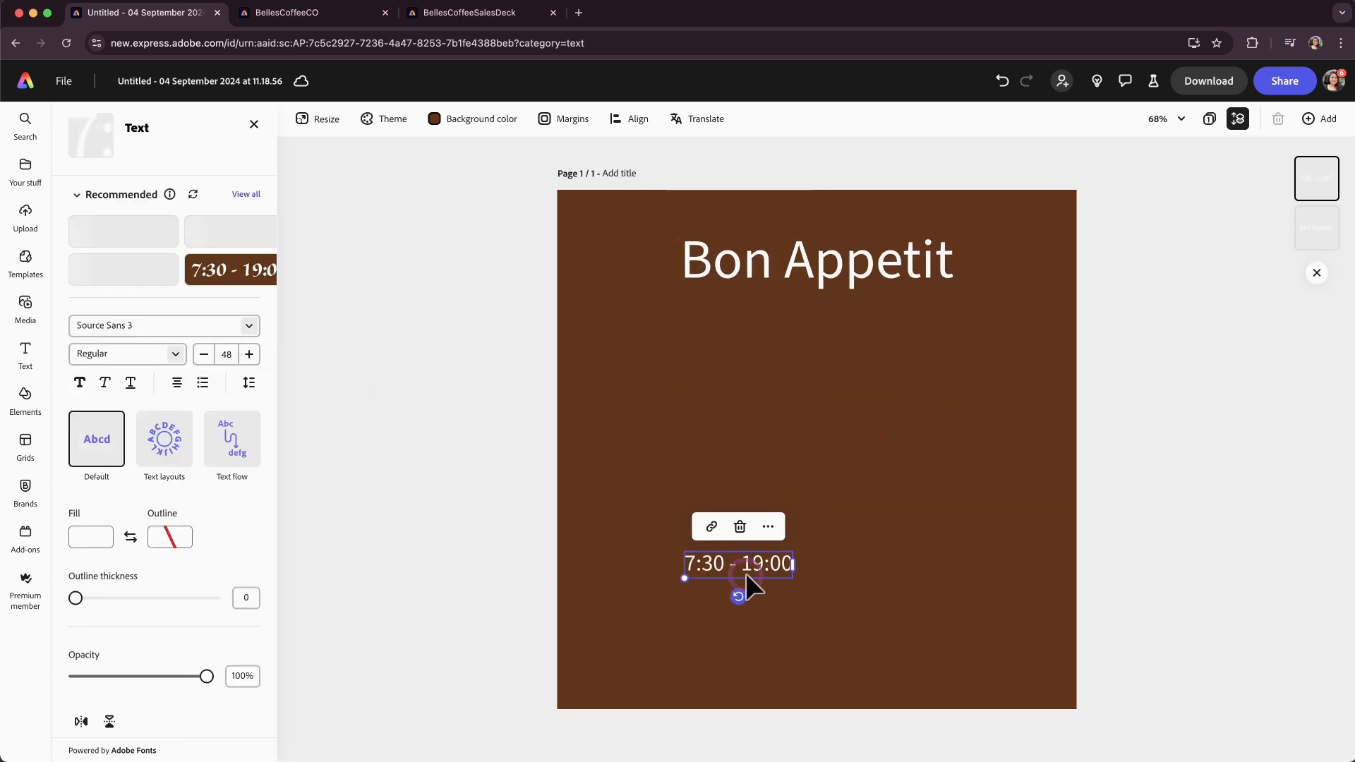
Duplicate the hours text beside it as "Every Day" and move both lines near the bottom of the page.
left_click_drag(738, 565, 905, 569)
triple_click(906, 569)
type("Every Day")
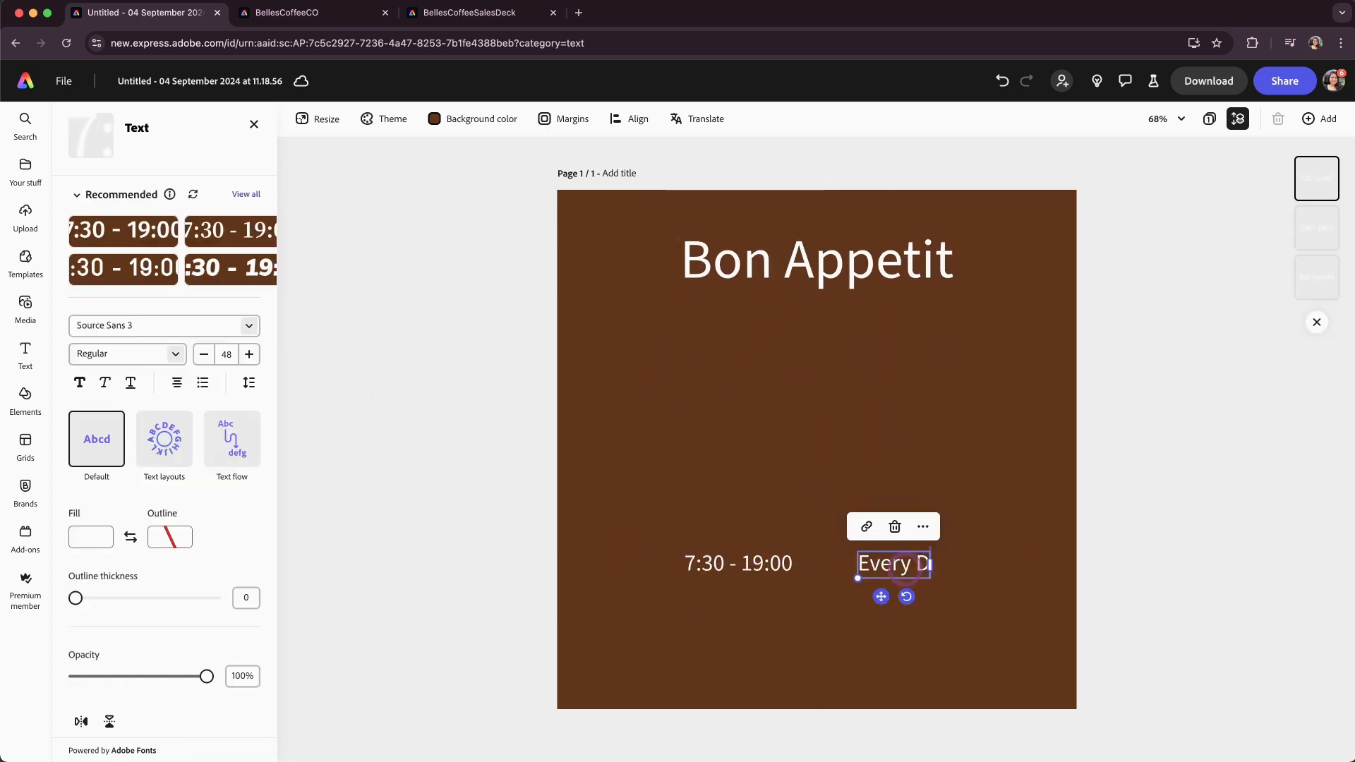
left_click(782, 566, "shift")
left_click_drag(782, 566, 783, 667)
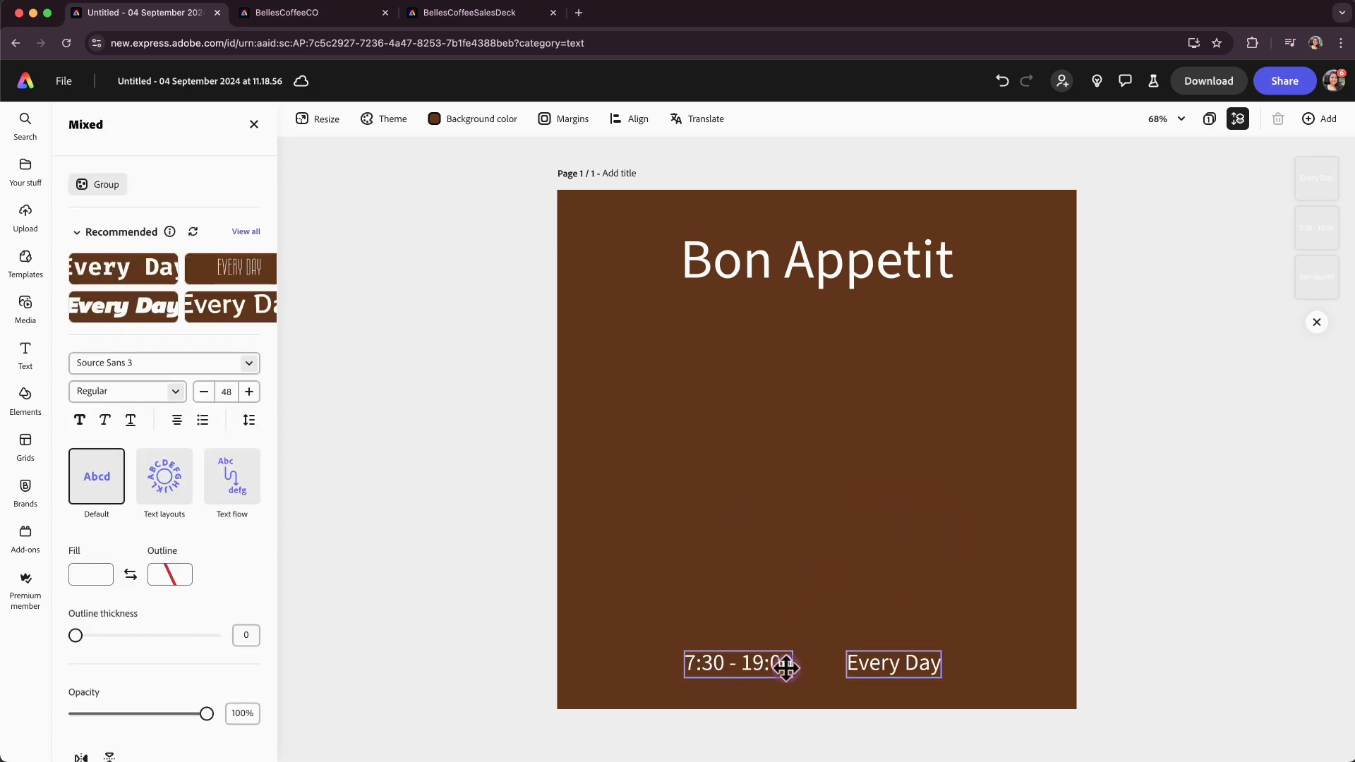
Select all three texts and set their font to Crayonette DJR.
left_click(767, 285, "shift")
left_click(249, 242)
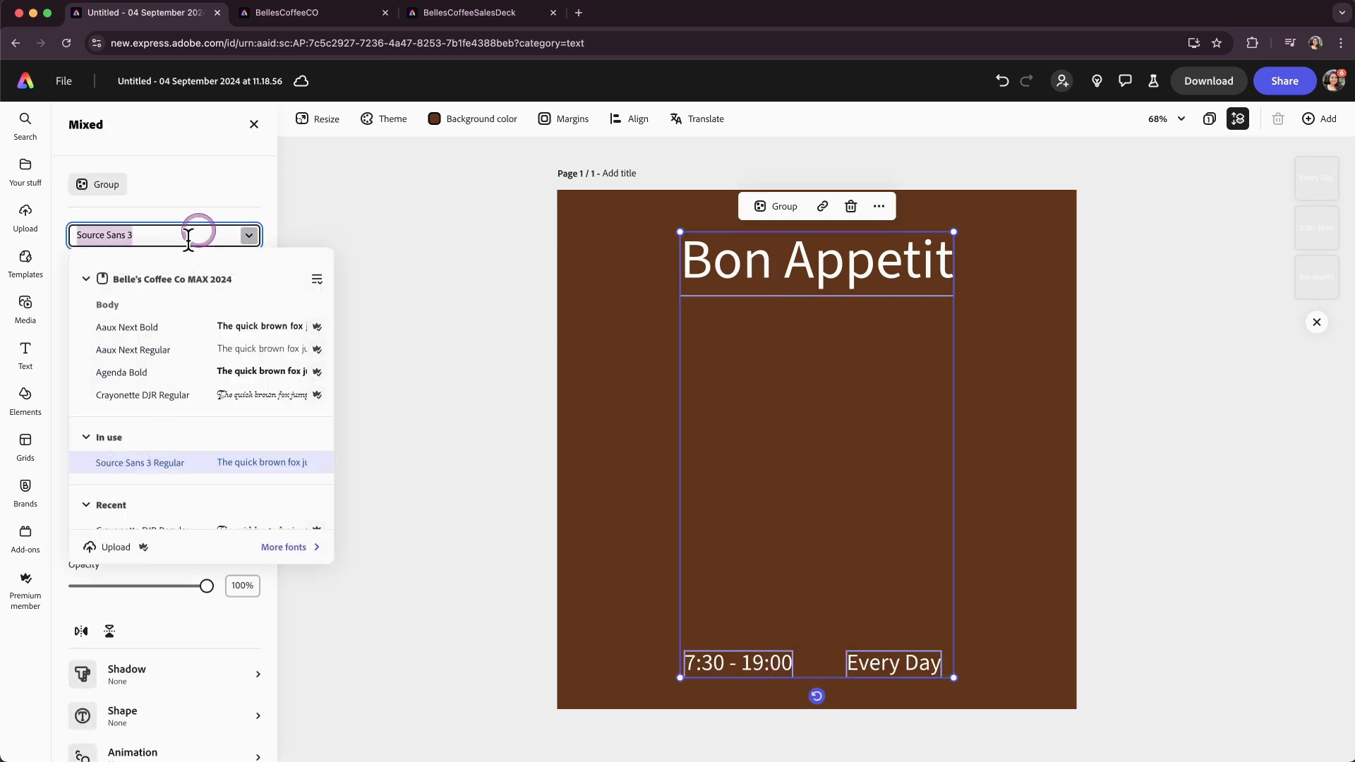
left_click(146, 392)
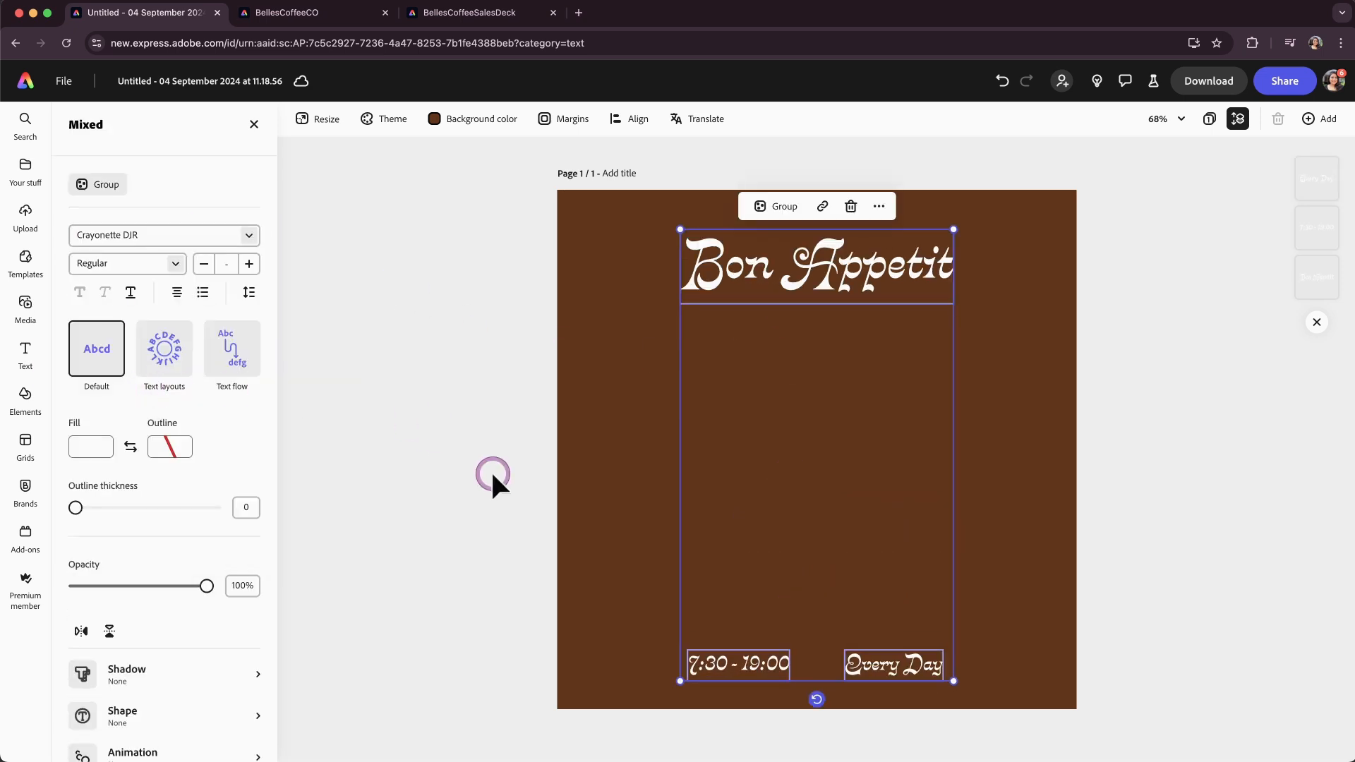
left_click(492, 482)
Change the fill color of the hours and "Every Day" texts to the light cream brand color.
left_click_drag(663, 580, 908, 661)
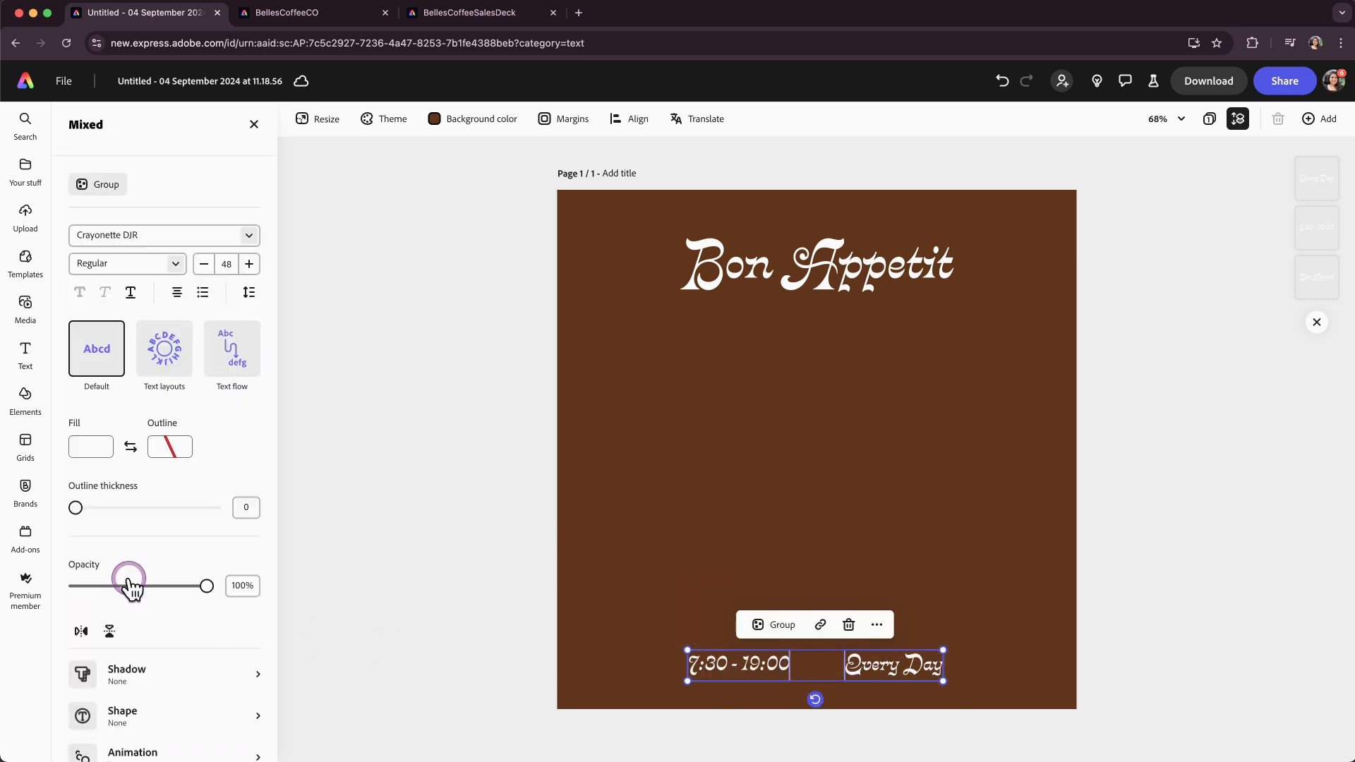
left_click(92, 451)
left_click(143, 537)
Move the hours text toward the bottom-left and "Every Day" toward the bottom-right of the page.
left_click_drag(695, 646, 616, 659)
left_click(664, 552)
left_click_drag(808, 658, 988, 657)
left_click(807, 521)
Turn on page margins and snap the two bottom texts into the margin corners.
left_click(573, 120)
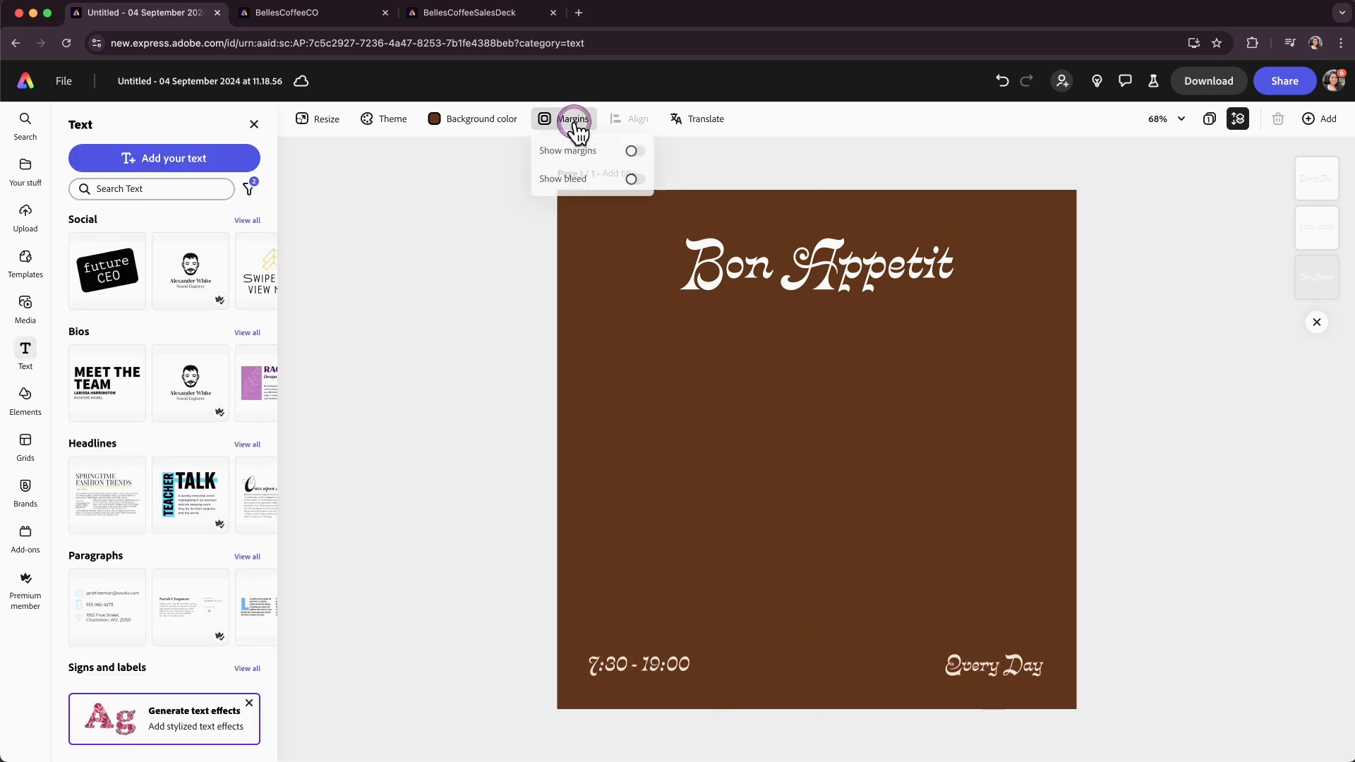
left_click(635, 153)
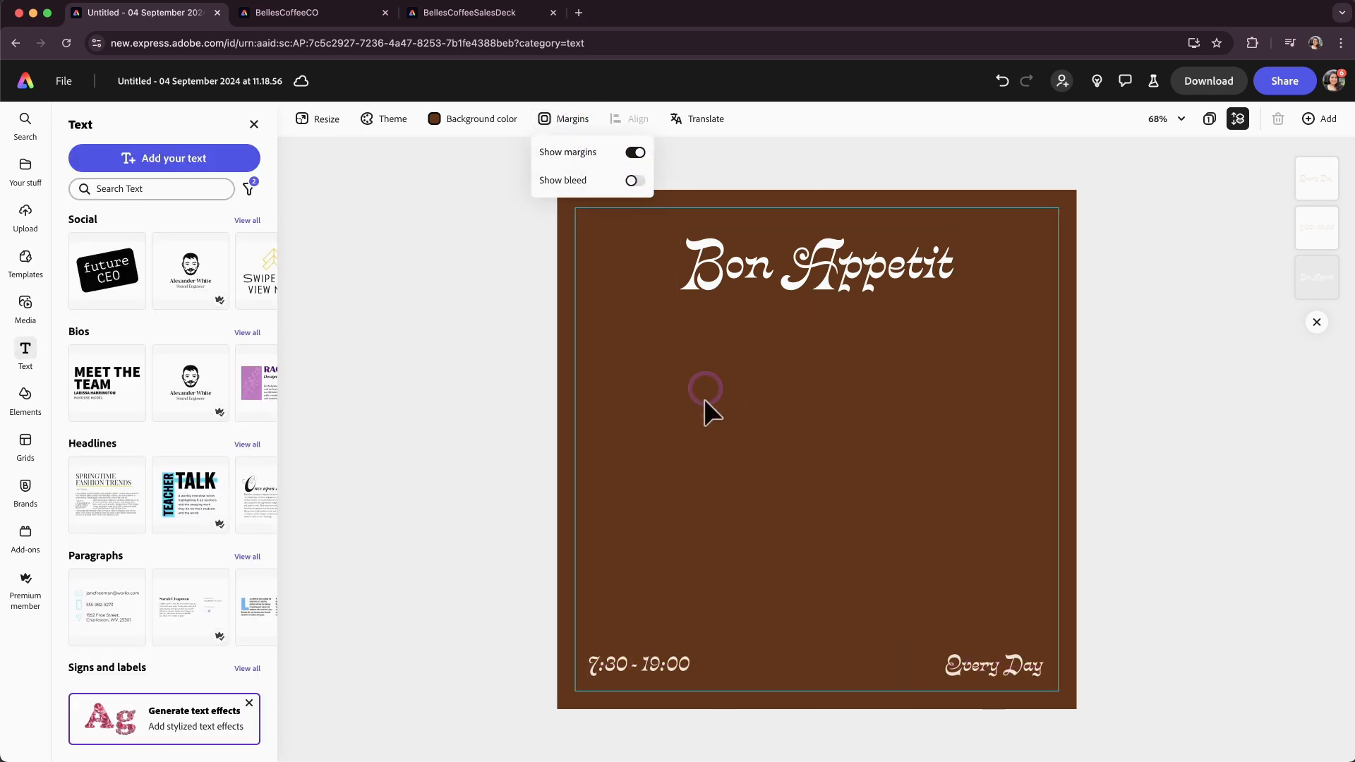
left_click(657, 647)
left_click_drag(628, 671, 615, 676)
left_click_drag(1000, 672, 1016, 681)
left_click(732, 626)
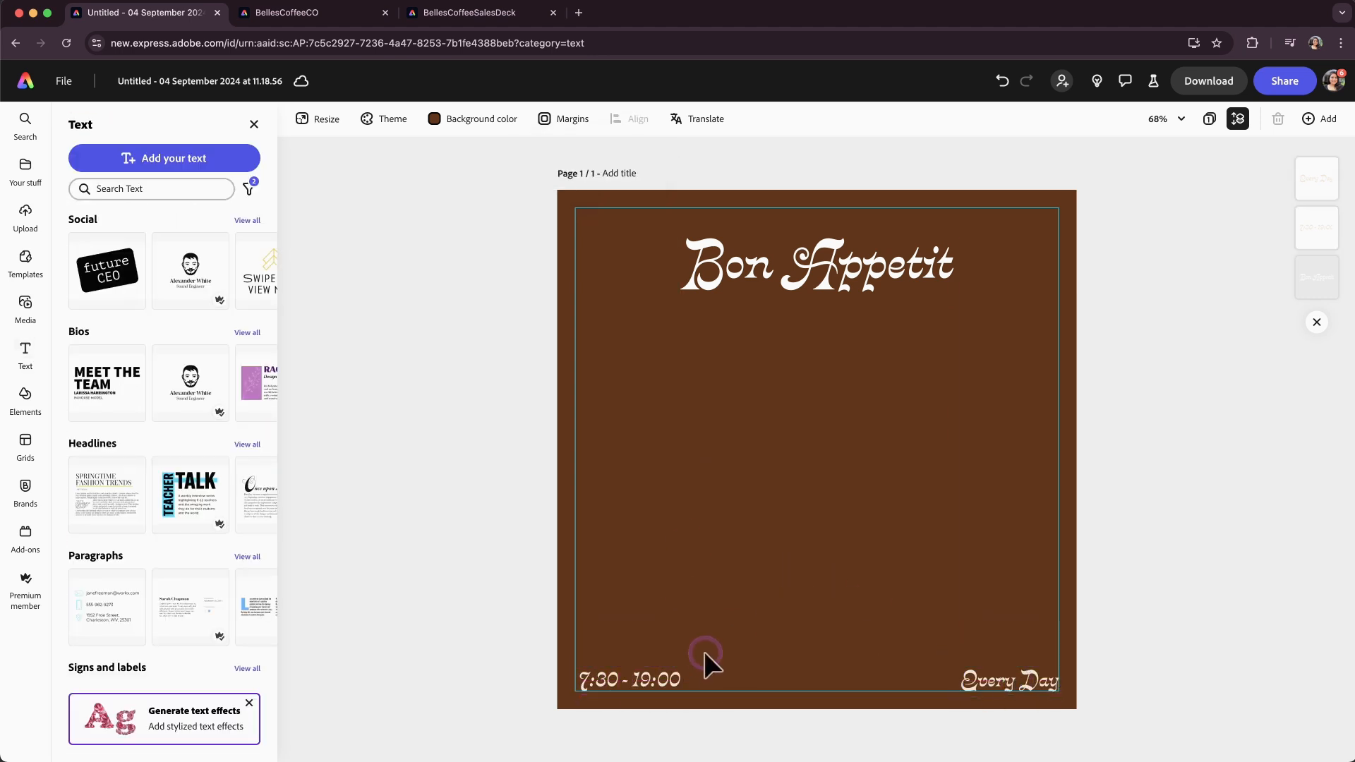
Enlarge the "Bon Appetit" title.
left_click(759, 273)
left_click_drag(954, 303, 988, 319)
Add the cream circular full lockup from the brand library to the page.
left_click(22, 169)
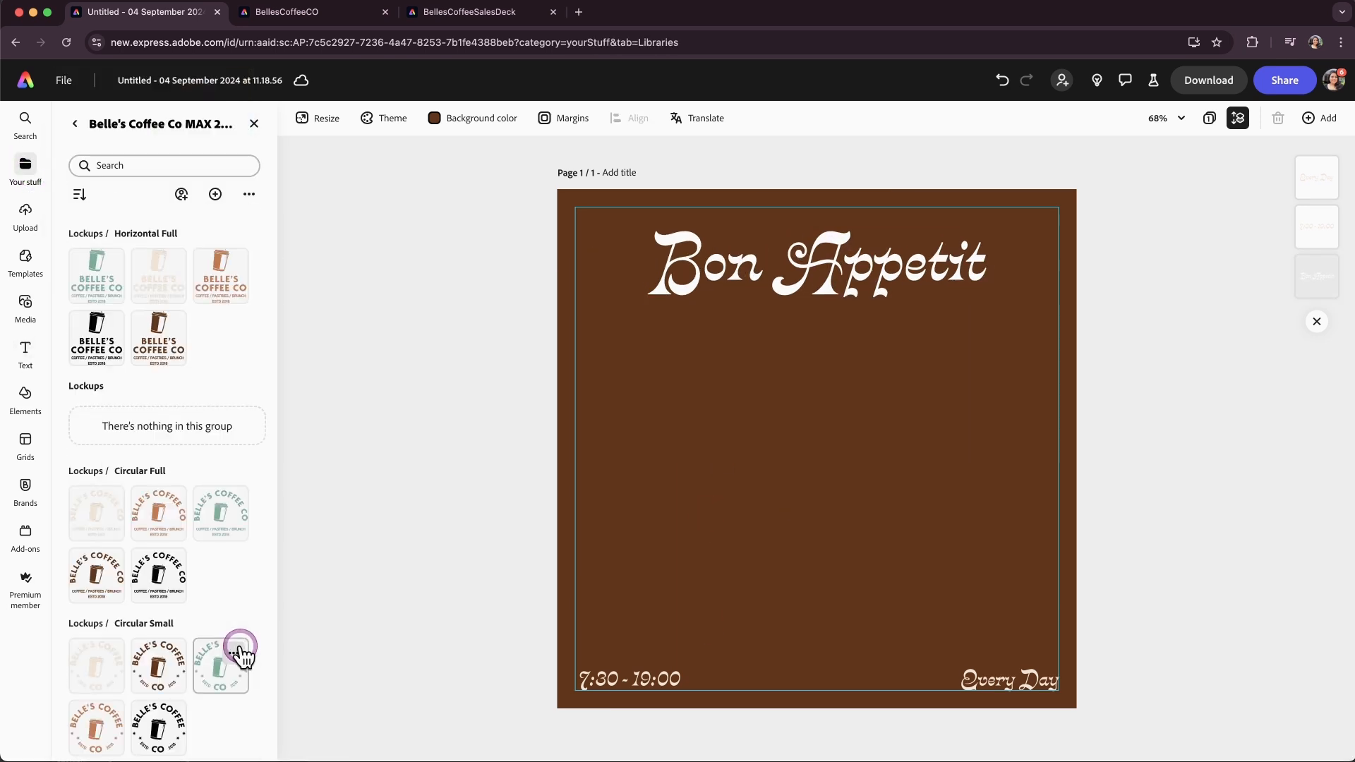
scroll(240, 644, "down", 10)
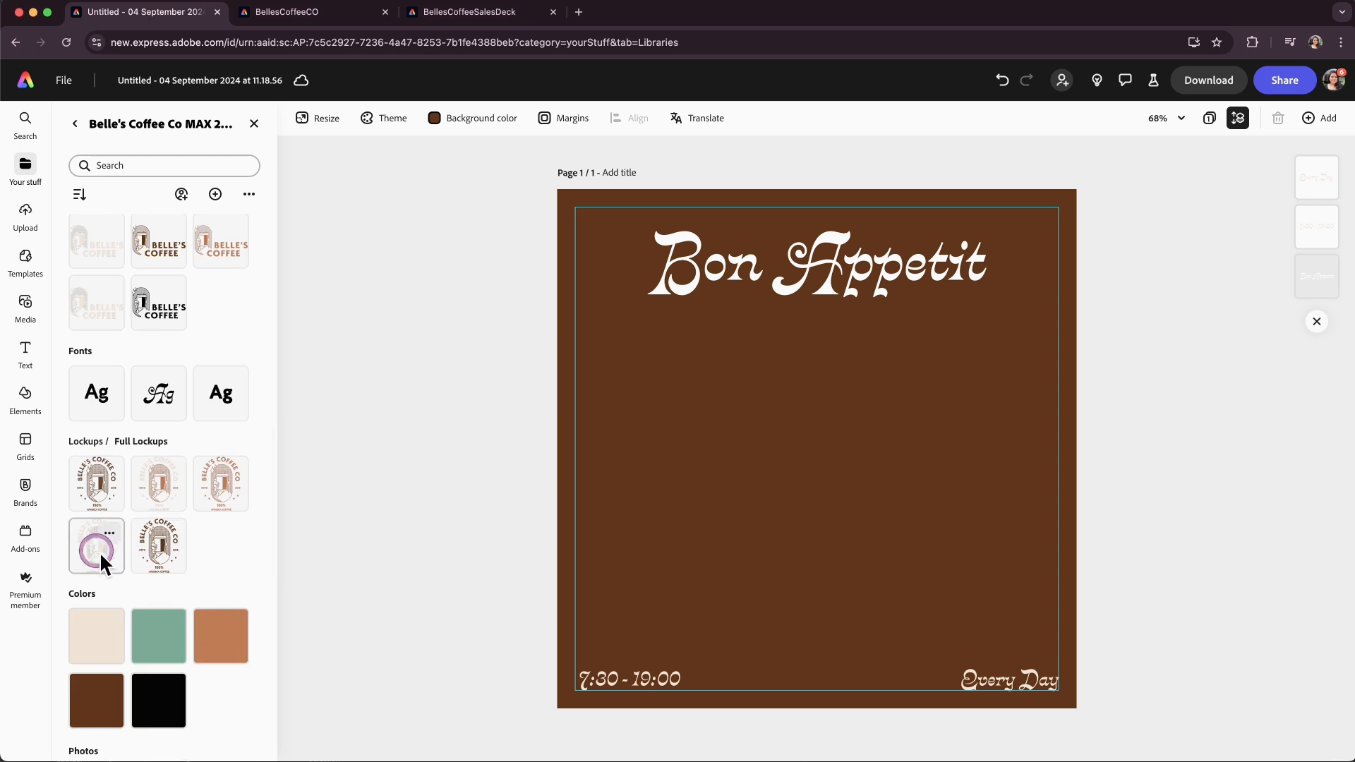
left_click(99, 552)
left_click(25, 172)
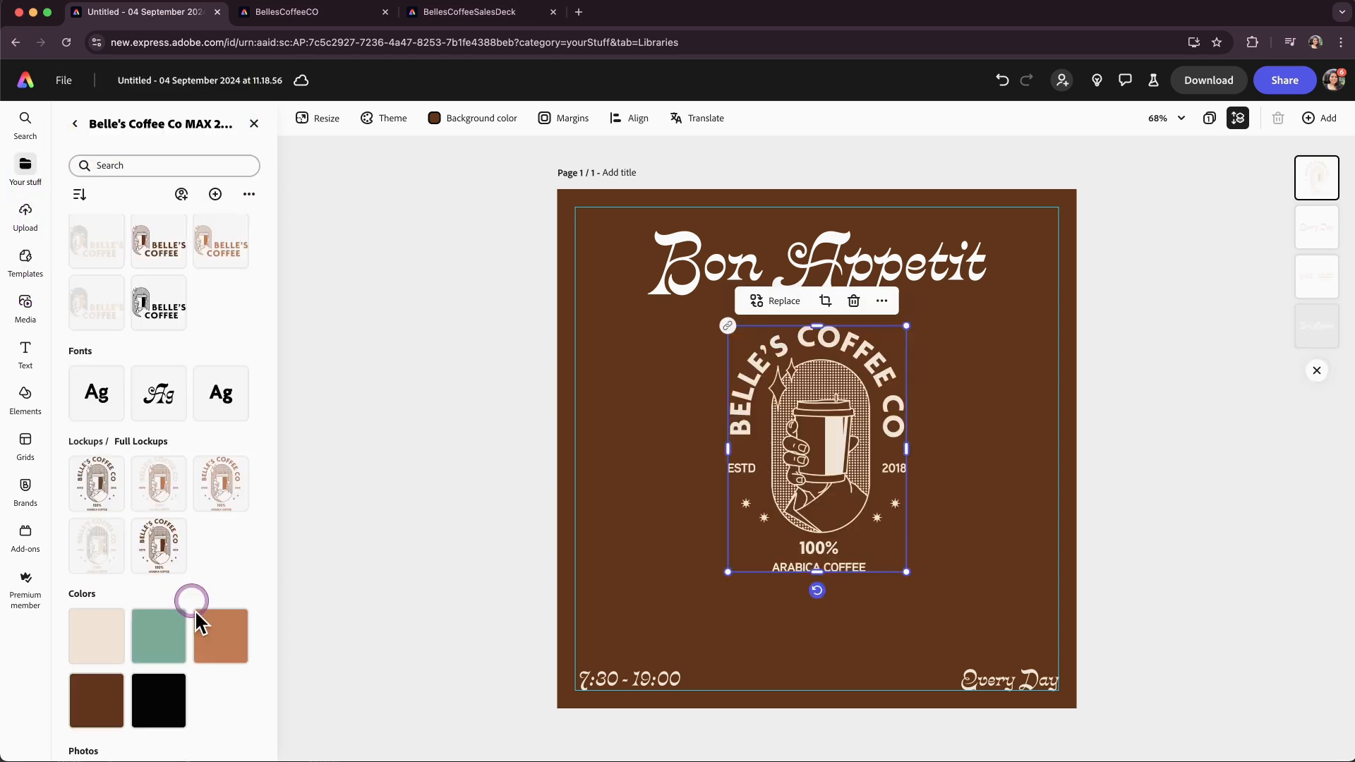
Add the sparkle graphics from the library's Graphics group.
scroll(195, 586, "down", 6)
left_click(225, 538)
left_click(211, 550)
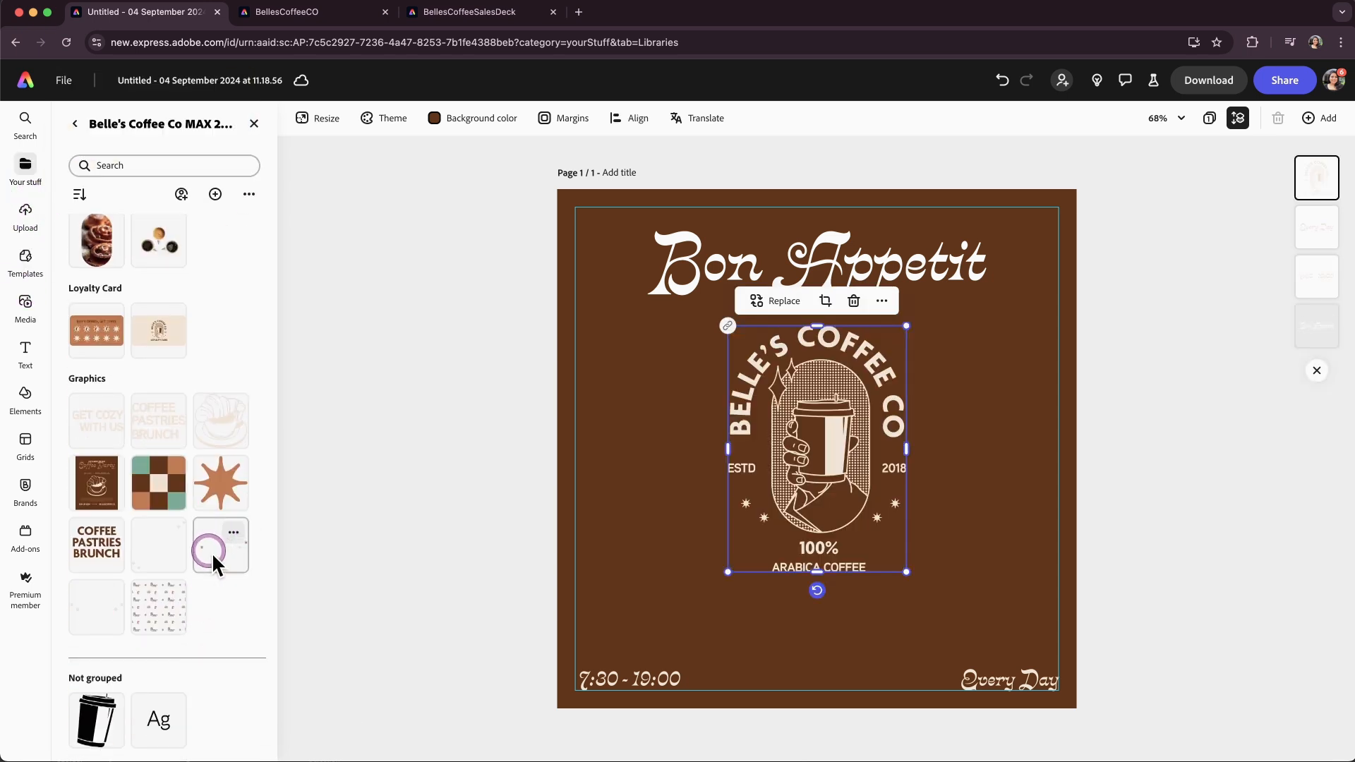
Place the sparkles around the title and shrink the lockup to the bottom center of the page.
left_click_drag(940, 431, 1009, 389)
left_click_drag(967, 455, 857, 430)
left_click(894, 384)
left_click_drag(831, 474, 838, 597)
left_click(1136, 542)
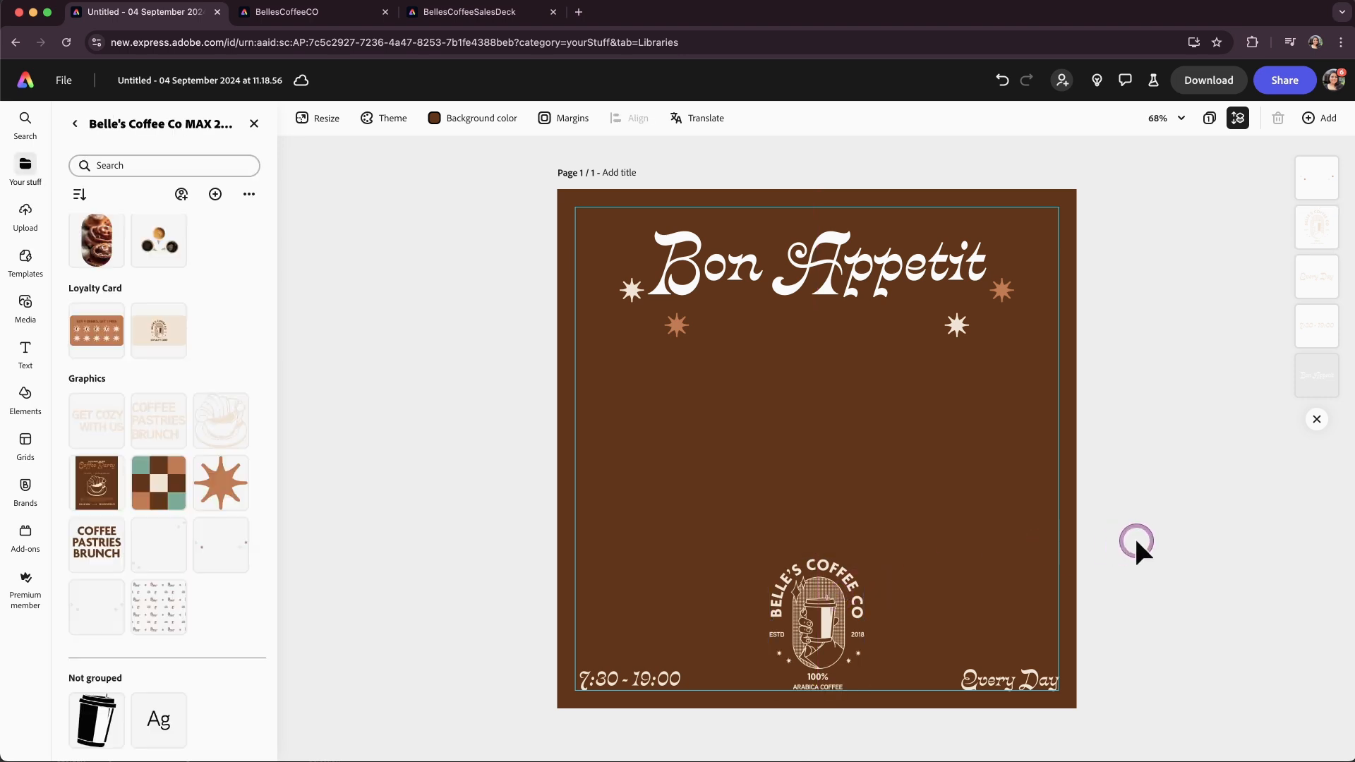
Add the cinnamon bun photo from the library and size it below the title.
scroll(203, 417, "up", 4)
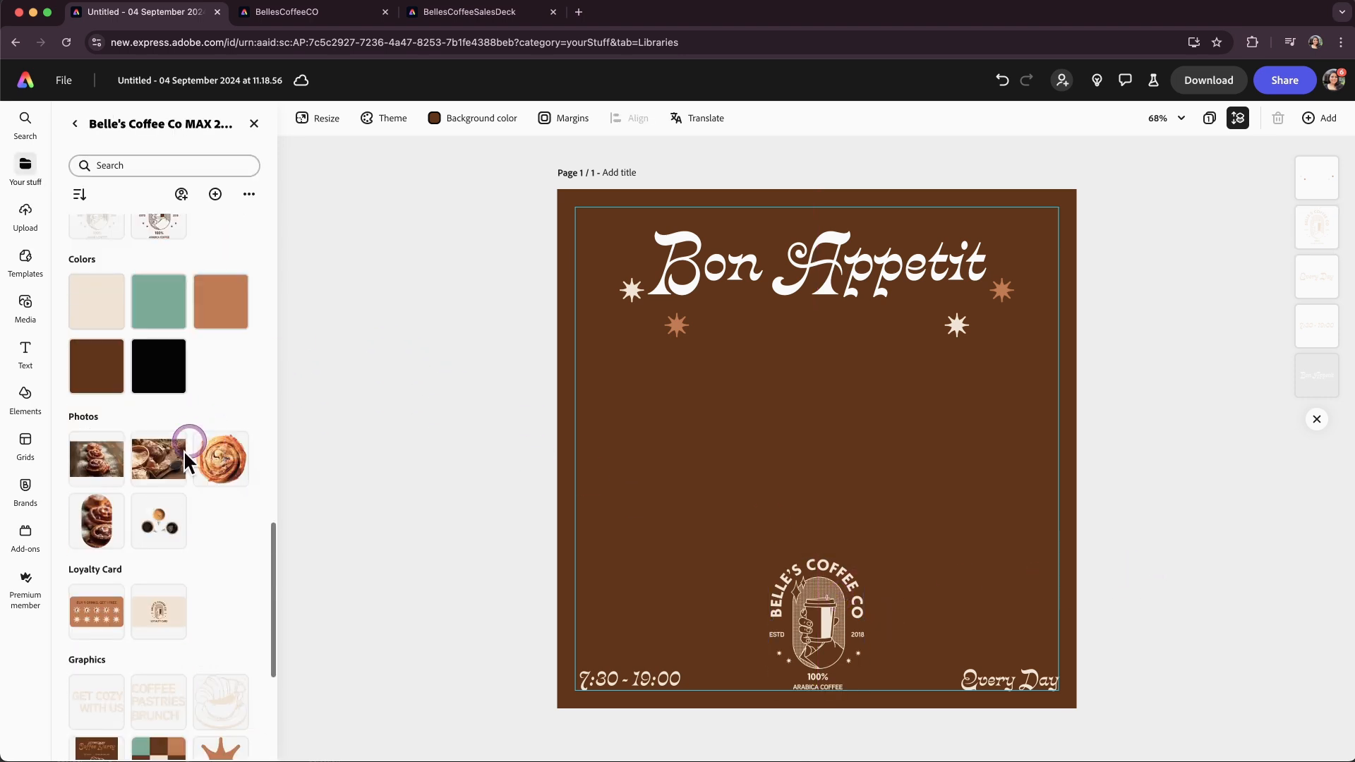
left_click(95, 466)
left_click_drag(806, 430, 736, 363)
left_click_drag(873, 379, 1010, 379)
left_click_drag(827, 463, 823, 534)
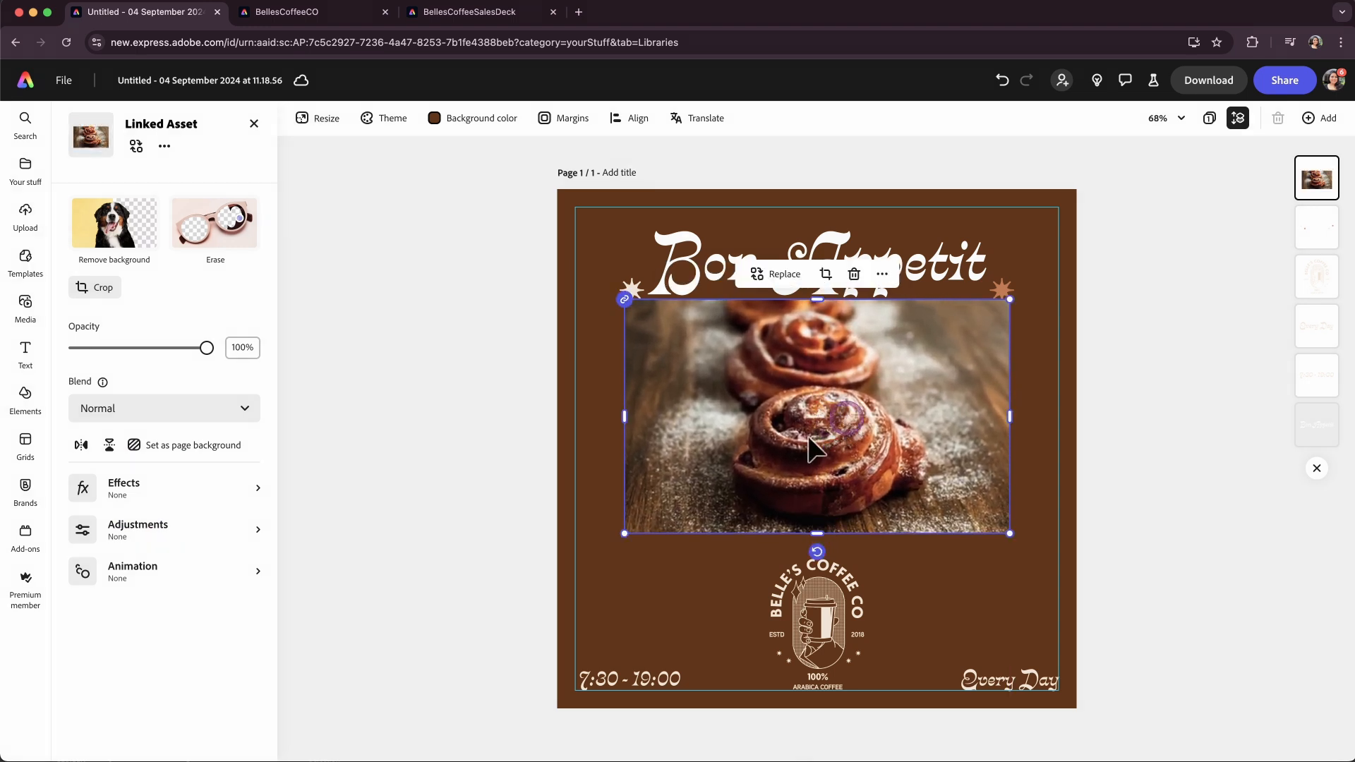
Crop the photo to a rounded rectangle shape and widen the crop to the photo's edges.
left_click(99, 289)
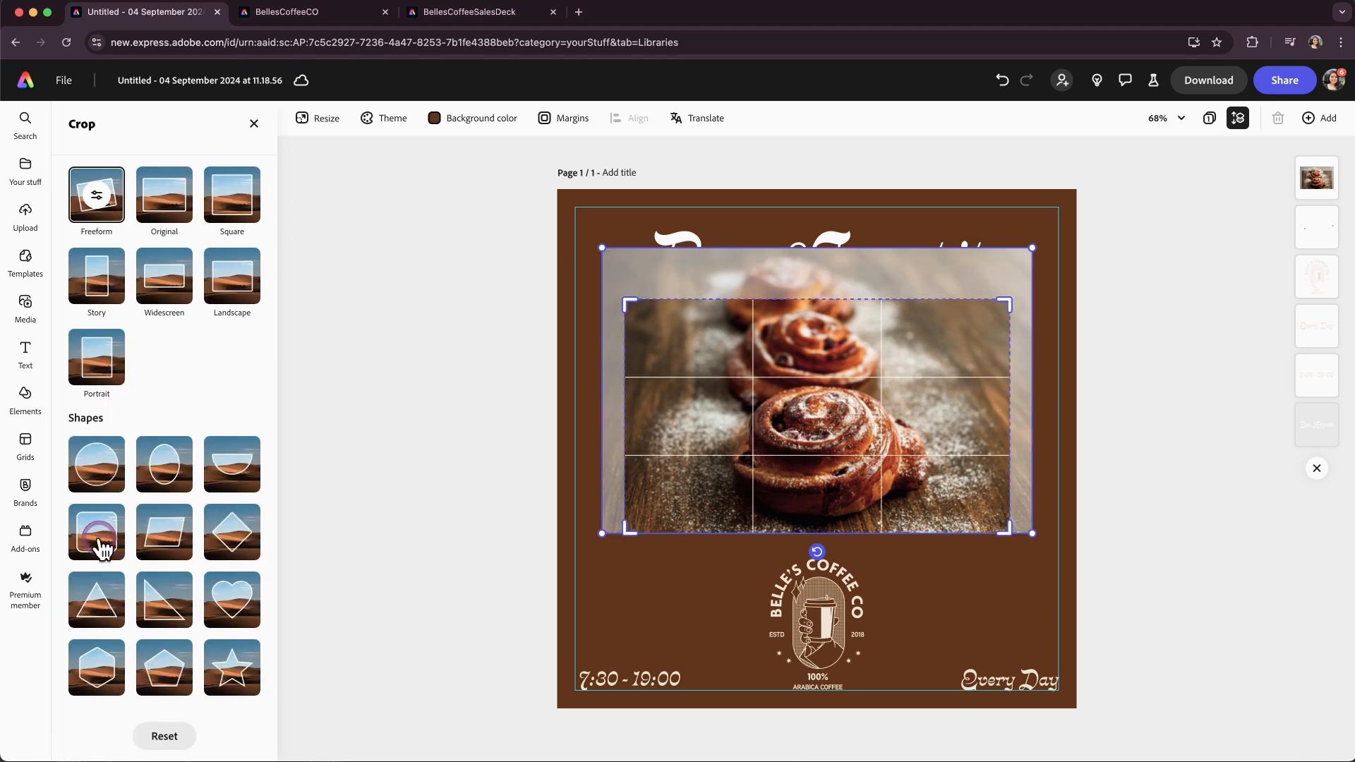
left_click(101, 542)
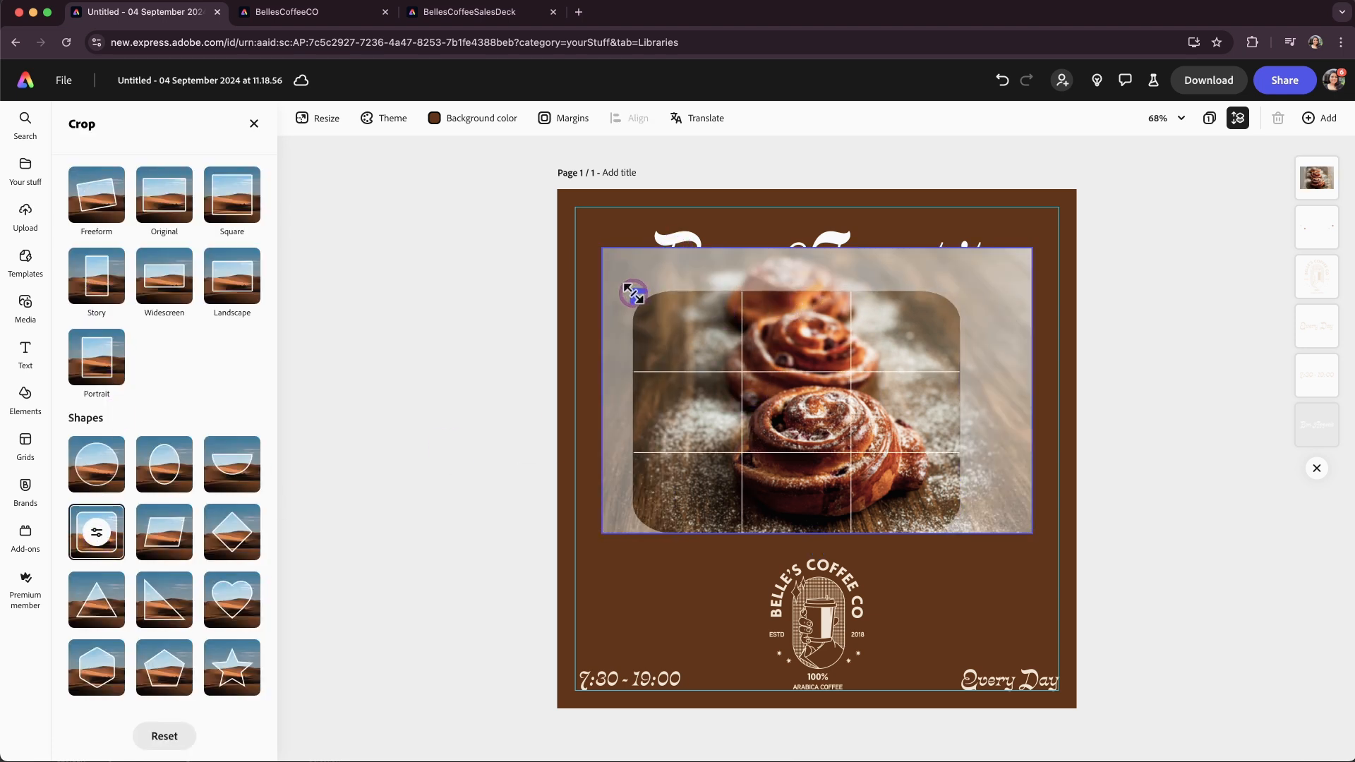
left_click_drag(949, 294, 1014, 291)
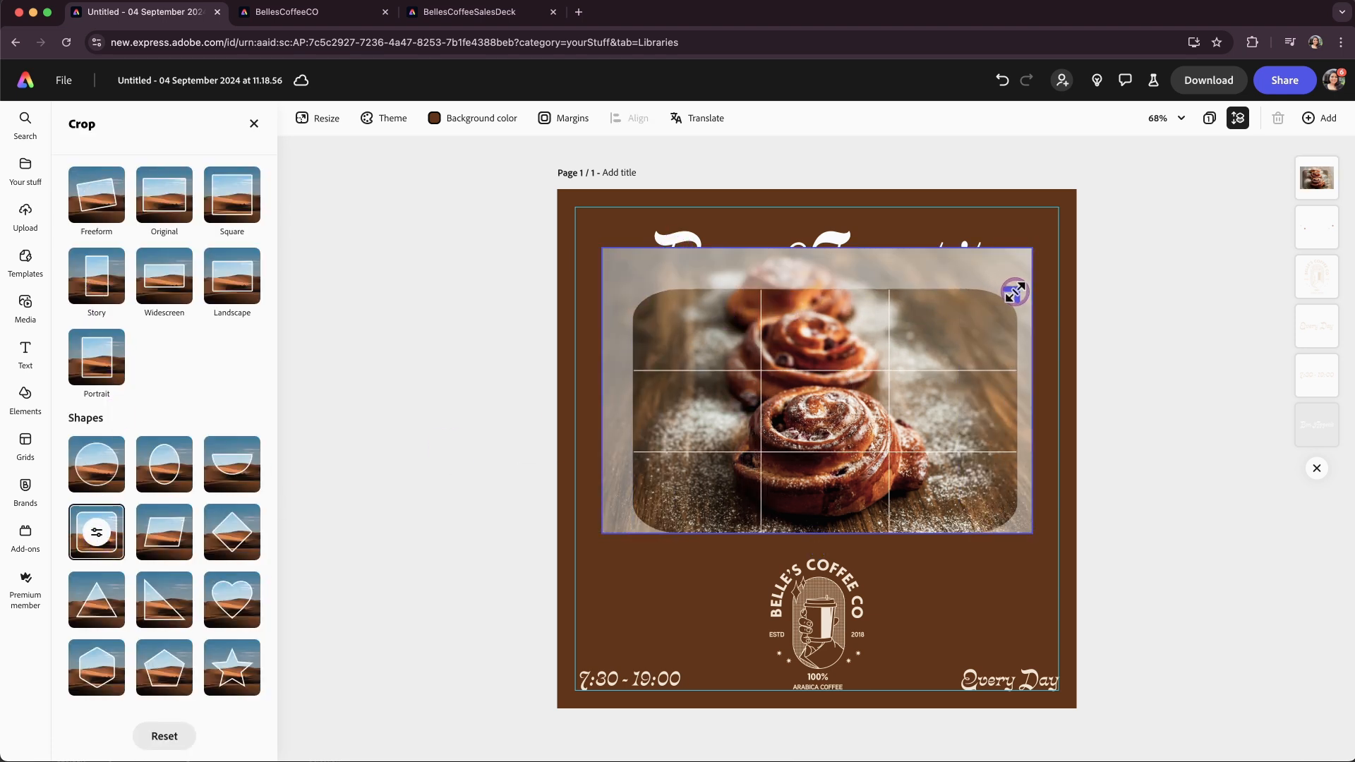
left_click(1128, 381)
Extend the photo's bottom edge slightly and move it behind the sparkles in the layer order.
left_click(891, 422)
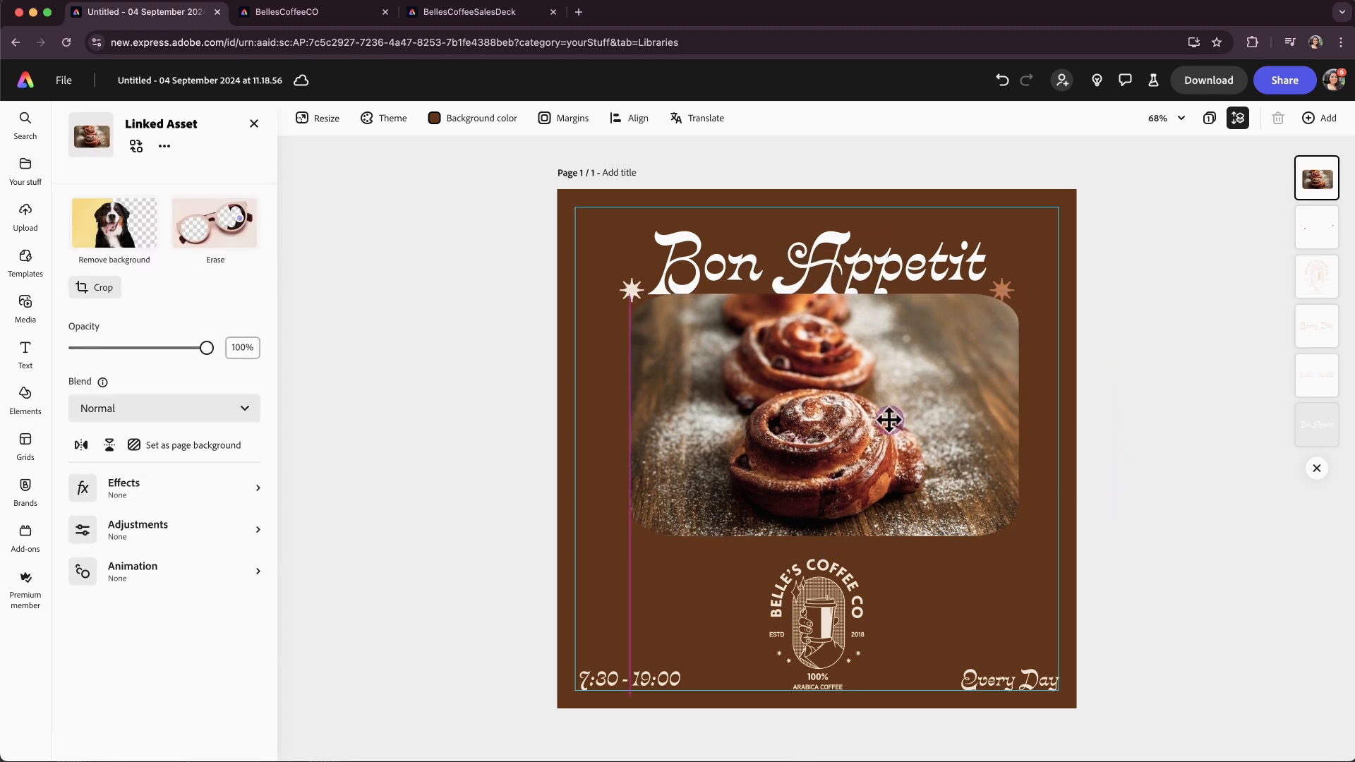
left_click(890, 422)
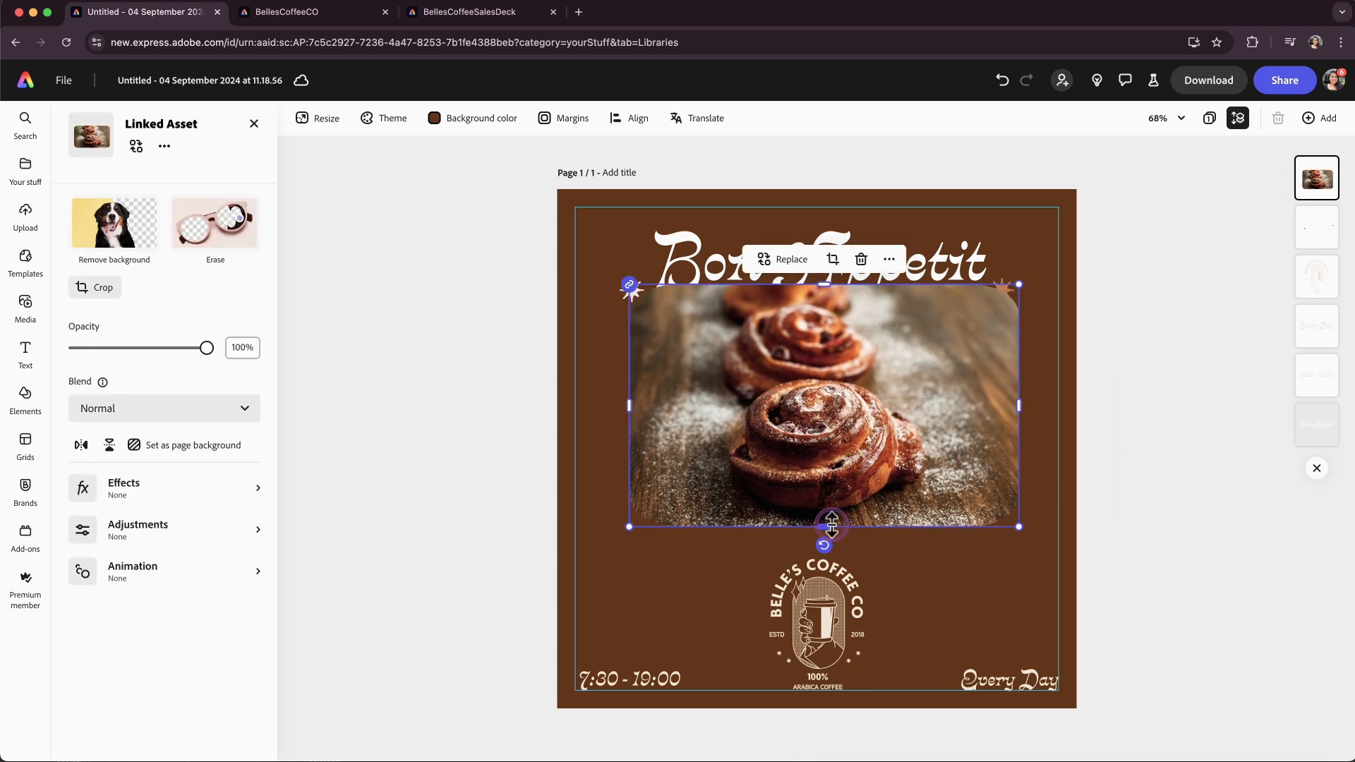
left_click_drag(831, 526, 831, 534)
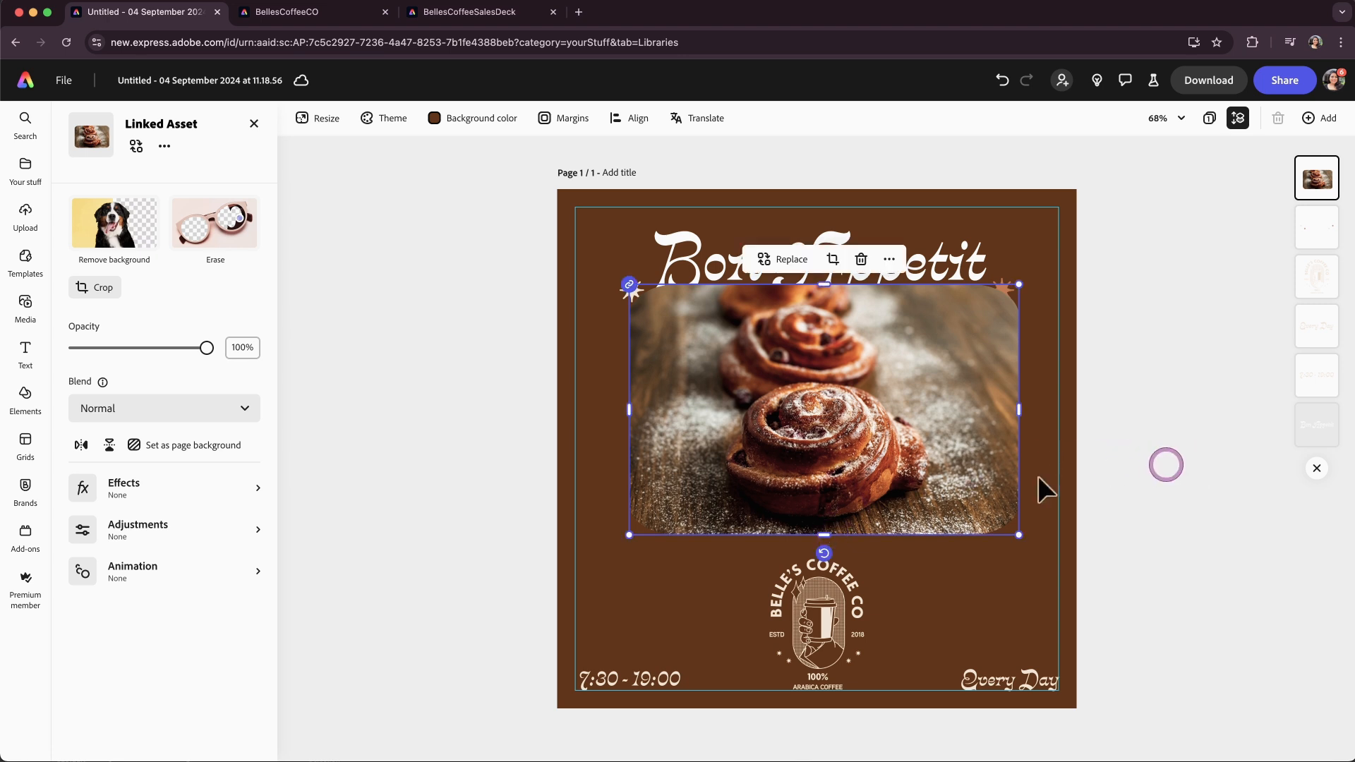
left_click_drag(1317, 177, 1317, 427)
left_click(1172, 447)
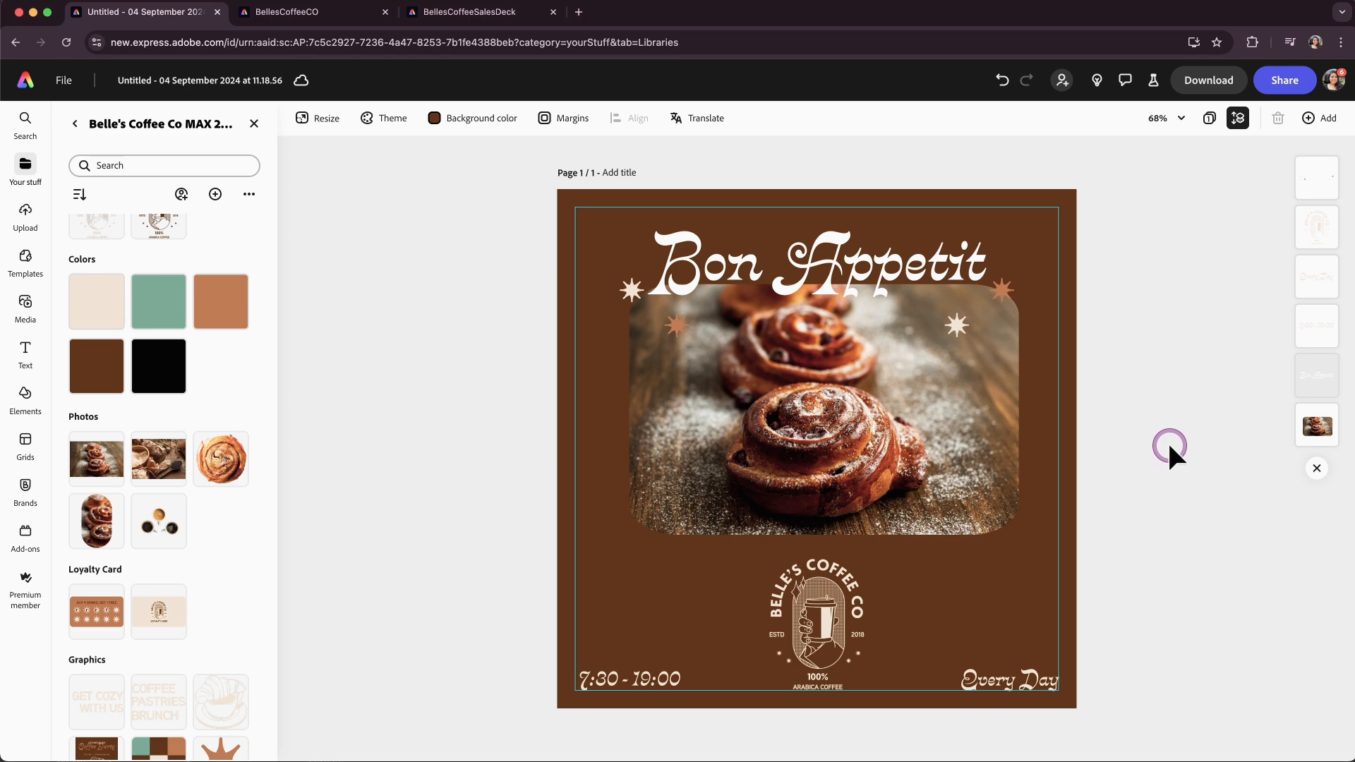
Try brand swatches for the page background and set it to black.
left_click(480, 119)
left_click(541, 395)
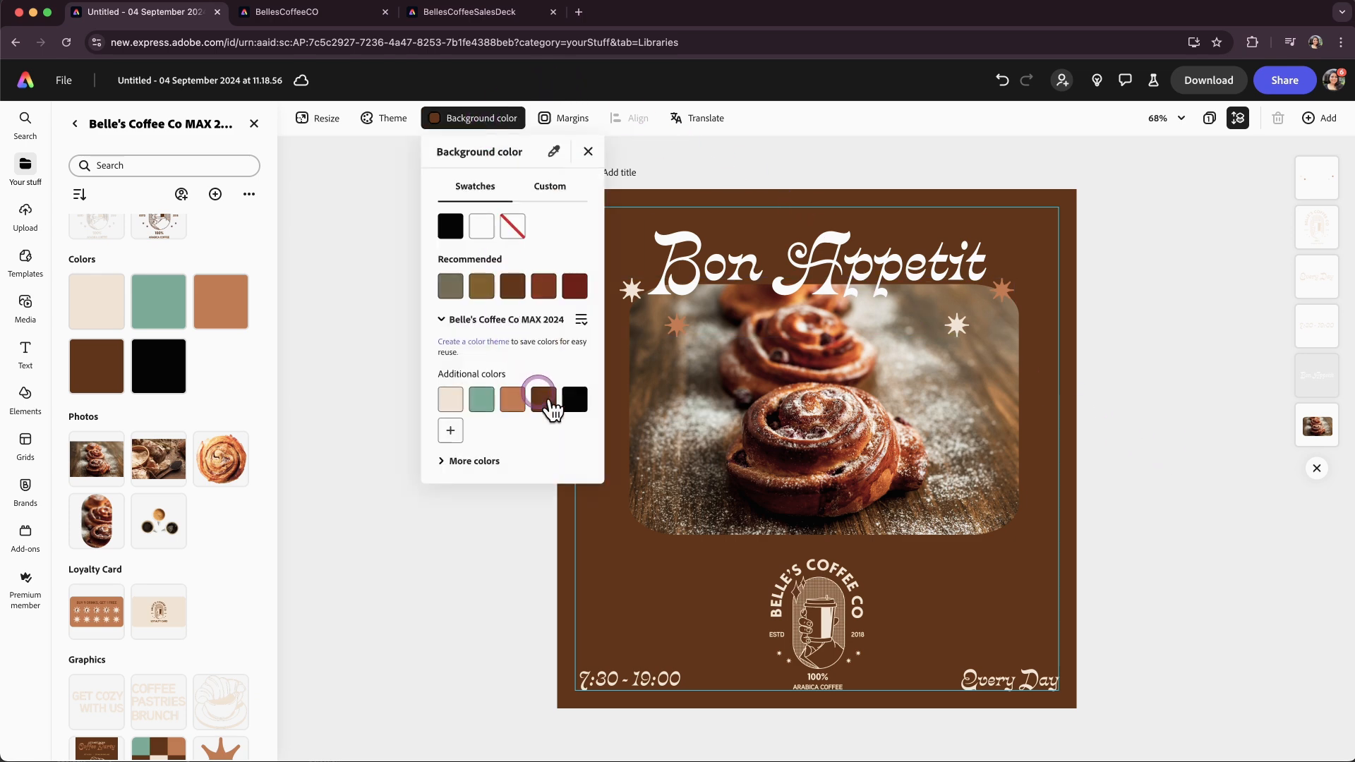
left_click(575, 400)
left_click(471, 625)
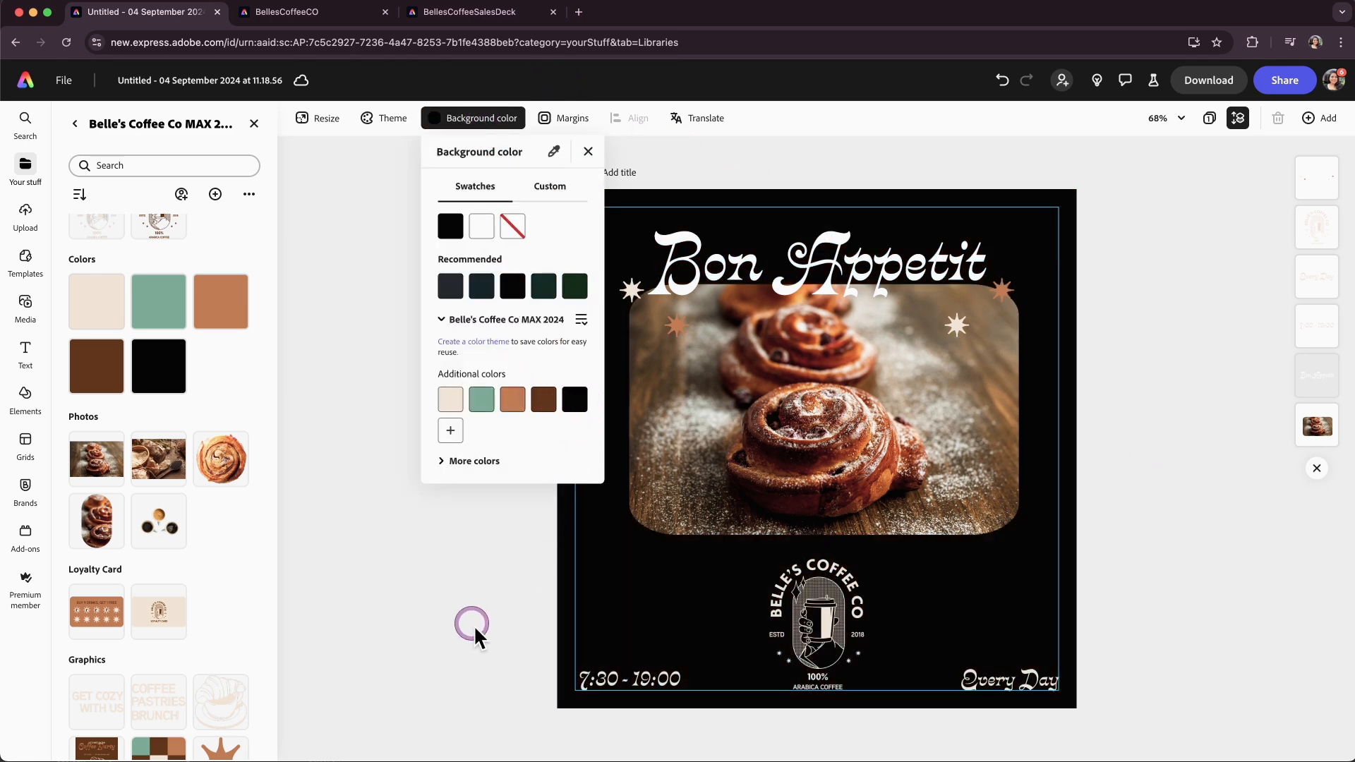
left_click(481, 399)
left_click(521, 428)
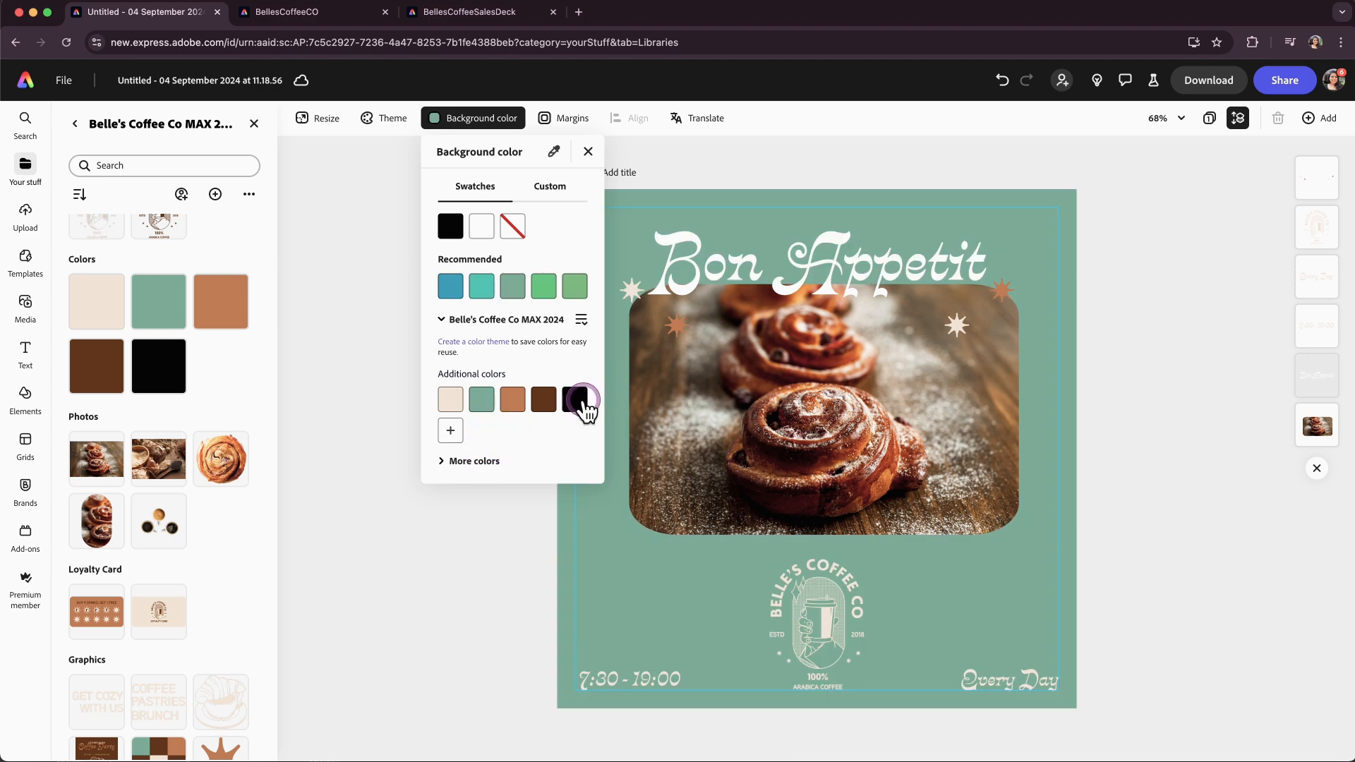
left_click(583, 404)
left_click(492, 607)
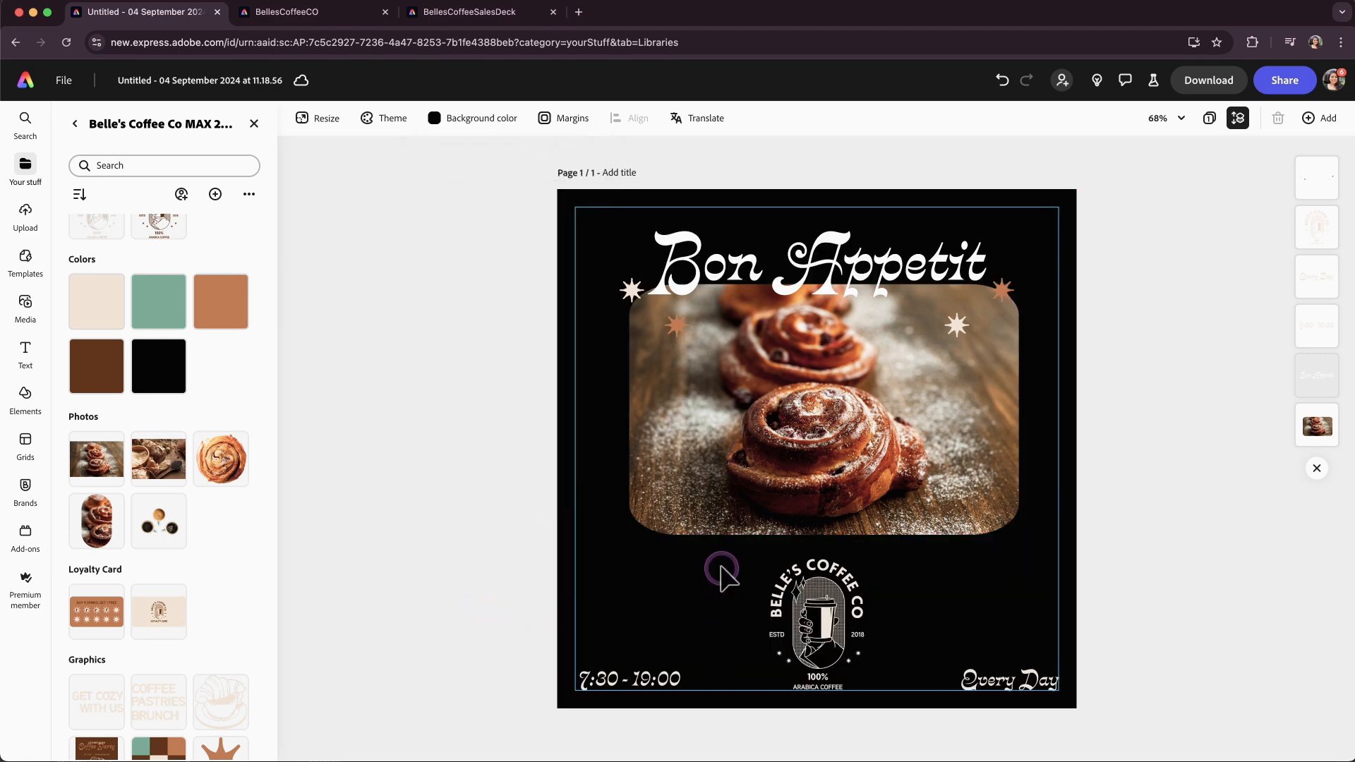
Replace the photo with the bread photo from the library's Photos group.
left_click(730, 389)
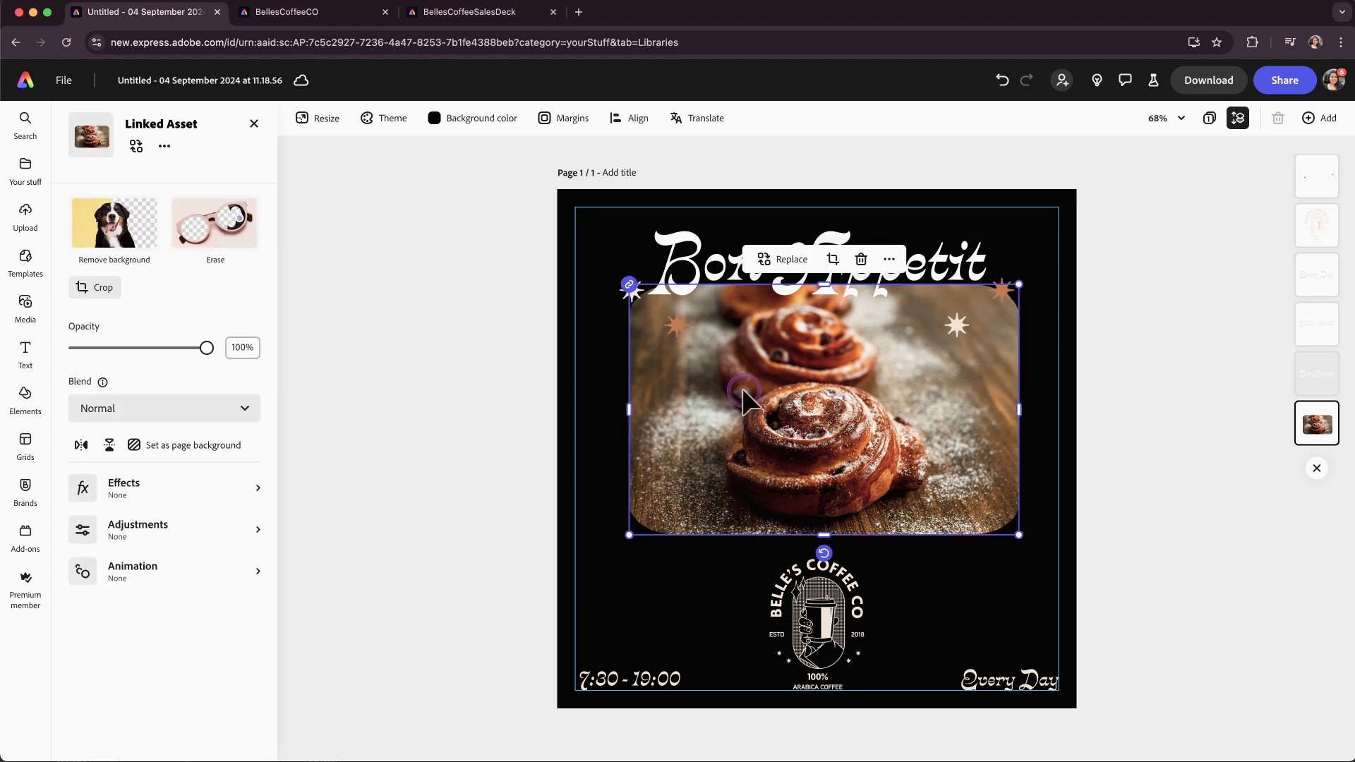
left_click(772, 260)
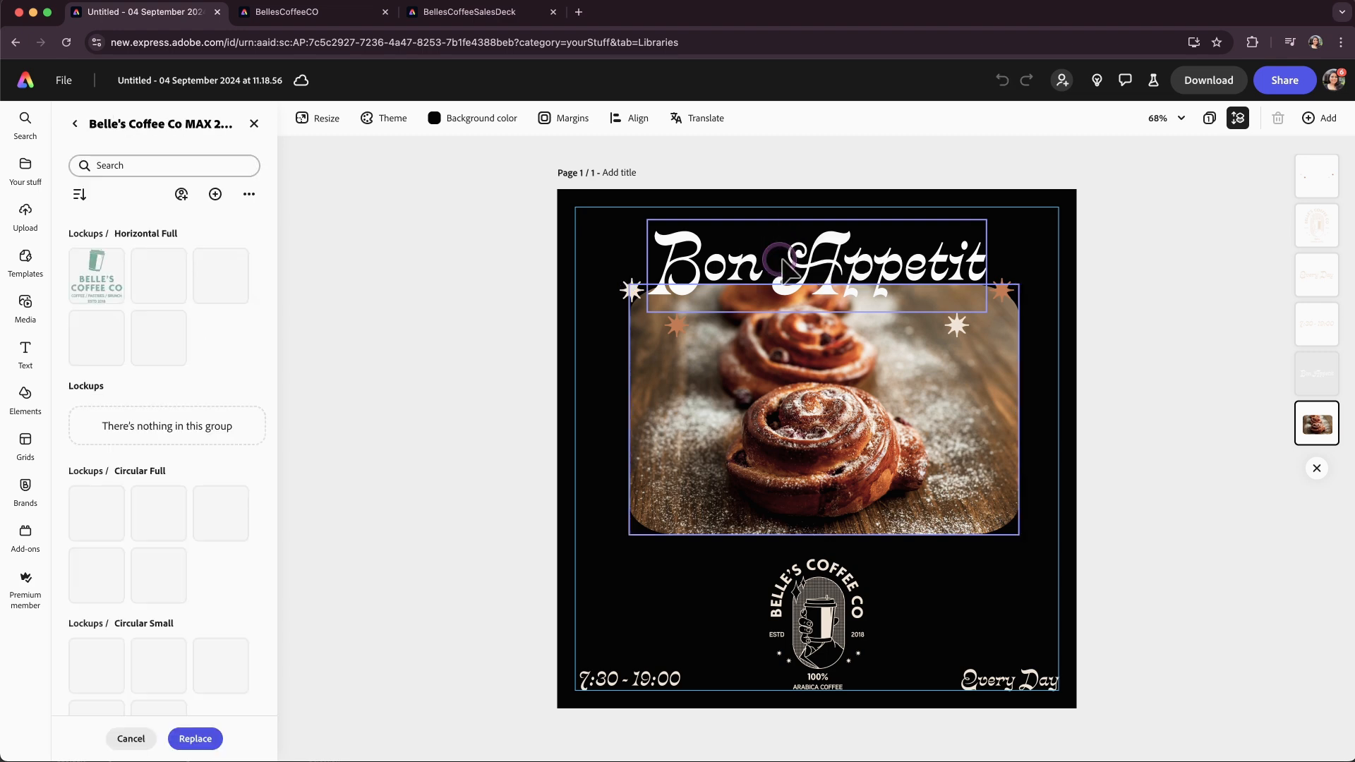
scroll(196, 591, "down", 15)
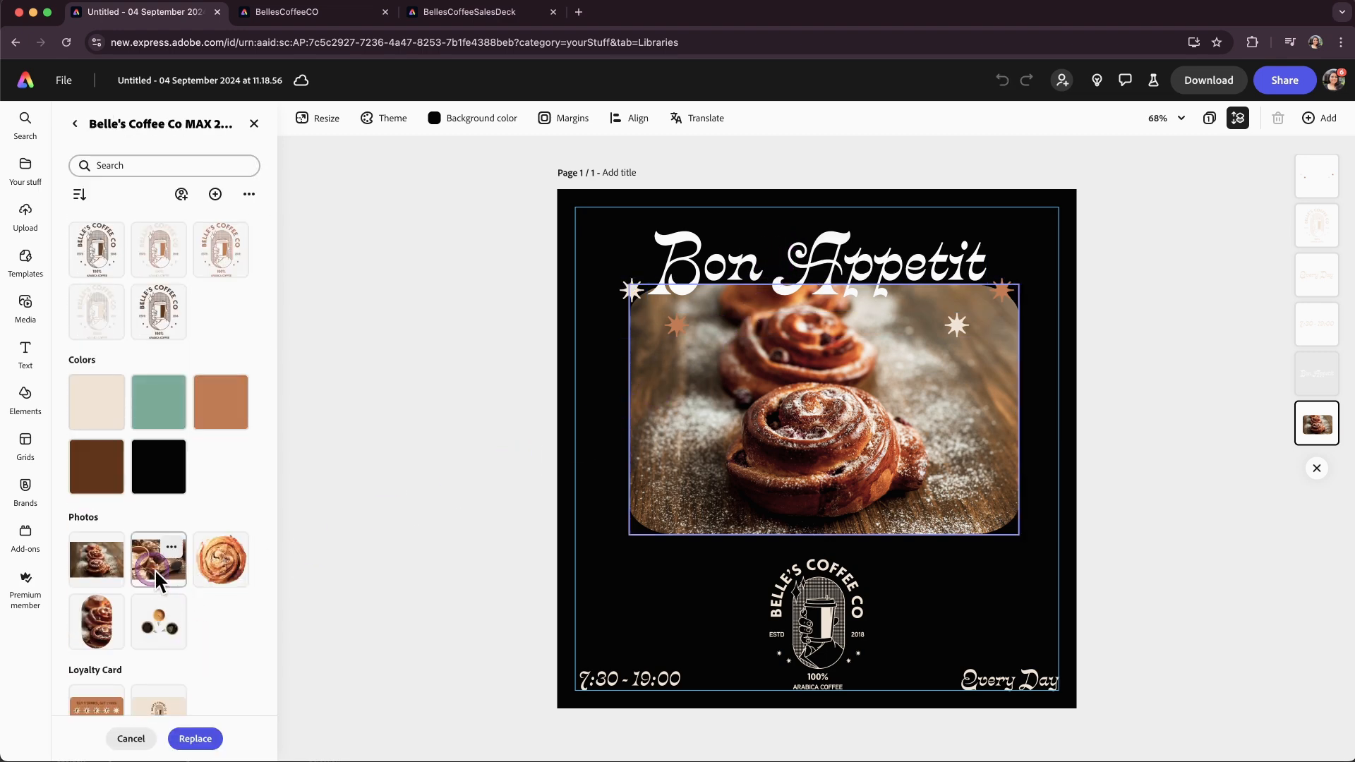
left_click(155, 569)
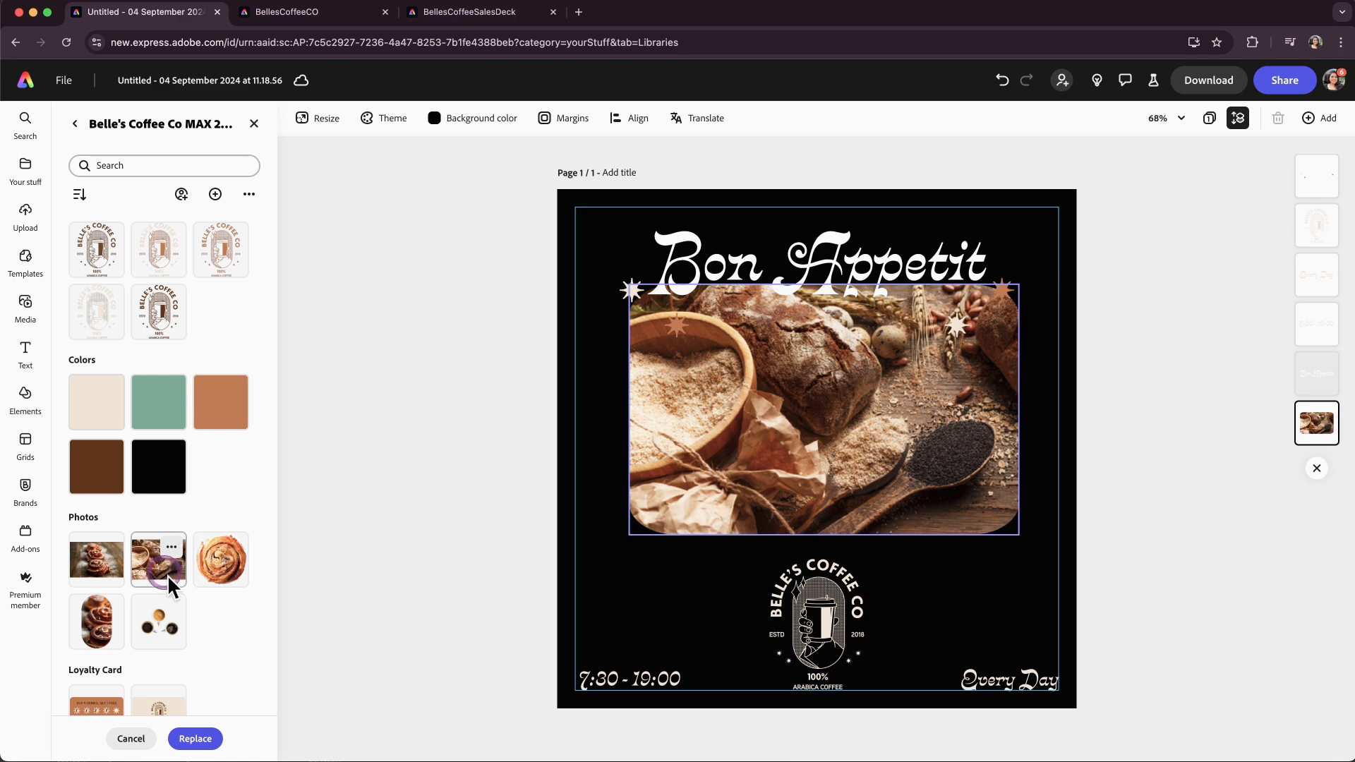
left_click(26, 314)
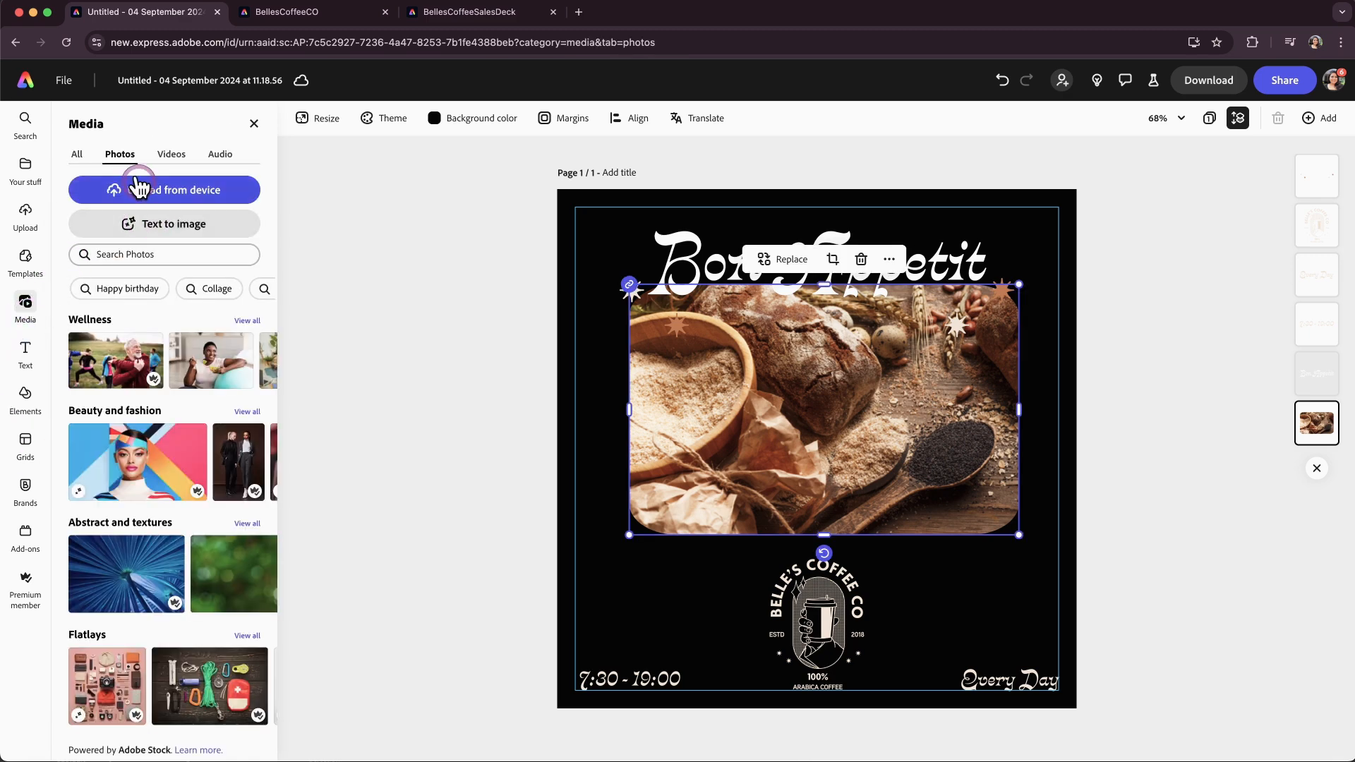
Search the stock photos for bakery and scroll through the results.
left_click(121, 254)
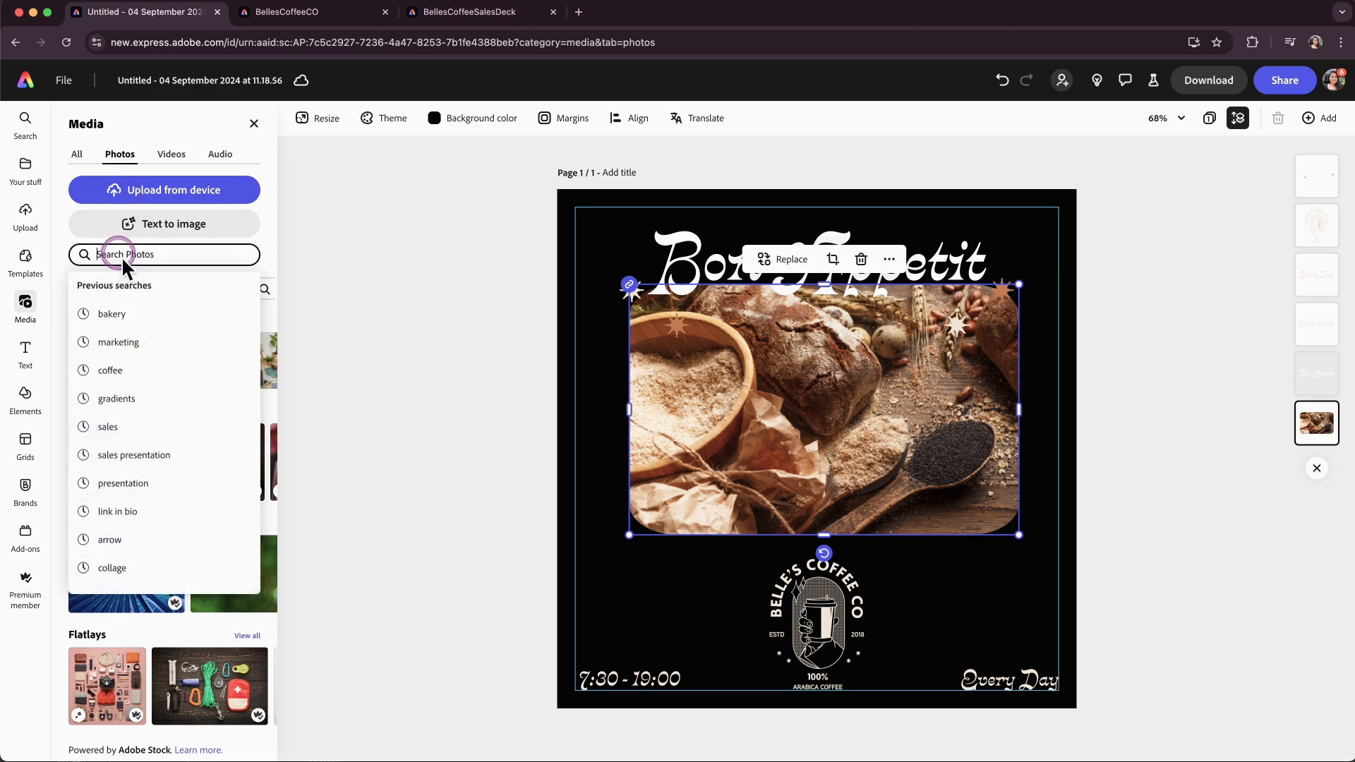
left_click(113, 314)
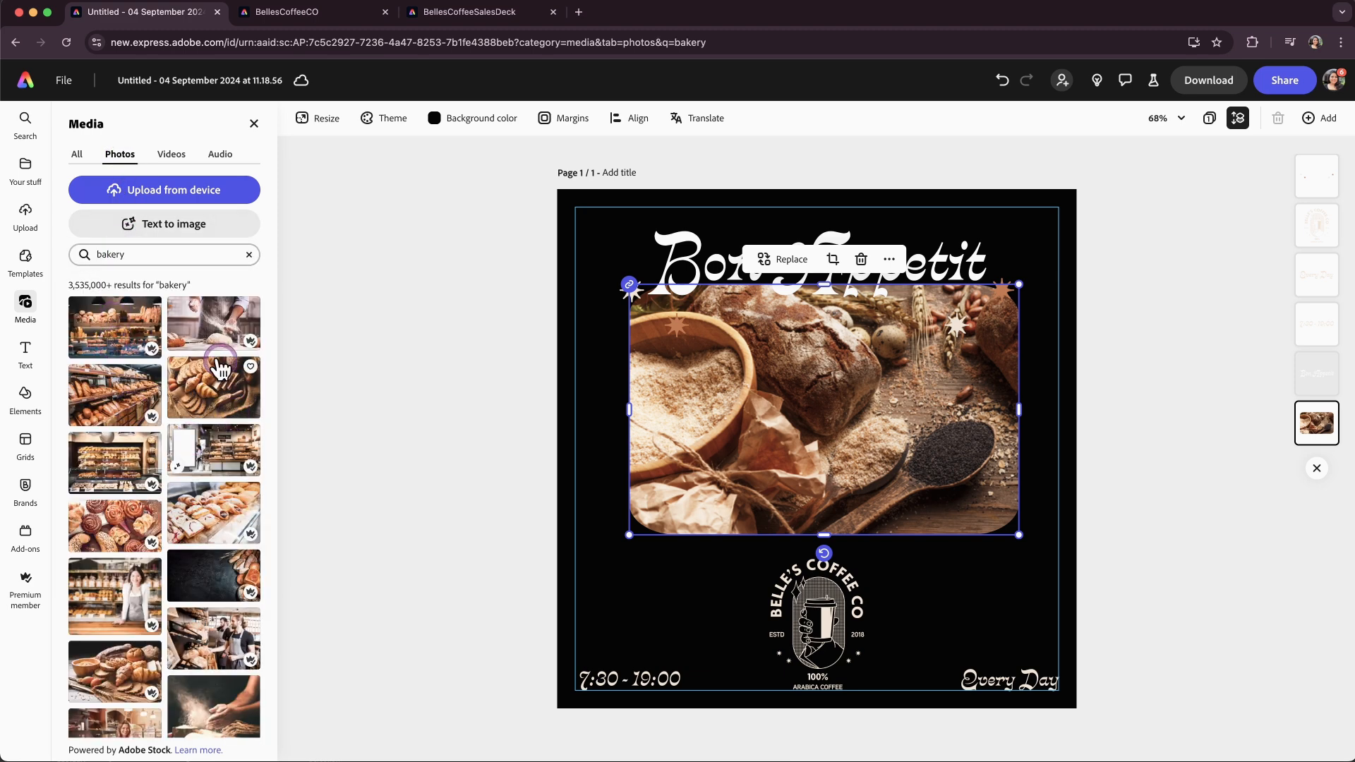
scroll(178, 660, "down", 3)
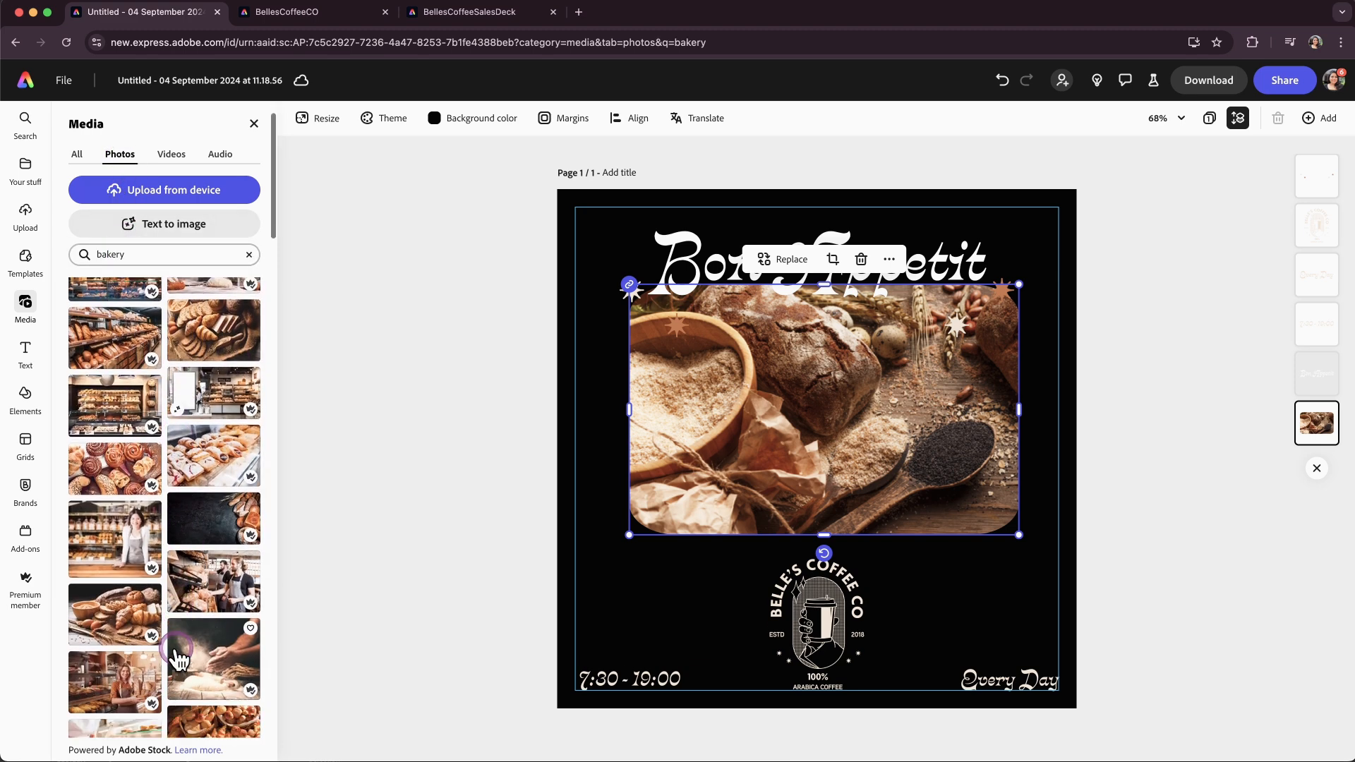
scroll(178, 659, "down", 10)
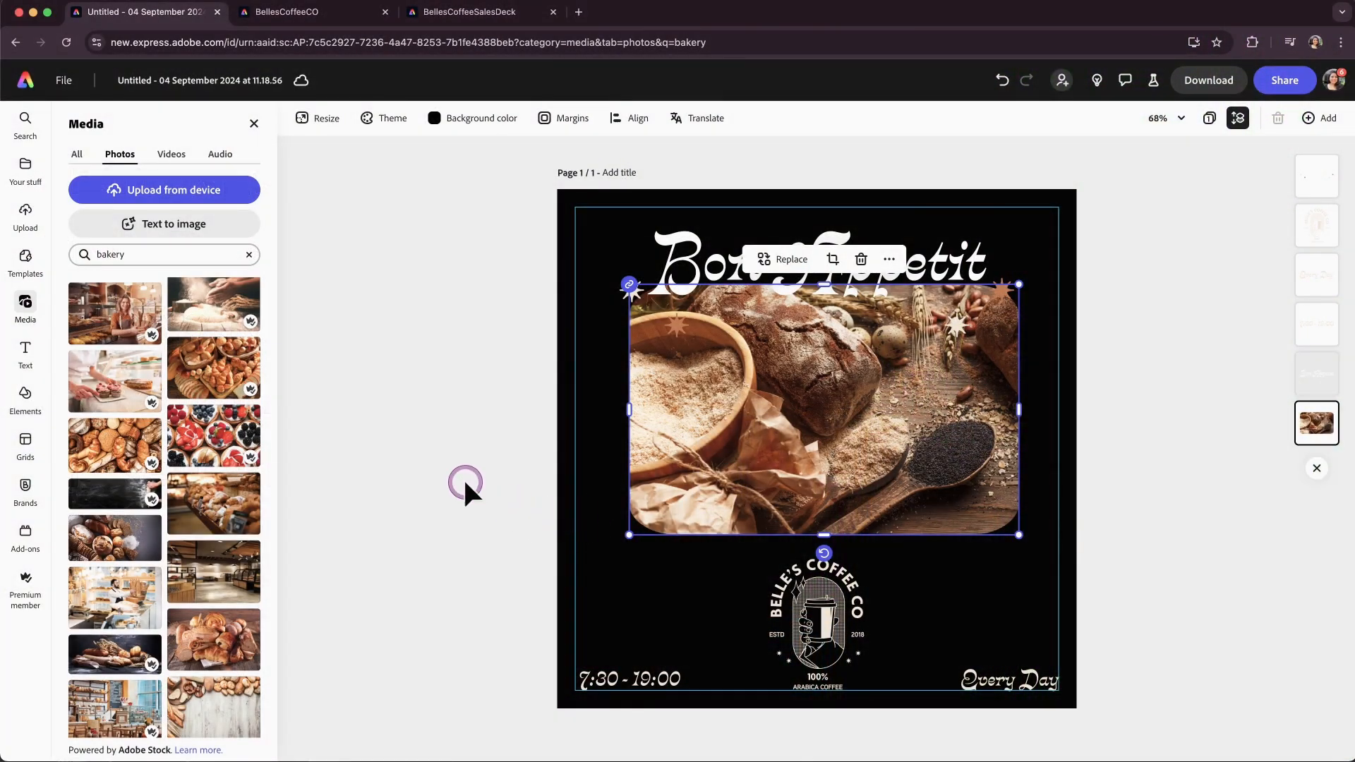
left_click(463, 484)
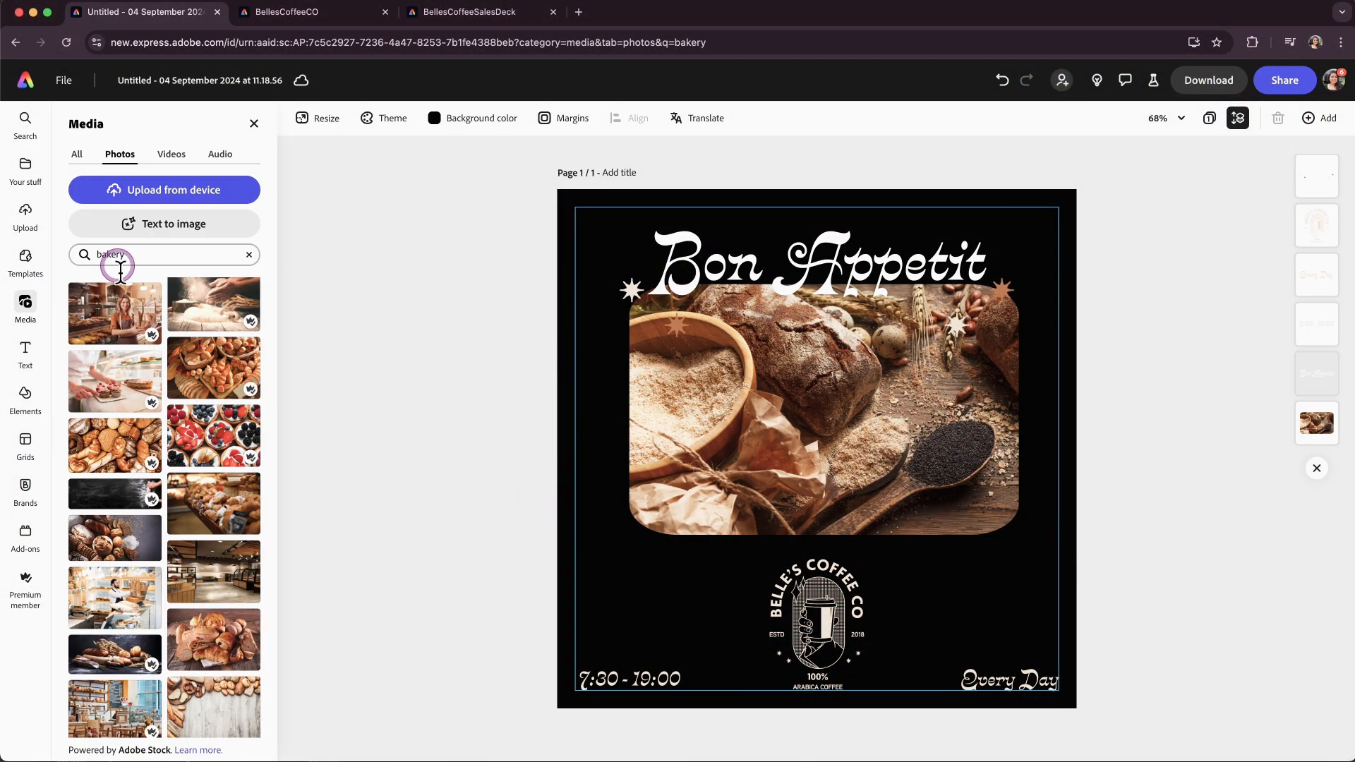
Start a Landscape (4:3) Text to image and describe "bread and pastry assortment on a wooden background".
left_click(153, 220)
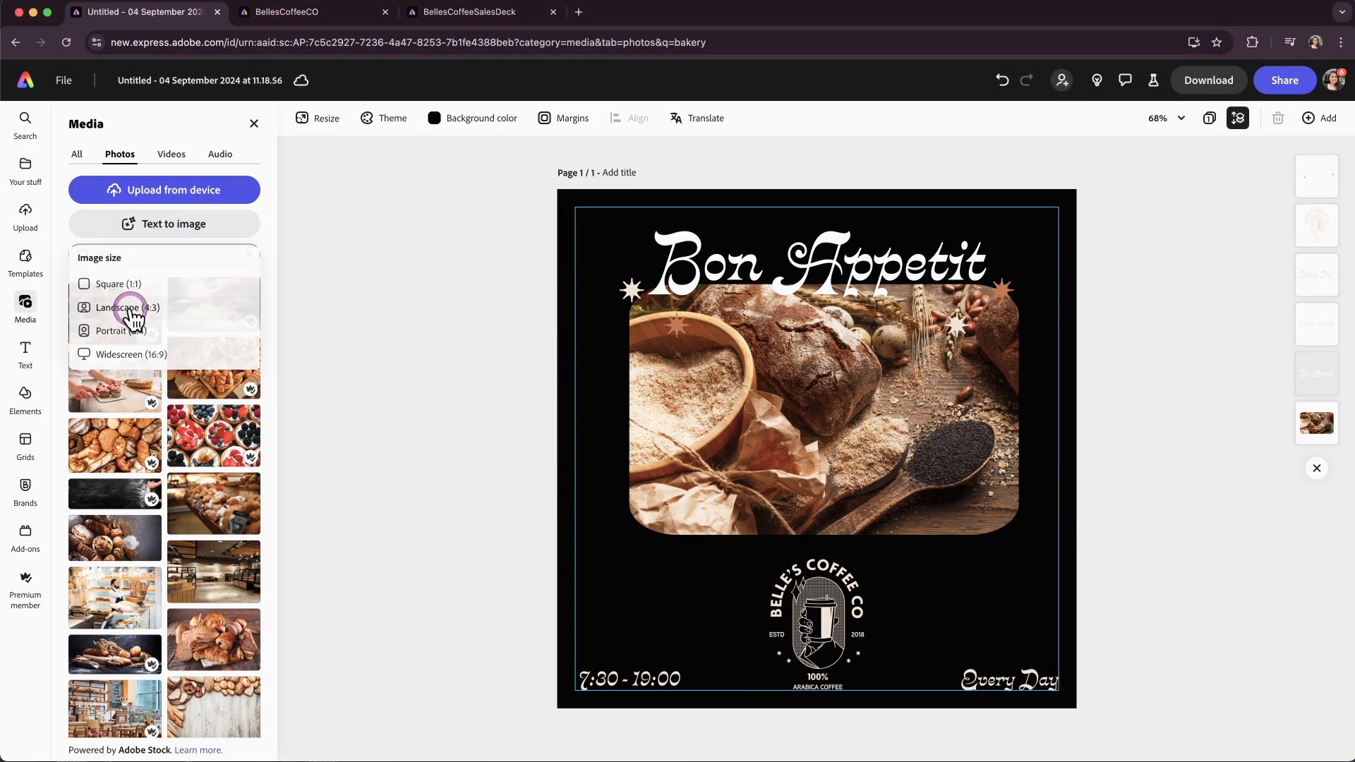
left_click(124, 310)
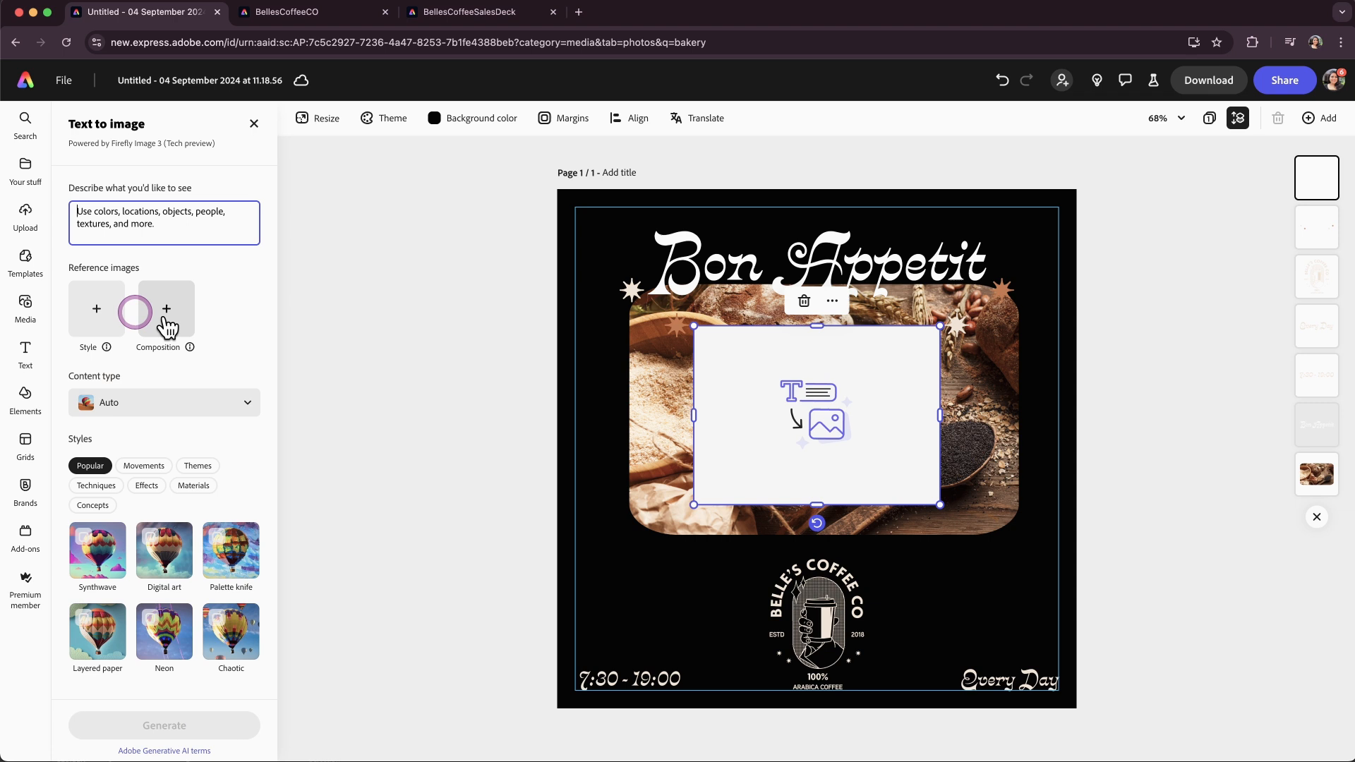
left_click(143, 223)
type("b")
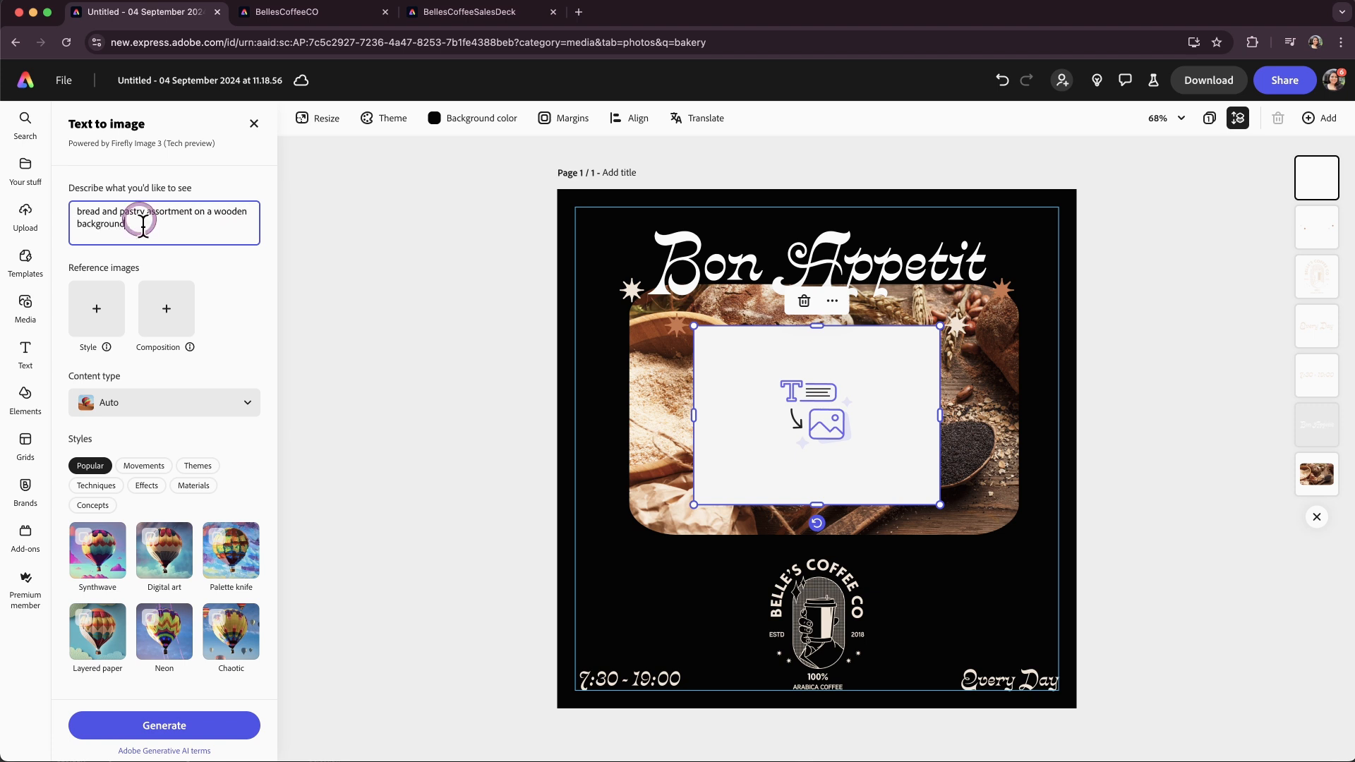
mouse_move(107, 346)
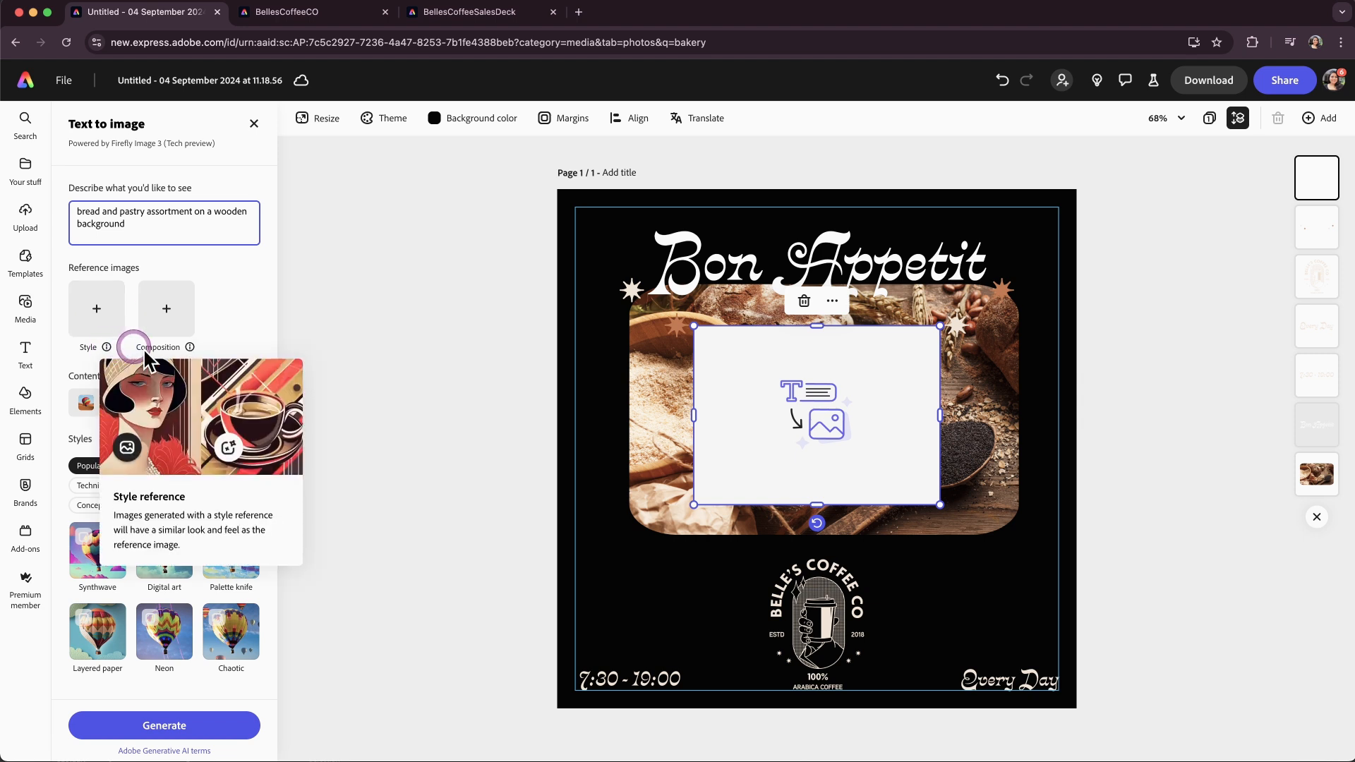
mouse_move(189, 348)
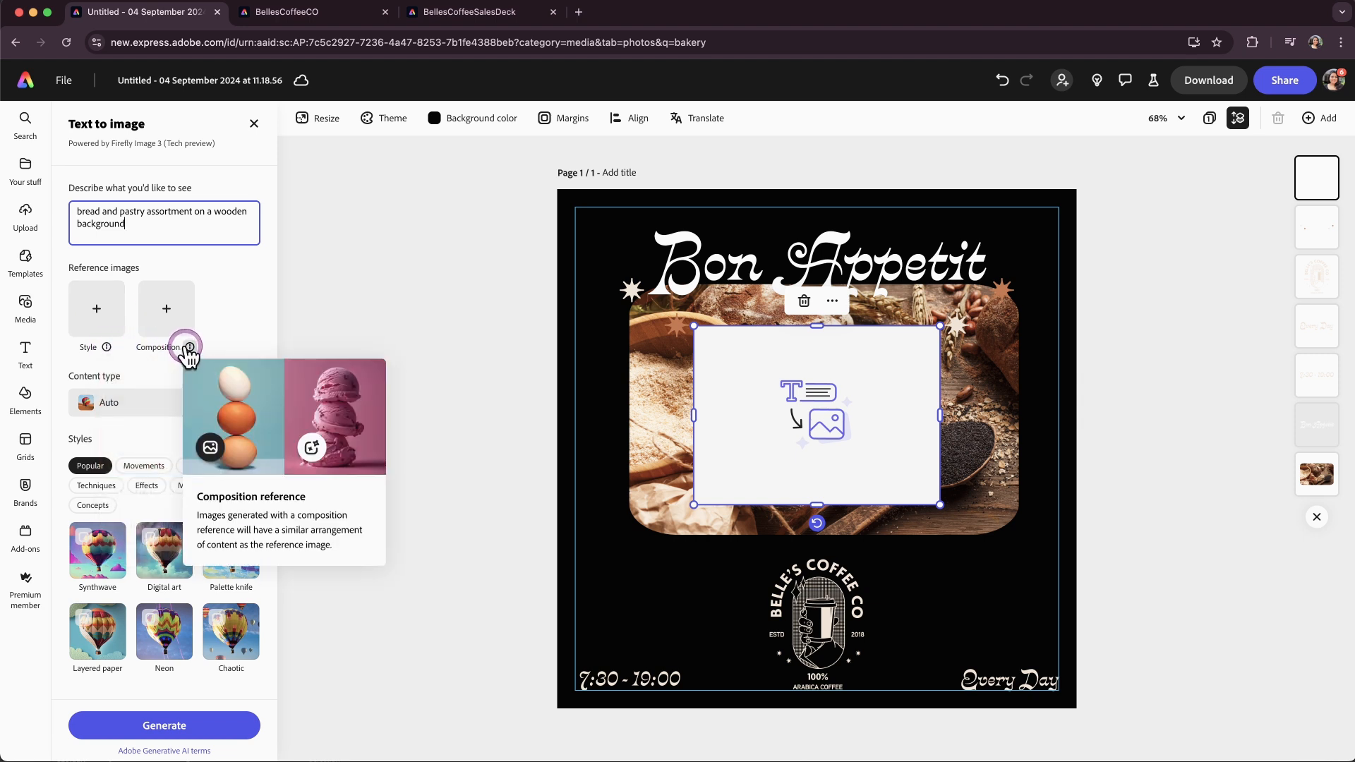
Add the AdobeStock_218569092.jpeg photo as the style reference image.
left_click(158, 314)
left_click(635, 228)
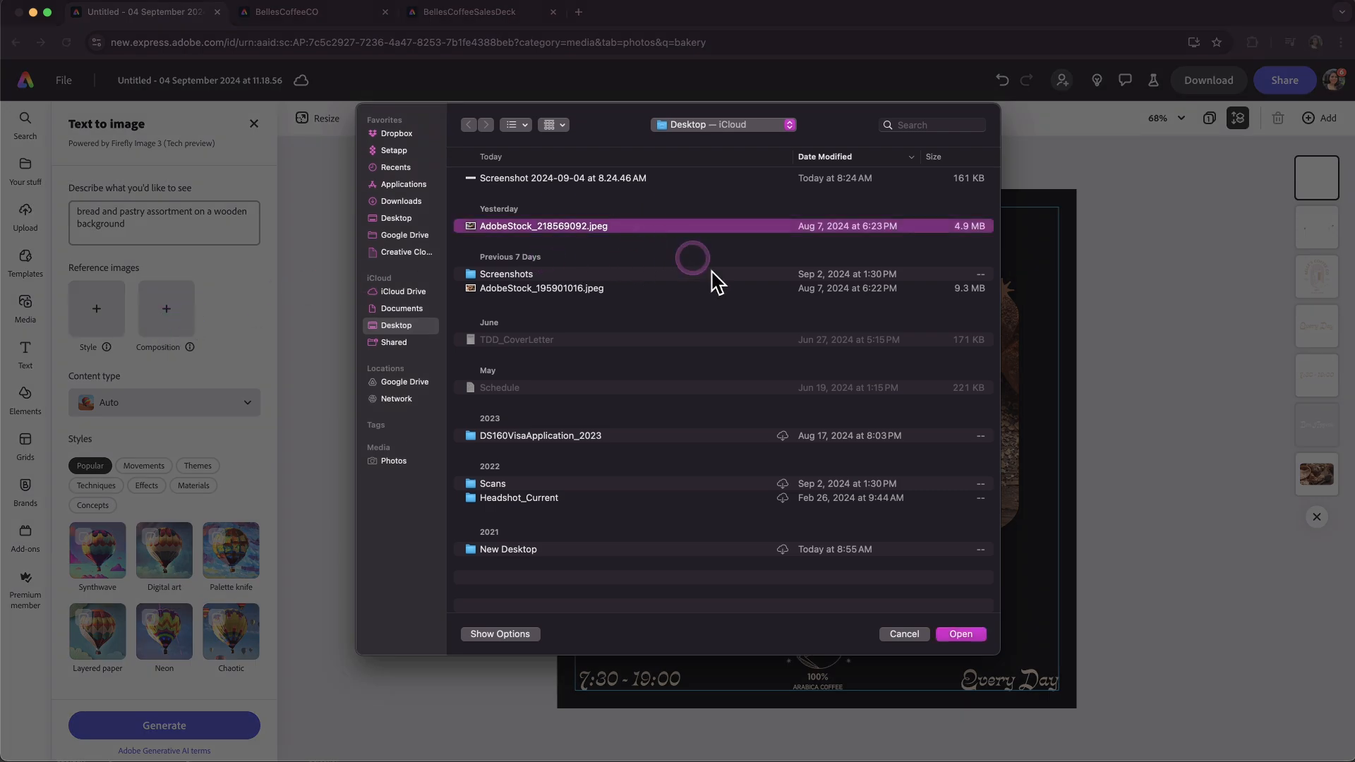
left_click(971, 636)
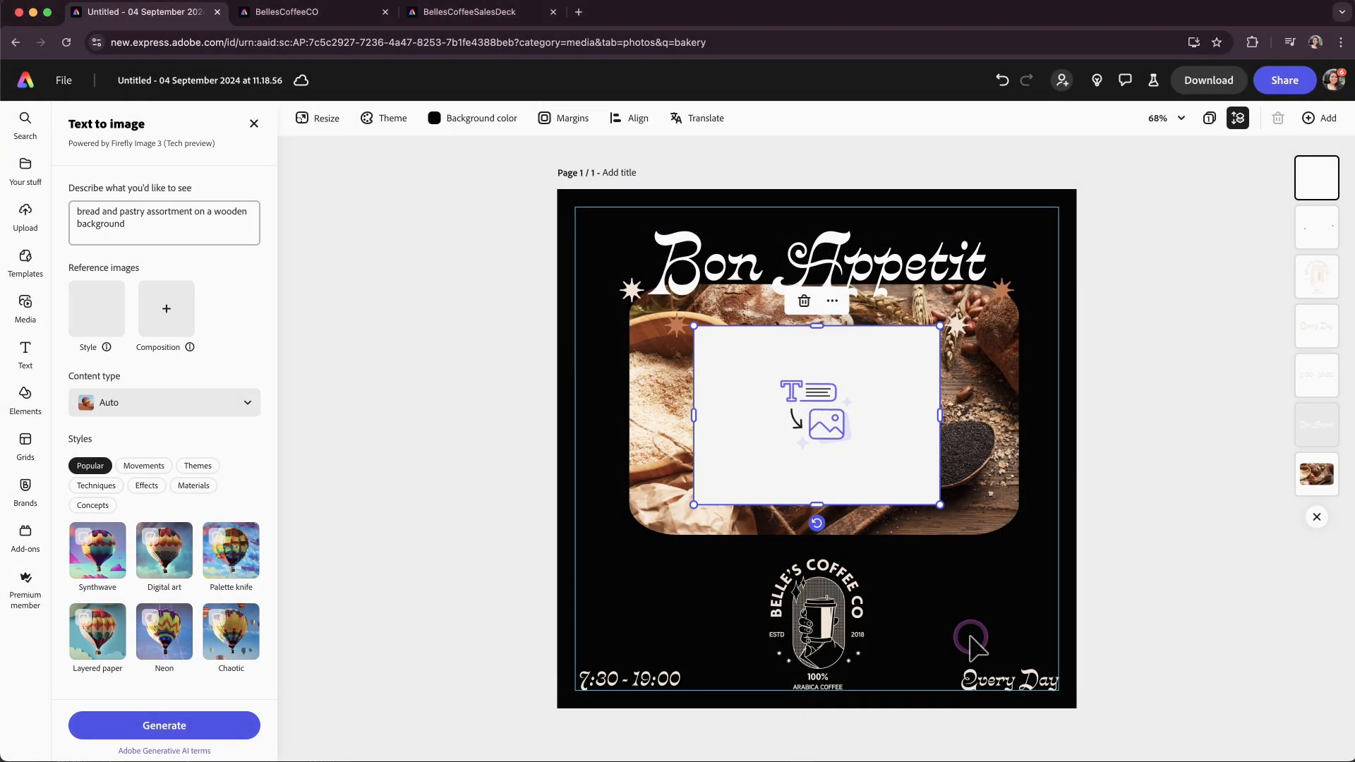
Set the content type to Photo and generate the images.
left_click(202, 417)
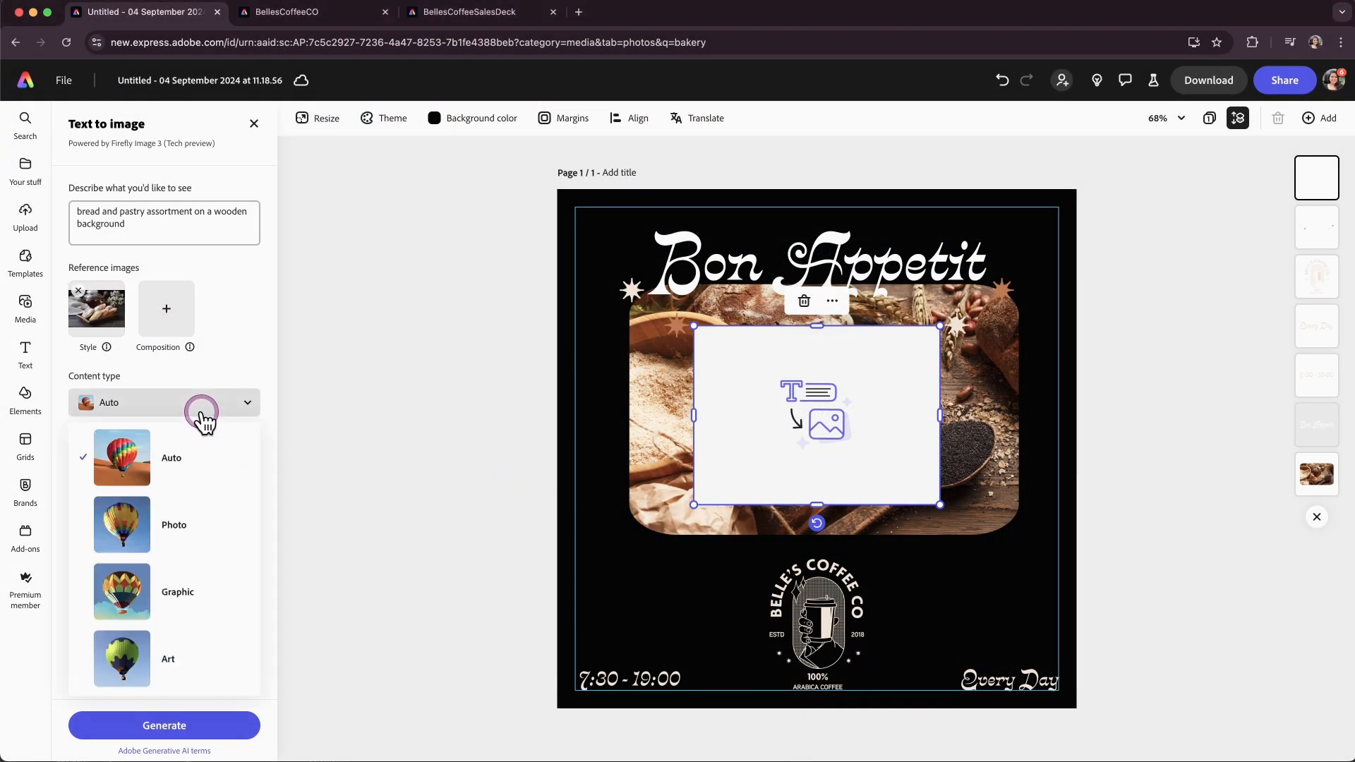
left_click(180, 522)
left_click(158, 725)
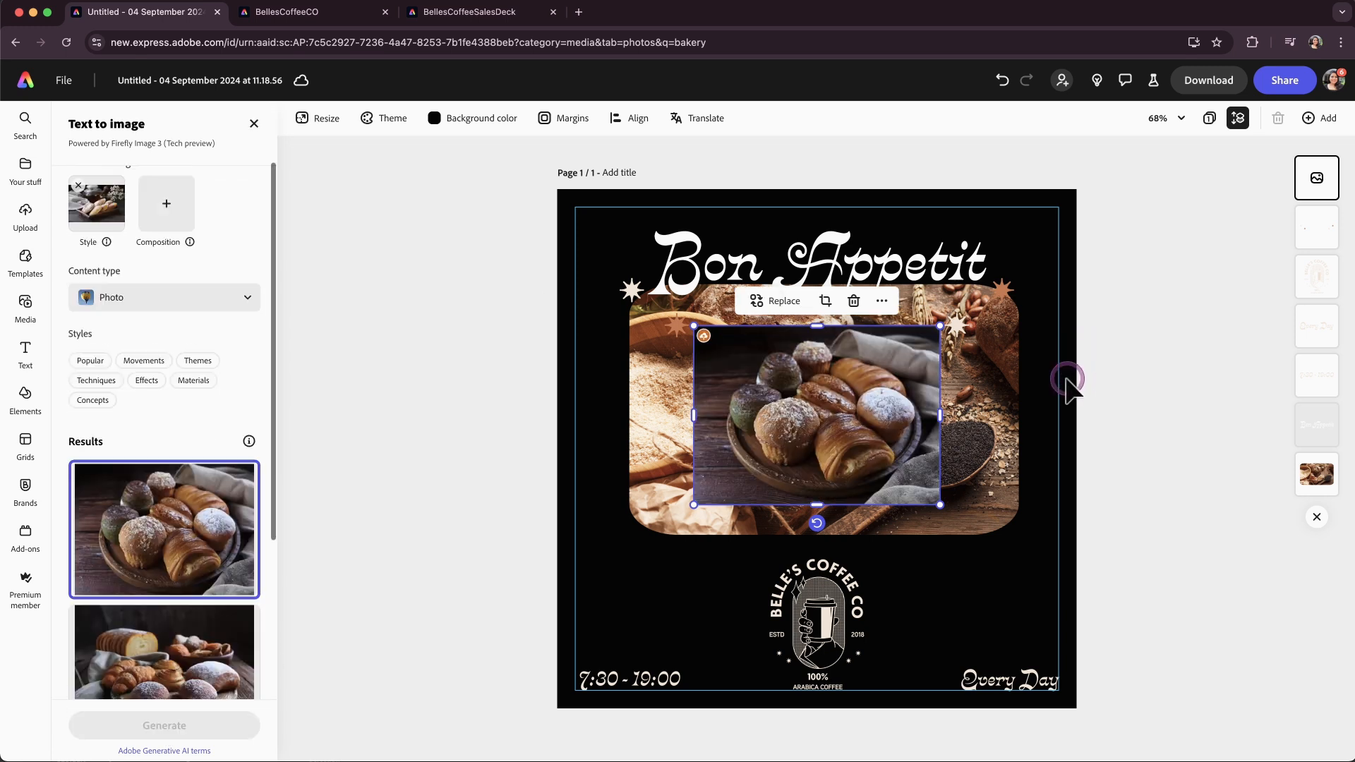
Compare the generated results and choose the bread board image with the teapot.
left_click(207, 441)
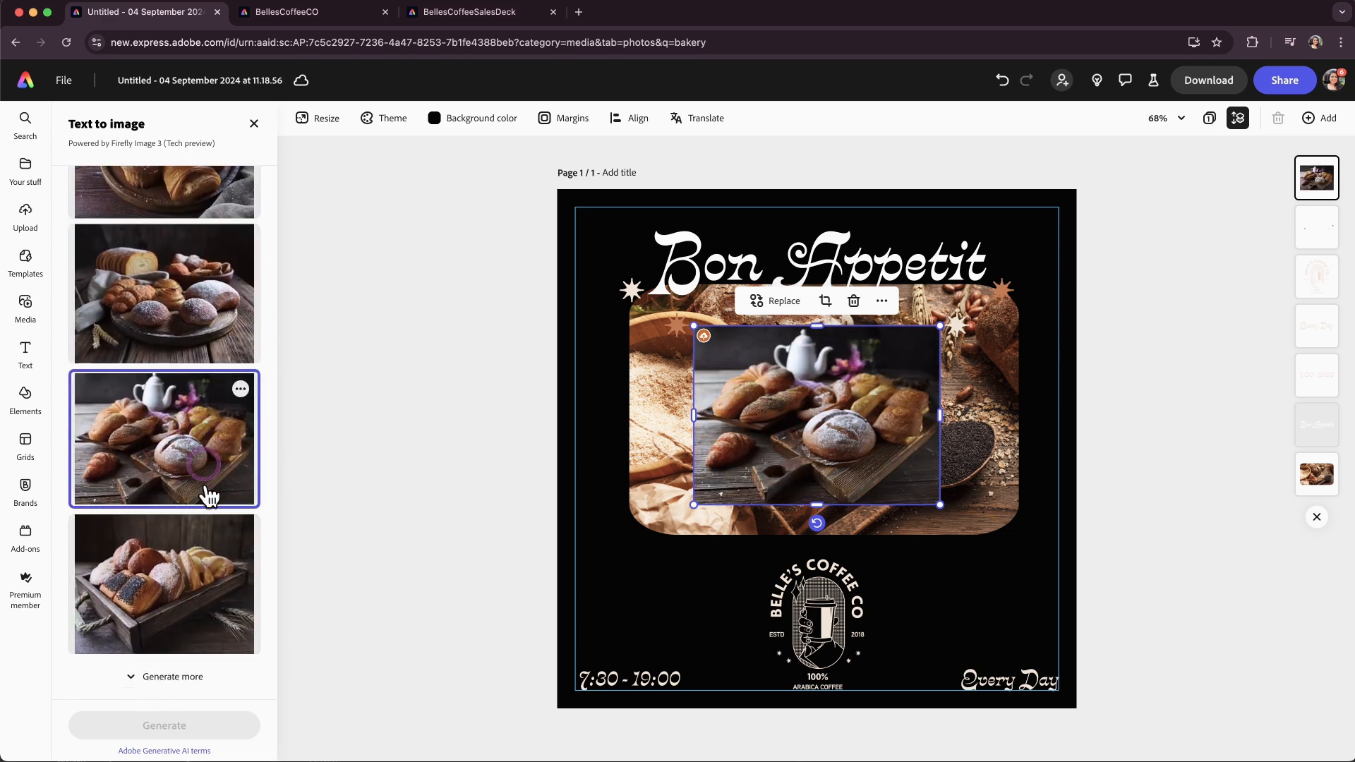
left_click(215, 584)
scroll(151, 314, "up", 1)
left_click(148, 307)
scroll(147, 309, "up", 1)
left_click(147, 341)
scroll(161, 413, "down", 1)
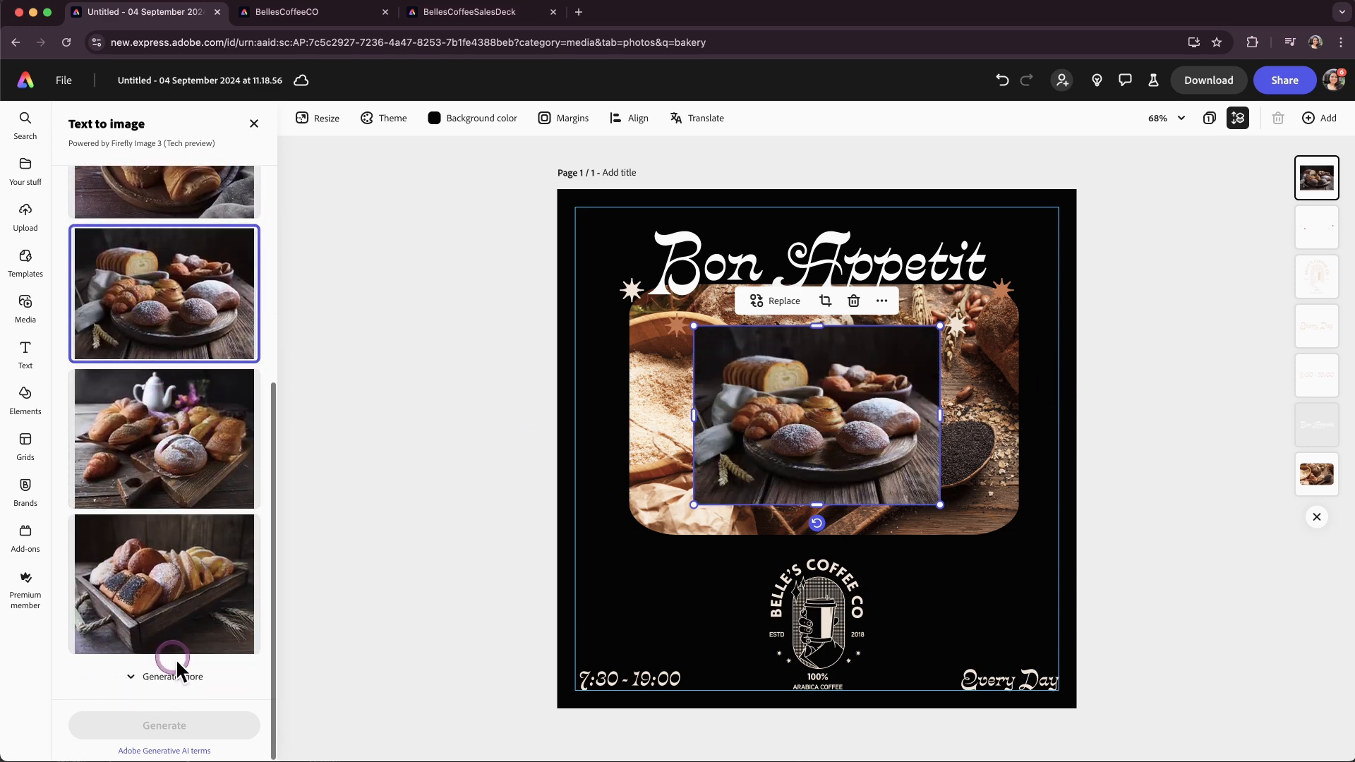
left_click(175, 470)
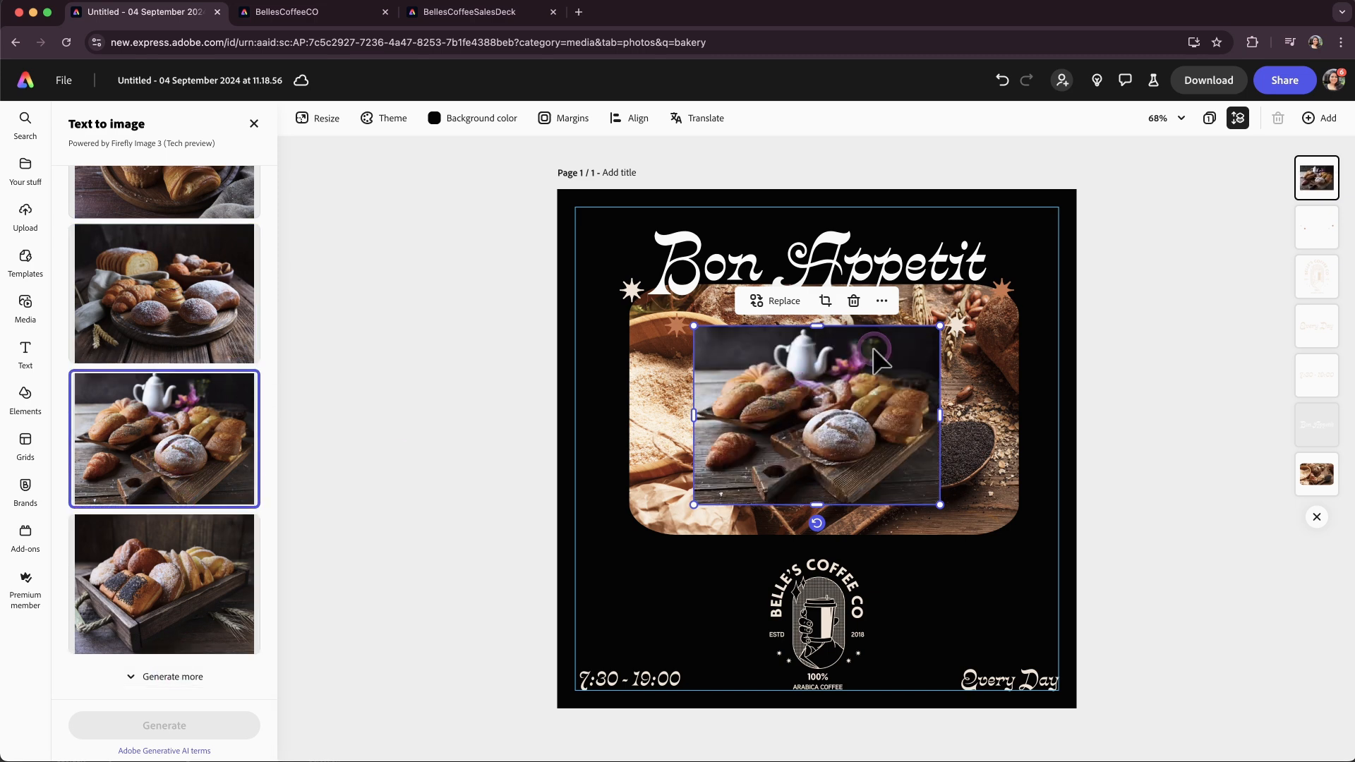
Enlarge and reposition the generated image to cover the photo area under the title.
left_click_drag(940, 326, 1005, 281)
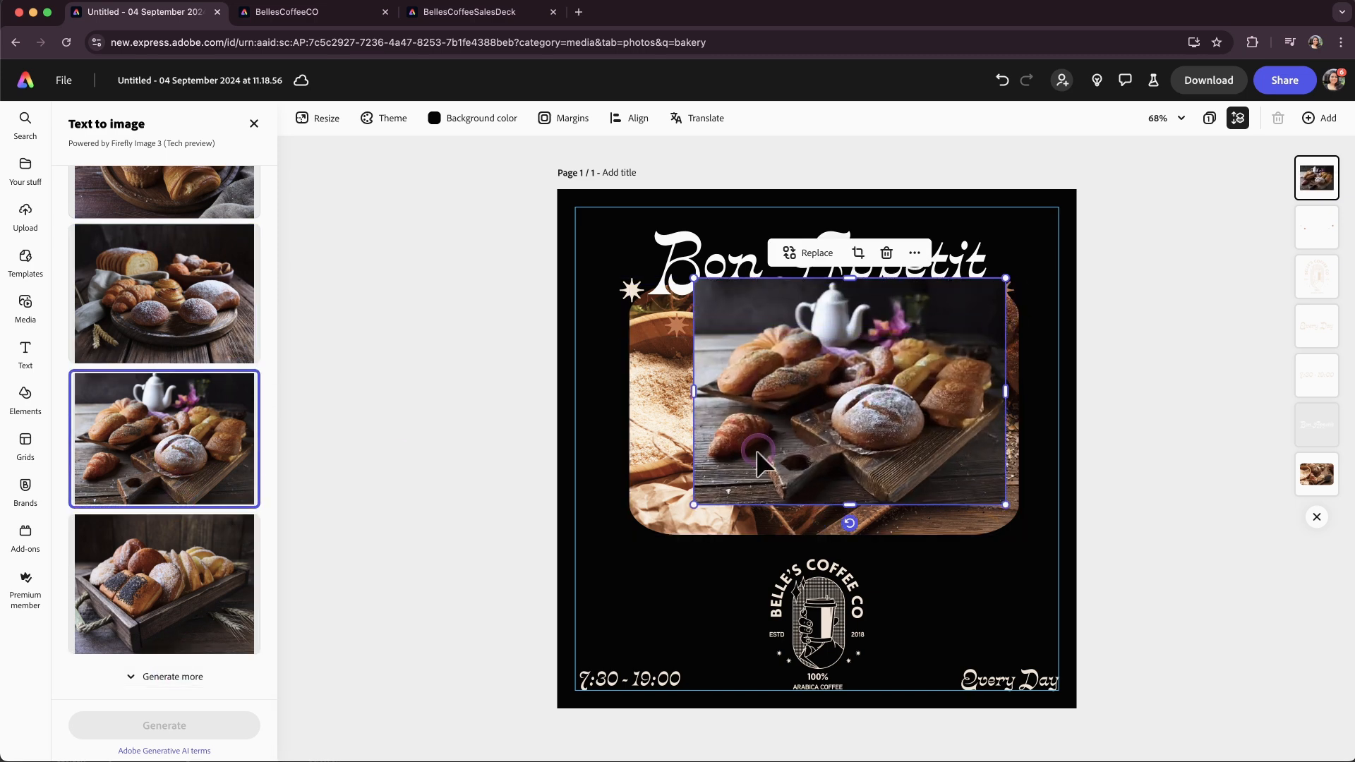
left_click_drag(693, 504, 625, 536)
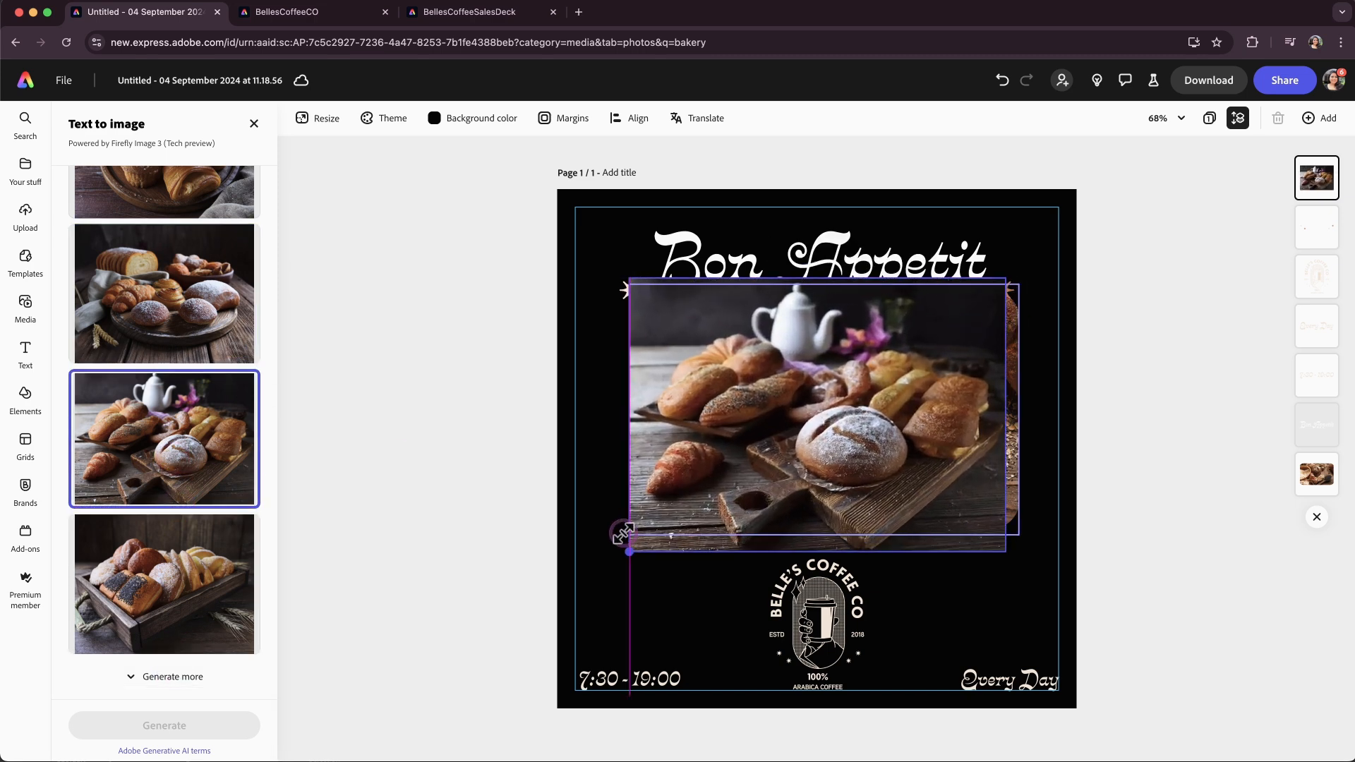
left_click_drag(1005, 413, 1022, 413)
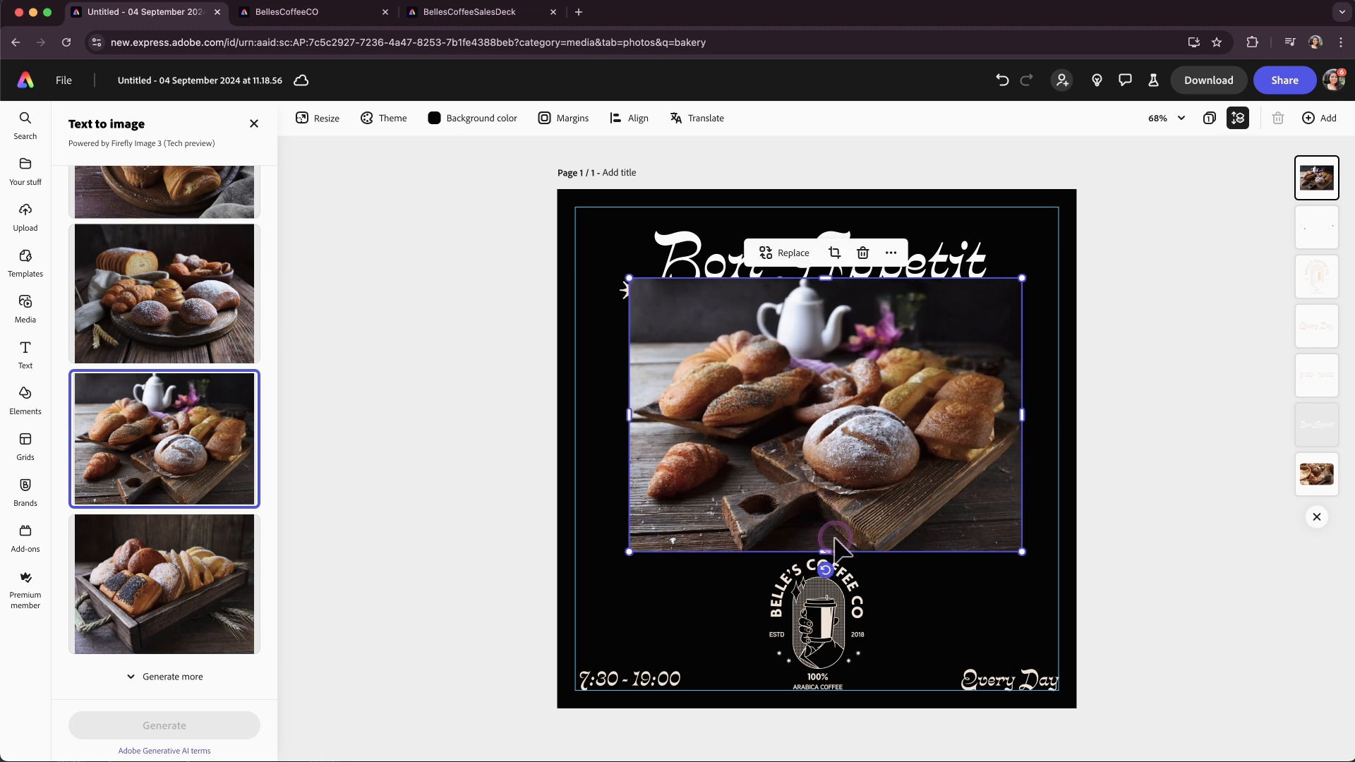
left_click_drag(819, 552, 838, 531)
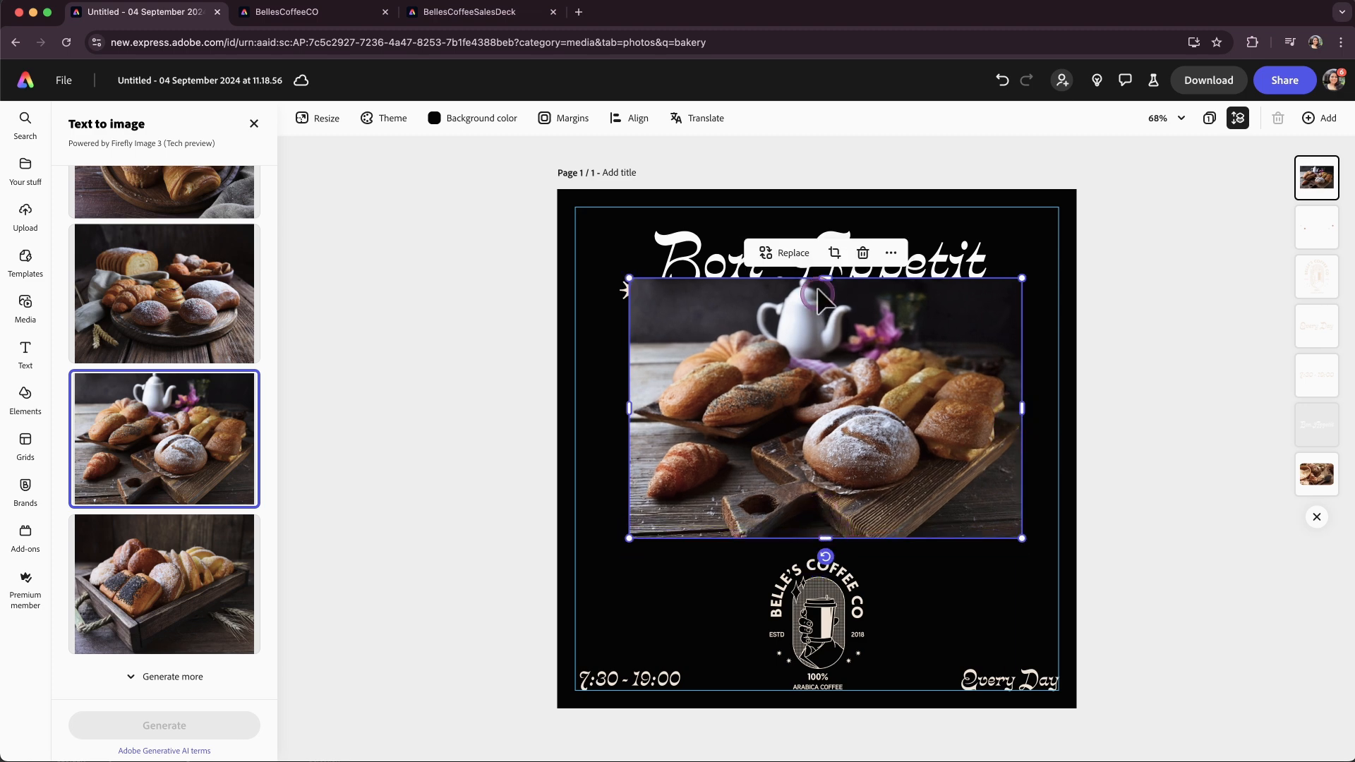
left_click_drag(818, 300, 818, 306)
Move the generated image behind the sparkles in the layer order.
left_click_drag(1347, 182, 1321, 423)
left_click(1191, 392)
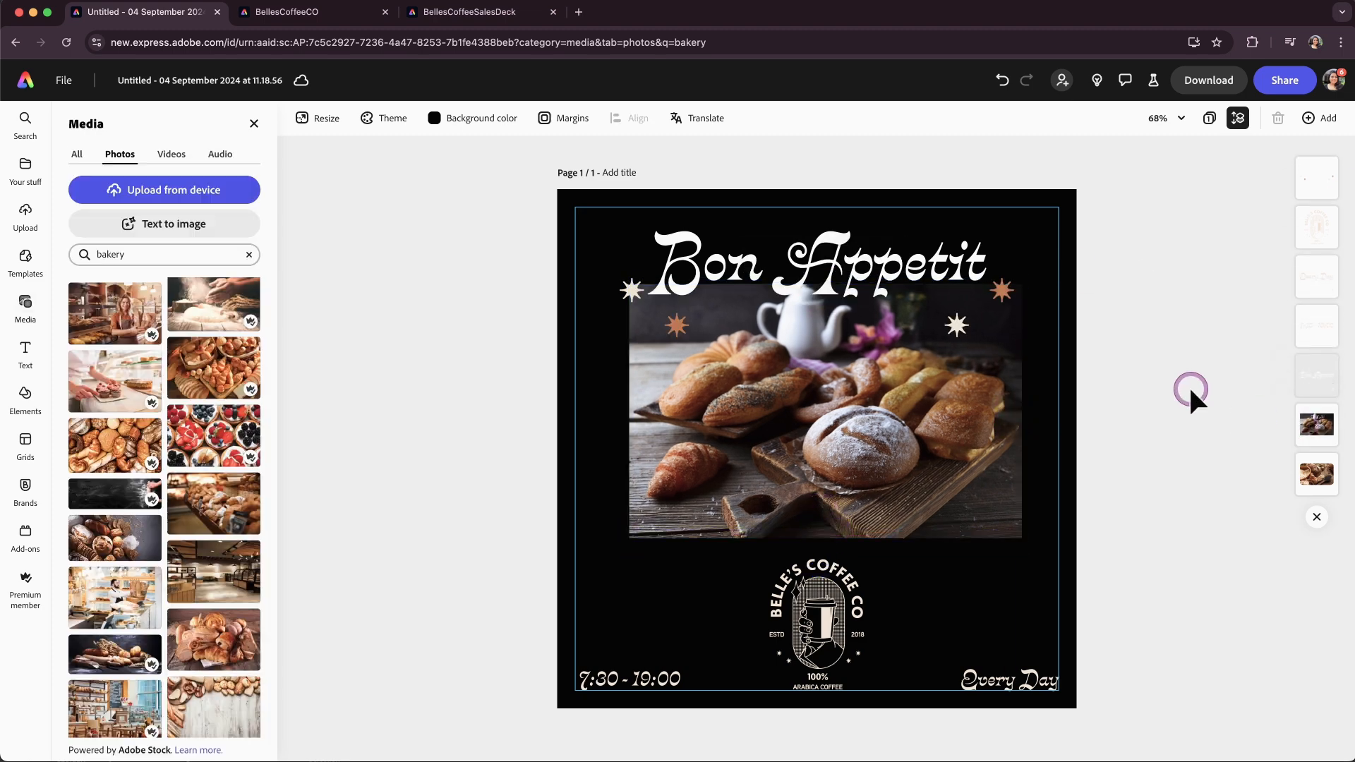
left_click(918, 423)
Crop the generated image to a rounded rectangle and widen the crop to its edges.
left_click(106, 360)
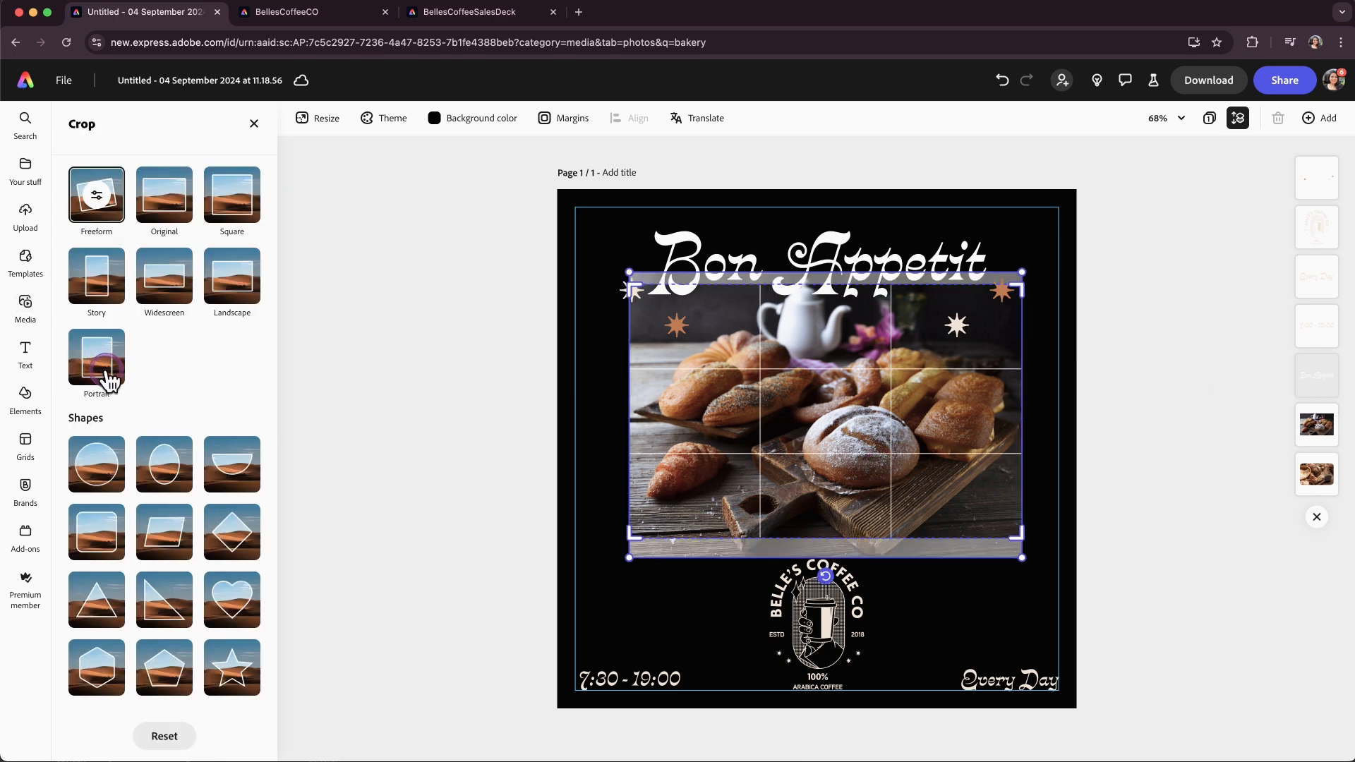
left_click(99, 533)
left_click_drag(668, 278, 634, 275)
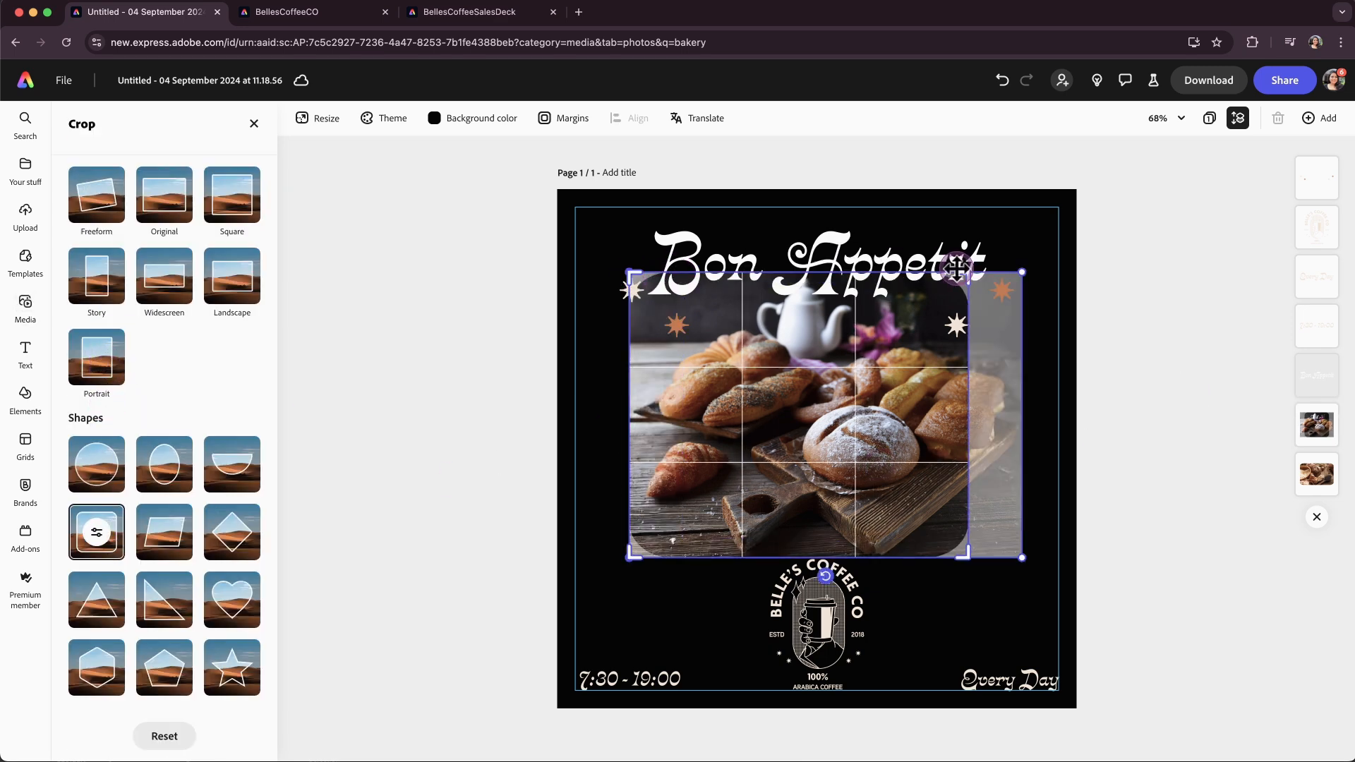
left_click_drag(968, 277, 1008, 269)
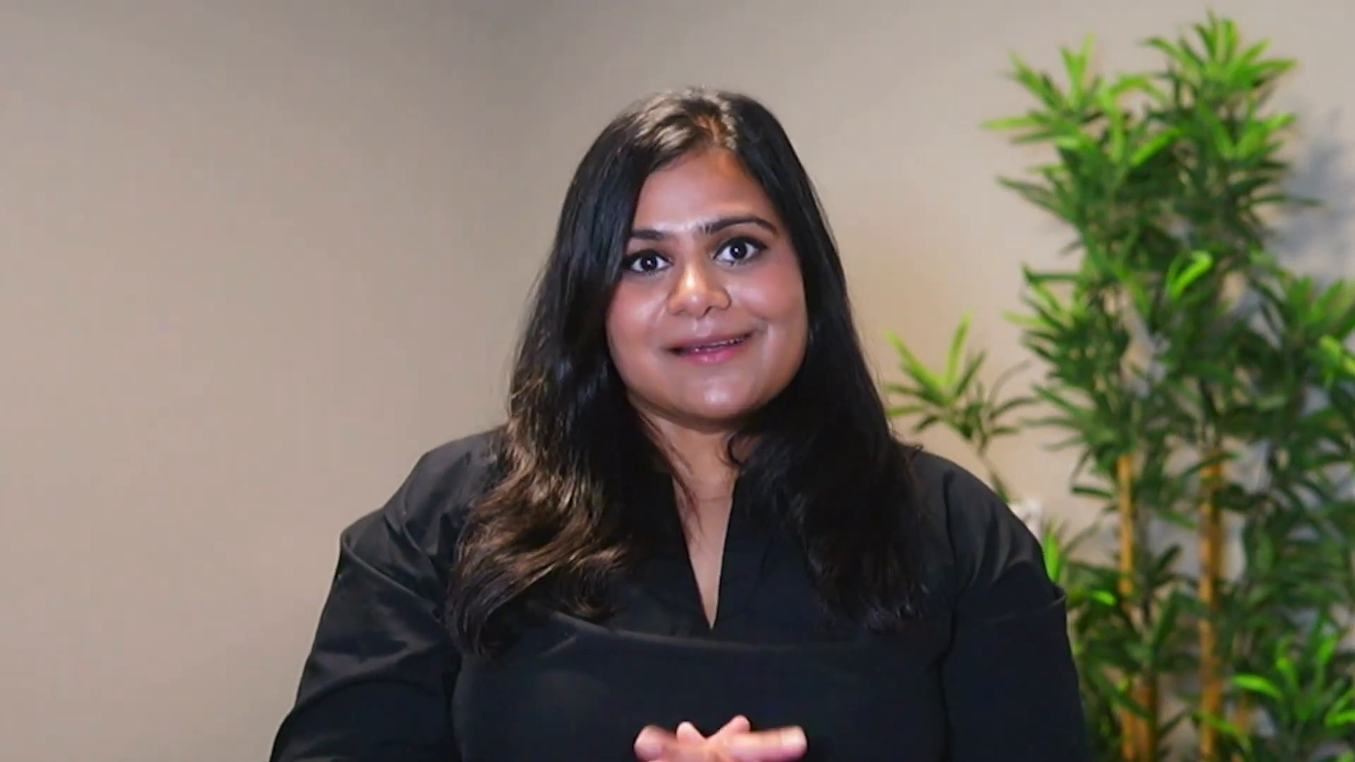
Duplicate and resize the design into Flyer and Poster versions.
left_click(321, 120)
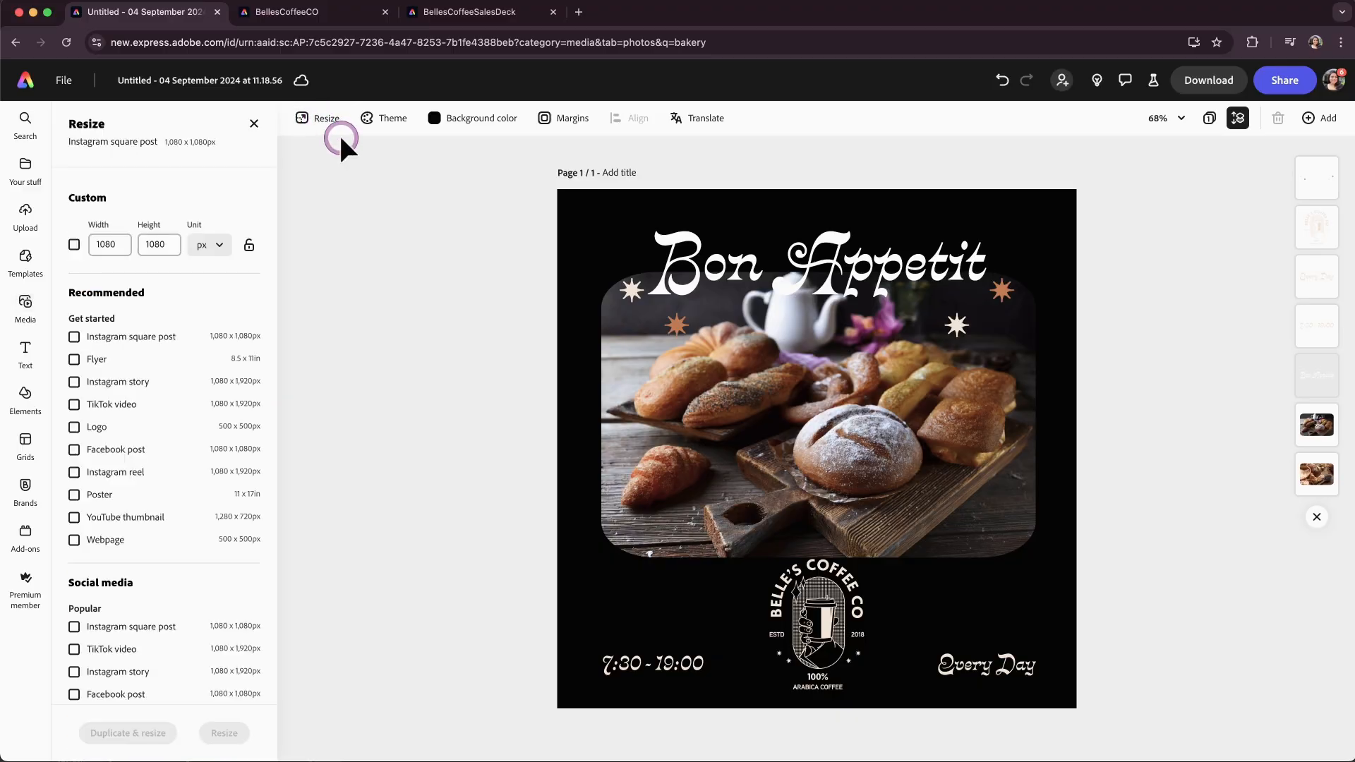
left_click(97, 359)
left_click(102, 497)
left_click(100, 519)
left_click(102, 521)
left_click(115, 733)
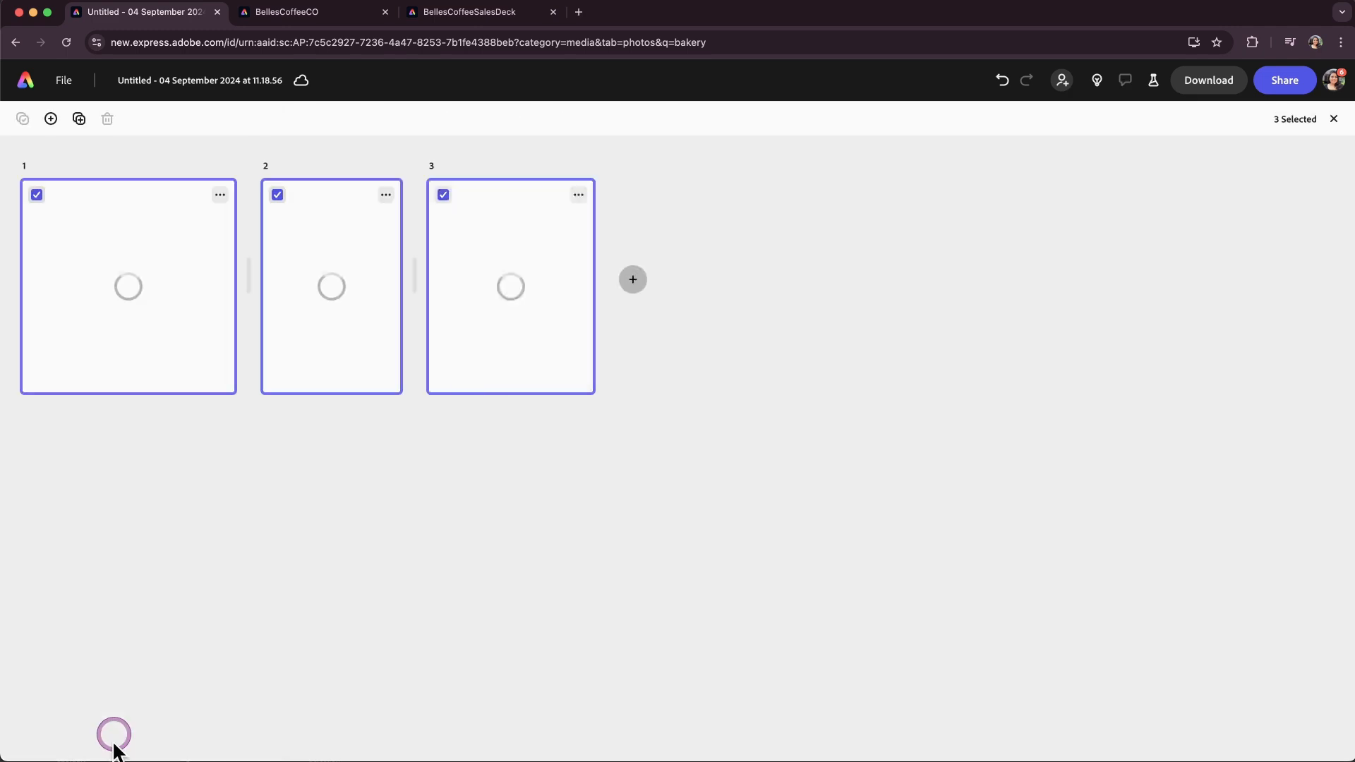
Open the Poster page and set its background to the dark brown brand colour.
double_click(287, 348)
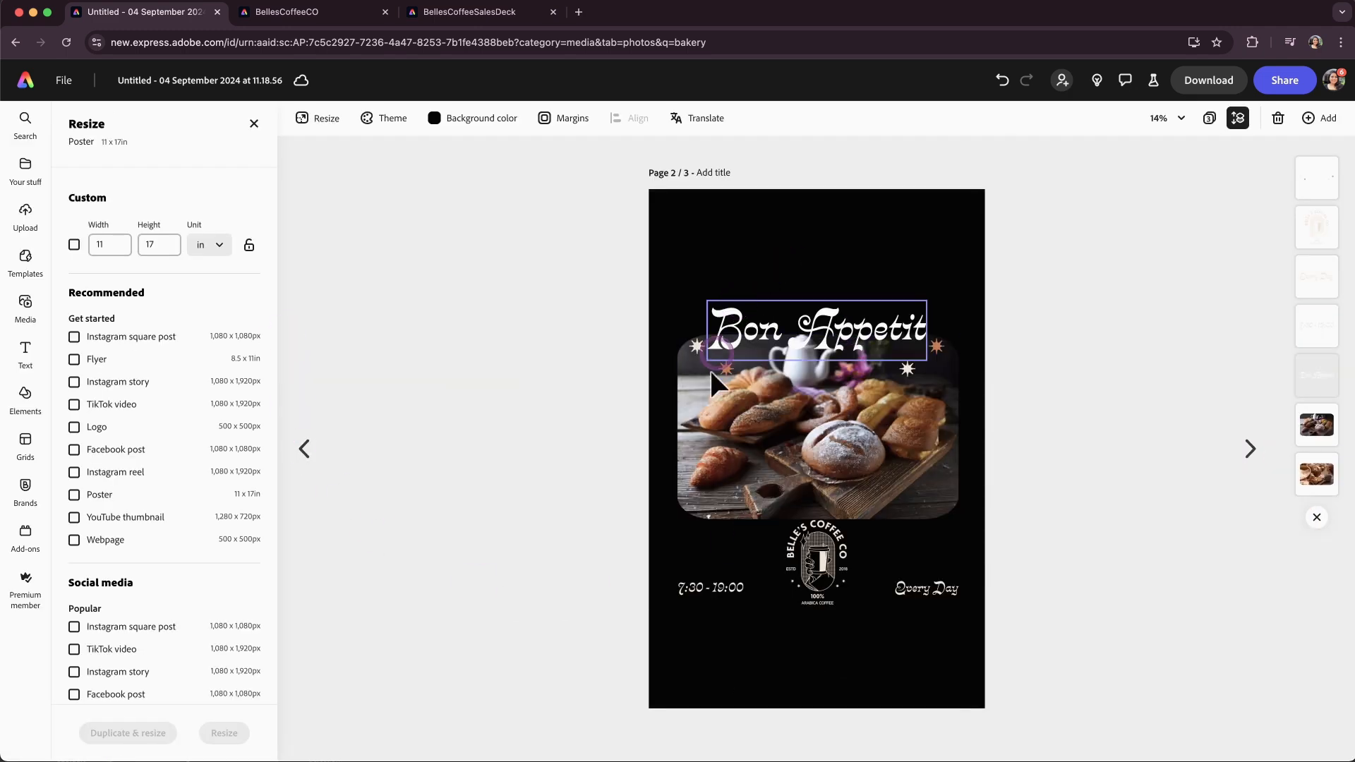
left_click(457, 118)
left_click(506, 373)
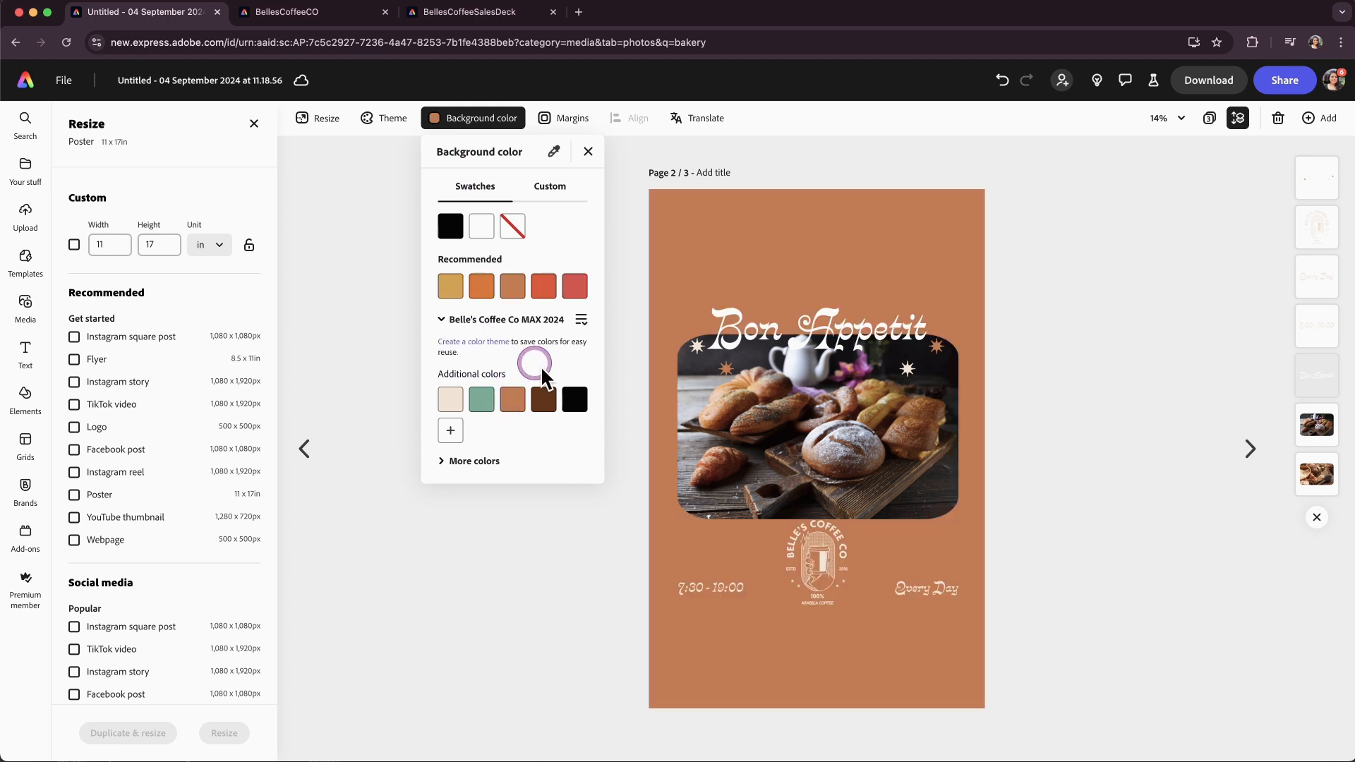
left_click(549, 401)
left_click(1043, 489)
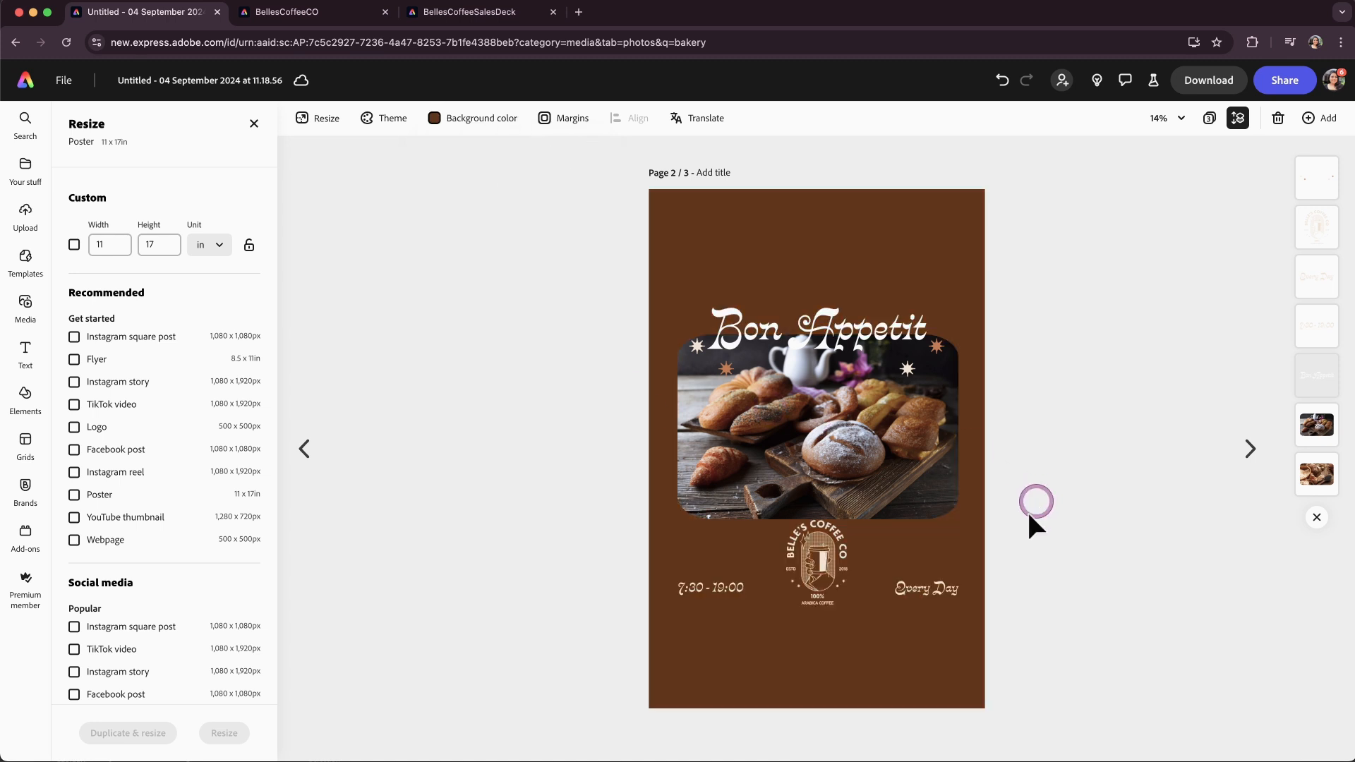
On the poster, move the logo and hours text lower and the sparkles slightly up.
left_click_drag(614, 542, 921, 630)
left_click(1064, 607)
left_click_drag(852, 335, 851, 303)
left_click(980, 367)
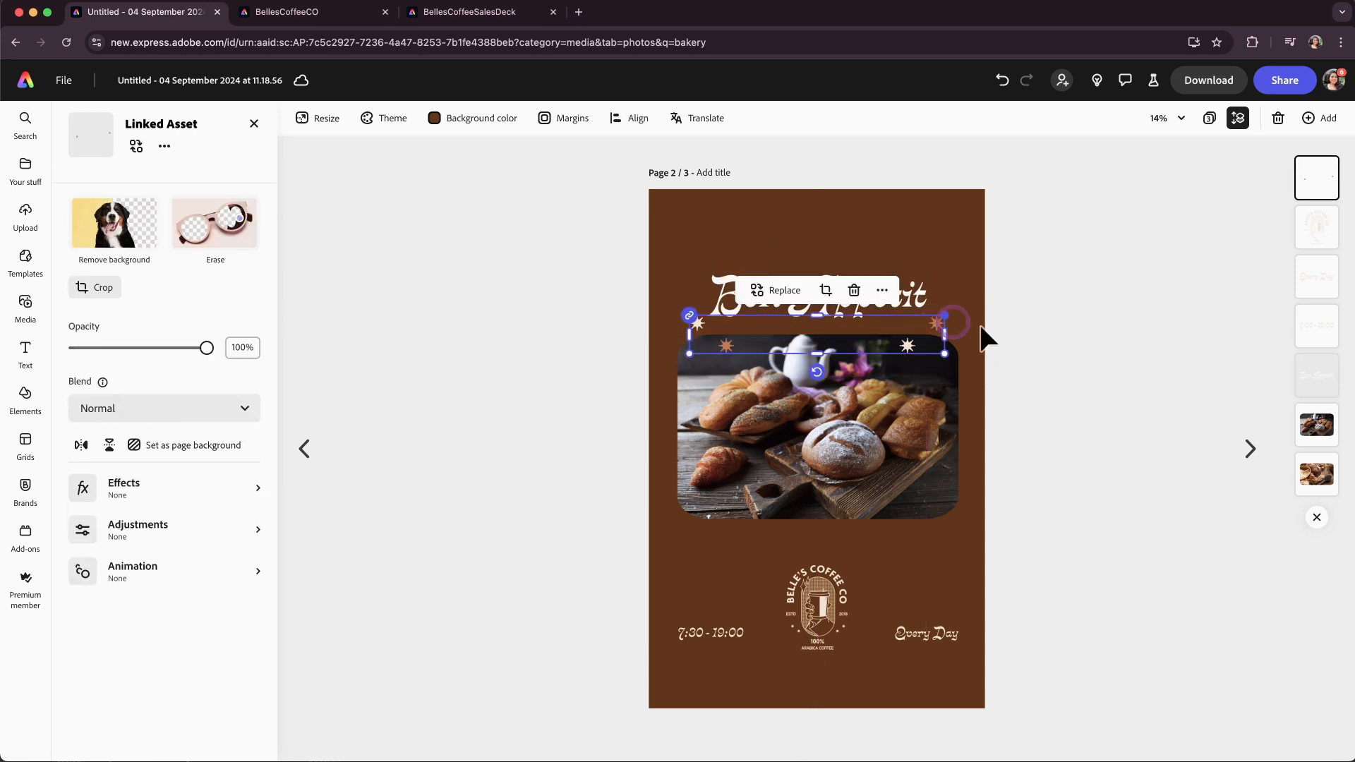
left_click(1062, 353)
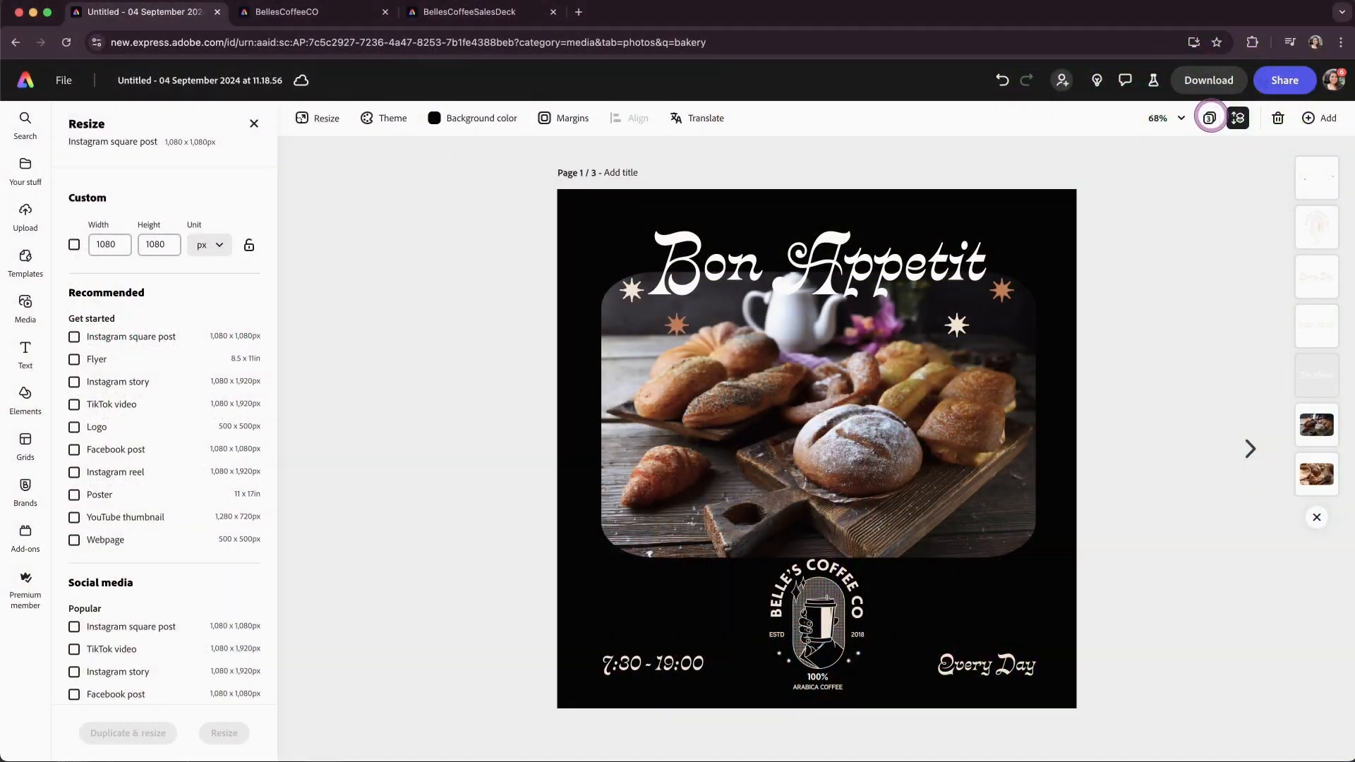
Start scheduling the design as a social post and select the Instagram and X accounts as channels.
left_click(1282, 80)
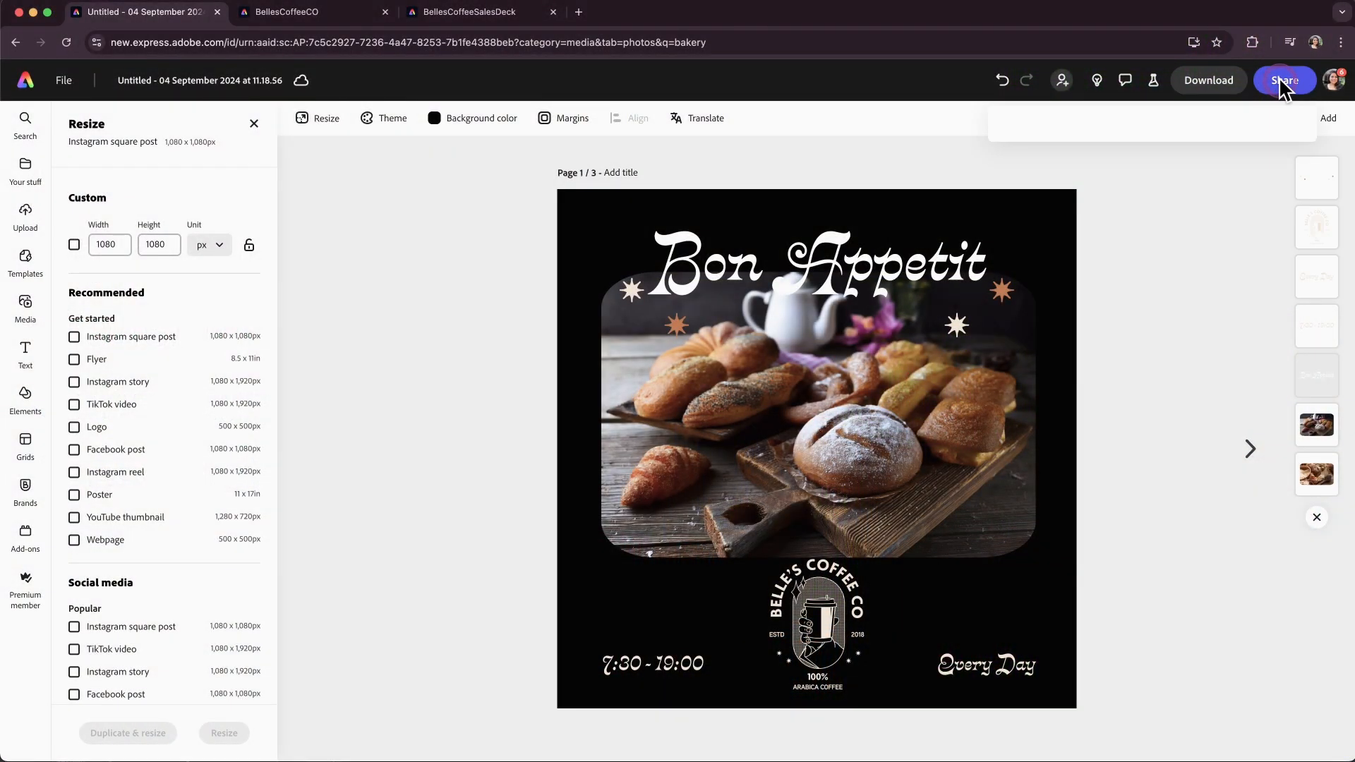
left_click(1211, 387)
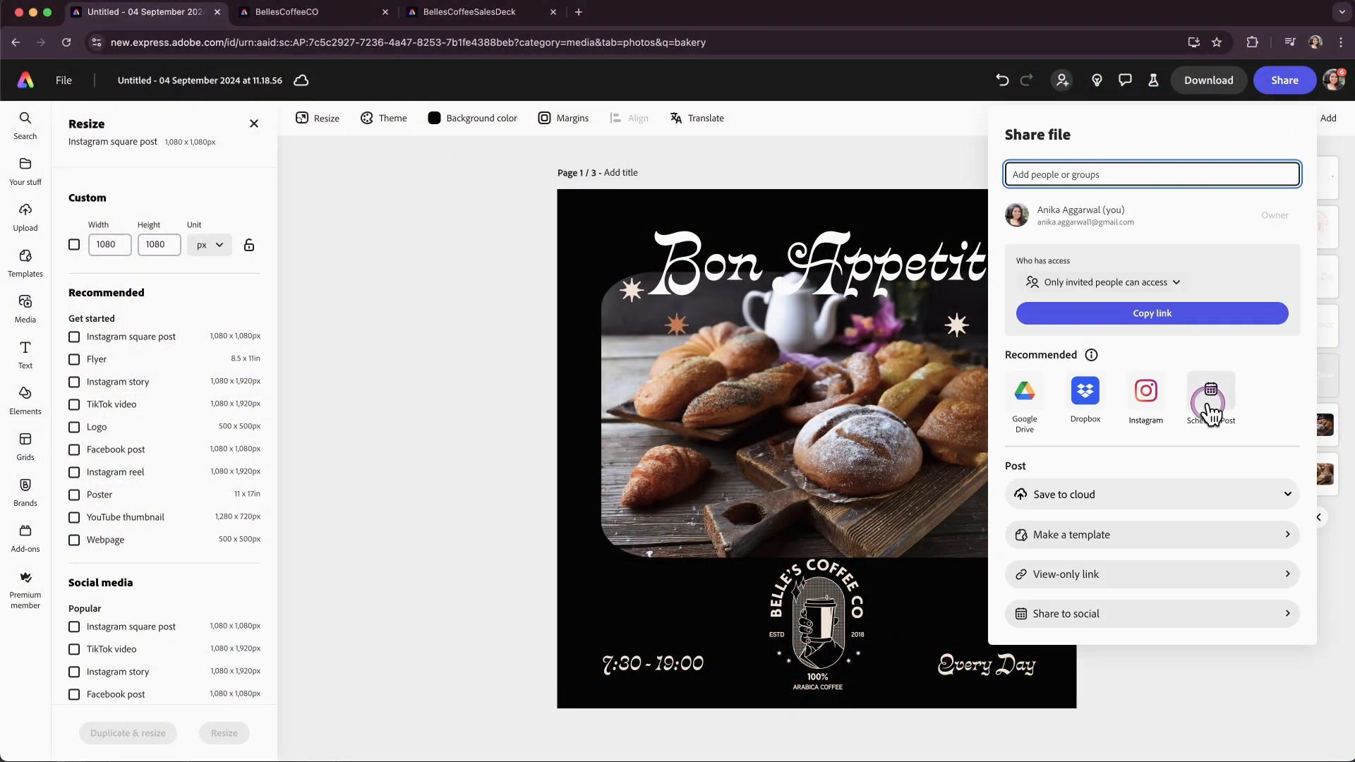
left_click(518, 193)
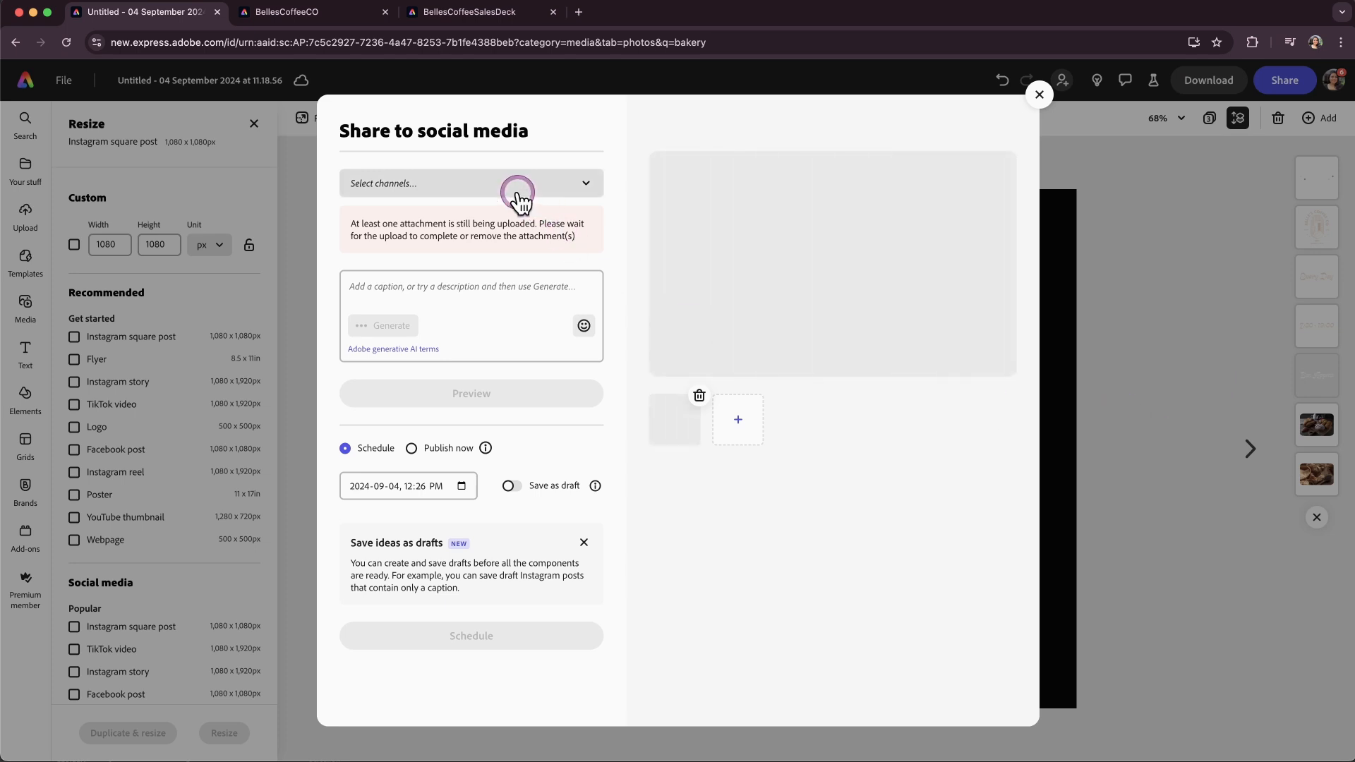
left_click(519, 196)
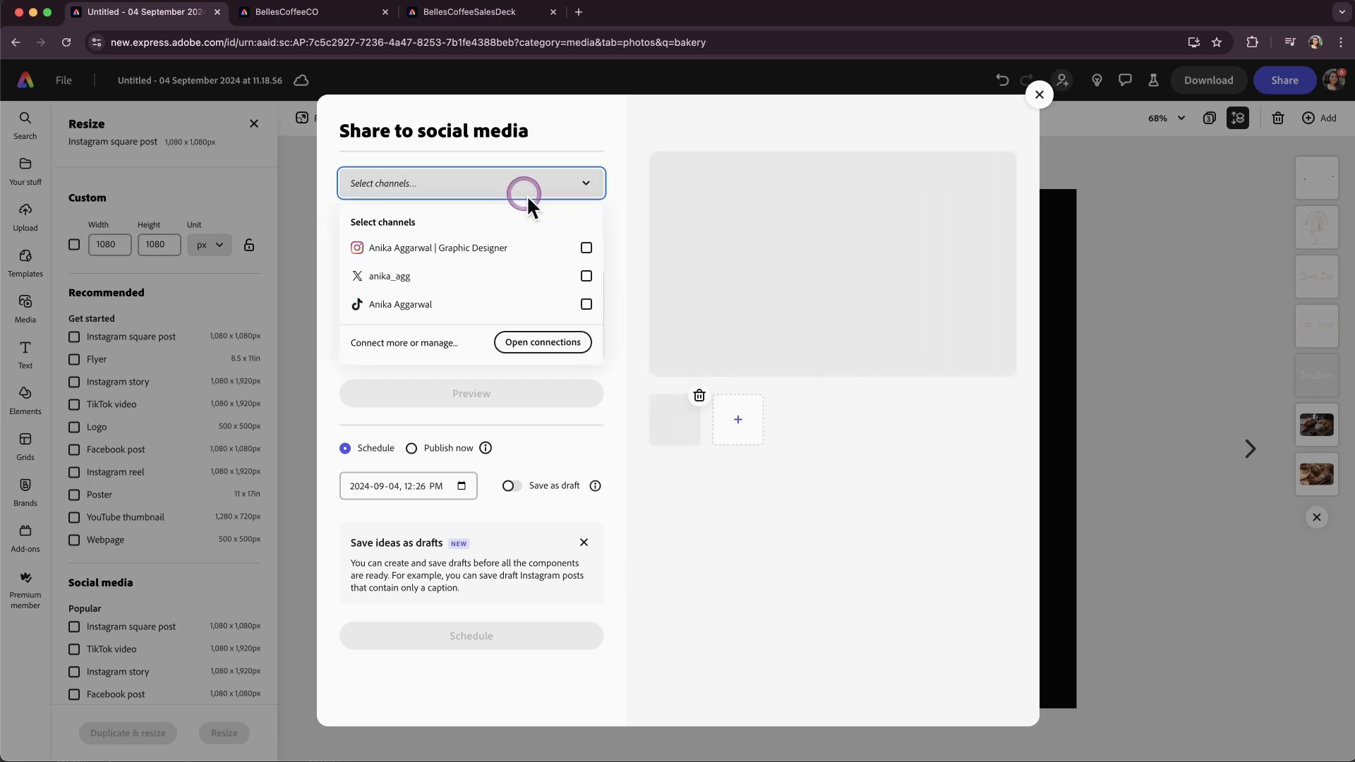
left_click(446, 251)
left_click(411, 278)
Examine the social account connections and their platform filter, then close the connections window.
left_click(508, 344)
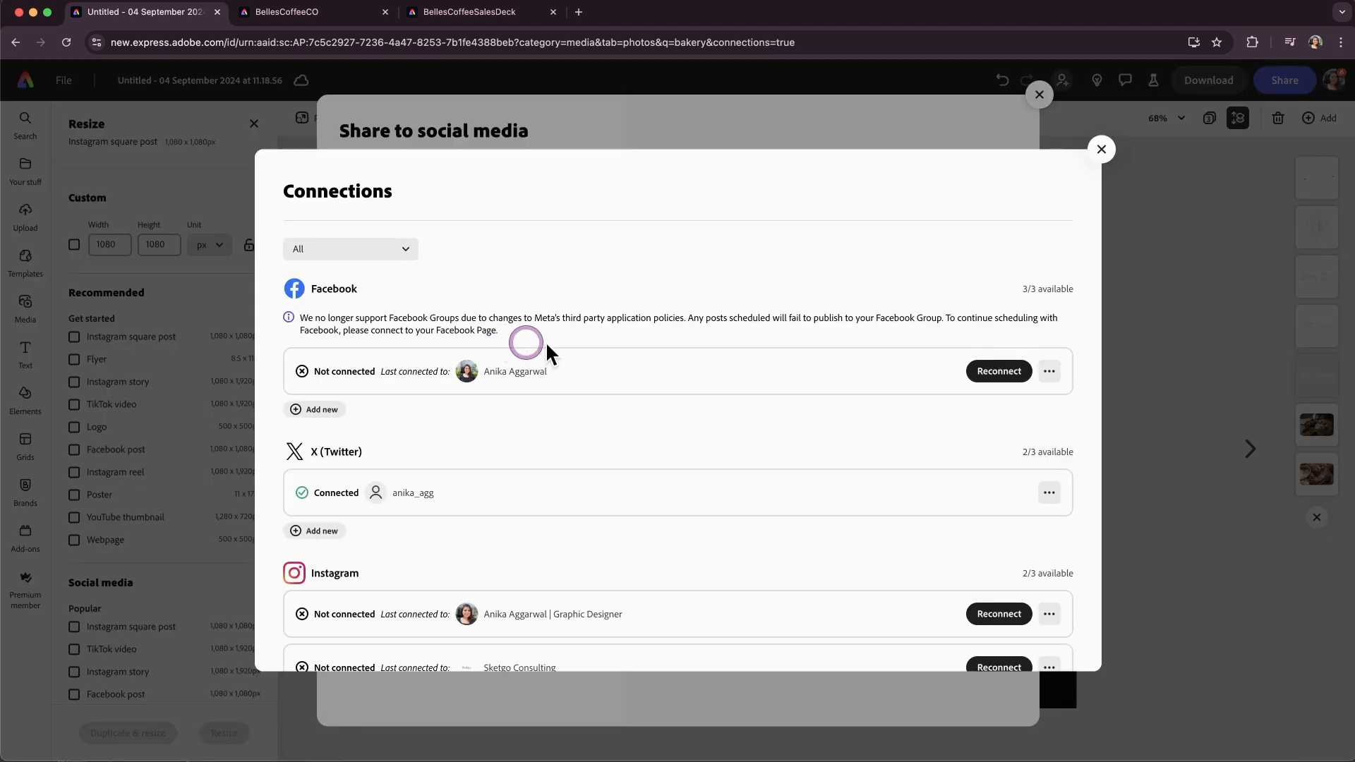
left_click(403, 254)
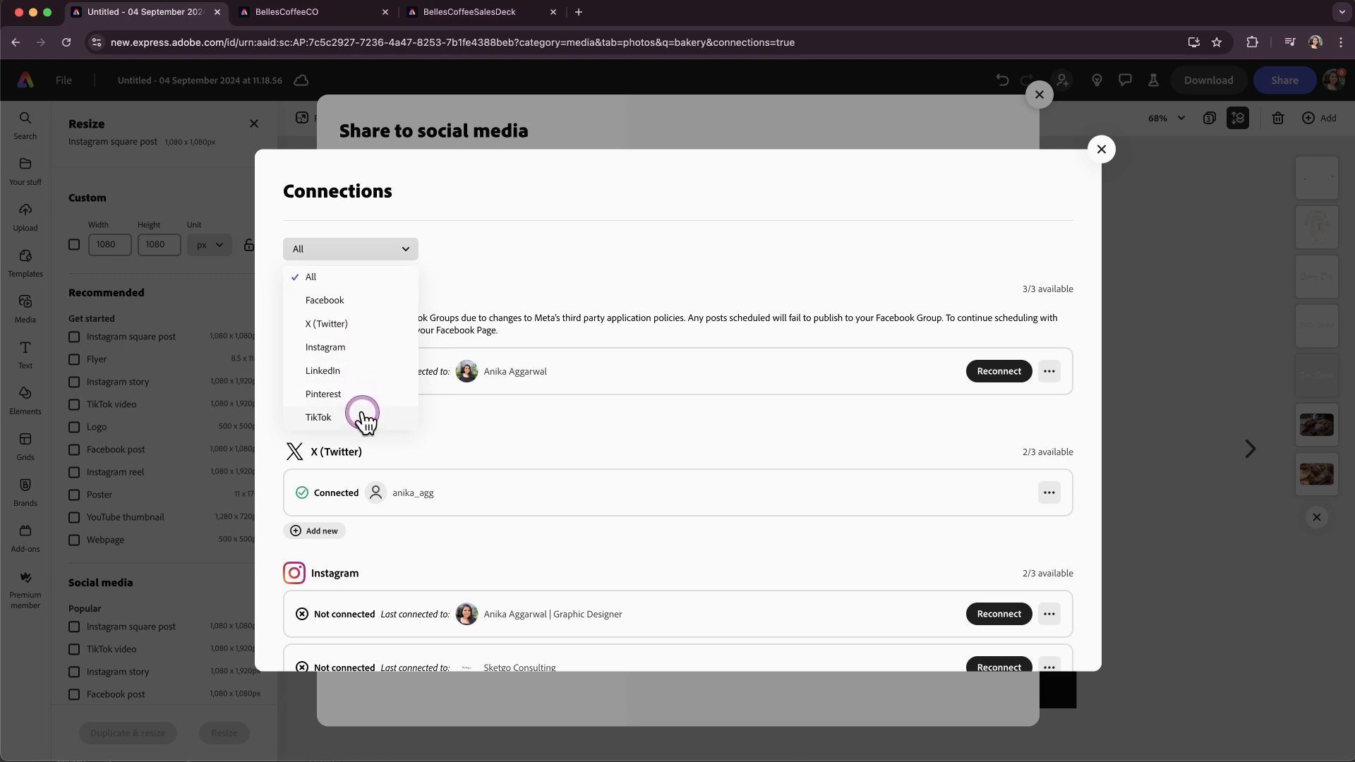
left_click(591, 310)
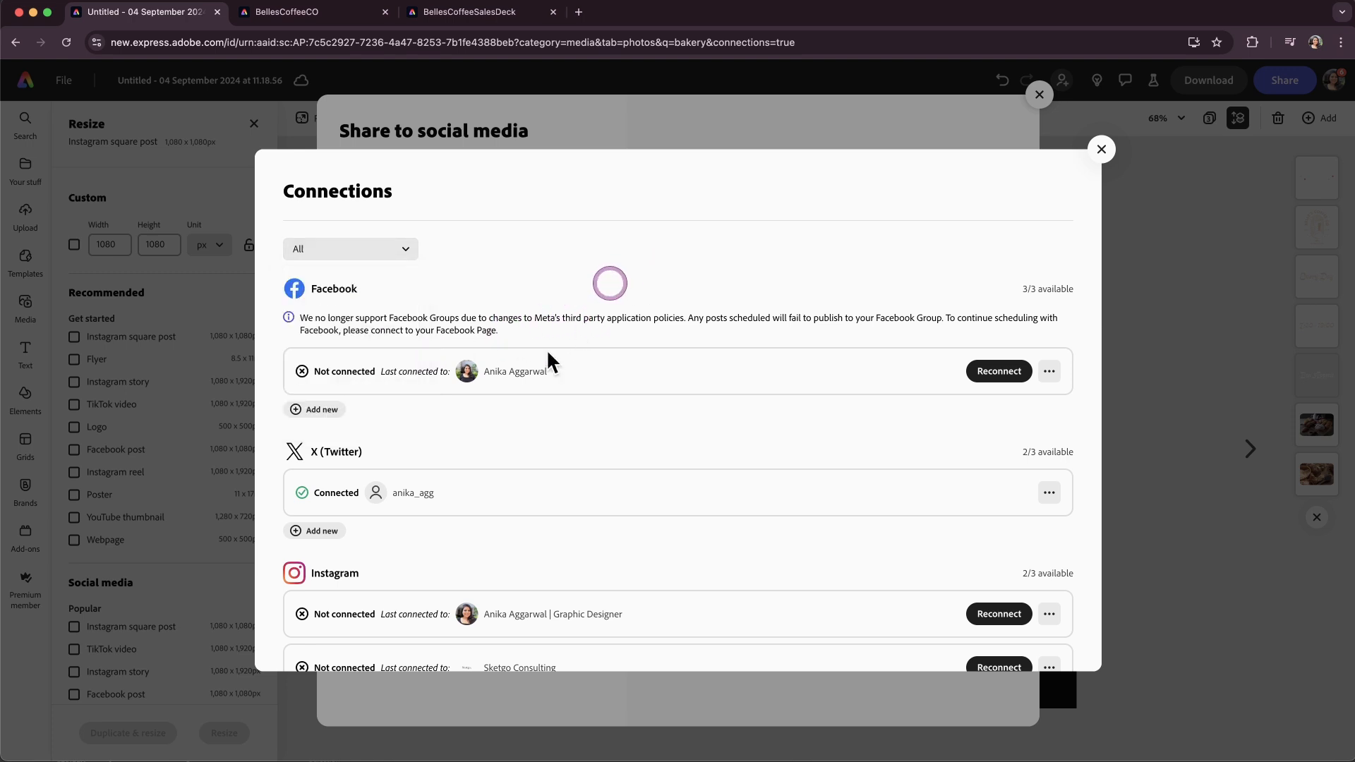
left_click(1100, 149)
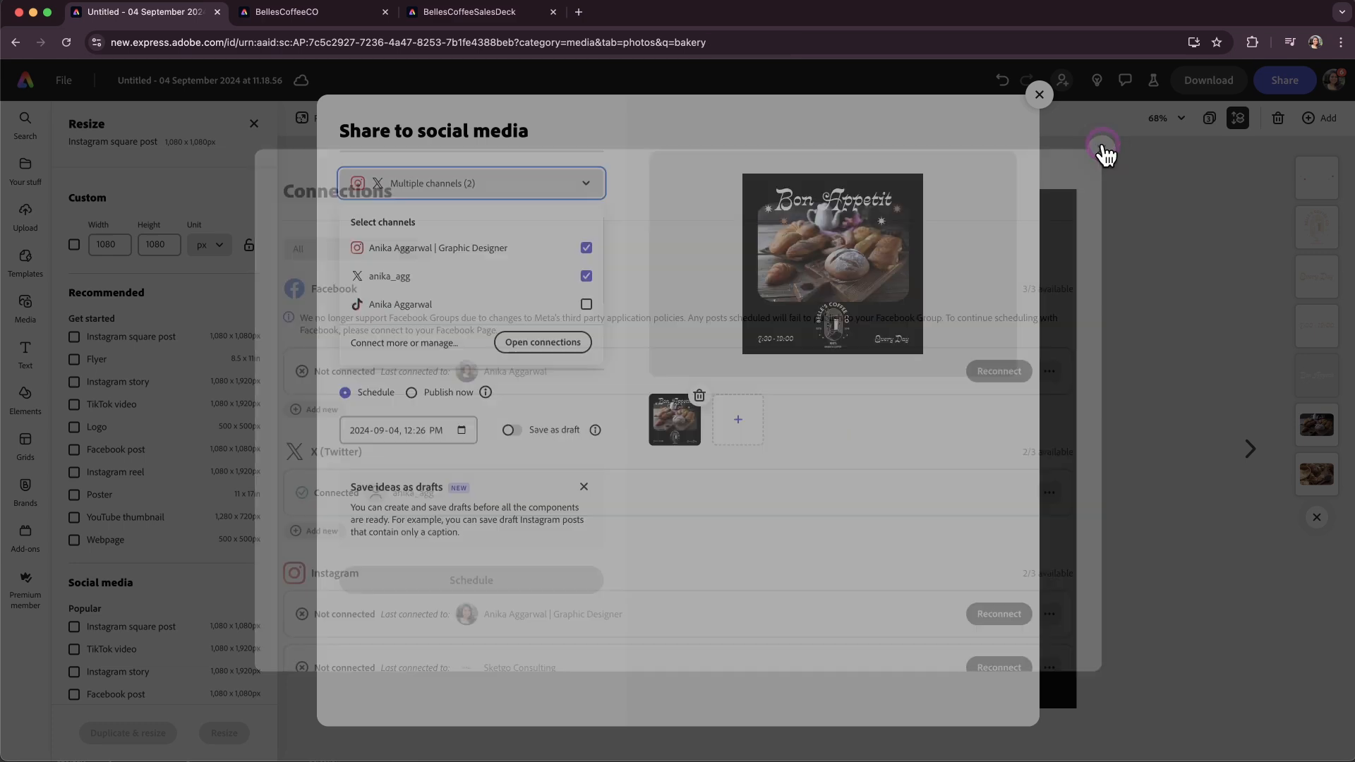
Enter the caption prompt "a caption for a coffee shop called Belles Coffee encouraging people to come to the cafe".
left_click(655, 592)
left_click(401, 321)
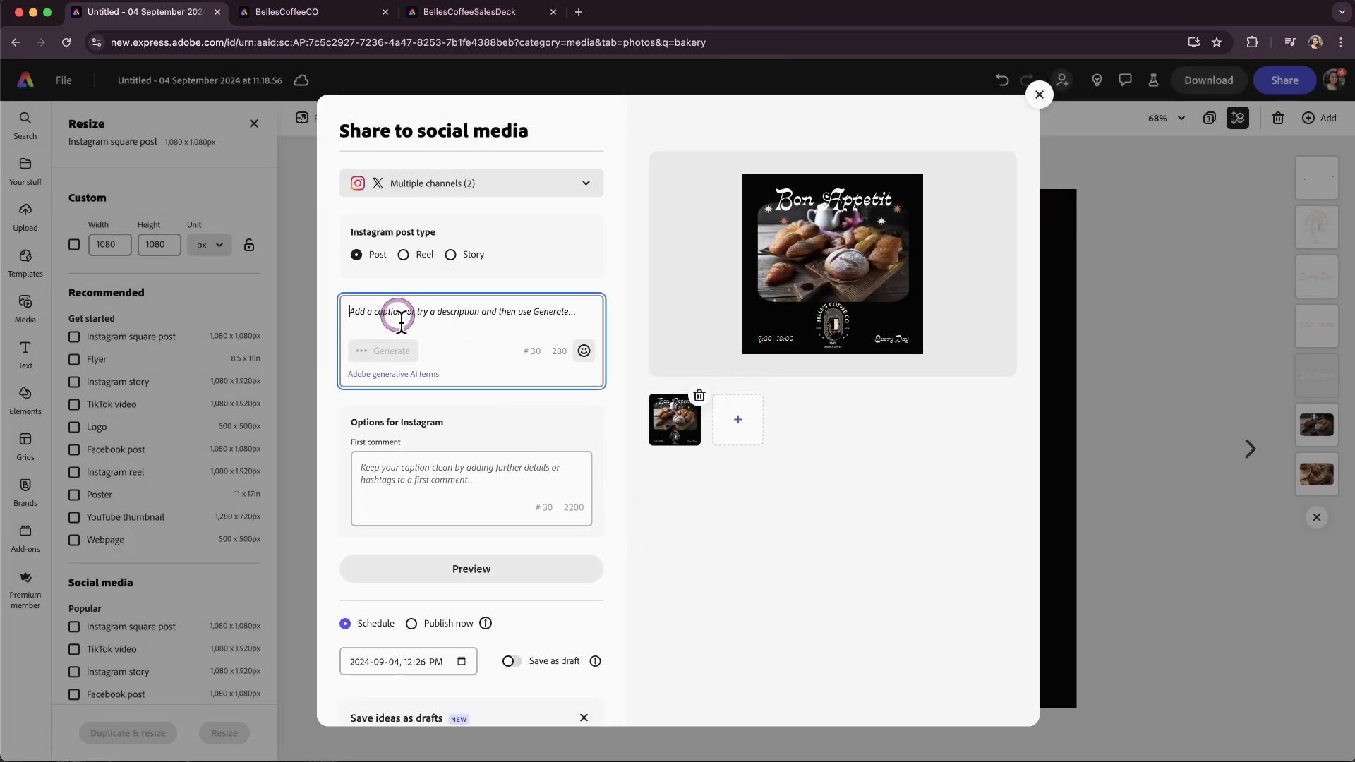
left_click(540, 276)
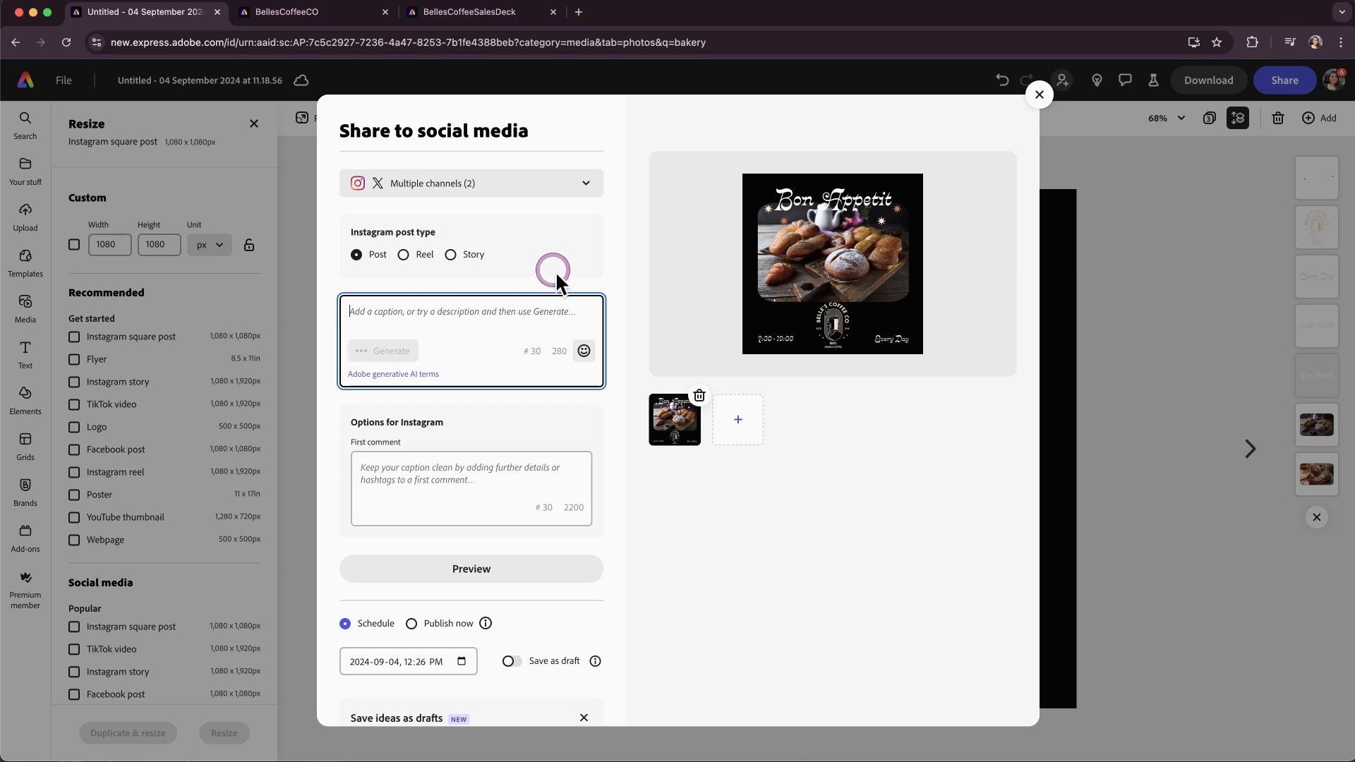
type("a ca")
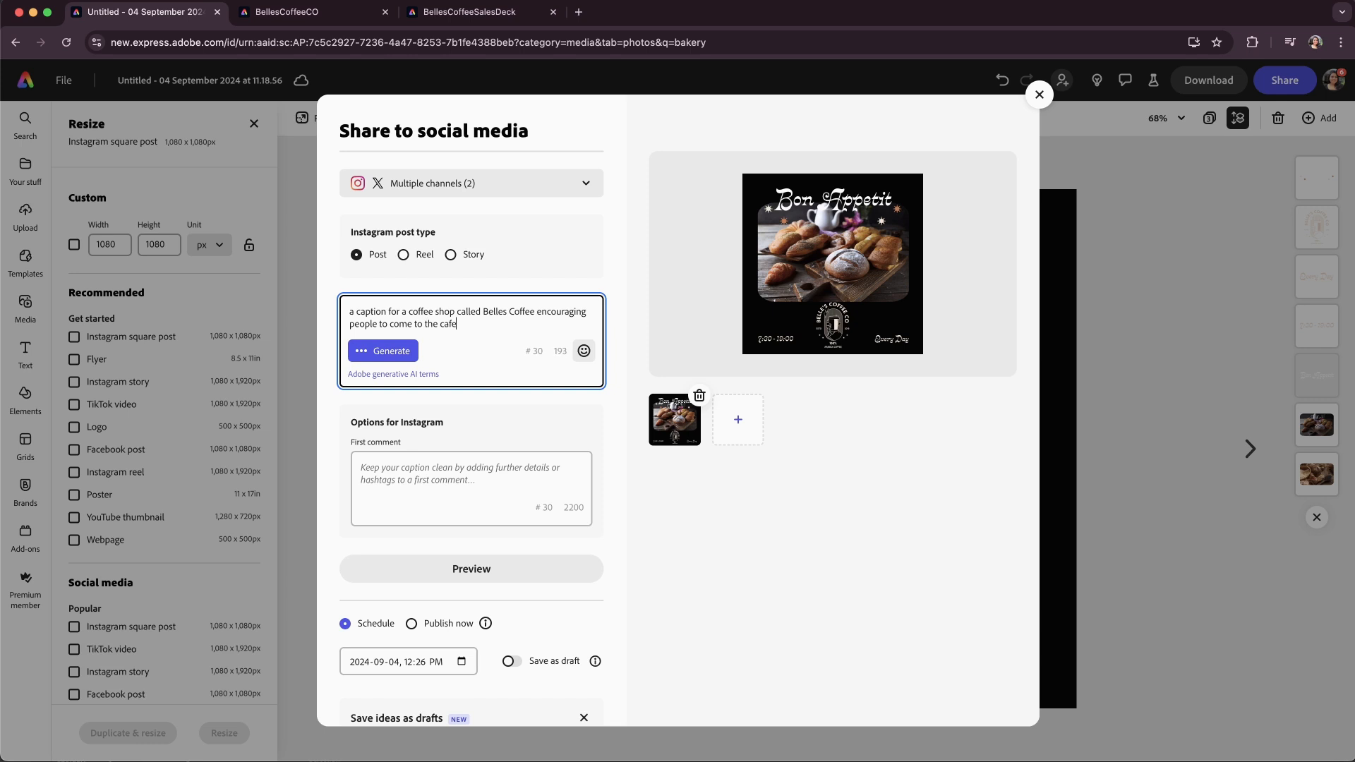
Generate a new AI caption from the prompt and copy the generated caption text.
left_click(391, 352)
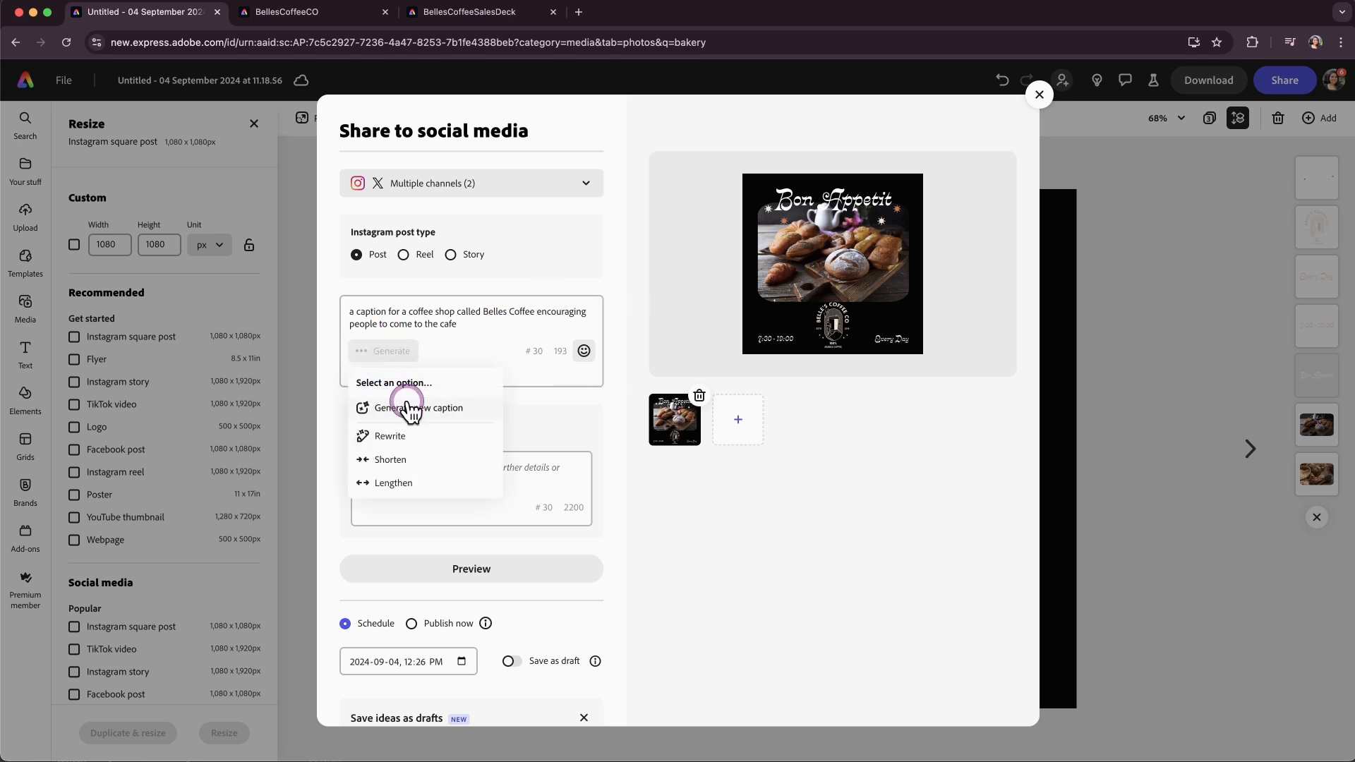
left_click(408, 405)
left_click(432, 409)
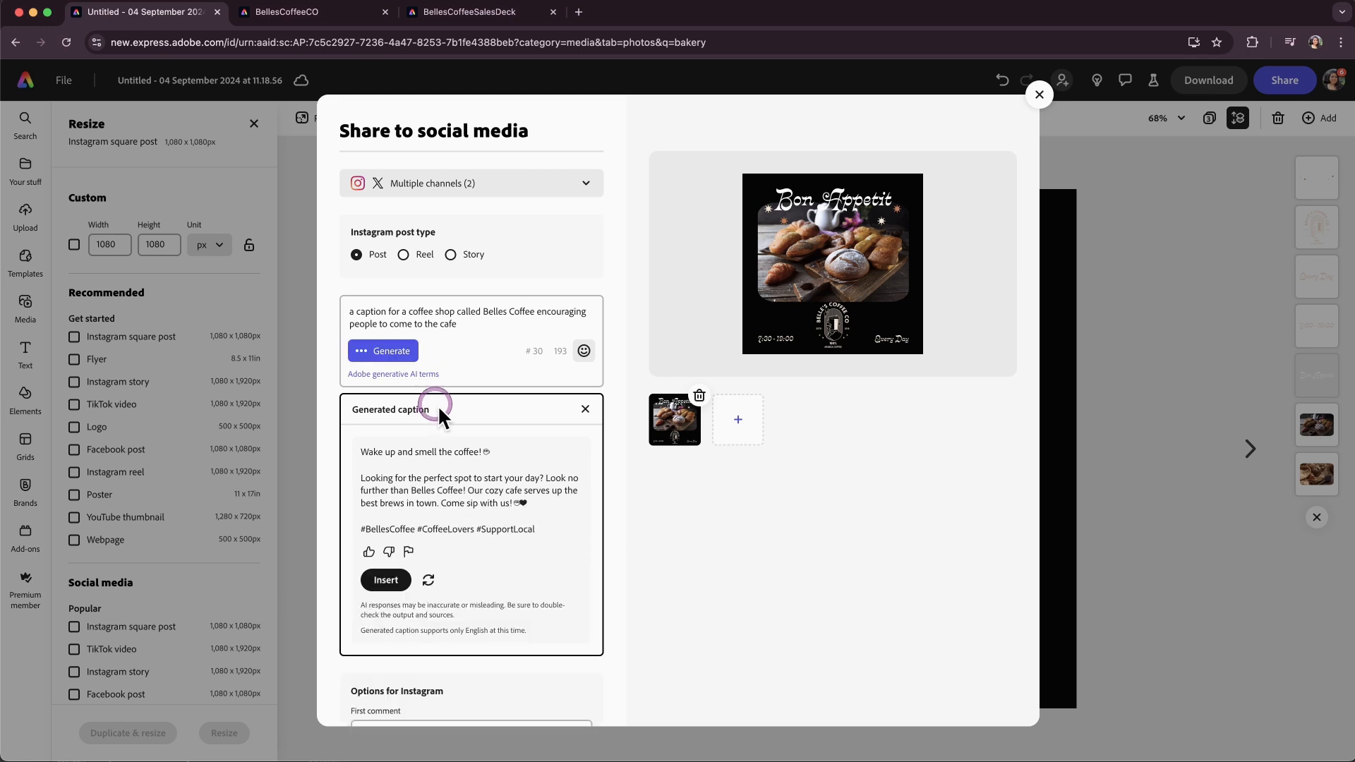
left_click(387, 353)
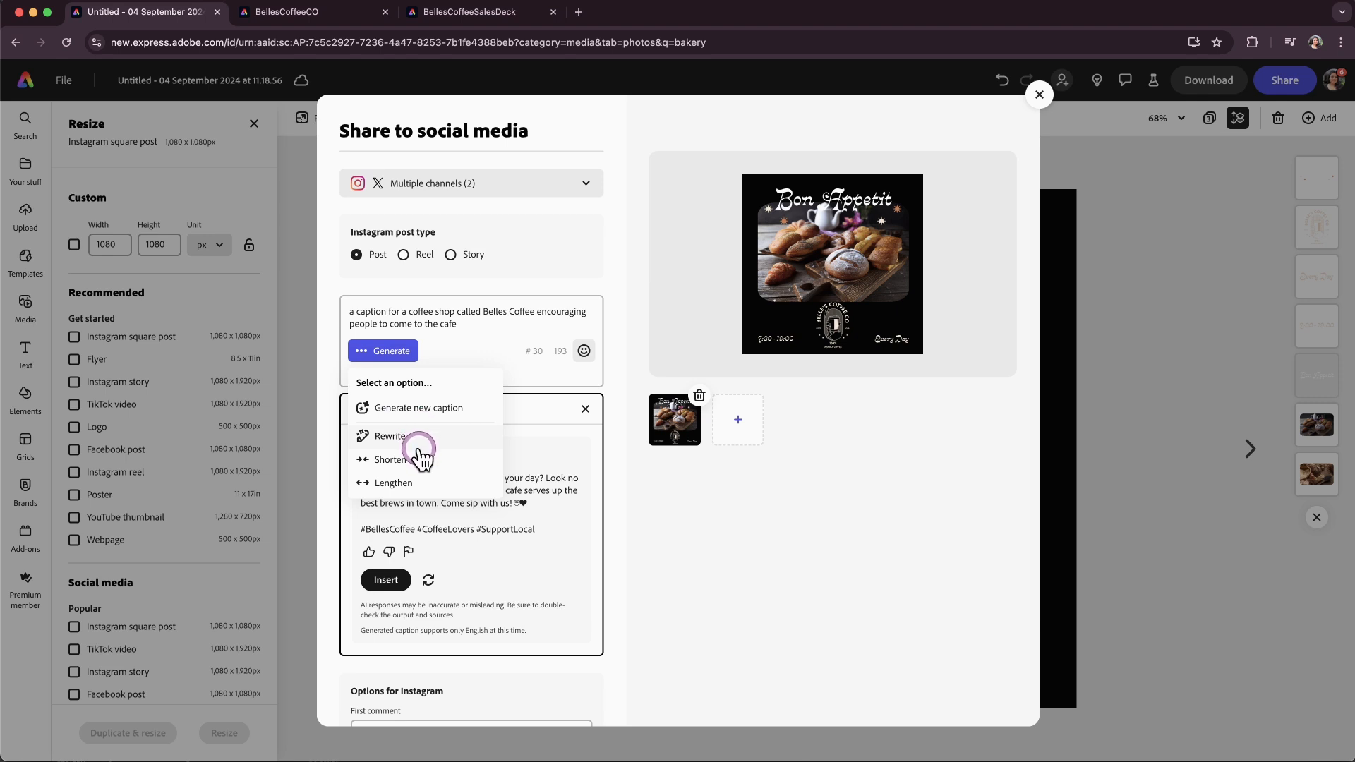
left_click(639, 535)
left_click_drag(548, 542, 362, 459)
key("super+c")
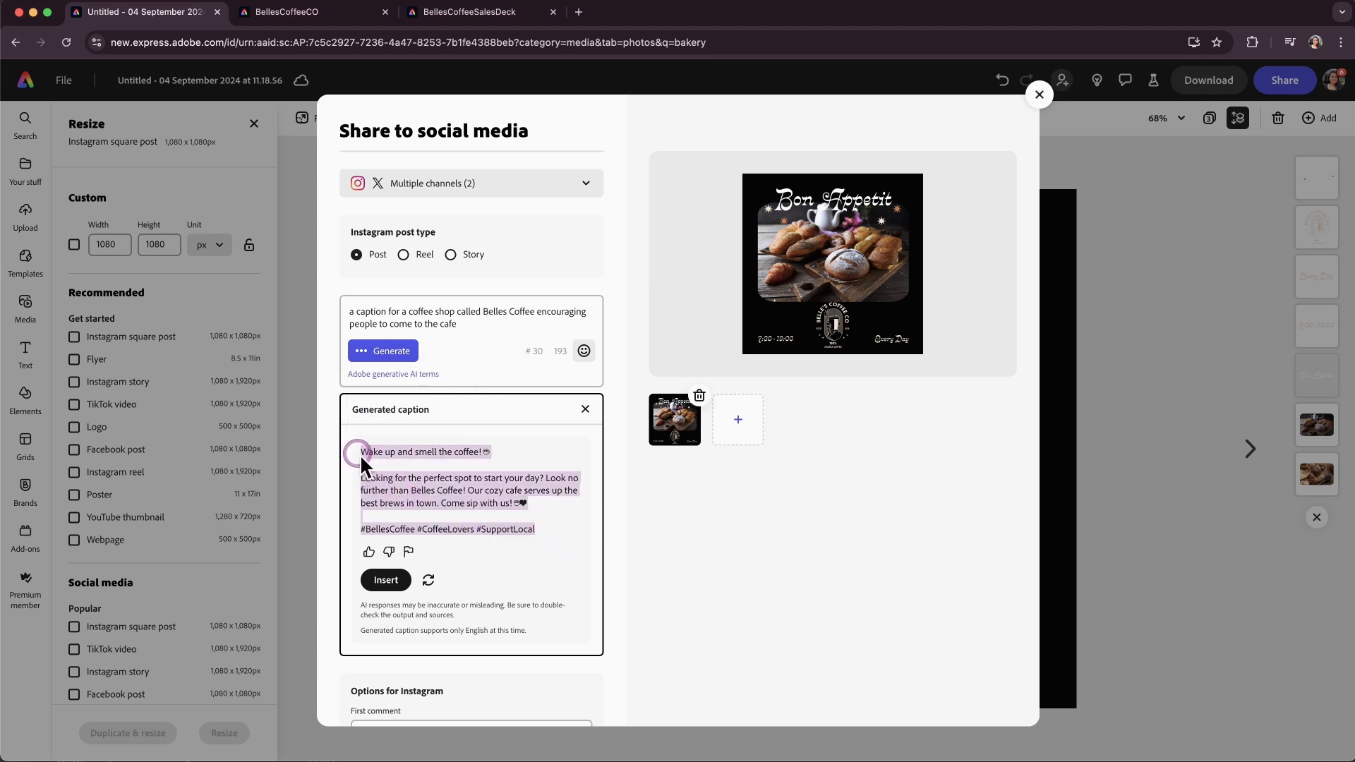
left_click(585, 411)
Replace the prompt in the caption field with the copied generated caption.
left_click_drag(459, 325, 361, 302)
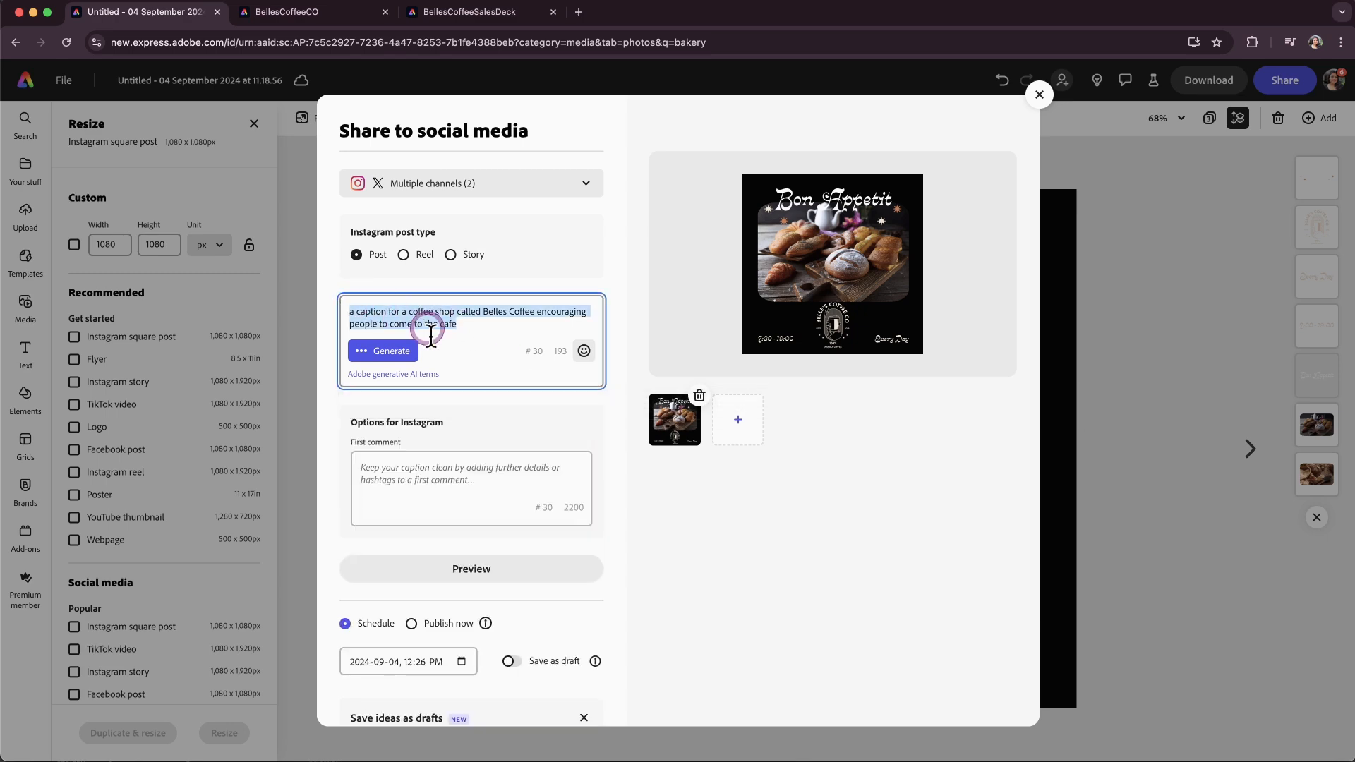
key("super+v")
left_click(641, 590)
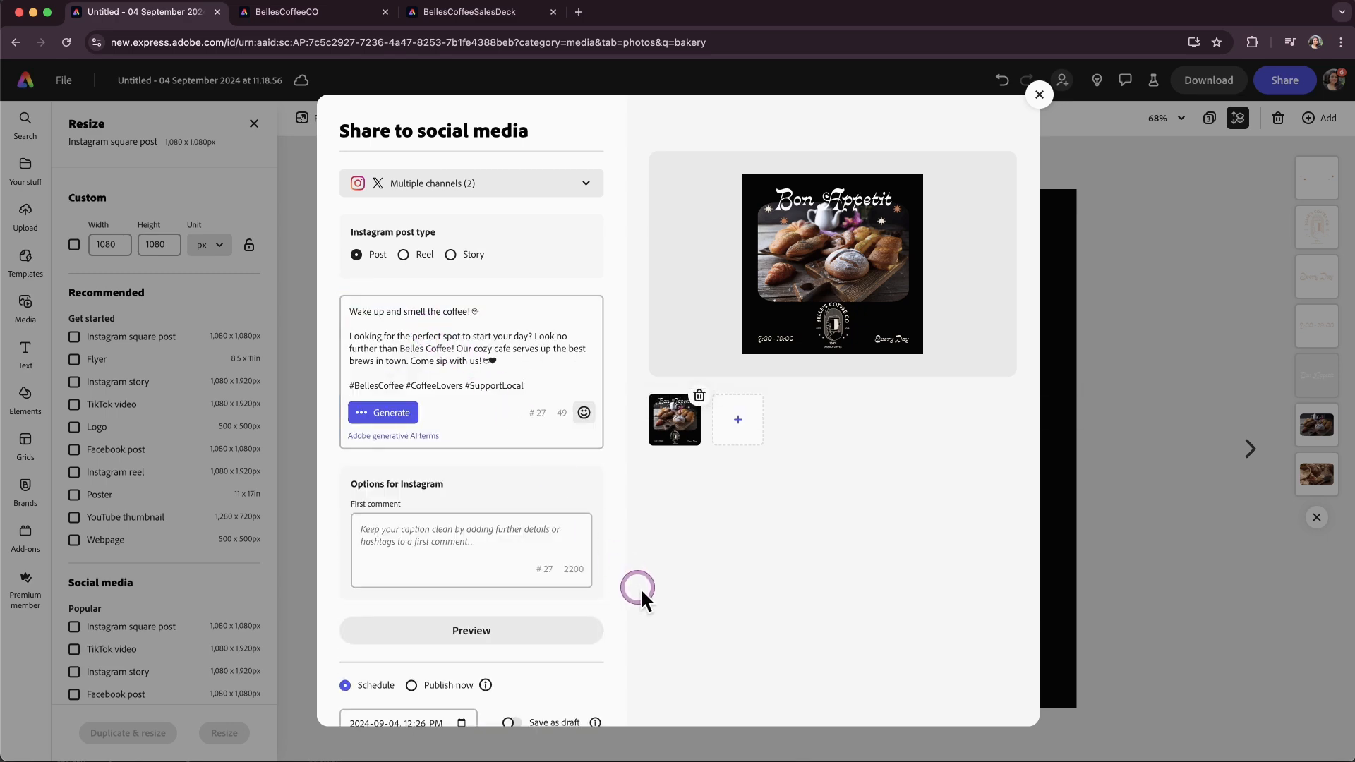
Add "First Comment" as the Instagram first comment.
scroll(641, 592, "down", 3)
left_click(404, 361)
type("First")
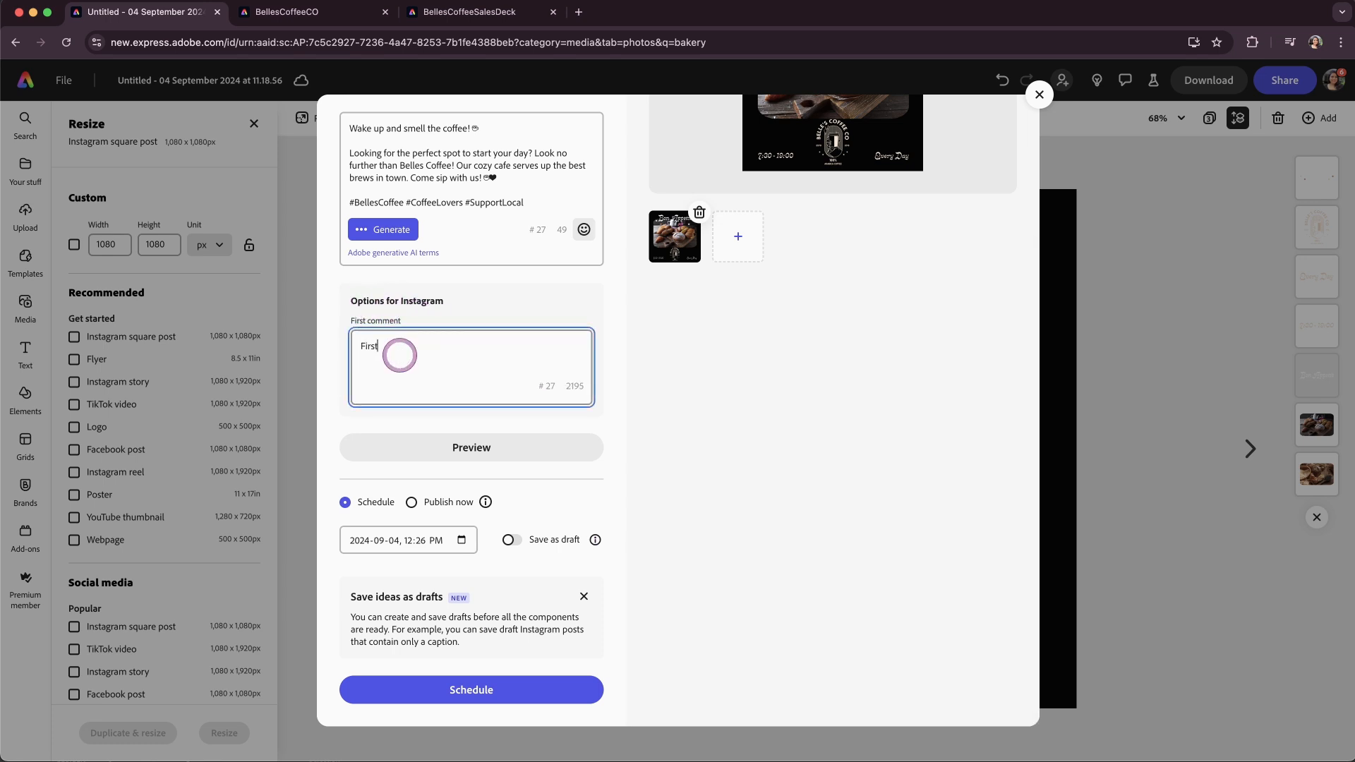
type(" Comment")
Preview the post as it will appear on X and Instagram.
left_click(489, 458)
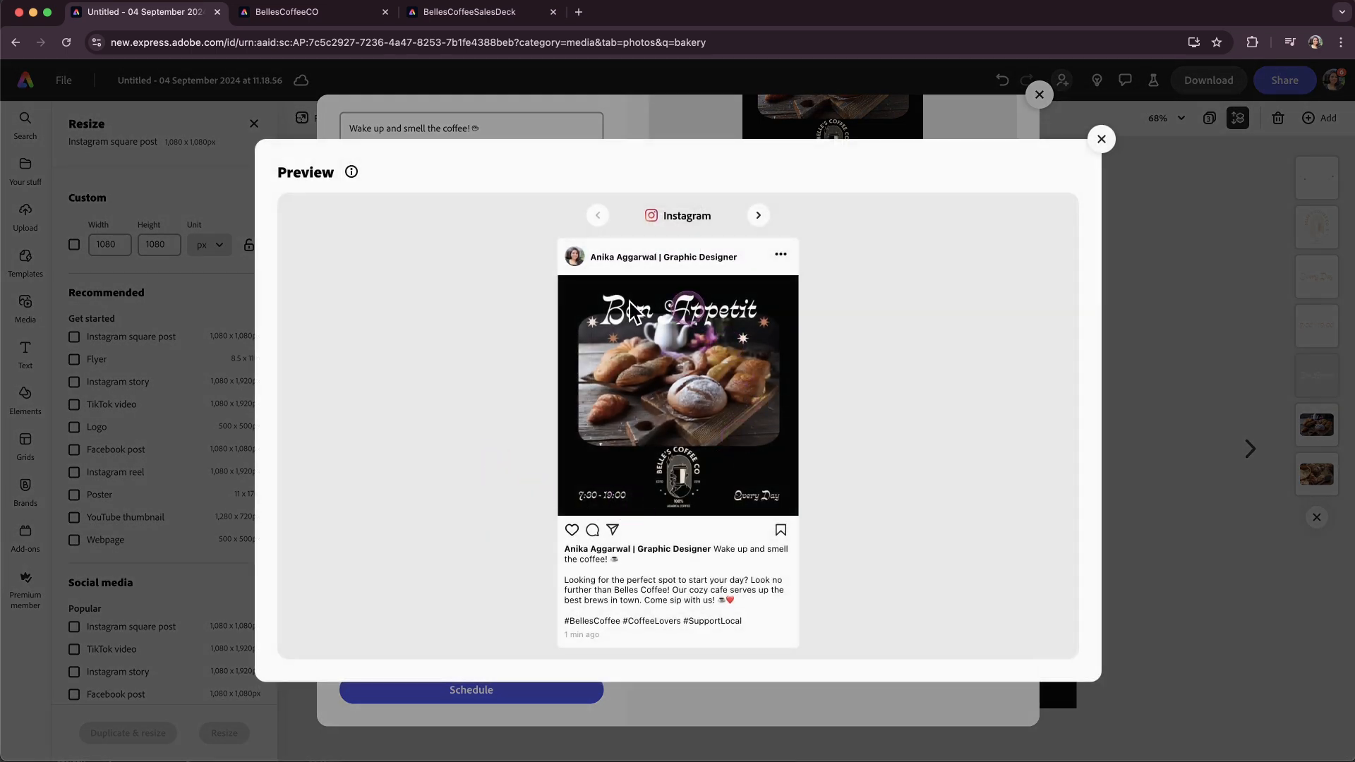
left_click(577, 496)
left_click(761, 215)
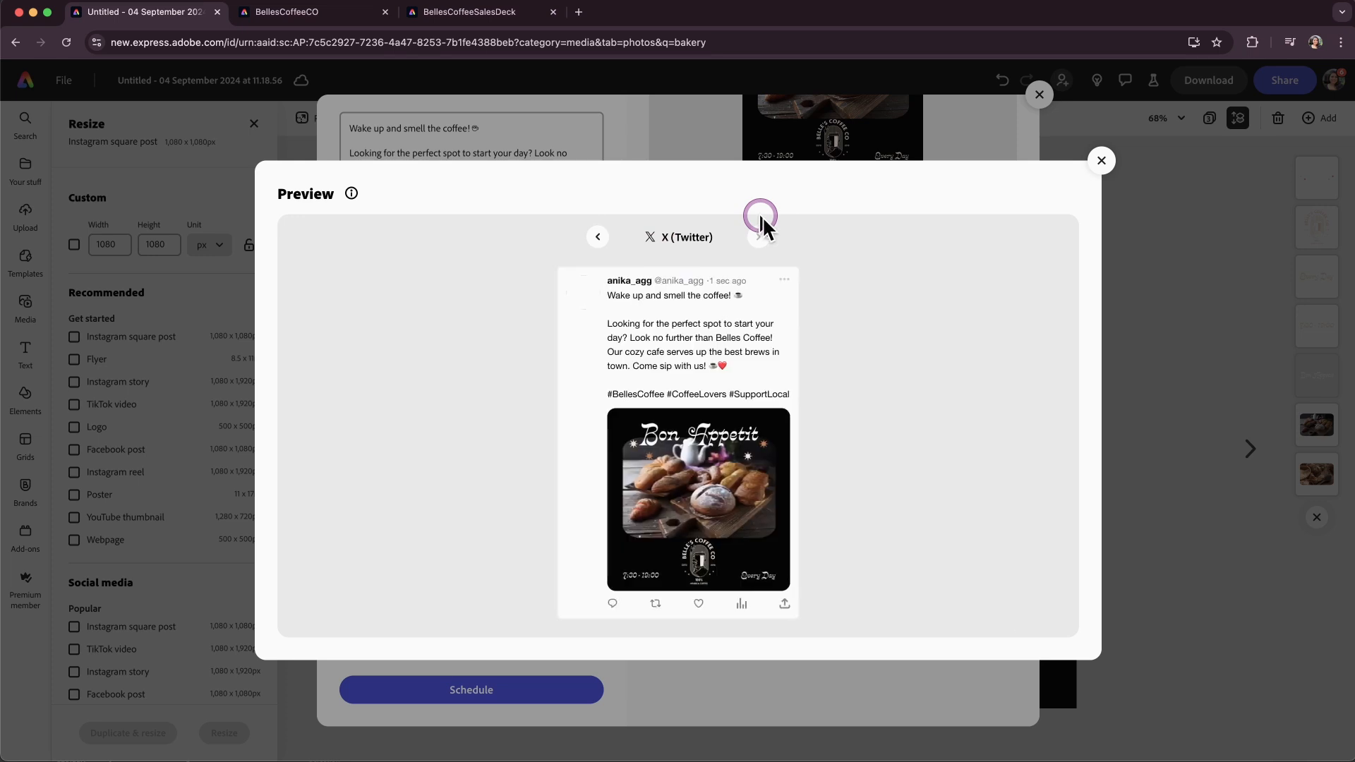
left_click(600, 235)
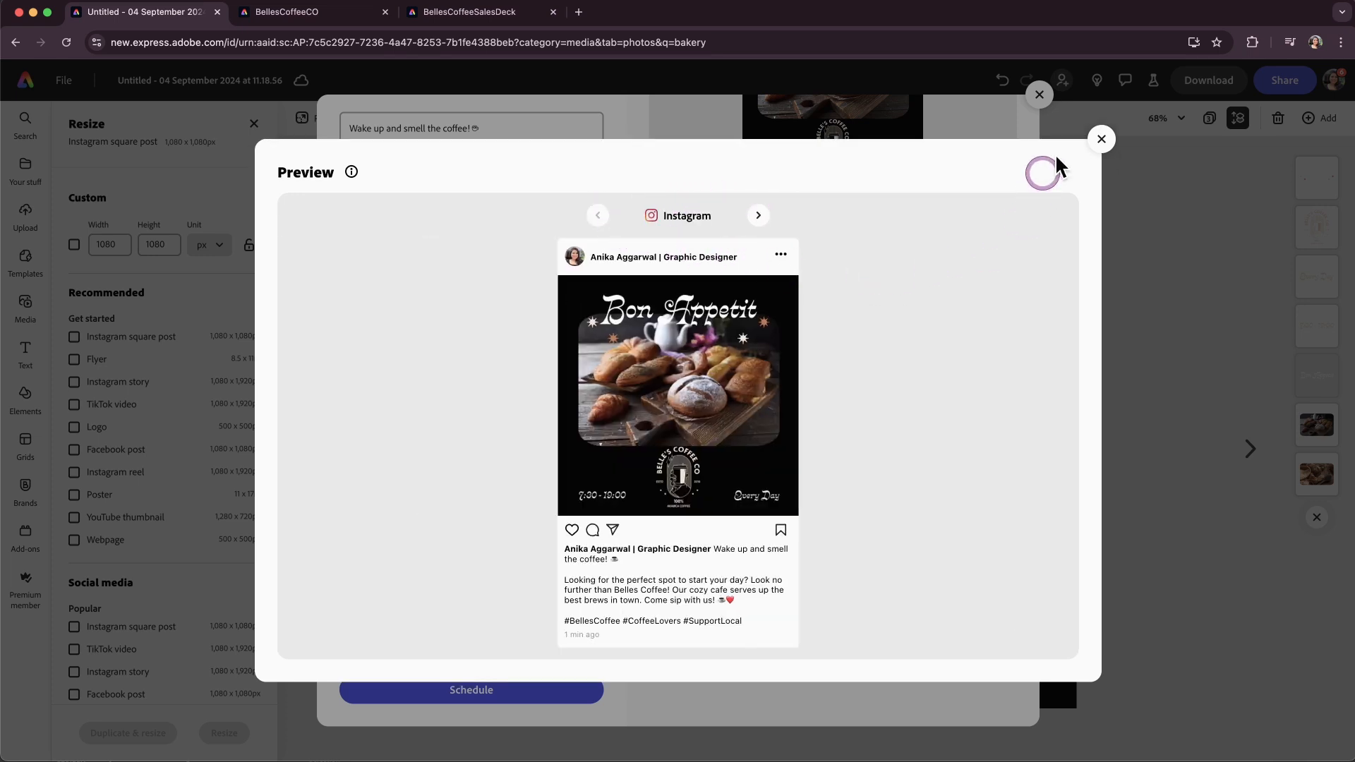
left_click(1102, 139)
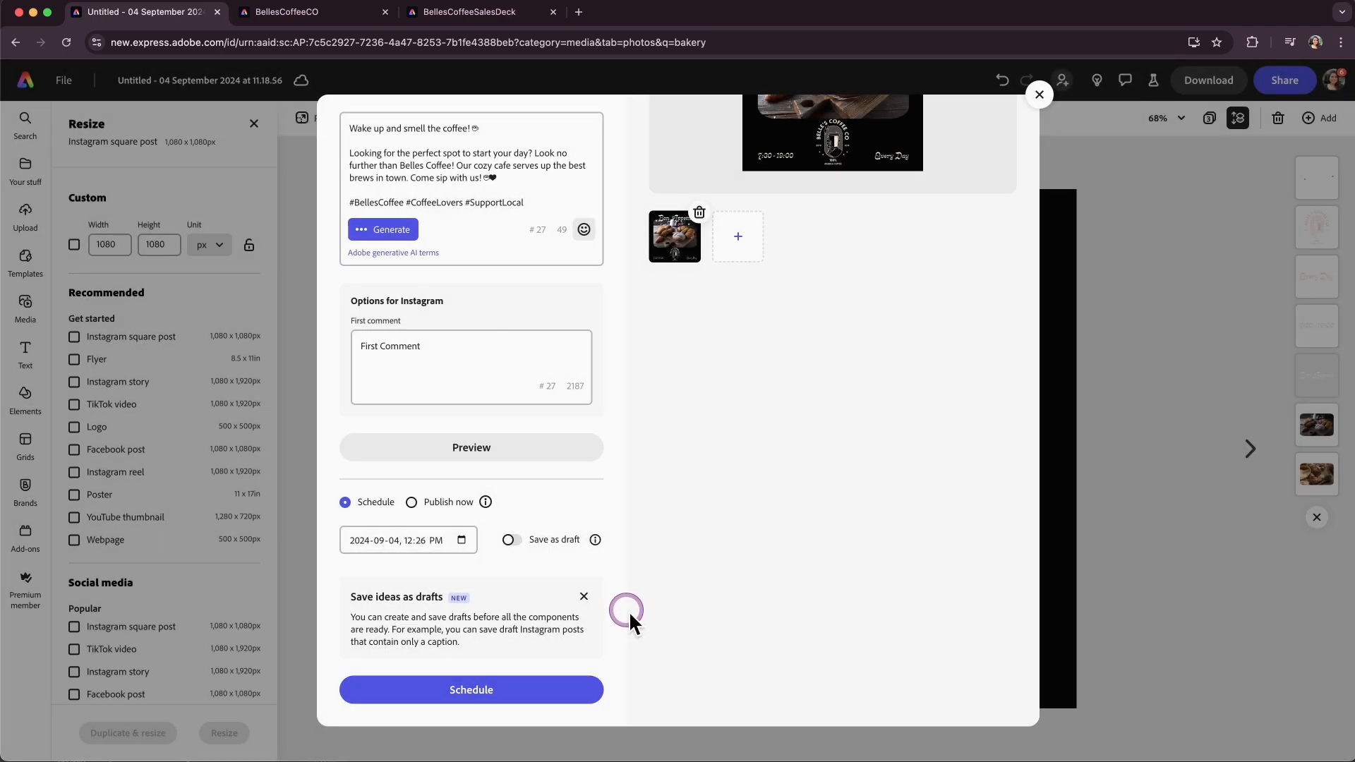
Pick 5 September 2024 as the post date, then switch to Publish now and back to Schedule.
left_click(461, 541)
left_click(434, 617)
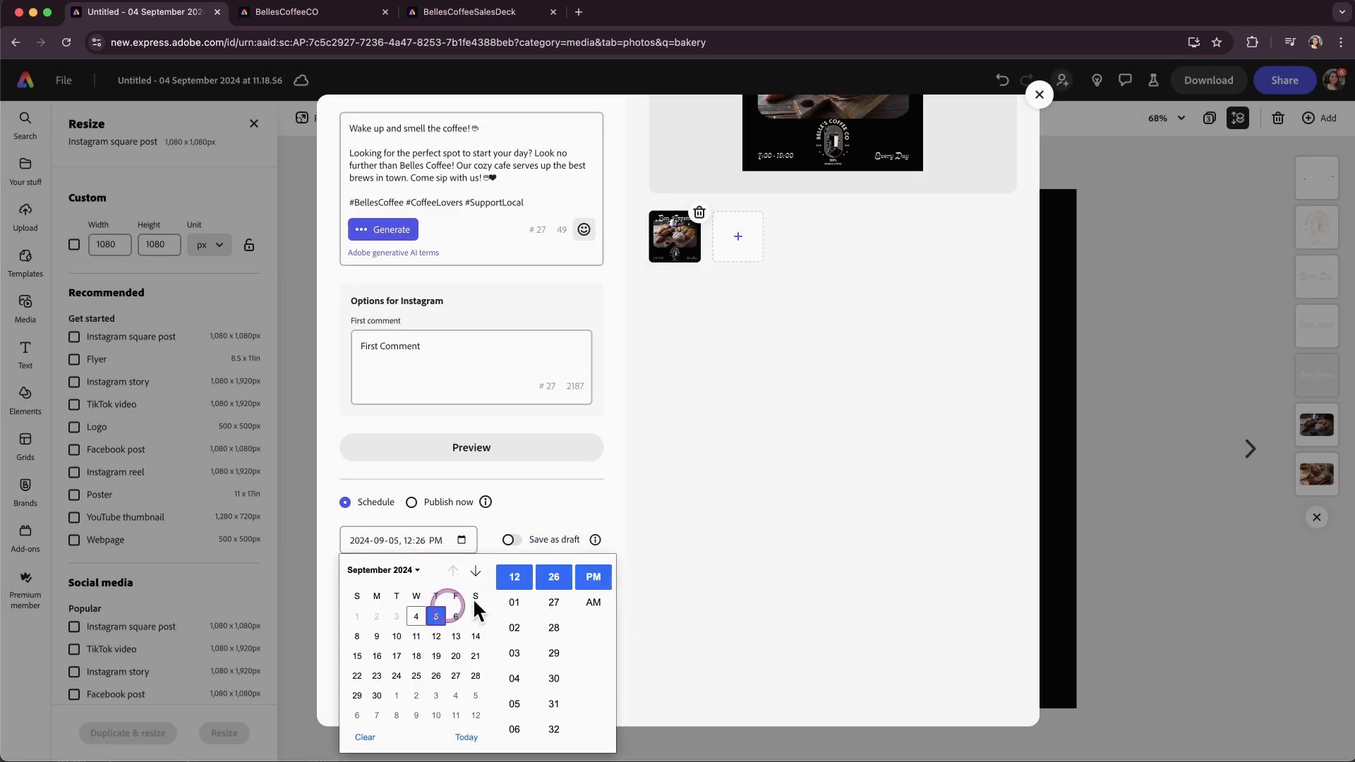
left_click(726, 563)
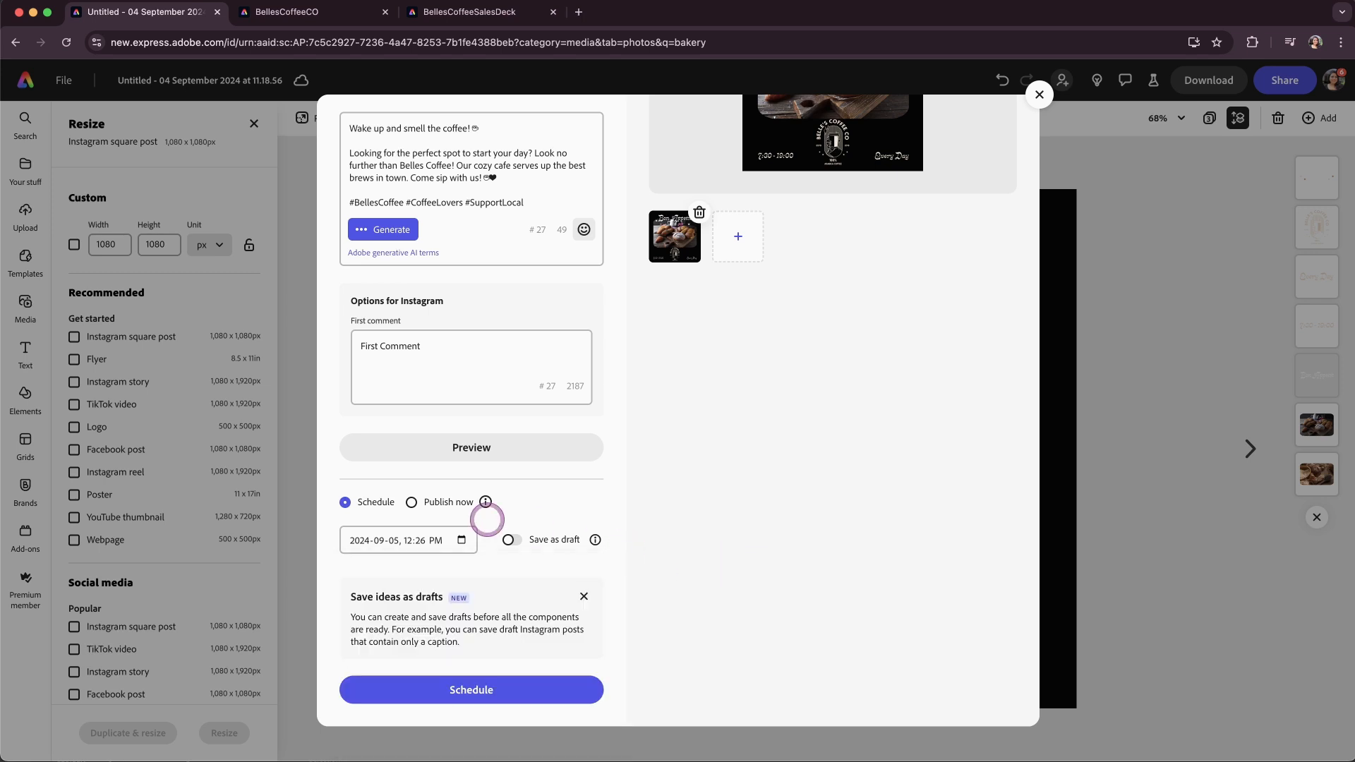
left_click(427, 504)
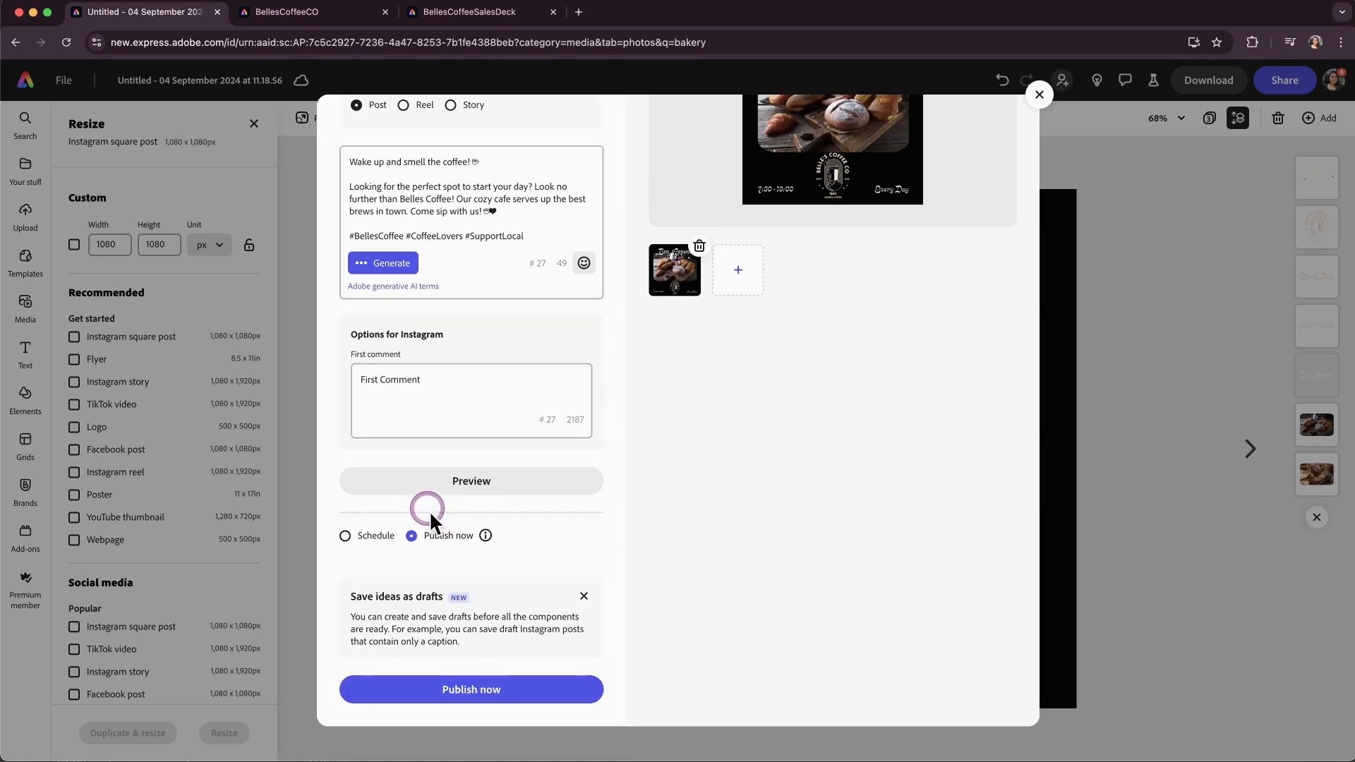
left_click(362, 536)
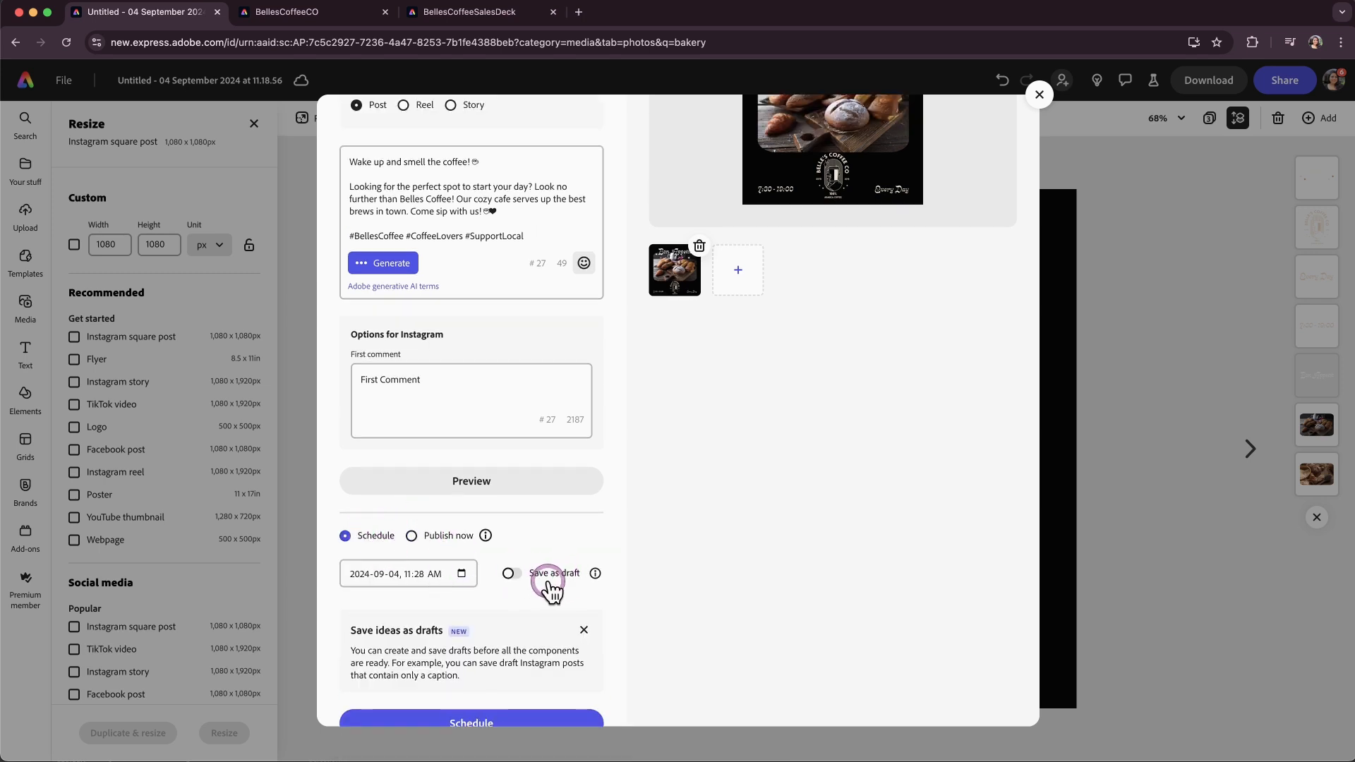
Turn on Save as draft and add the post as a draft.
mouse_move(601, 586)
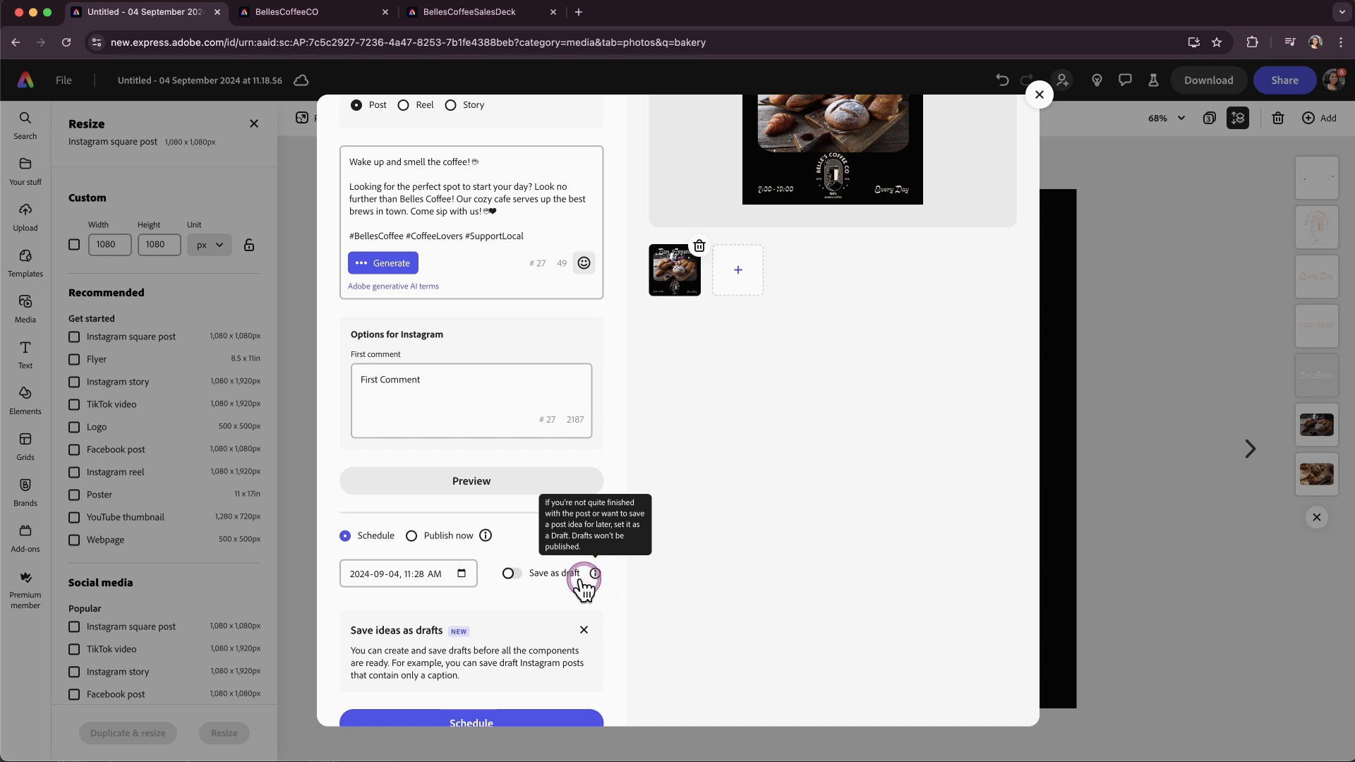
left_click(517, 585)
scroll(523, 586, "down", 1)
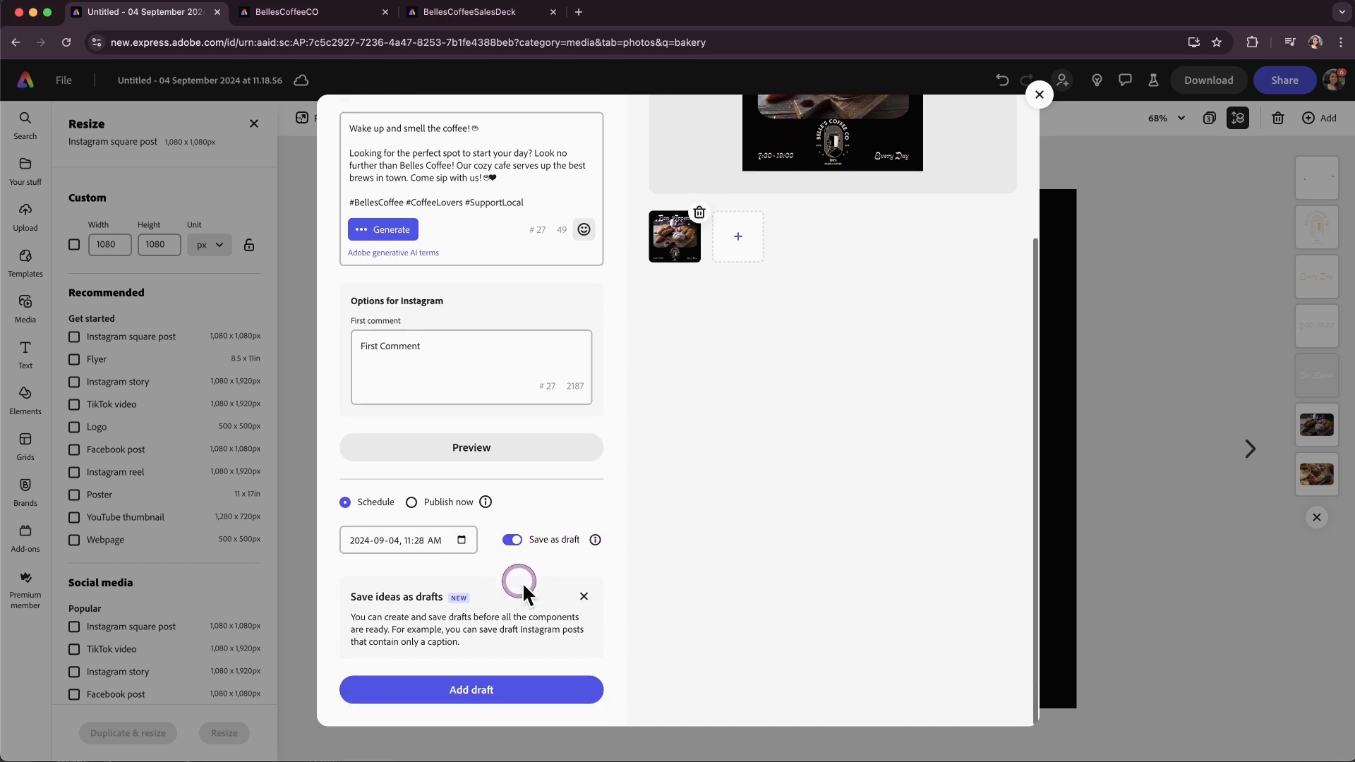
left_click(518, 693)
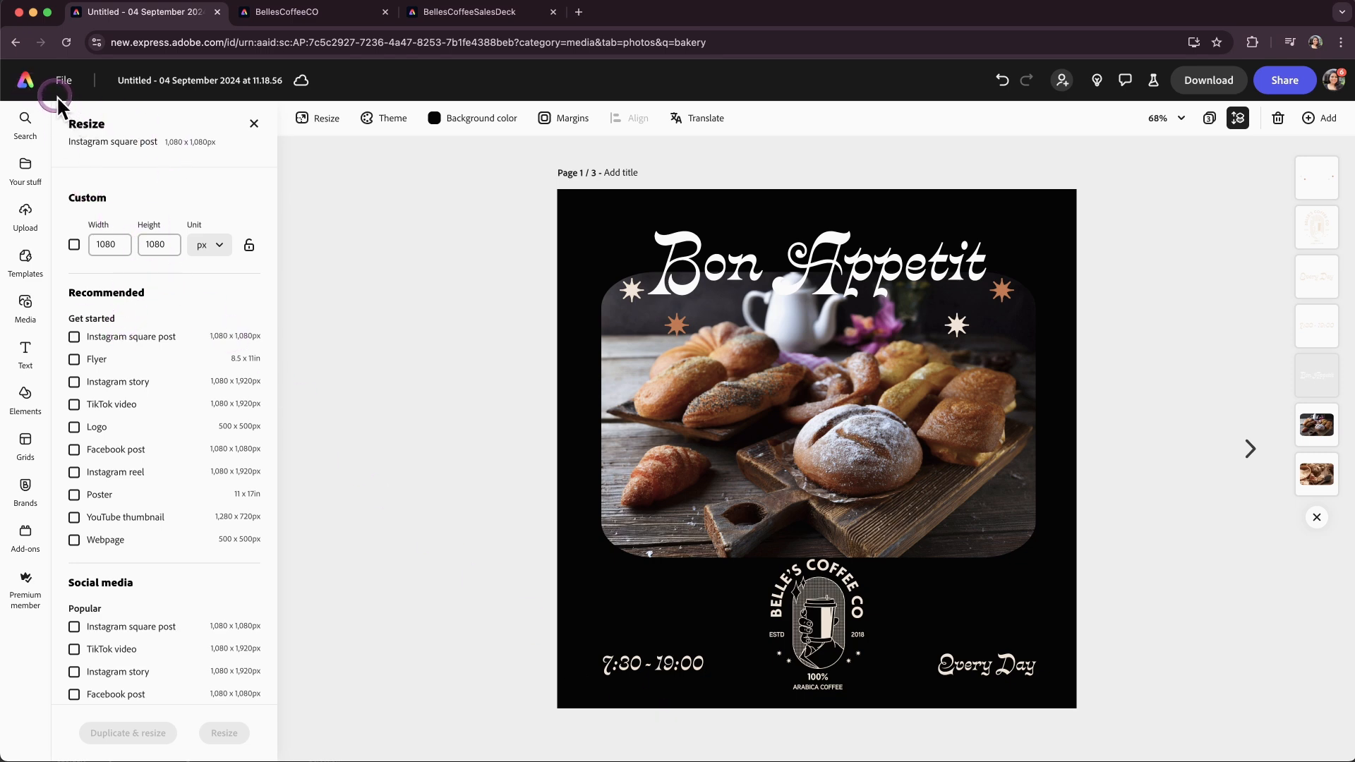
Return to the home page and open the content Schedule calendar.
left_click(40, 98)
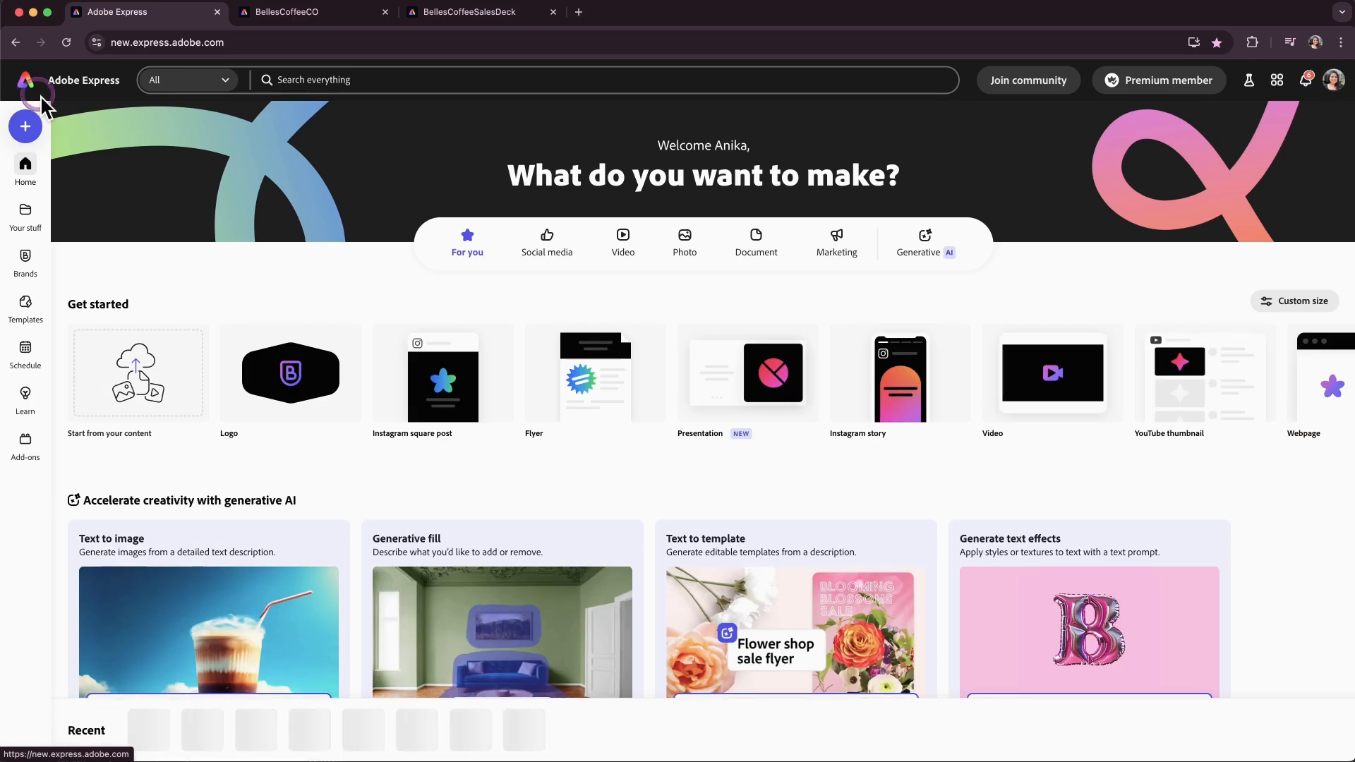
left_click(27, 351)
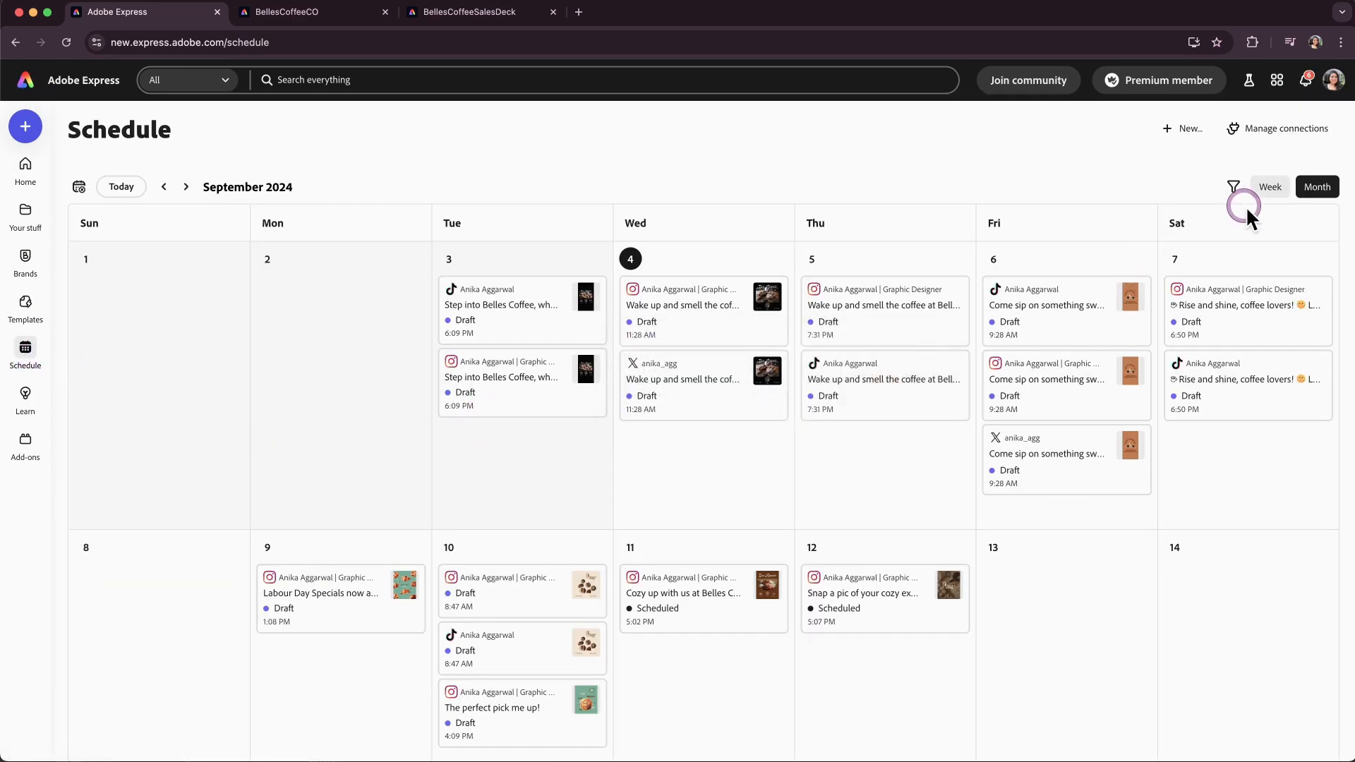
Examine the calendar's post-type filter options.
left_click(1234, 188)
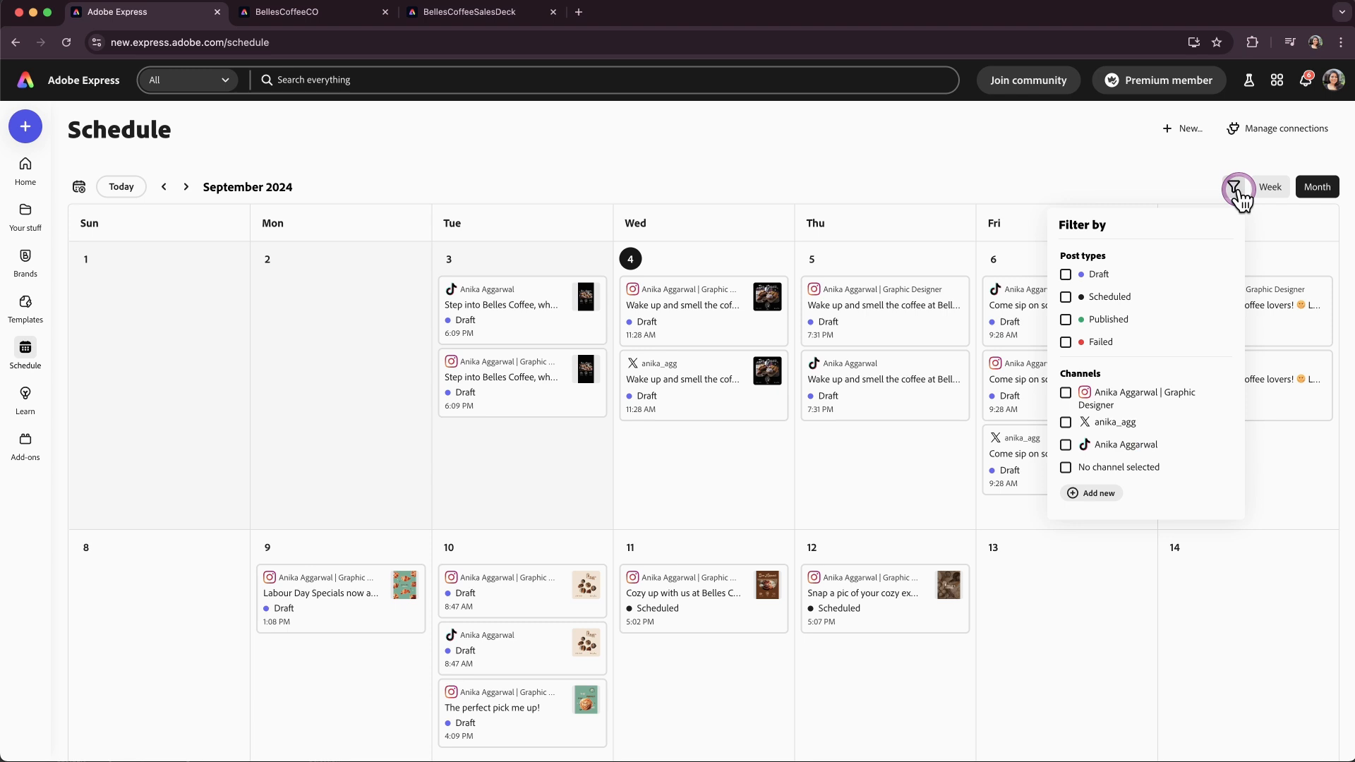
left_click(1064, 273)
left_click(1066, 278)
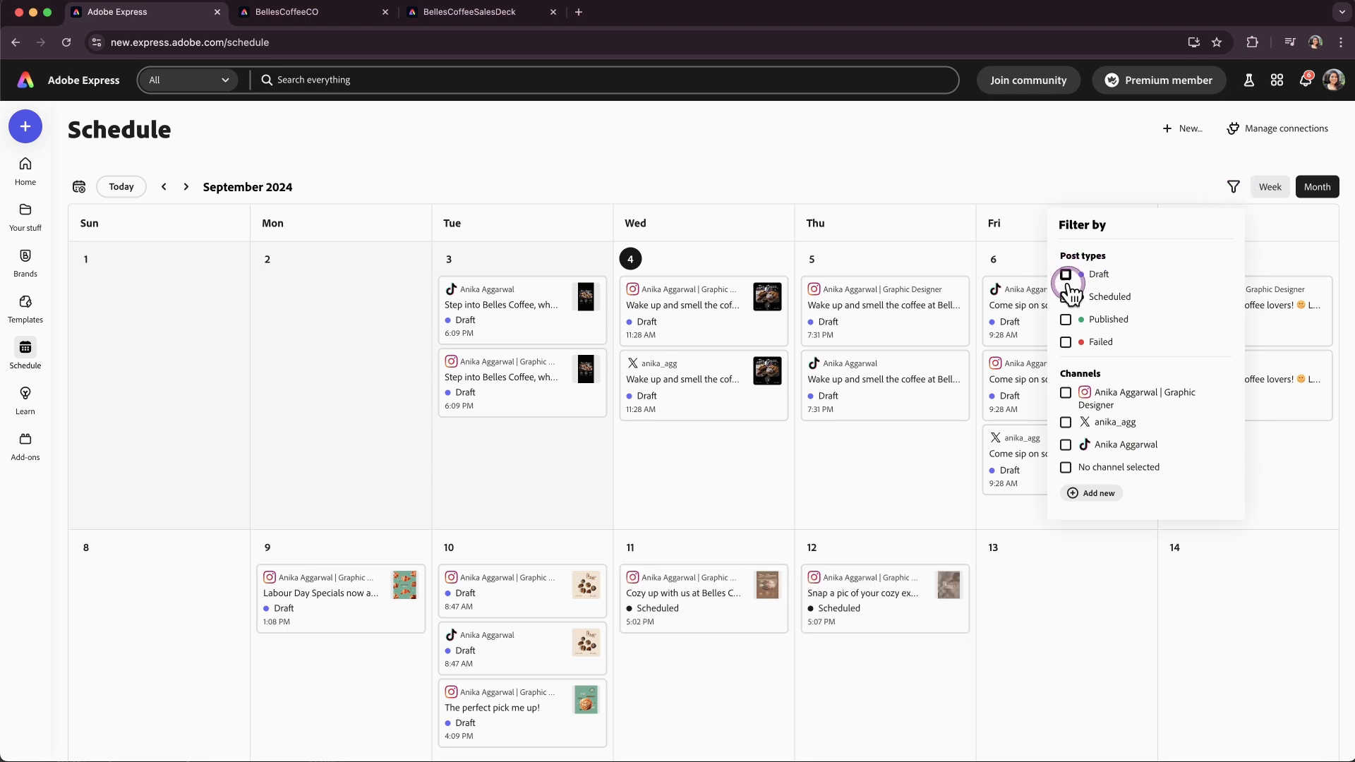
left_click(1066, 297)
left_click(1067, 298)
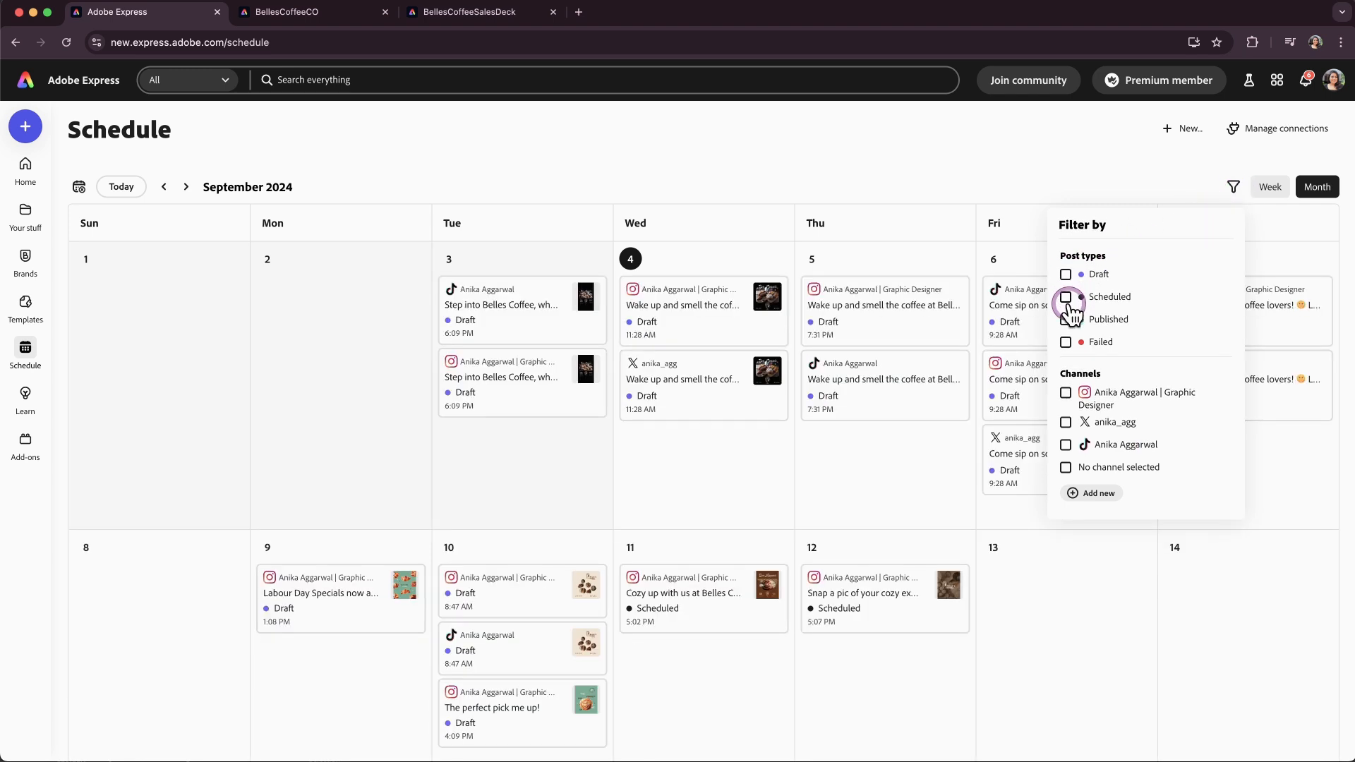
left_click(1066, 321)
left_click(1066, 321)
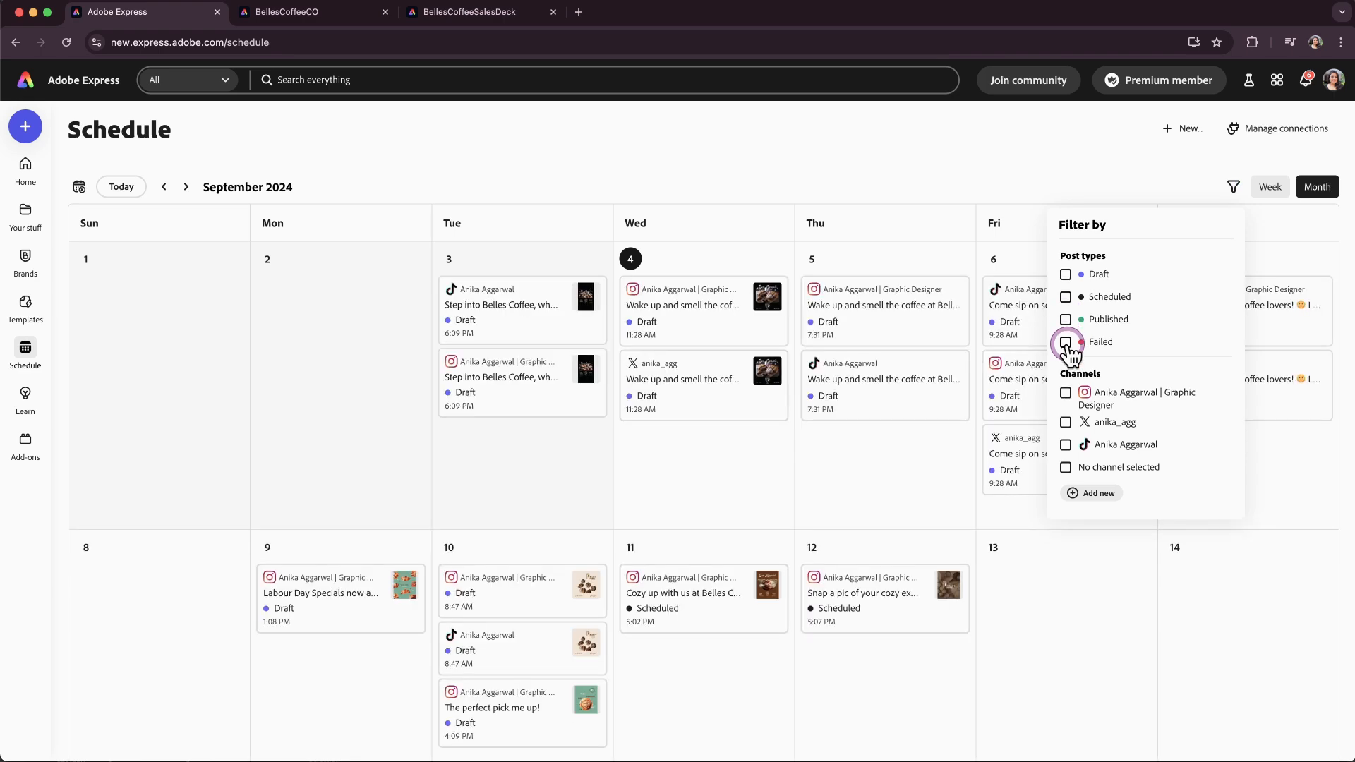
Filter the content calendar by post type and by each social channel, then clear all filters.
left_click(1066, 344)
left_click(1066, 347)
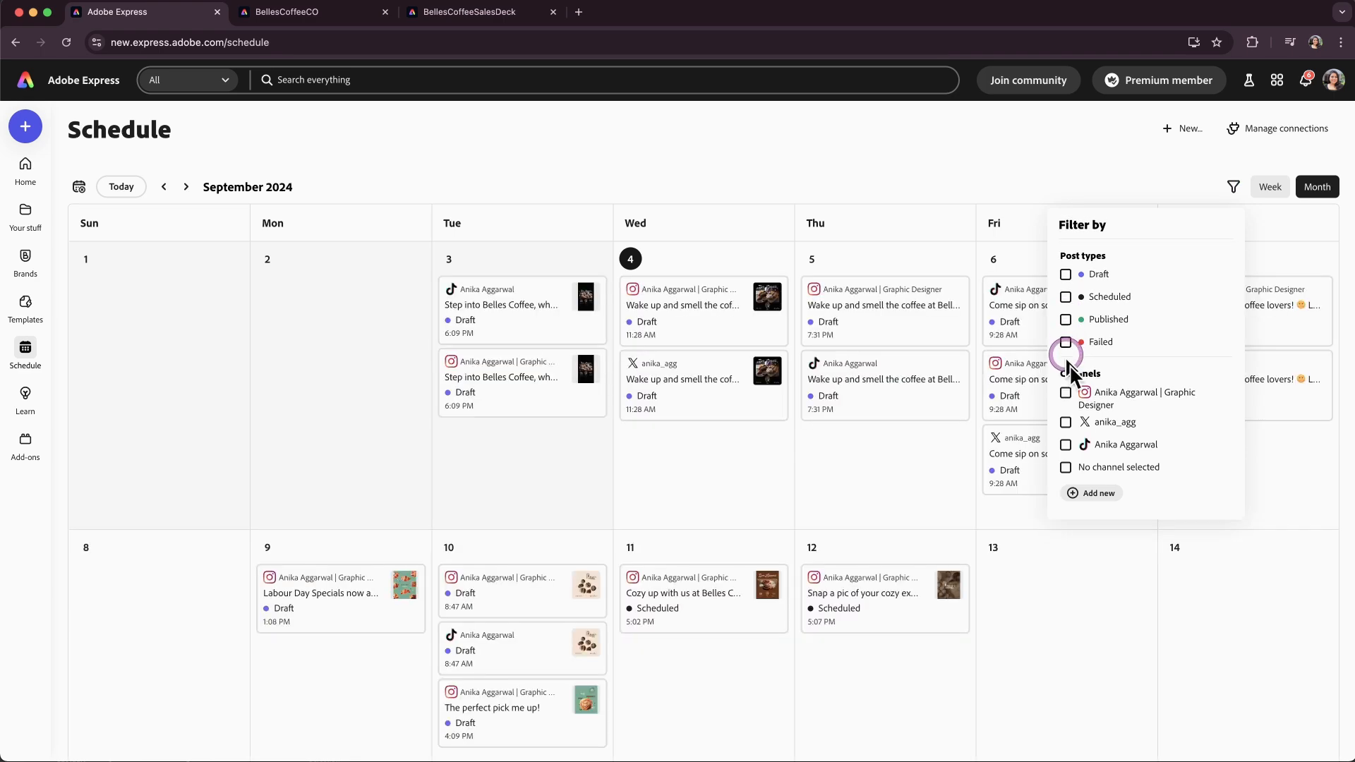
left_click(1065, 399)
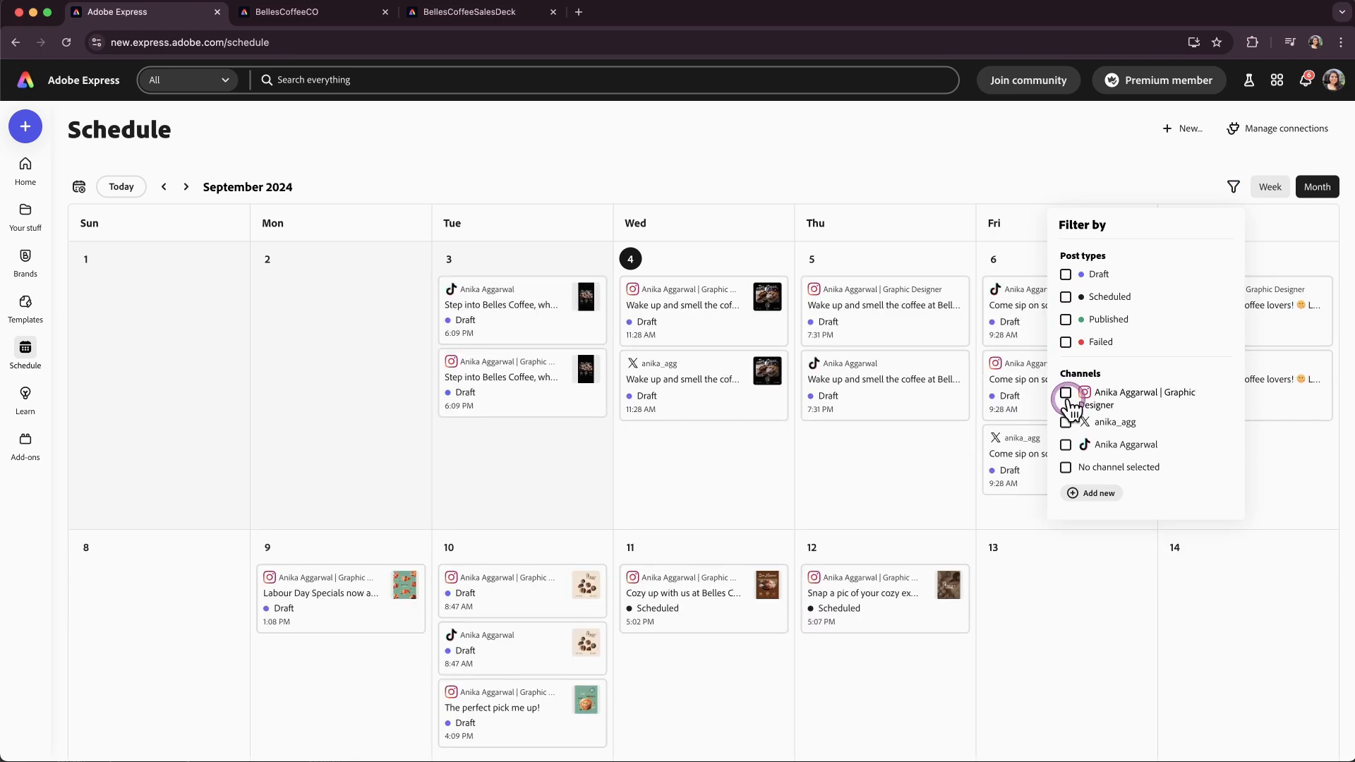
left_click(1066, 429)
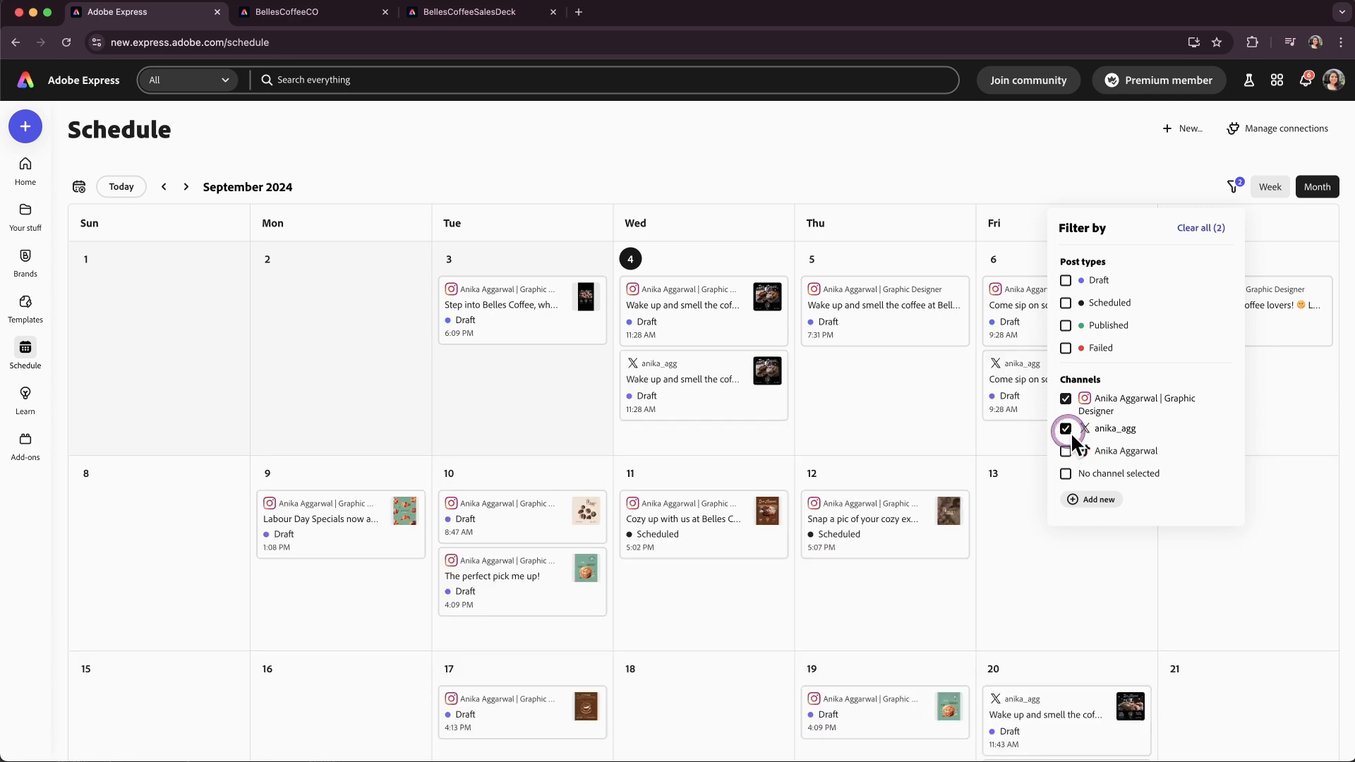
left_click(1066, 452)
left_click(1067, 453)
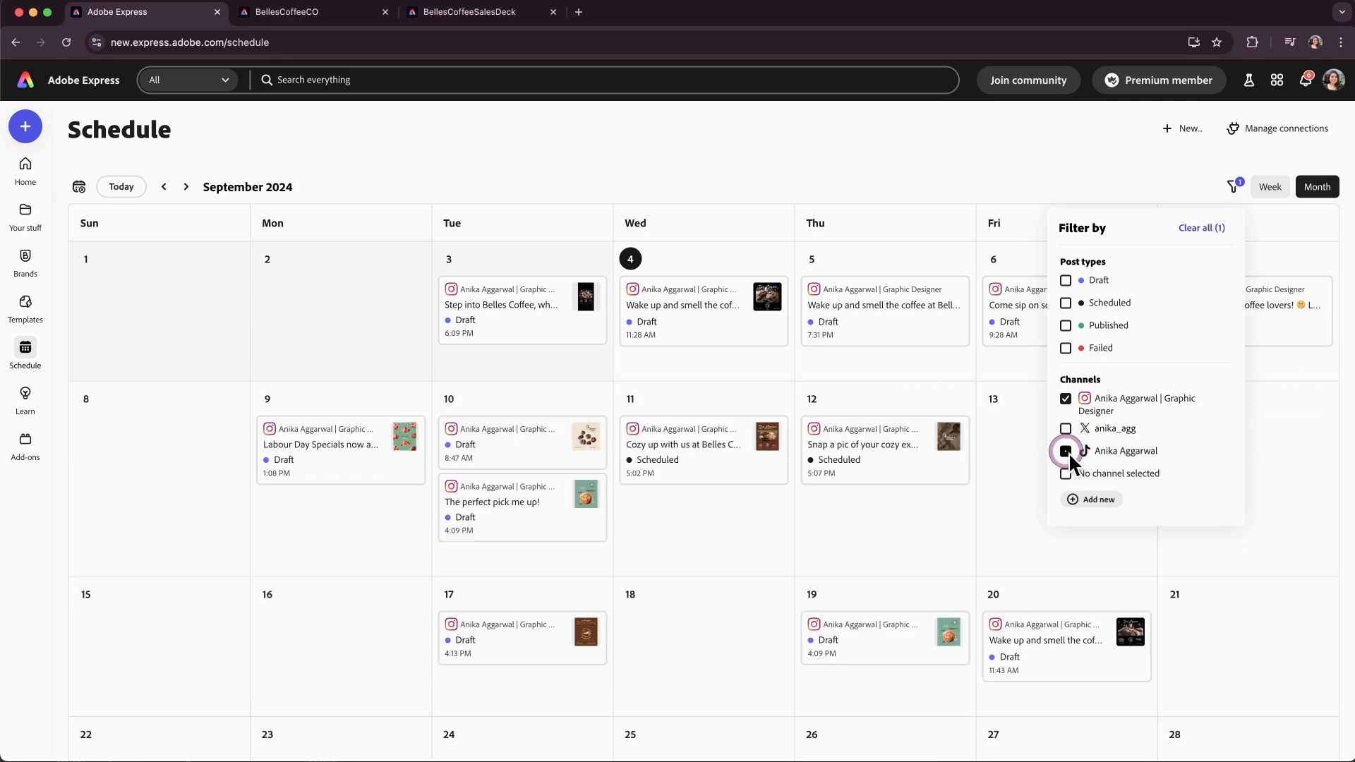
left_click(1067, 473)
left_click(1066, 472)
left_click(1198, 228)
Browse the calendar in week and month views and open the unscheduled posts panel.
left_click(1273, 188)
left_click(1317, 187)
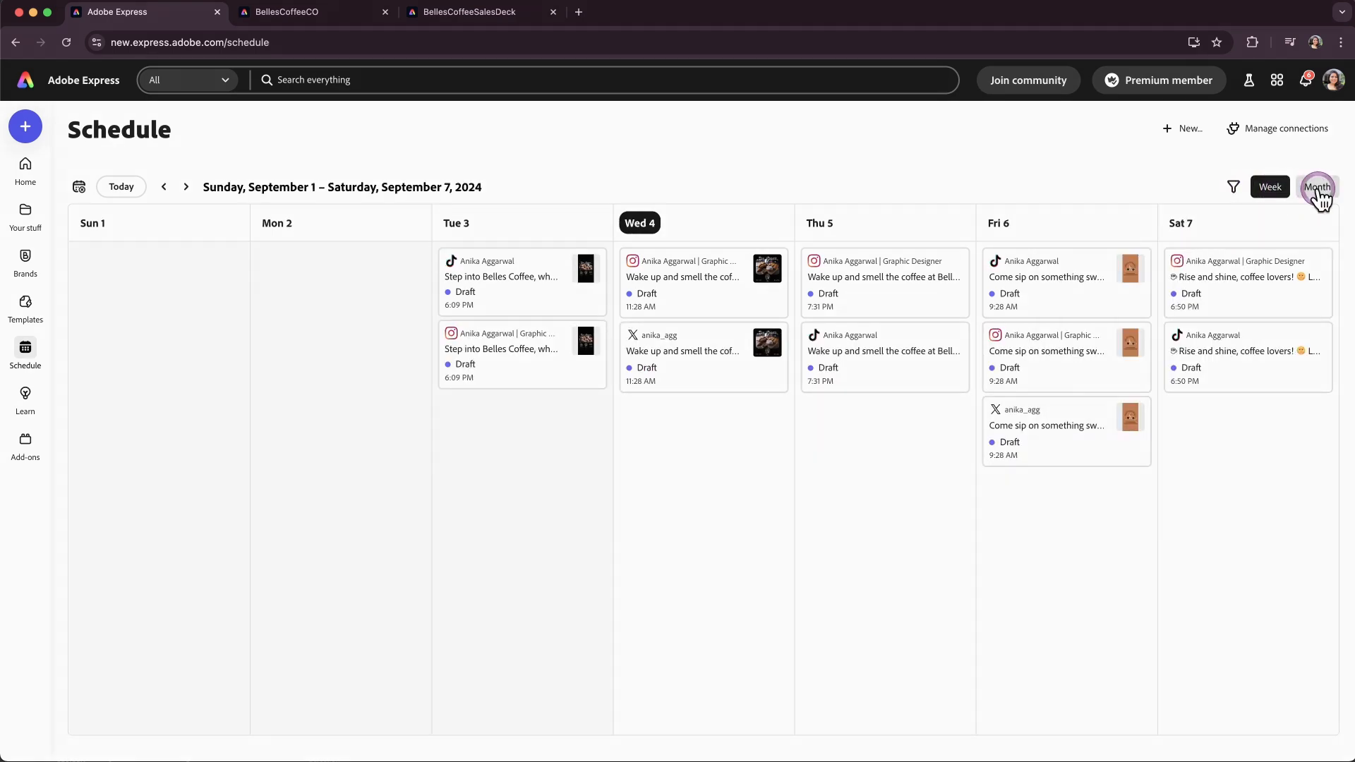
scroll(930, 569, "down", 6)
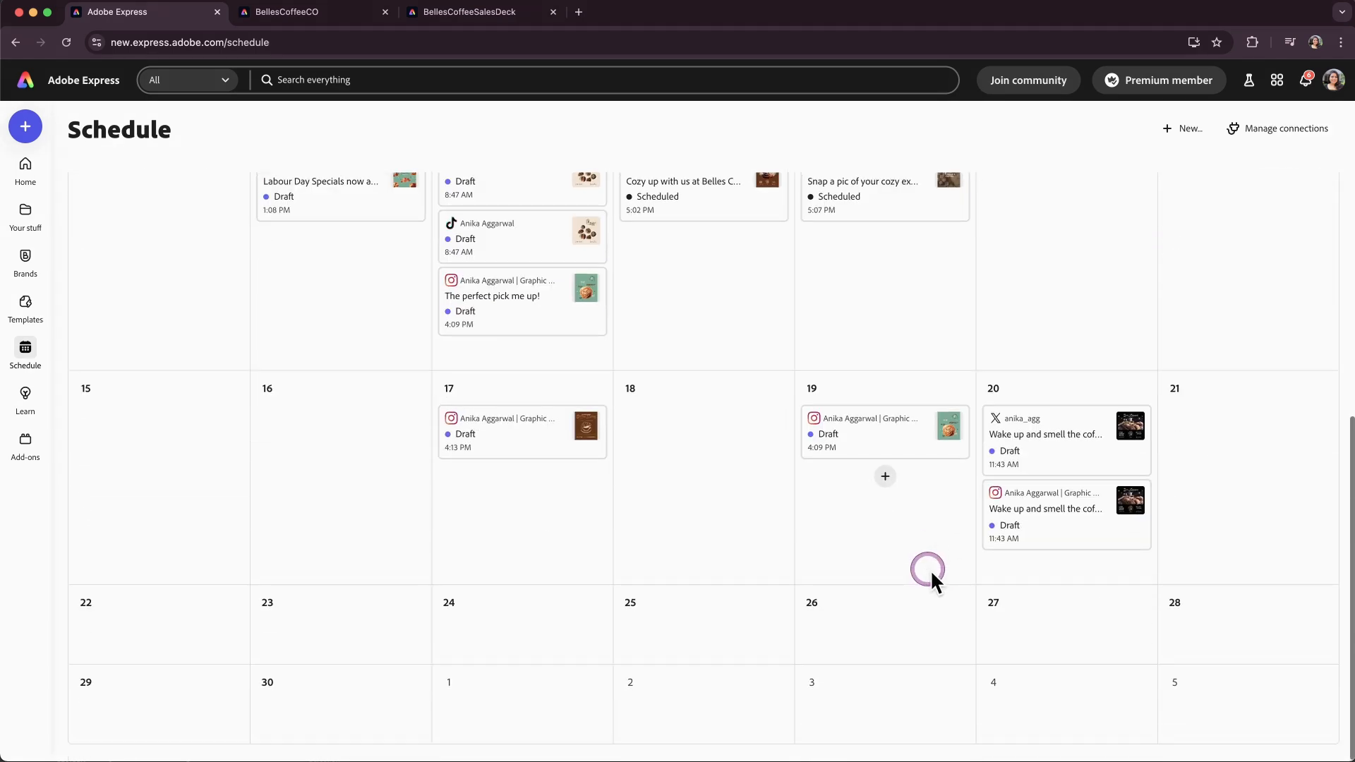
scroll(930, 570, "up", 6)
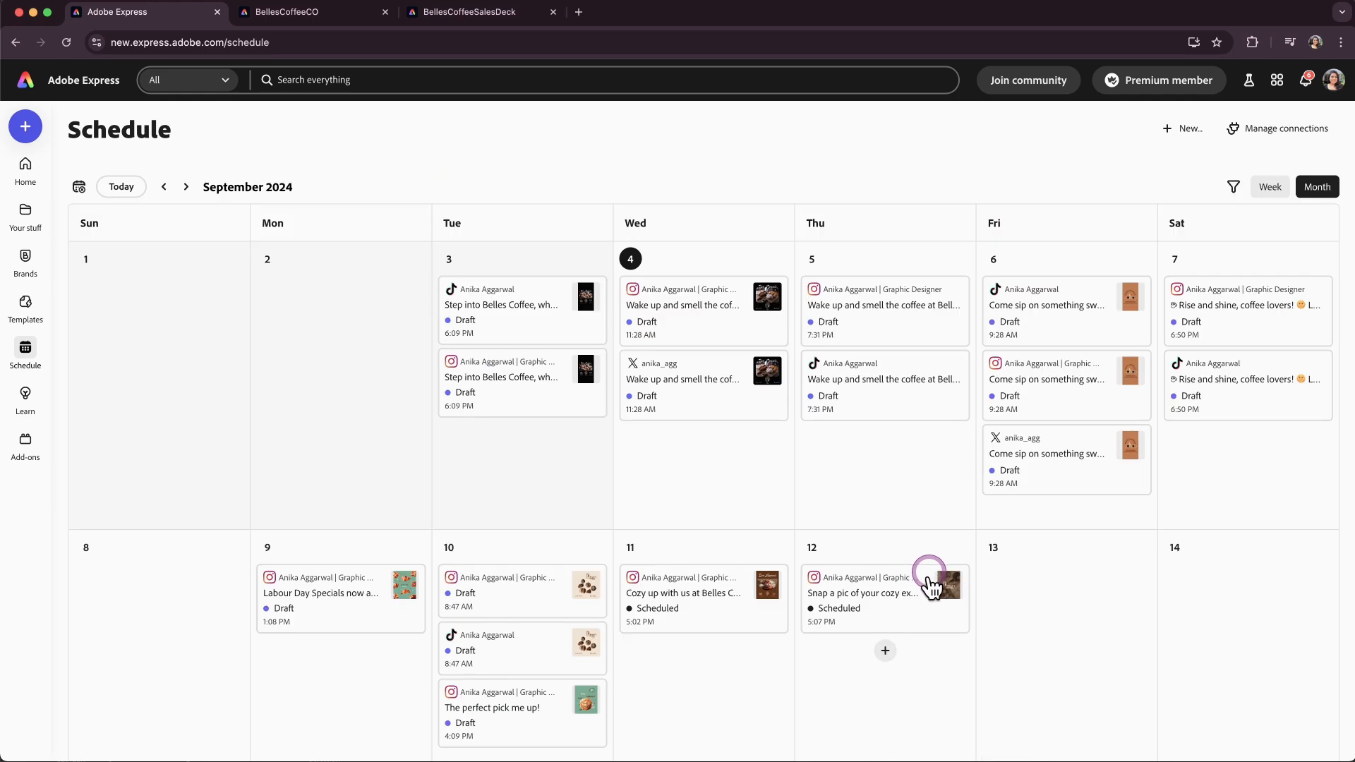
left_click(79, 186)
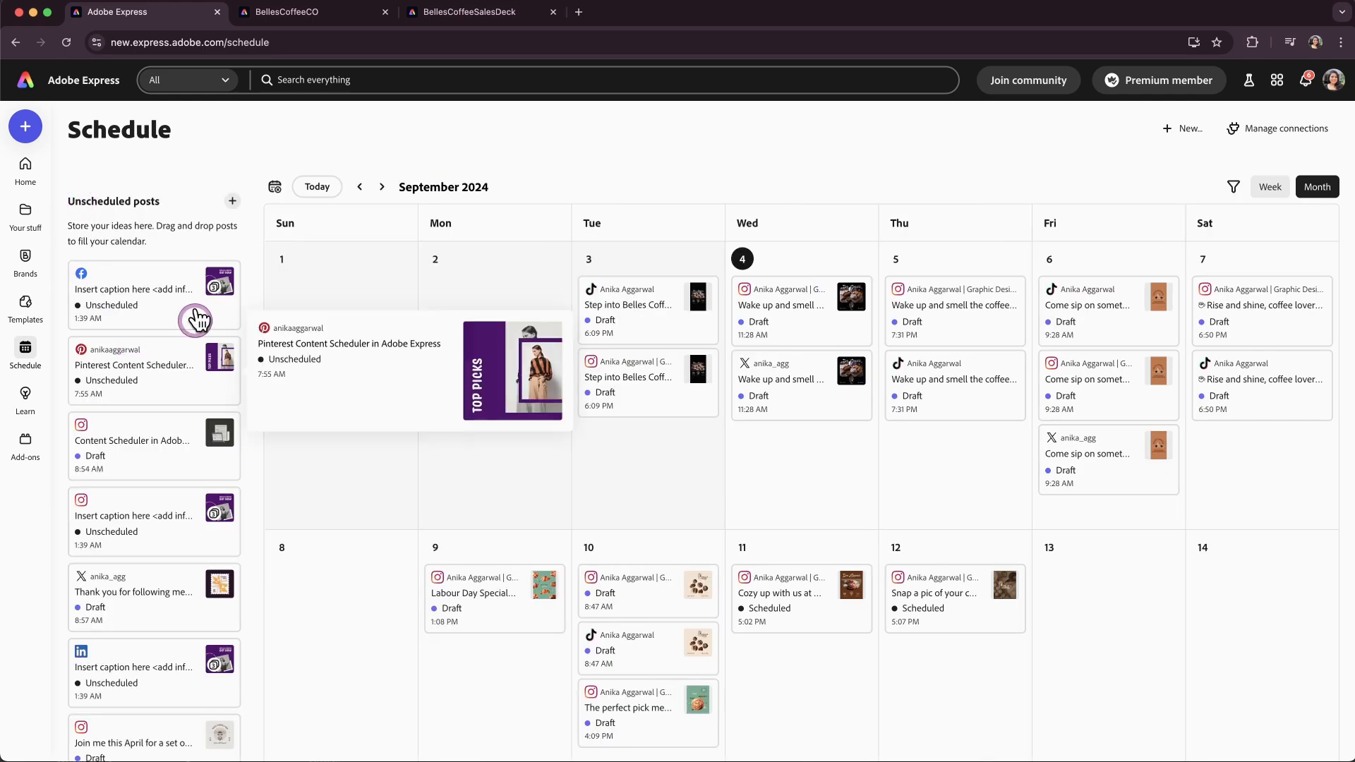
mouse_move(132, 617)
left_mouse_down()
mouse_move(353, 602)
mouse_move(614, 469)
mouse_move(417, 483)
mouse_move(141, 620)
left_mouse_up()
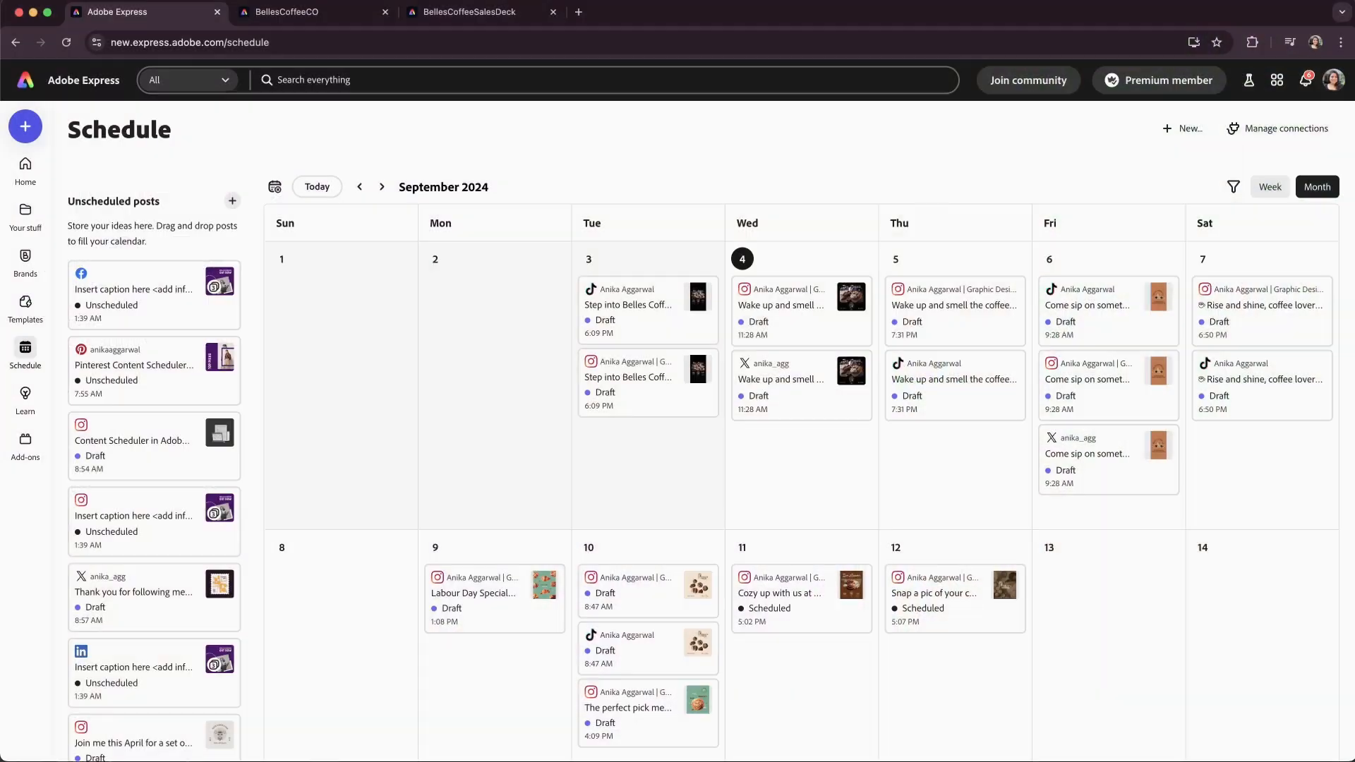
In the BellesCoffeeCO design, open page 4 in the Translate panel and choose Hindi and French as target languages.
left_click(355, 13)
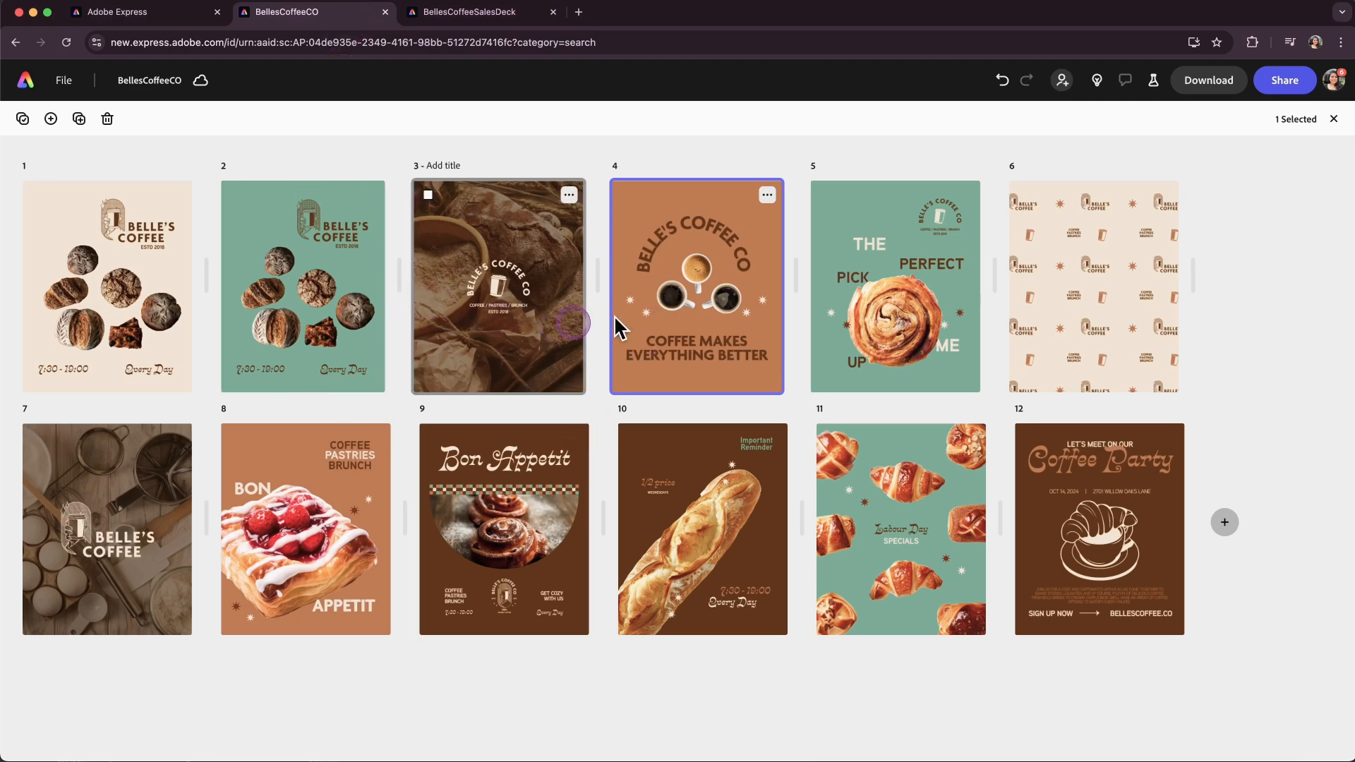
double_click(657, 305)
left_click(734, 132)
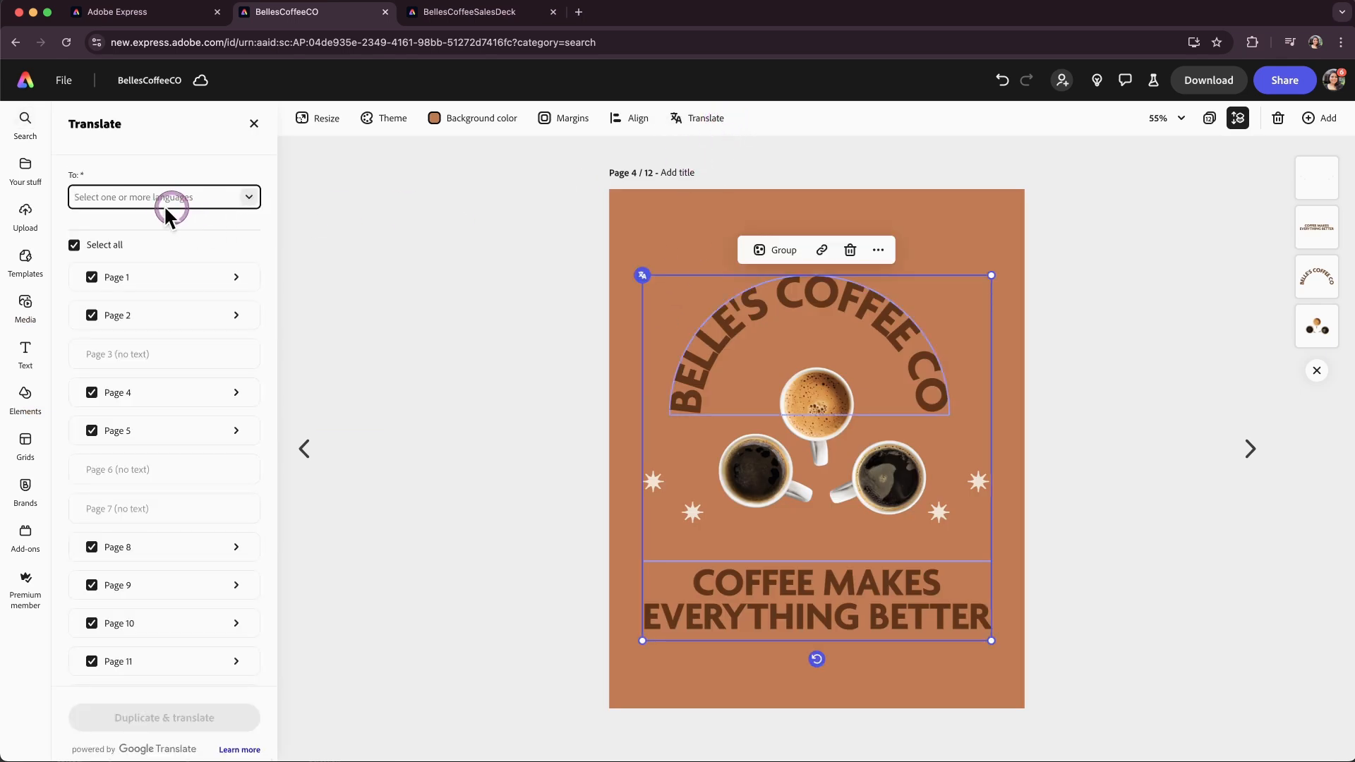
type("hindi")
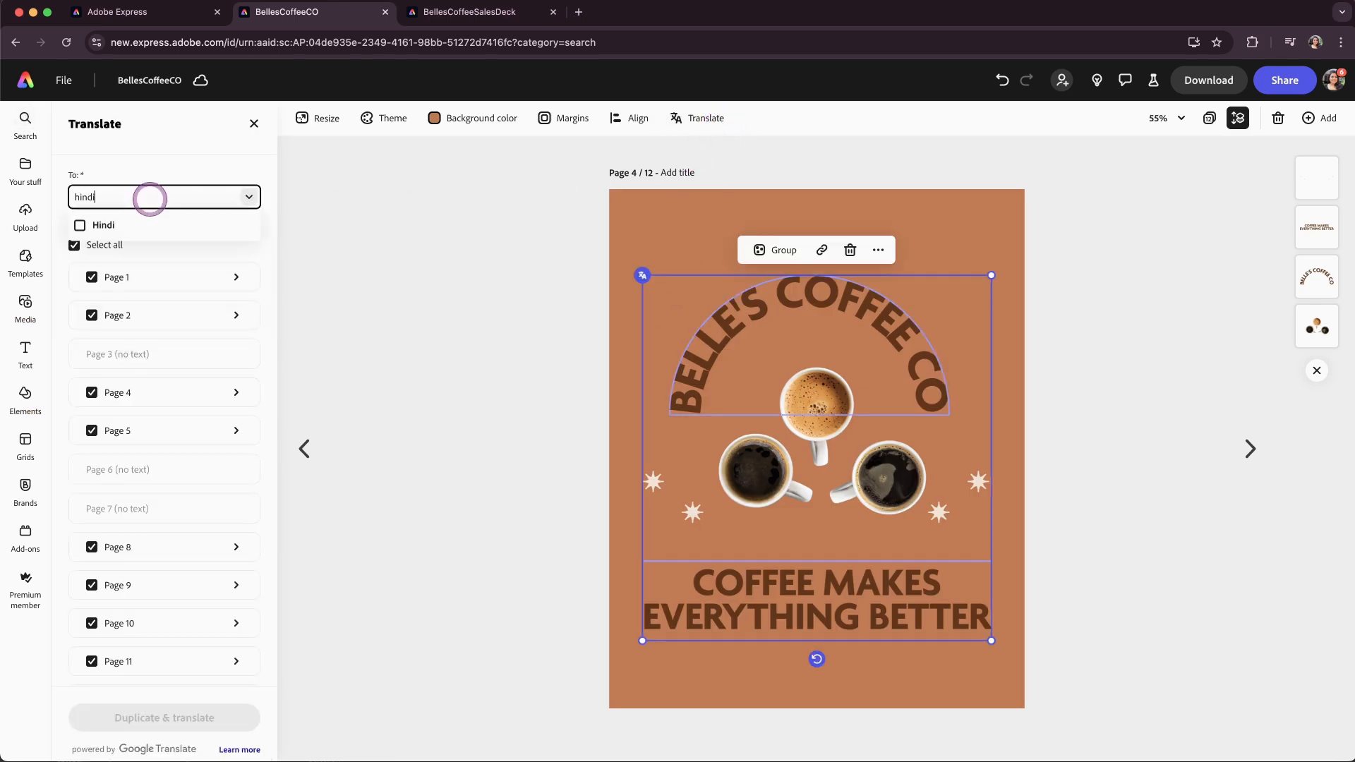
left_click(79, 224)
type("french")
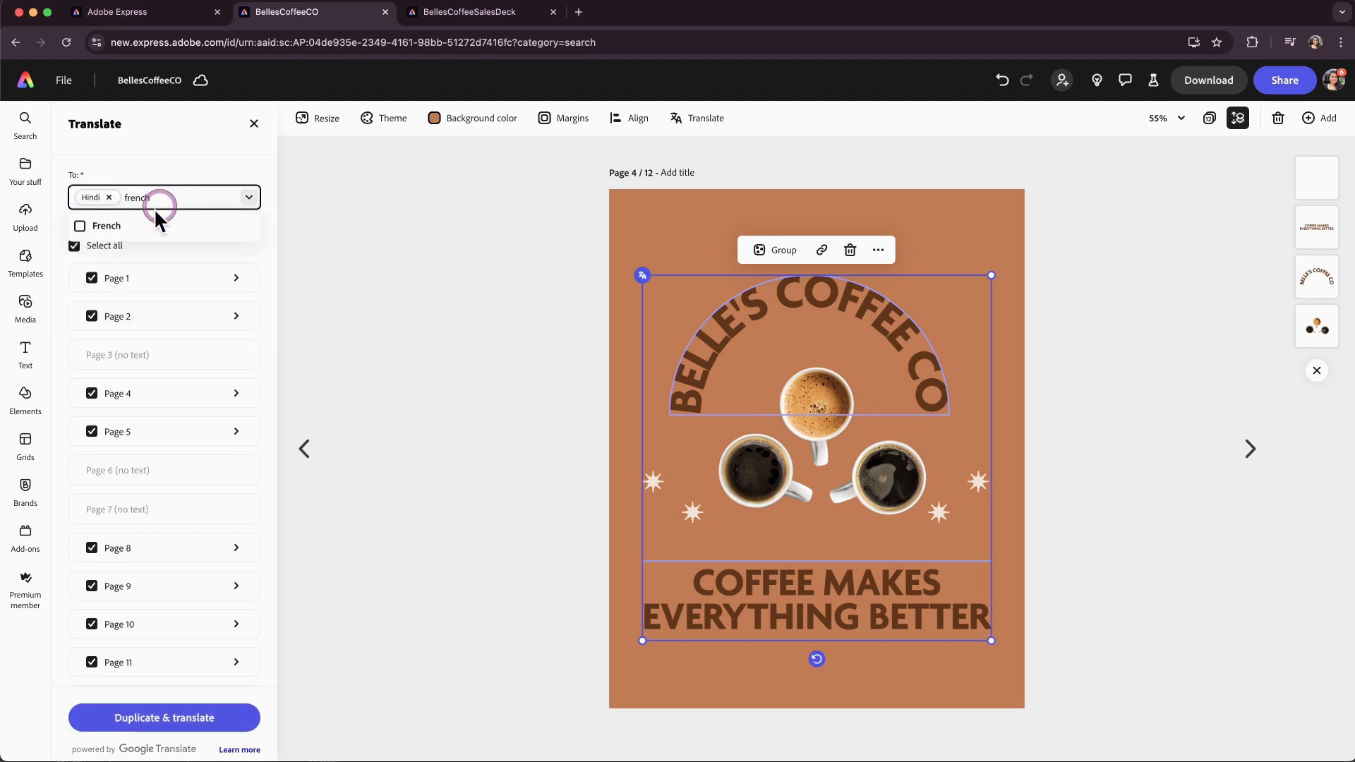
left_click(106, 226)
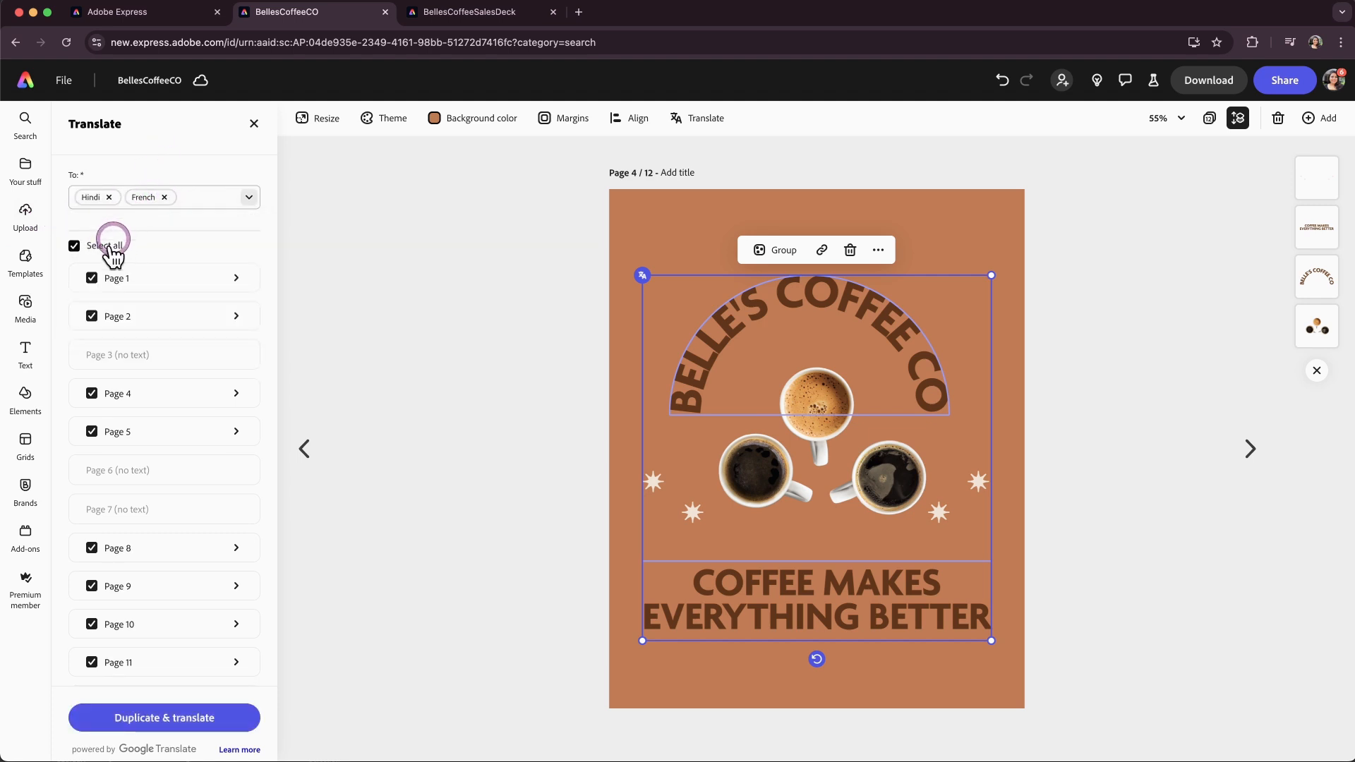
Limit the translation to both text items on page 4 only, then duplicate and translate it.
left_click(113, 246)
left_click(126, 396)
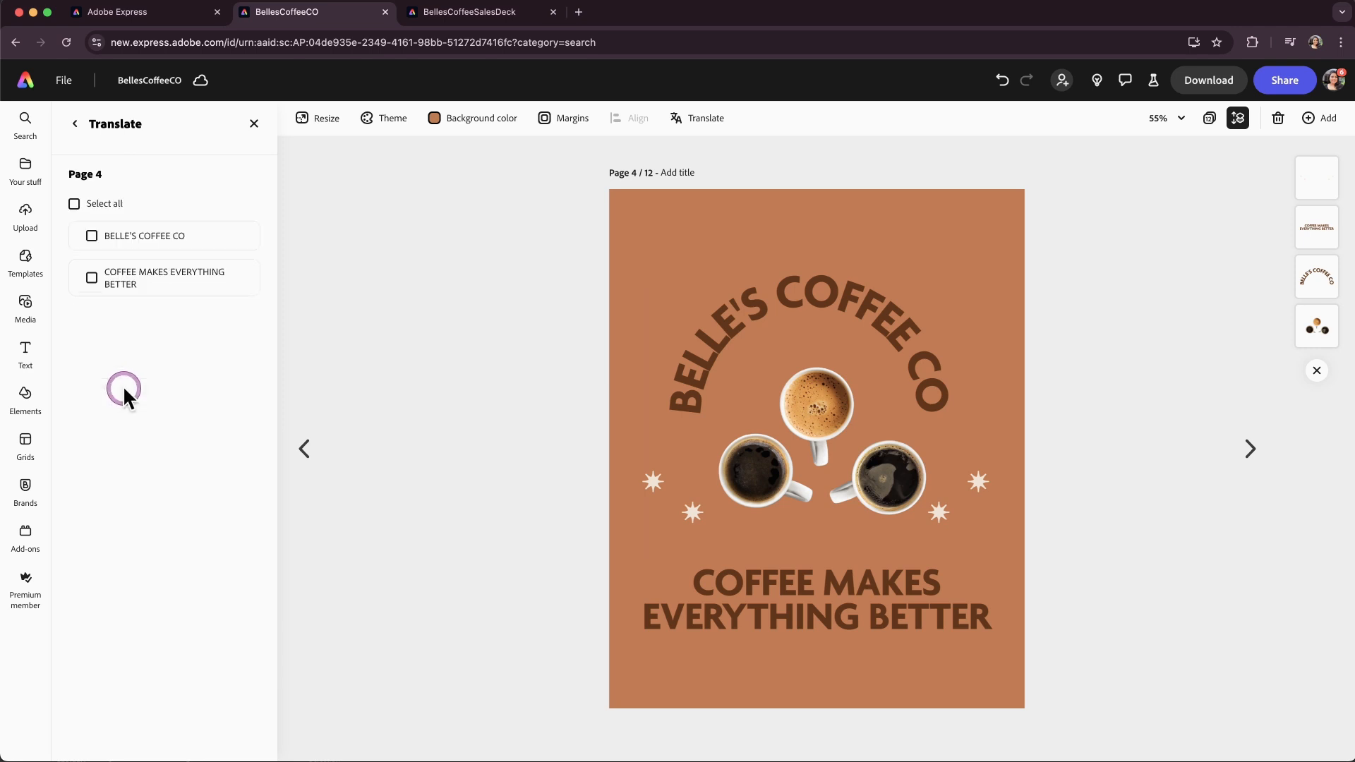
left_click(138, 239)
left_click(137, 276)
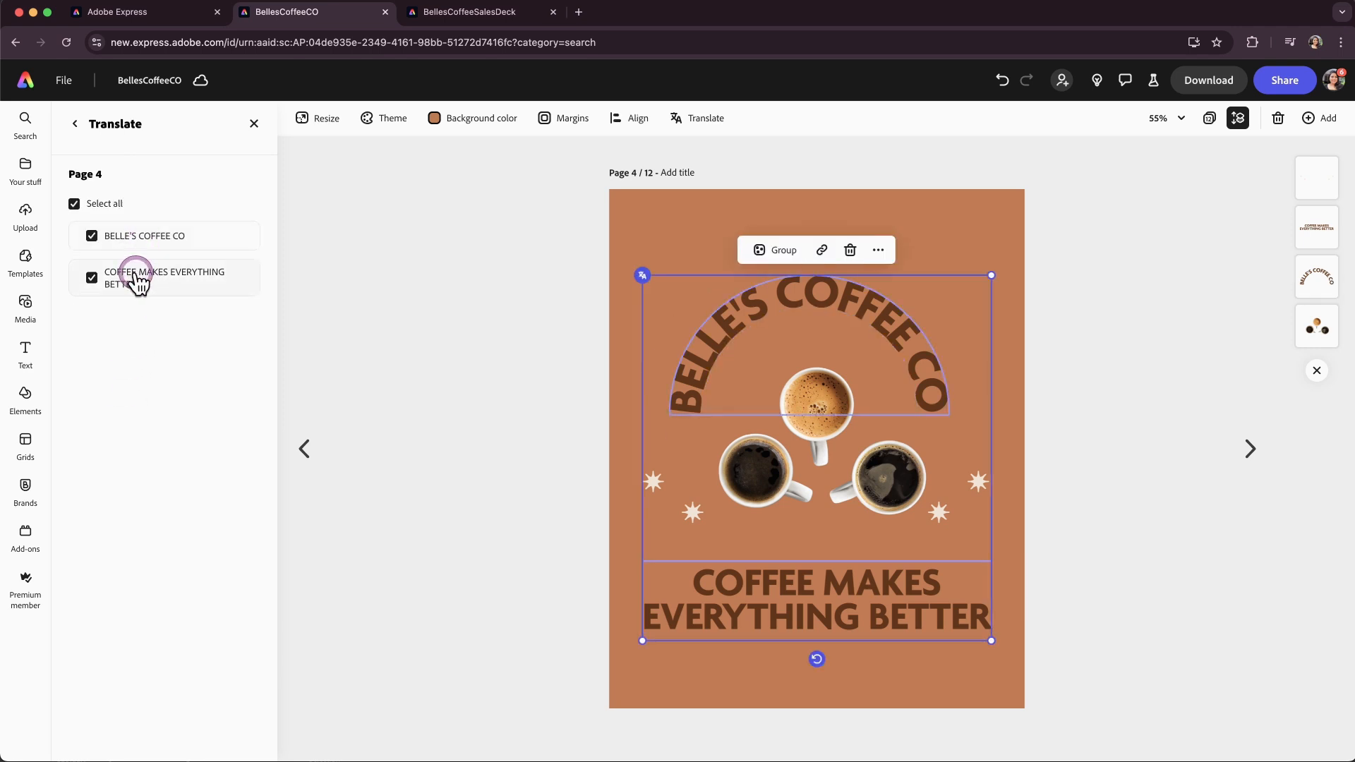
left_click(73, 125)
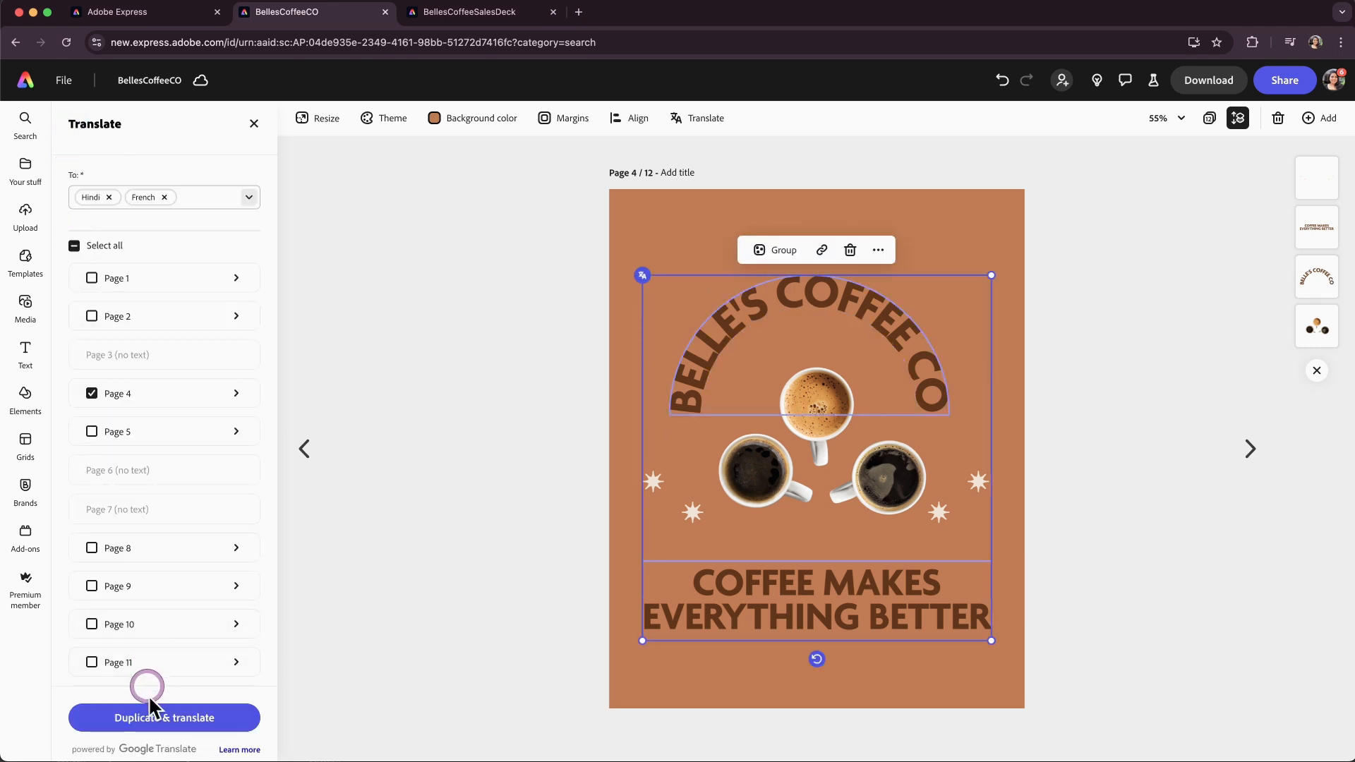
left_click(154, 716)
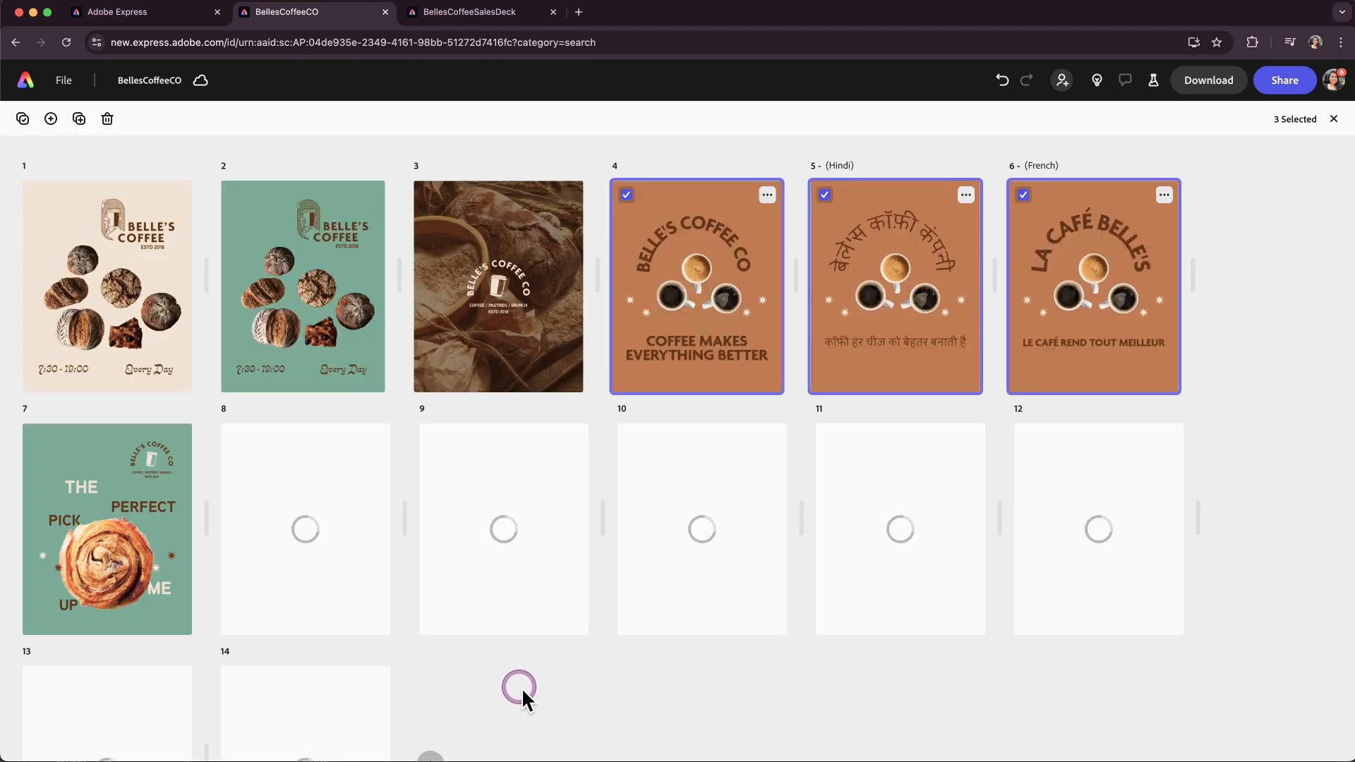
Review the Hindi and French translated pages and their text.
double_click(941, 309)
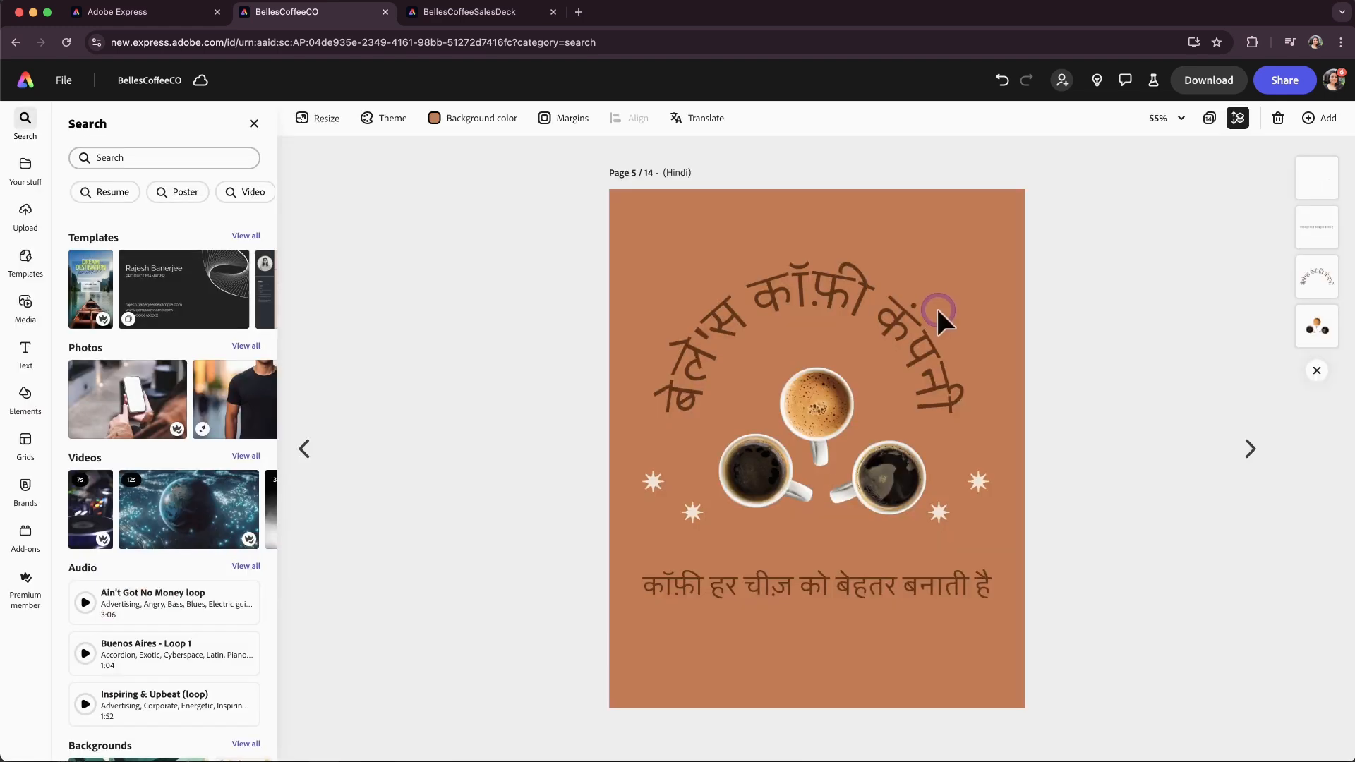
left_click(1250, 449)
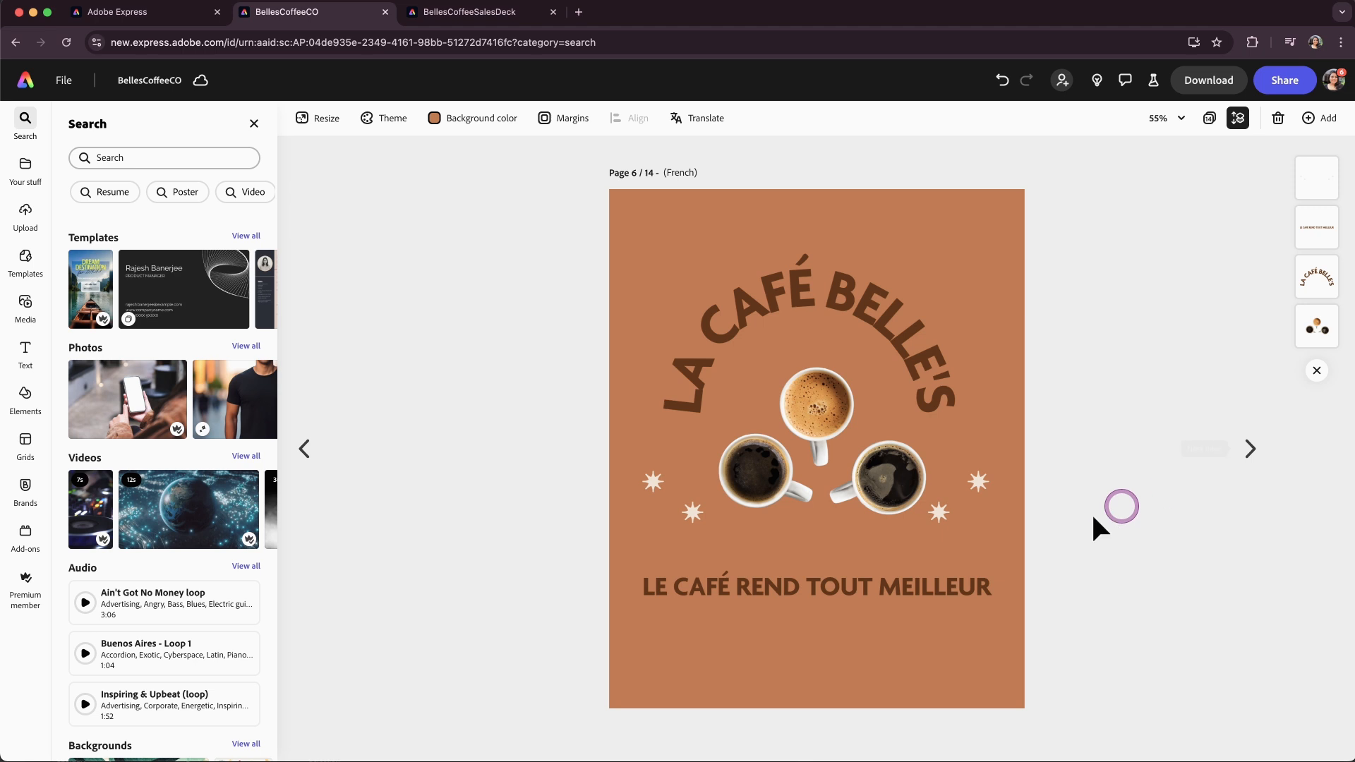
left_click(929, 584)
left_click_drag(991, 585, 869, 569)
left_click_drag(783, 599, 849, 607)
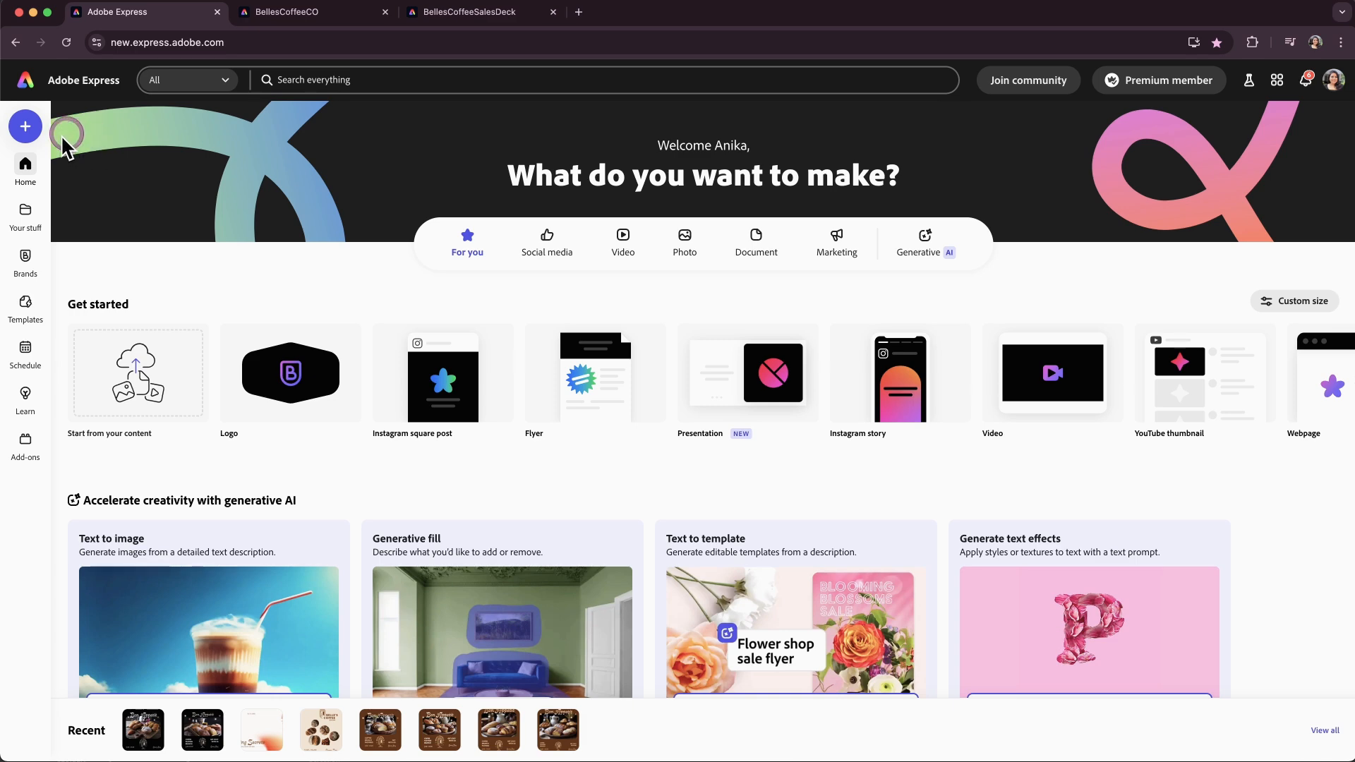
Create a new presentation and apply the Digital Marketing Trends template found by searching templates for marketing.
left_click(25, 126)
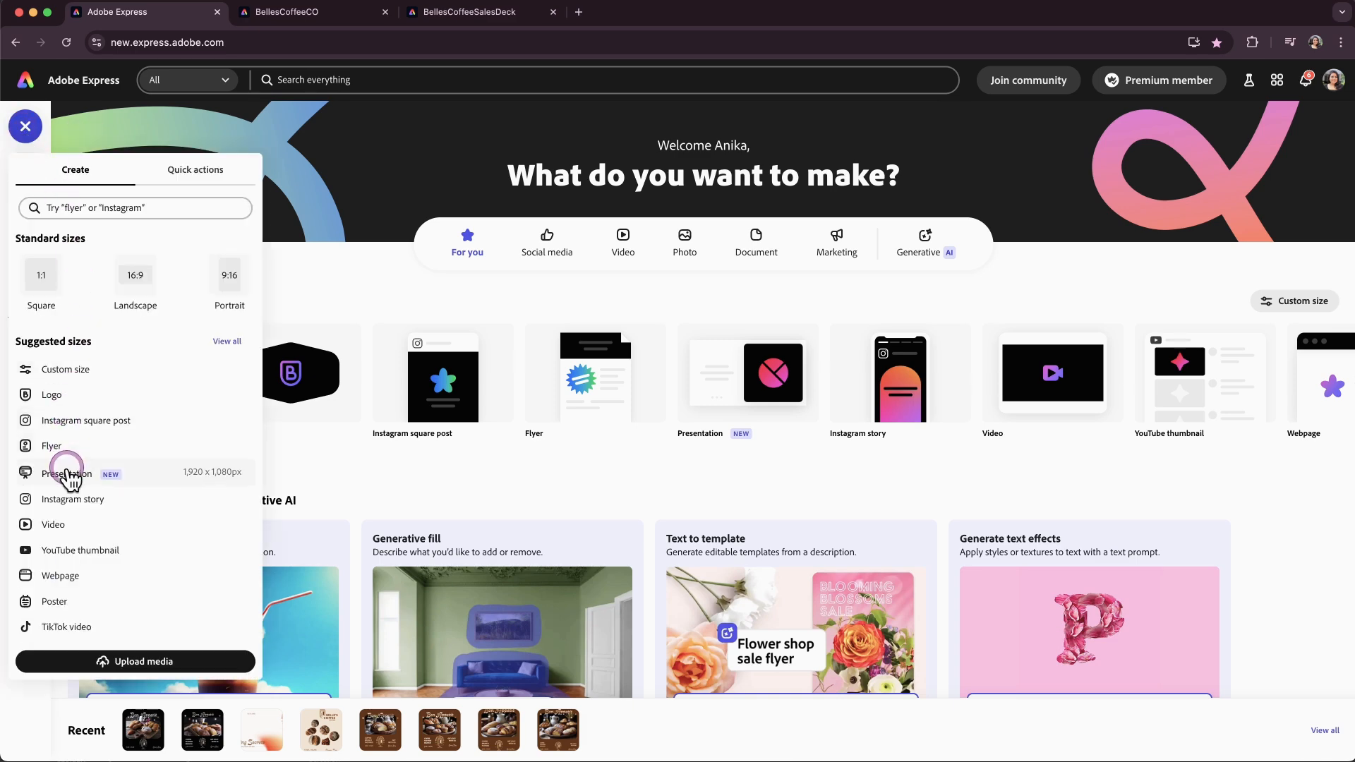
left_click(71, 474)
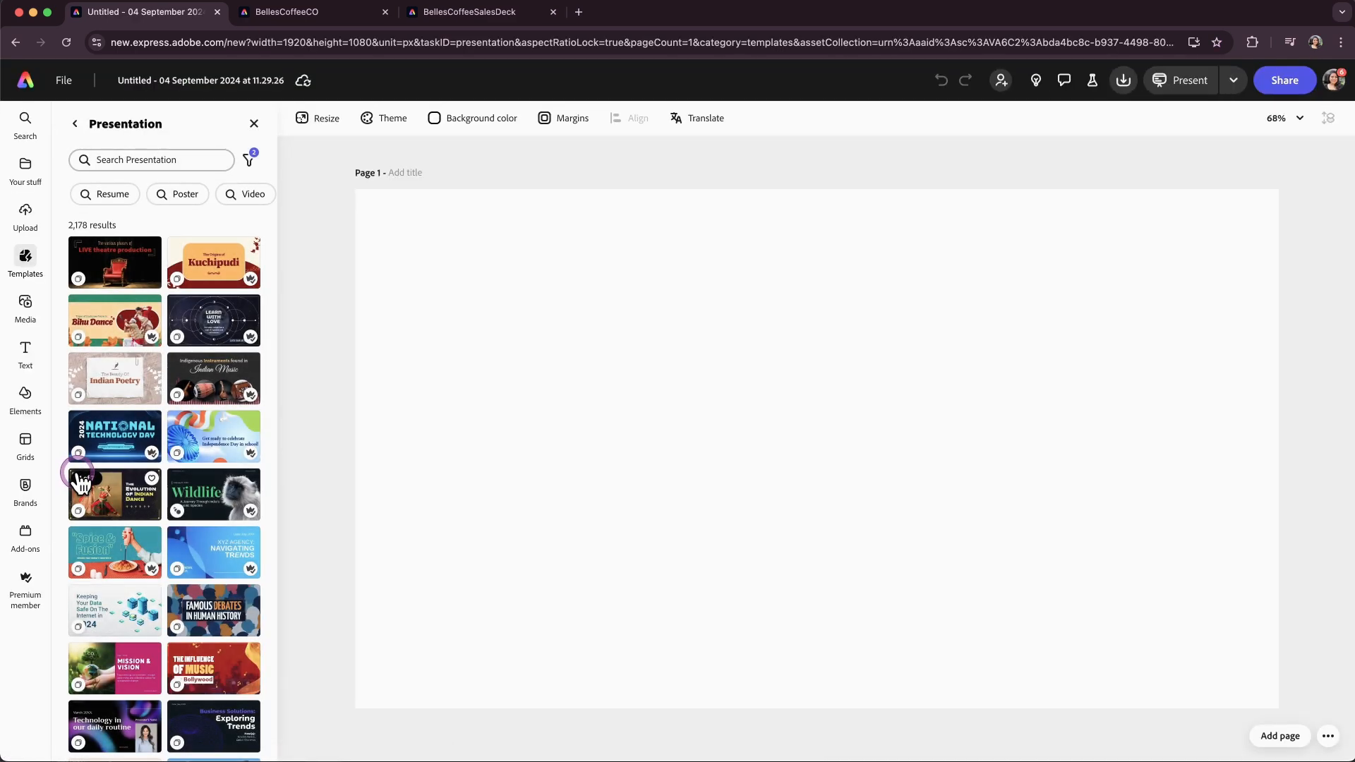
left_click(129, 159)
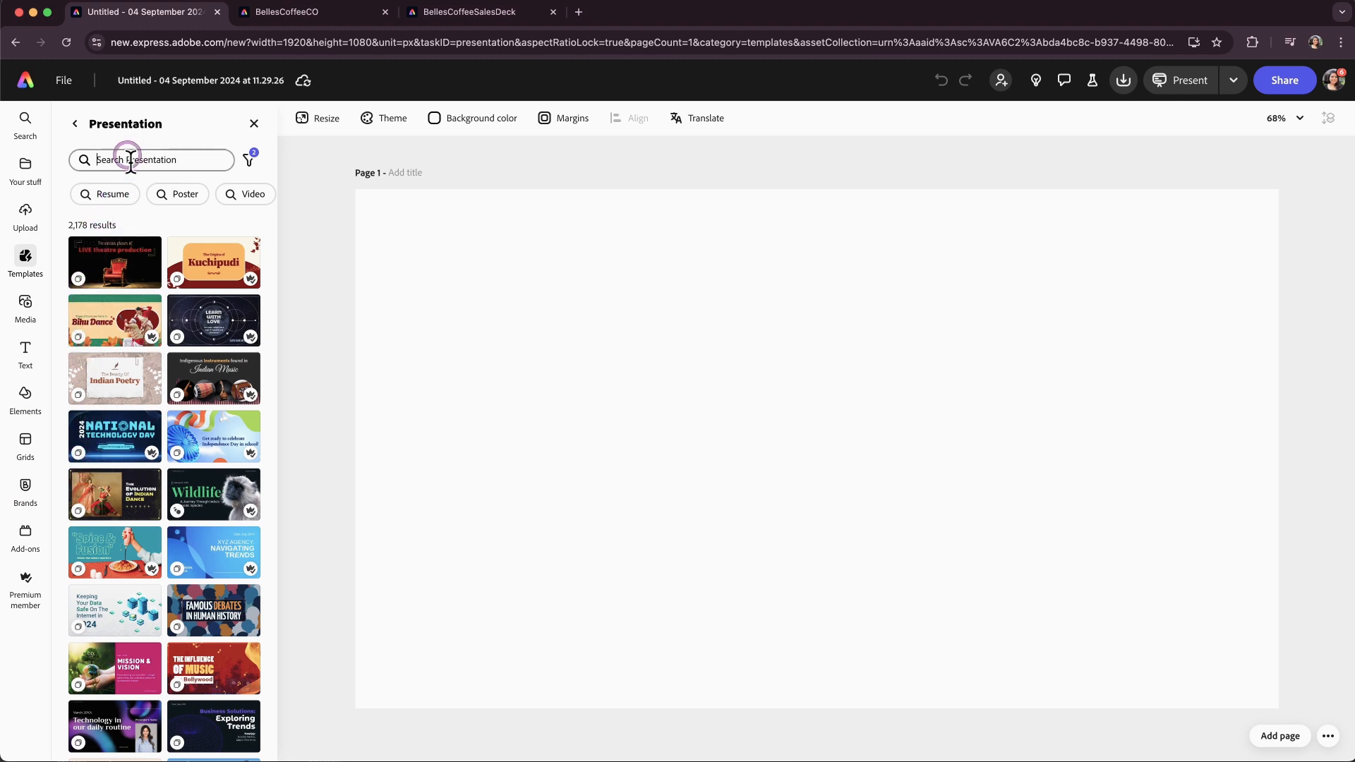
left_click(129, 248)
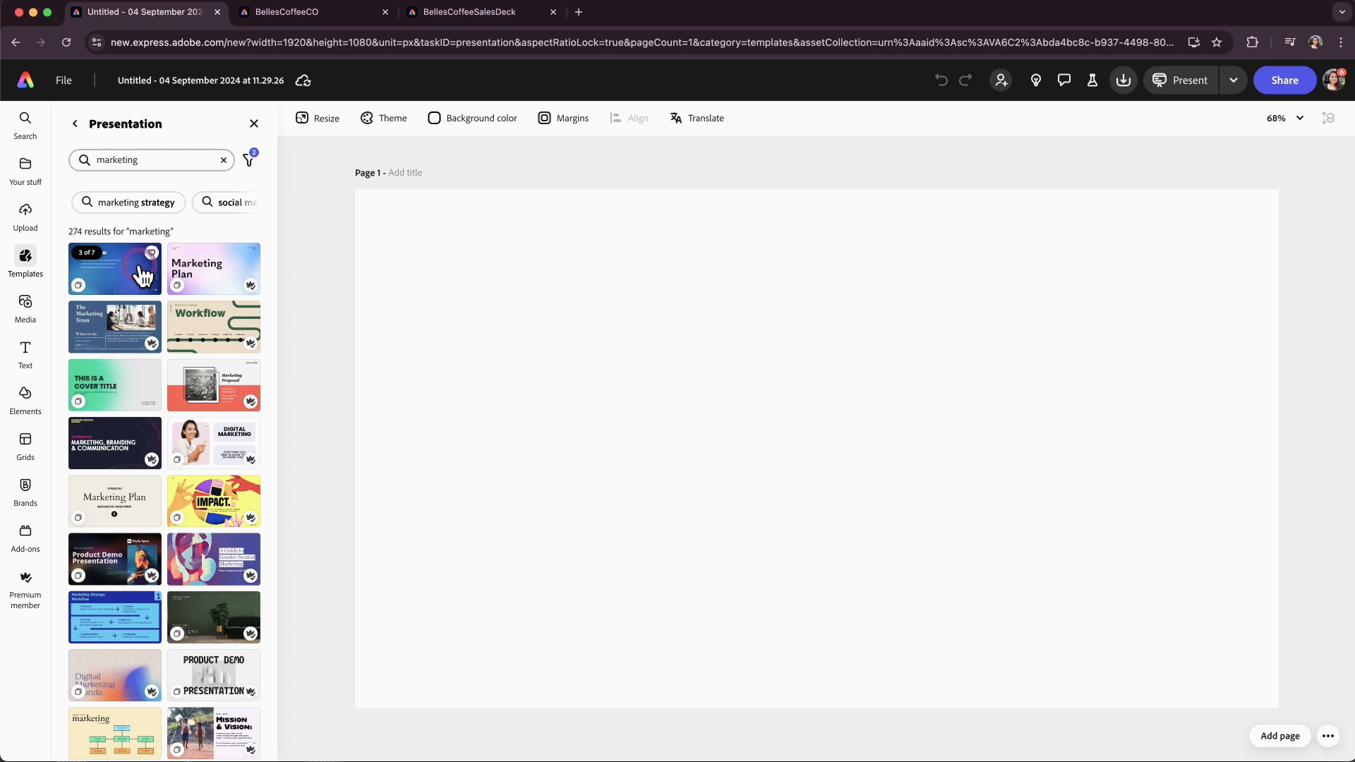
scroll(134, 550, "down", 5)
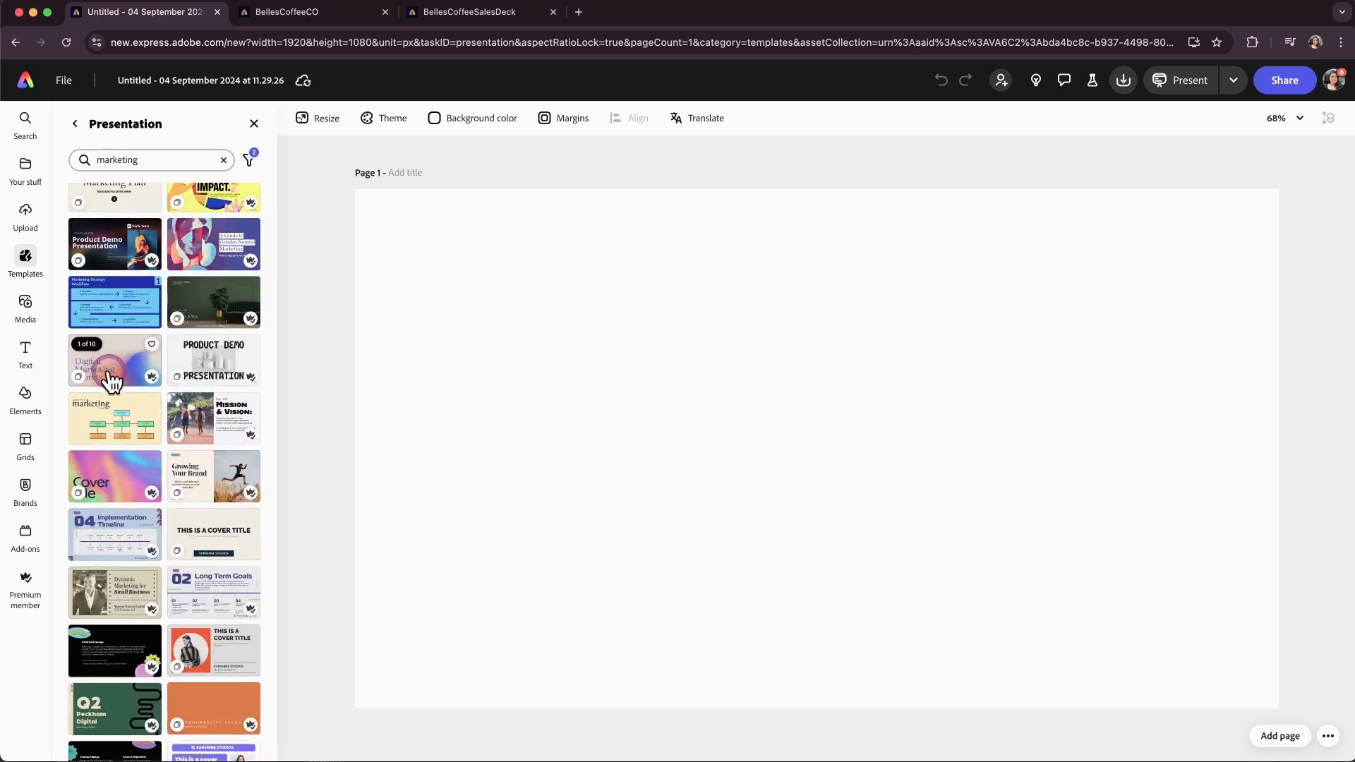
left_click(112, 382)
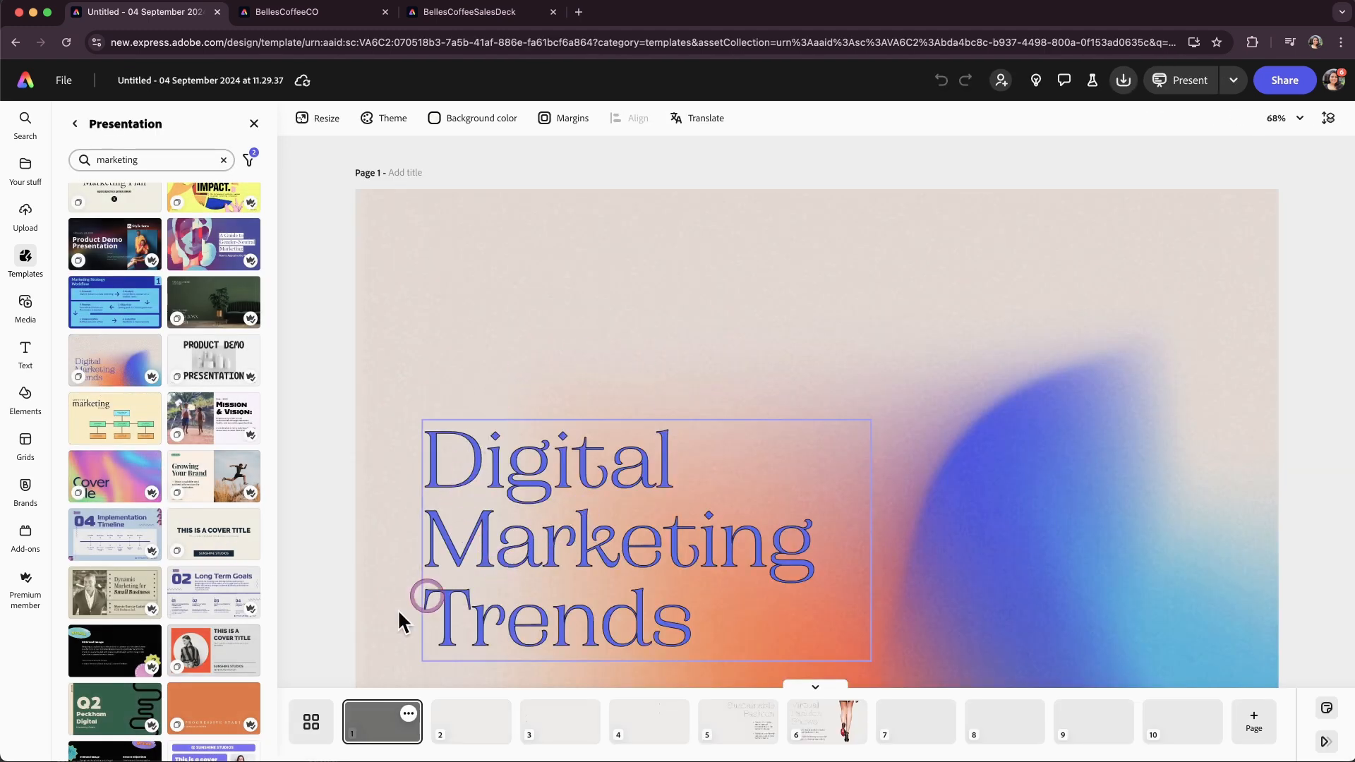
Review the template's pages in grid view, then turn on Show bleed in the margin settings.
left_click(313, 721)
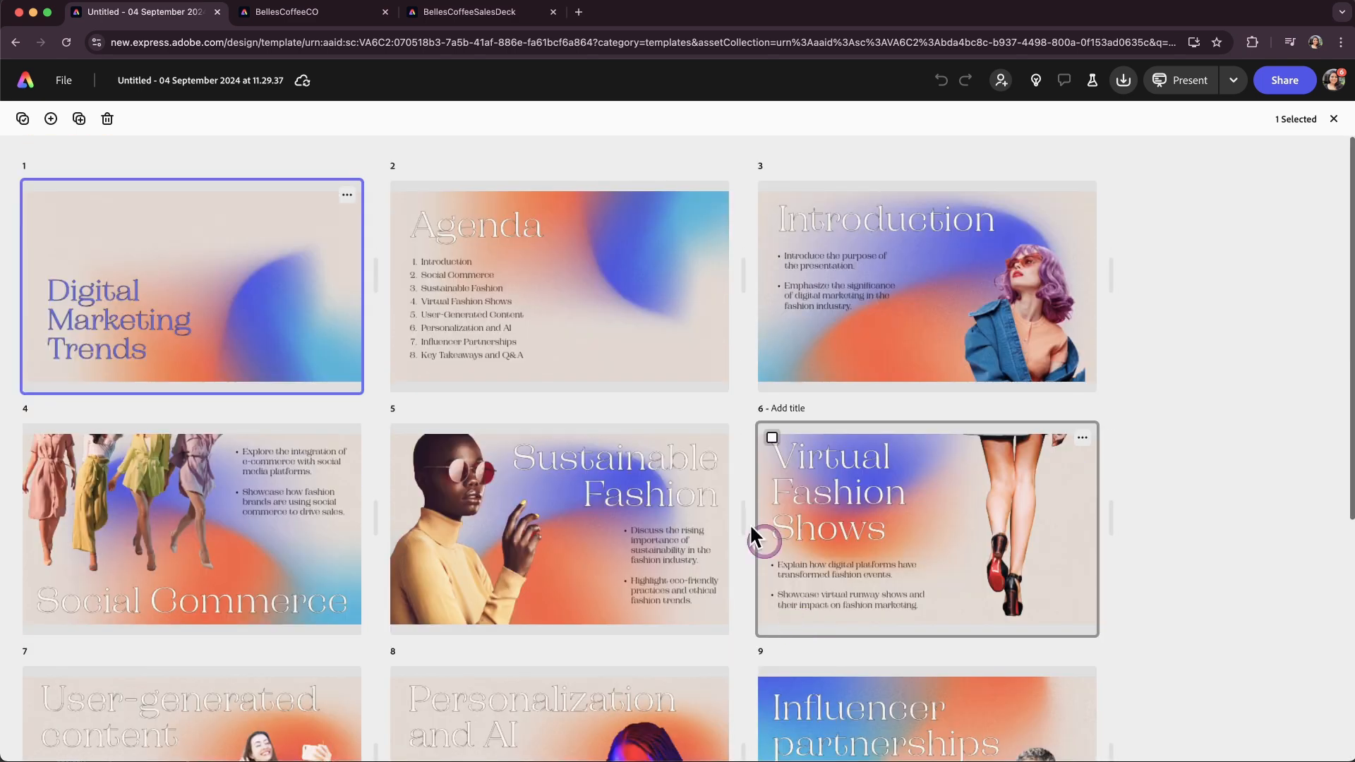
double_click(312, 325)
left_click(410, 714)
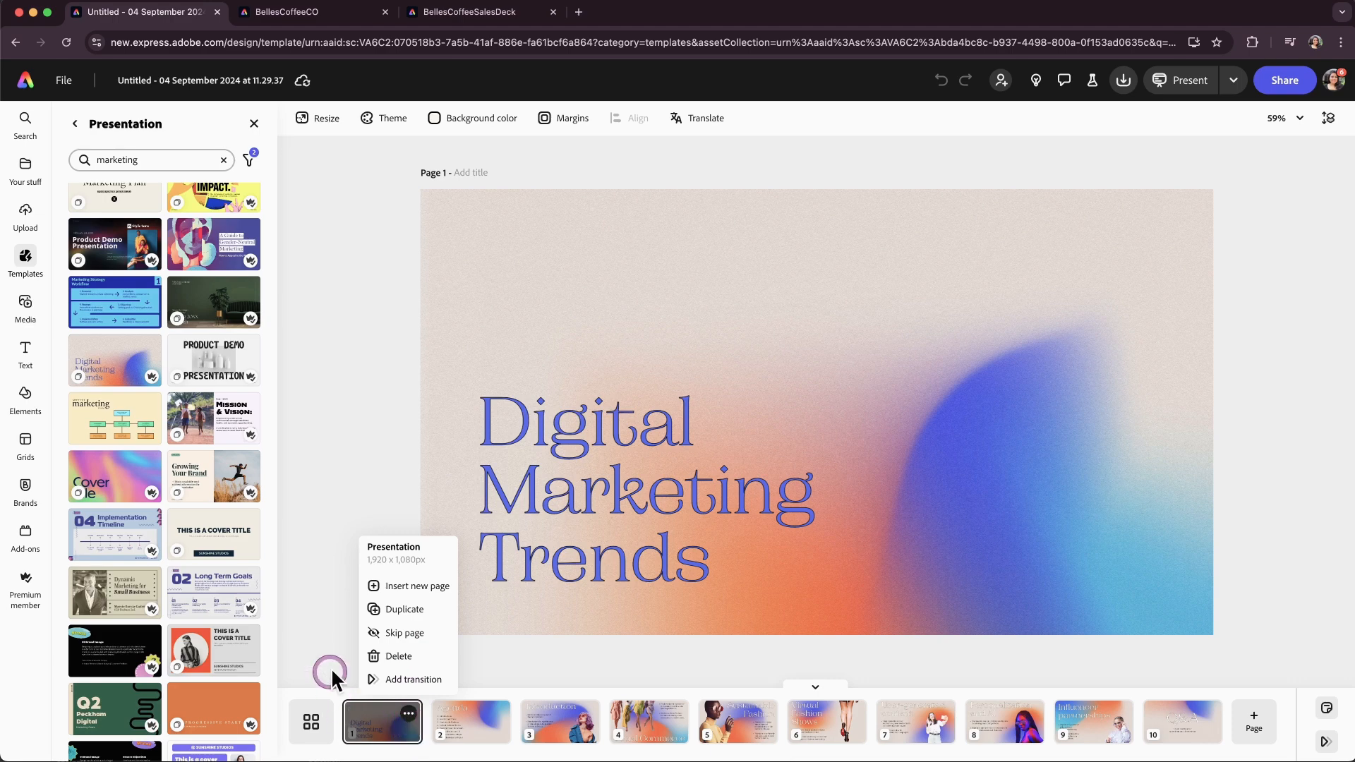
left_click(331, 624)
left_click(565, 120)
left_click(632, 151)
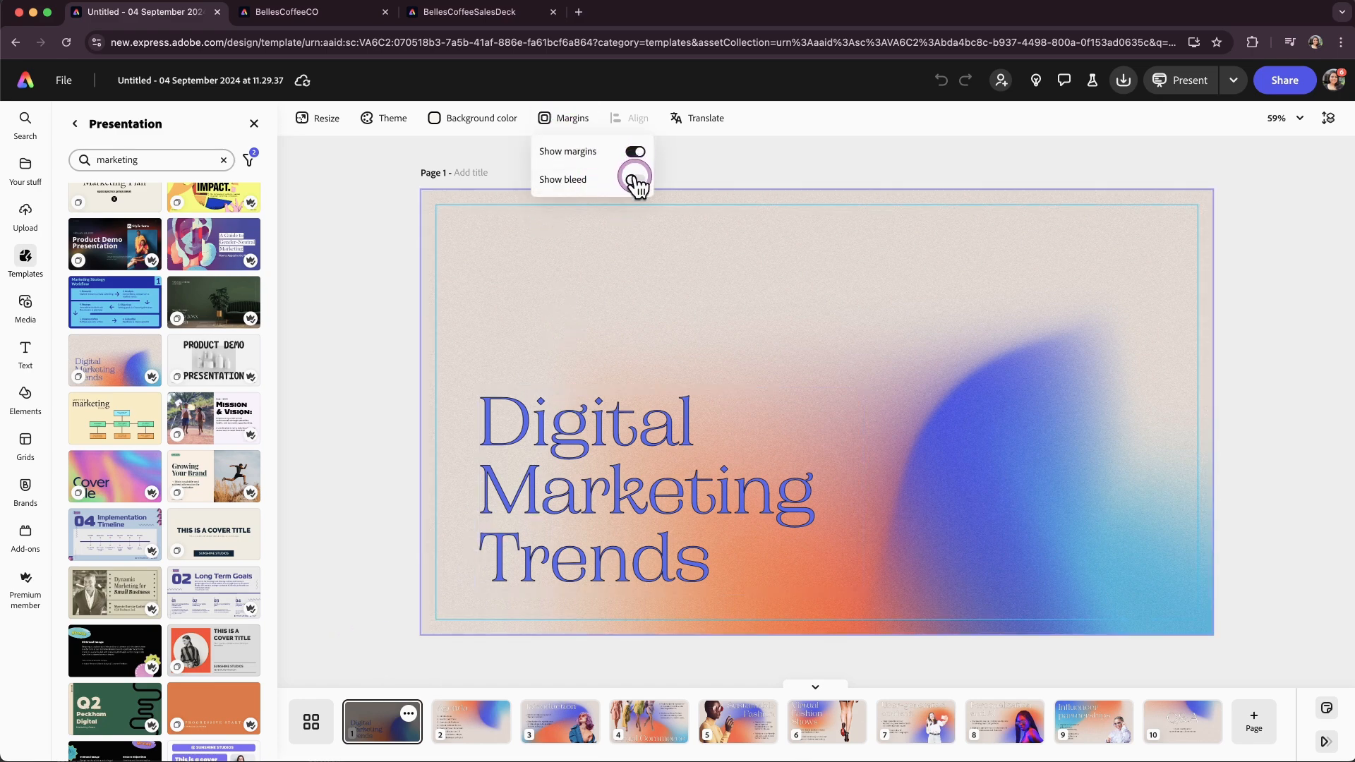
Browse through the presentation's first pages and return to page 1.
left_click(490, 730)
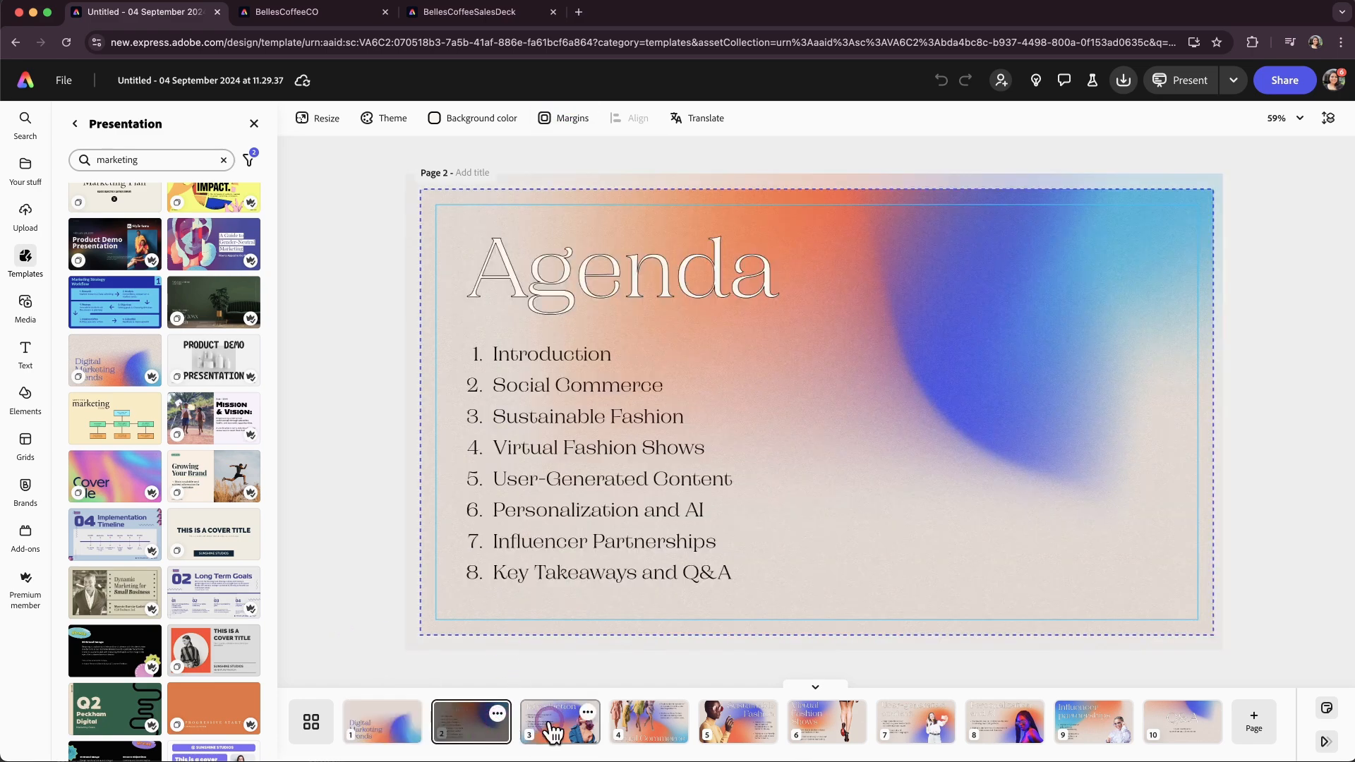
left_click(556, 730)
left_click(645, 739)
left_click(744, 738)
left_click(396, 726)
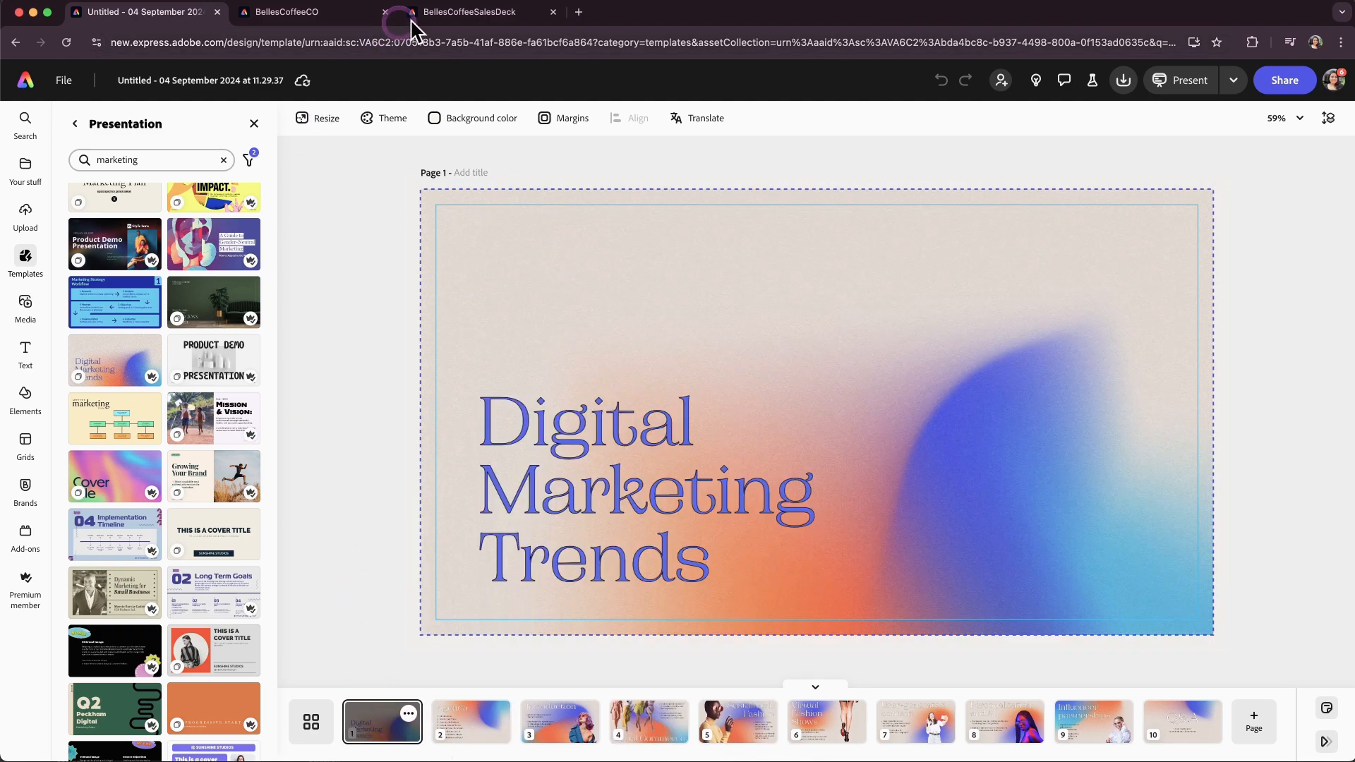
In the sales deck, replace the page 1 logo with the circular full lockup from the Belle's Coffee Co library.
left_click(455, 13)
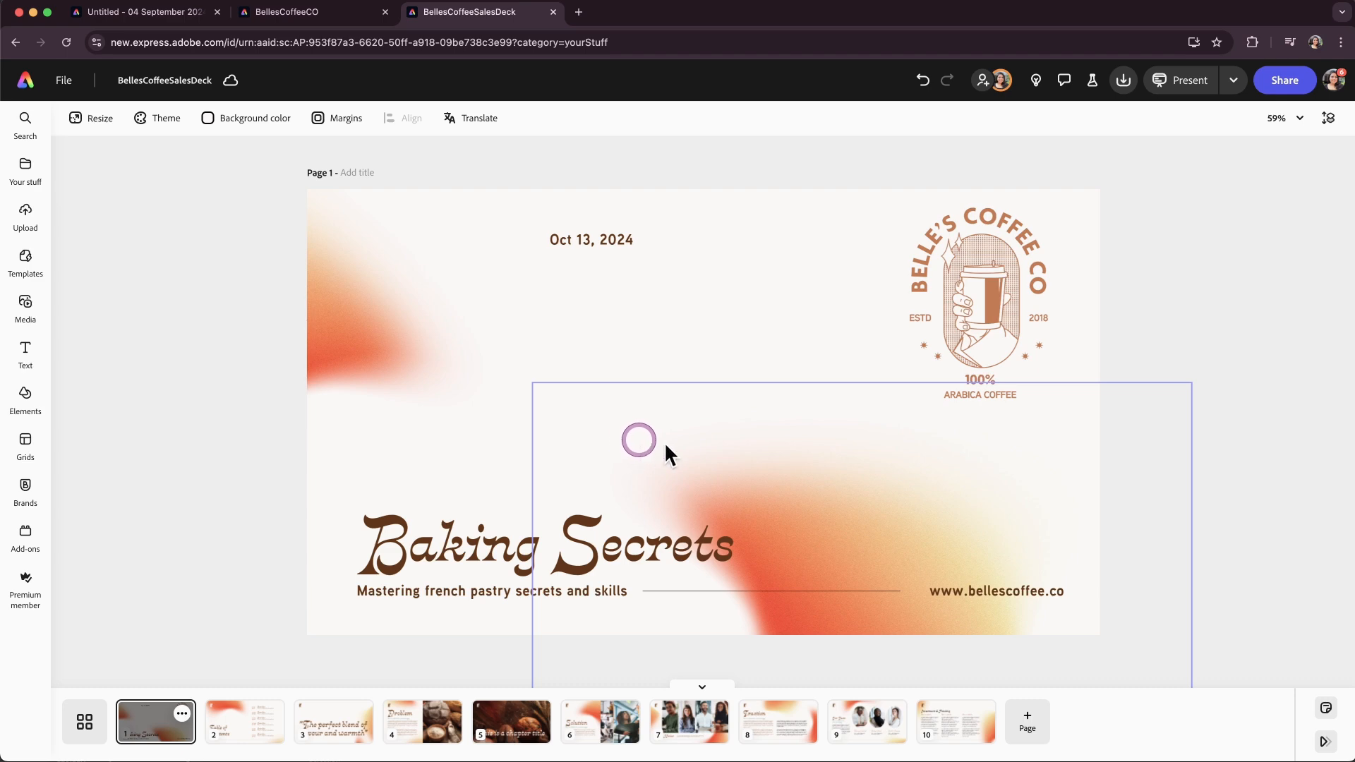
left_click(980, 301)
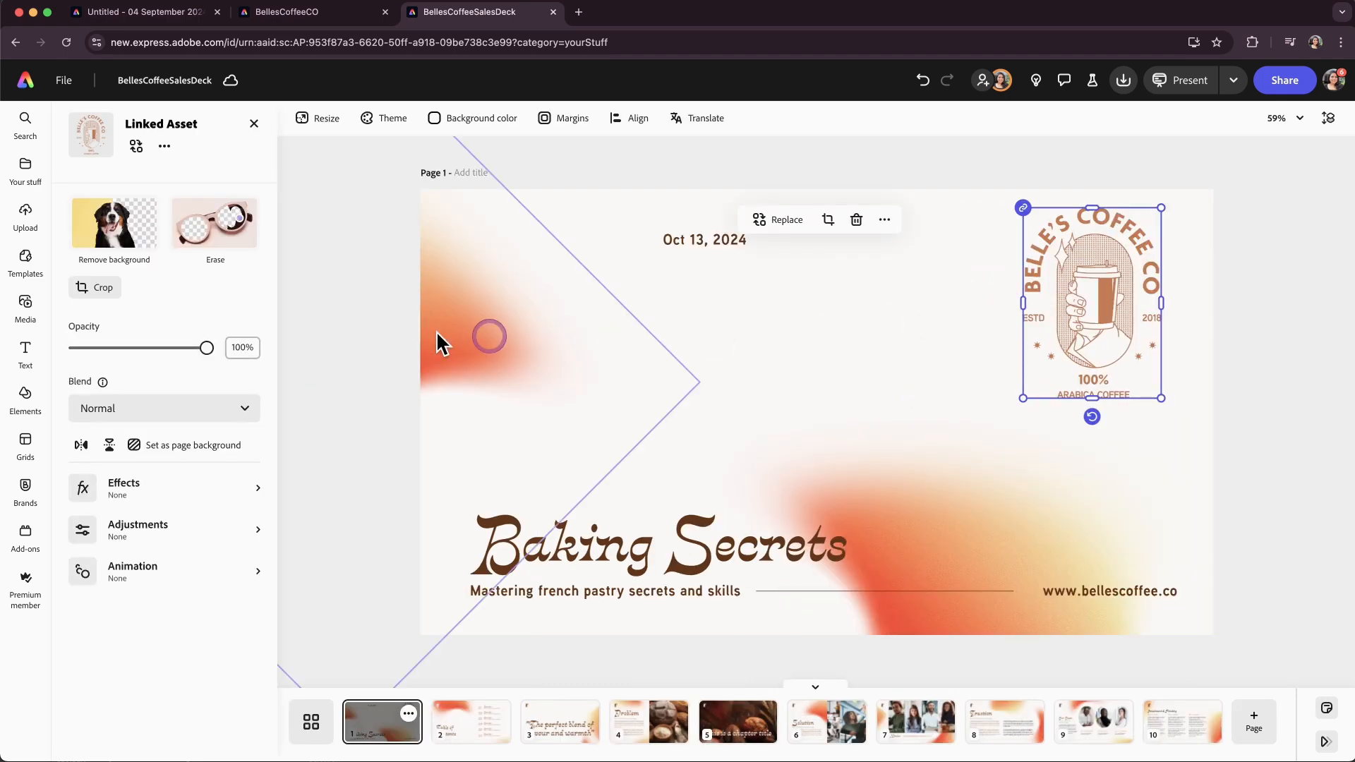
left_click(137, 147)
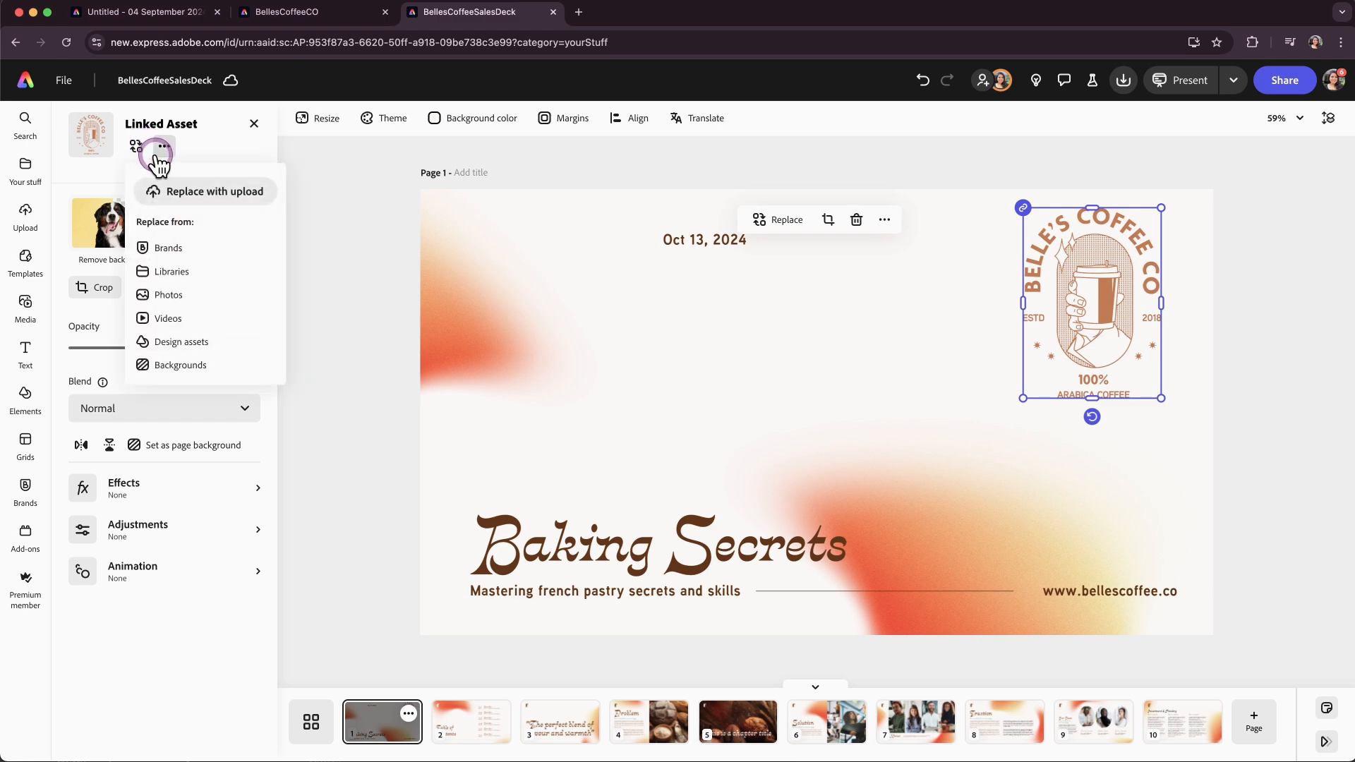
left_click(203, 276)
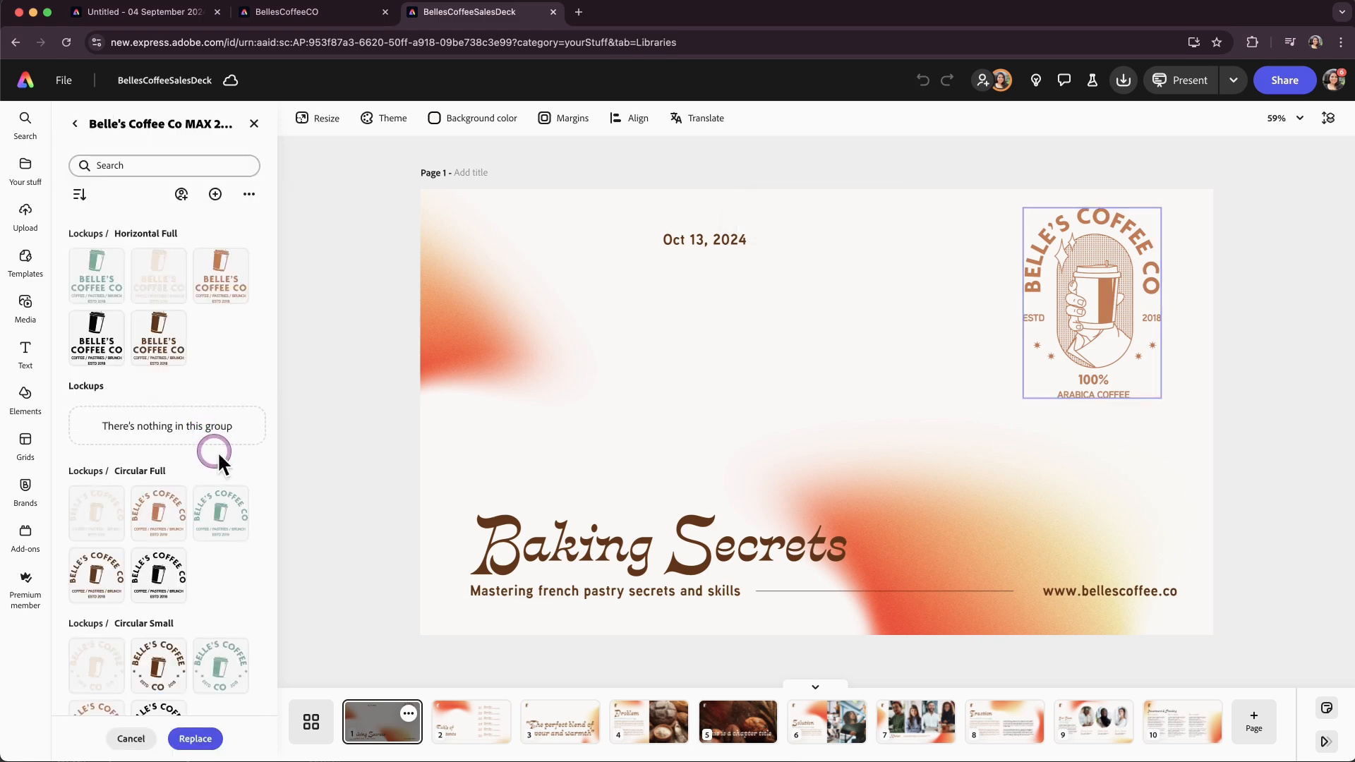
scroll(197, 662, "down", 10)
scroll(197, 662, "down", 3)
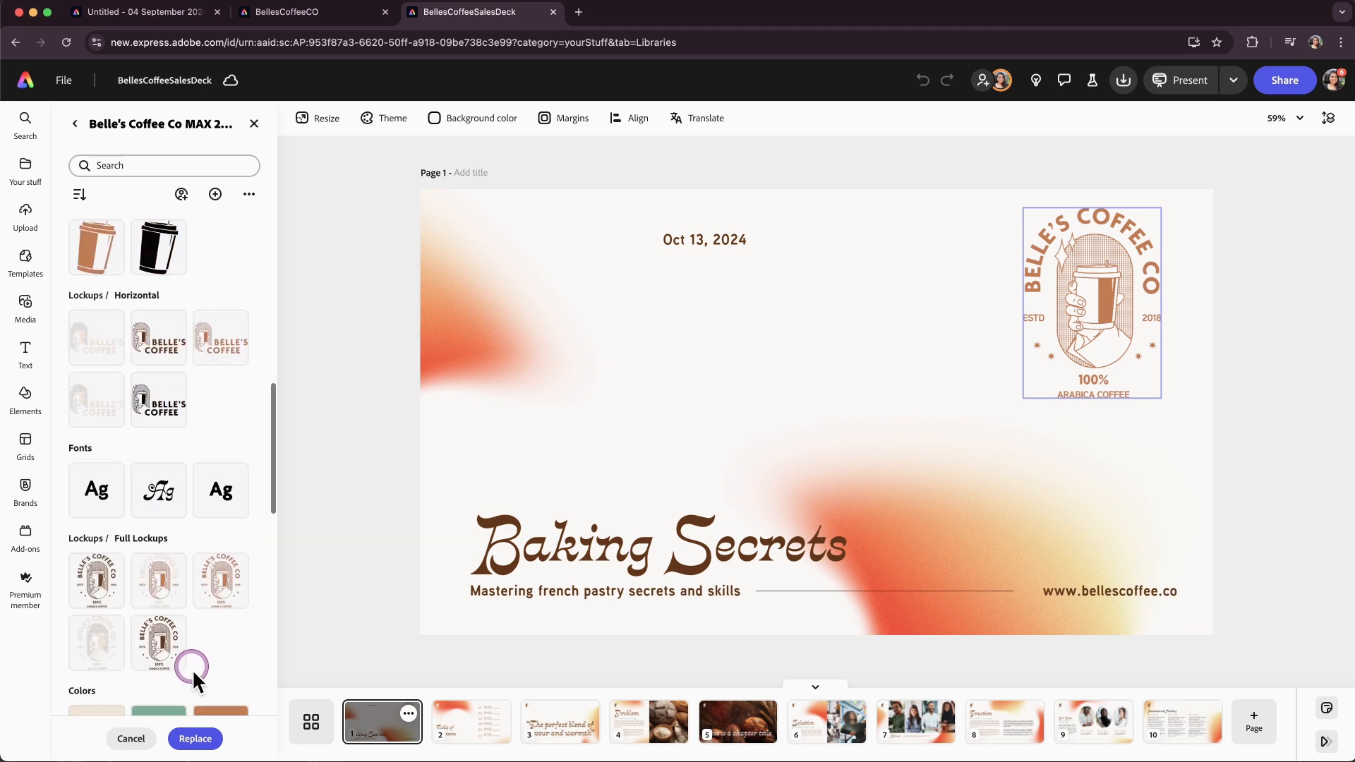
left_click(159, 655)
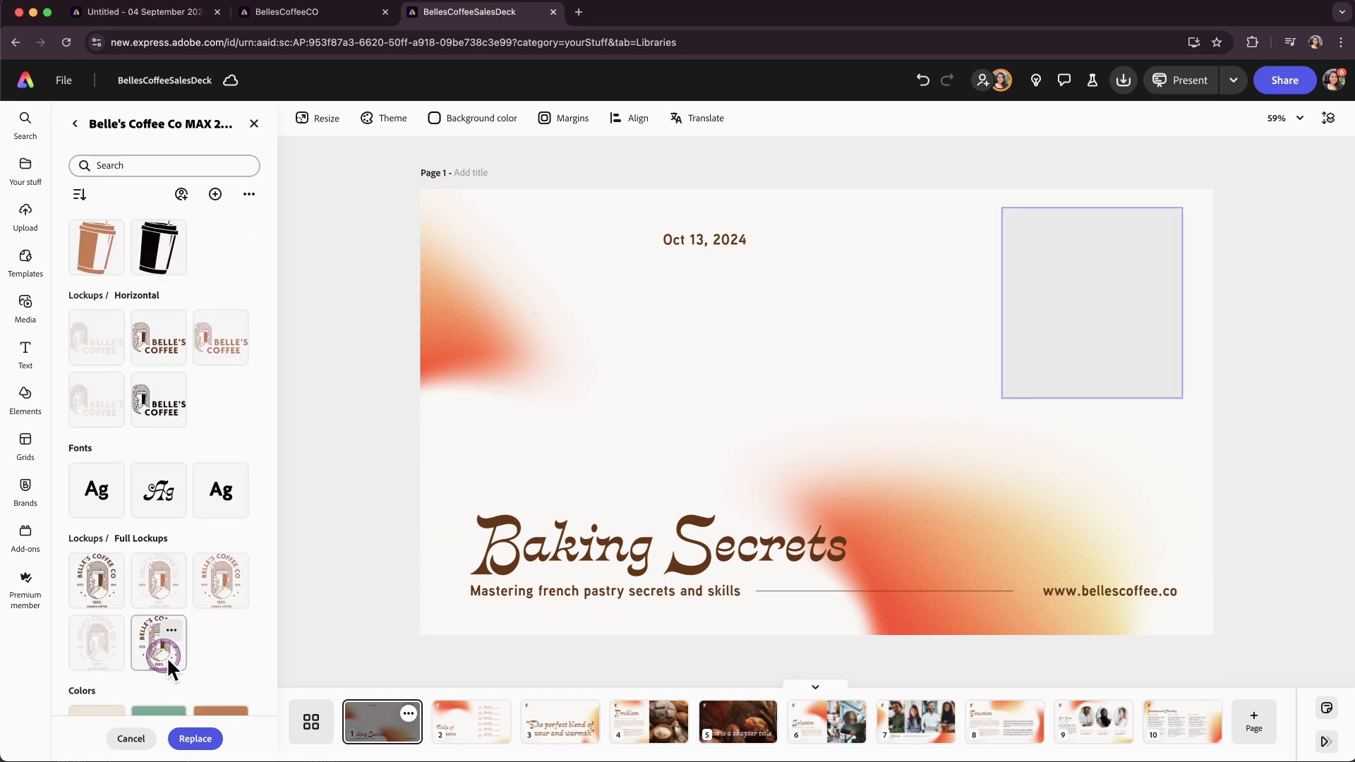
Crop the new logo on page 1 to trim the empty space around it.
double_click(1144, 280)
left_click_drag(1188, 178, 1146, 227)
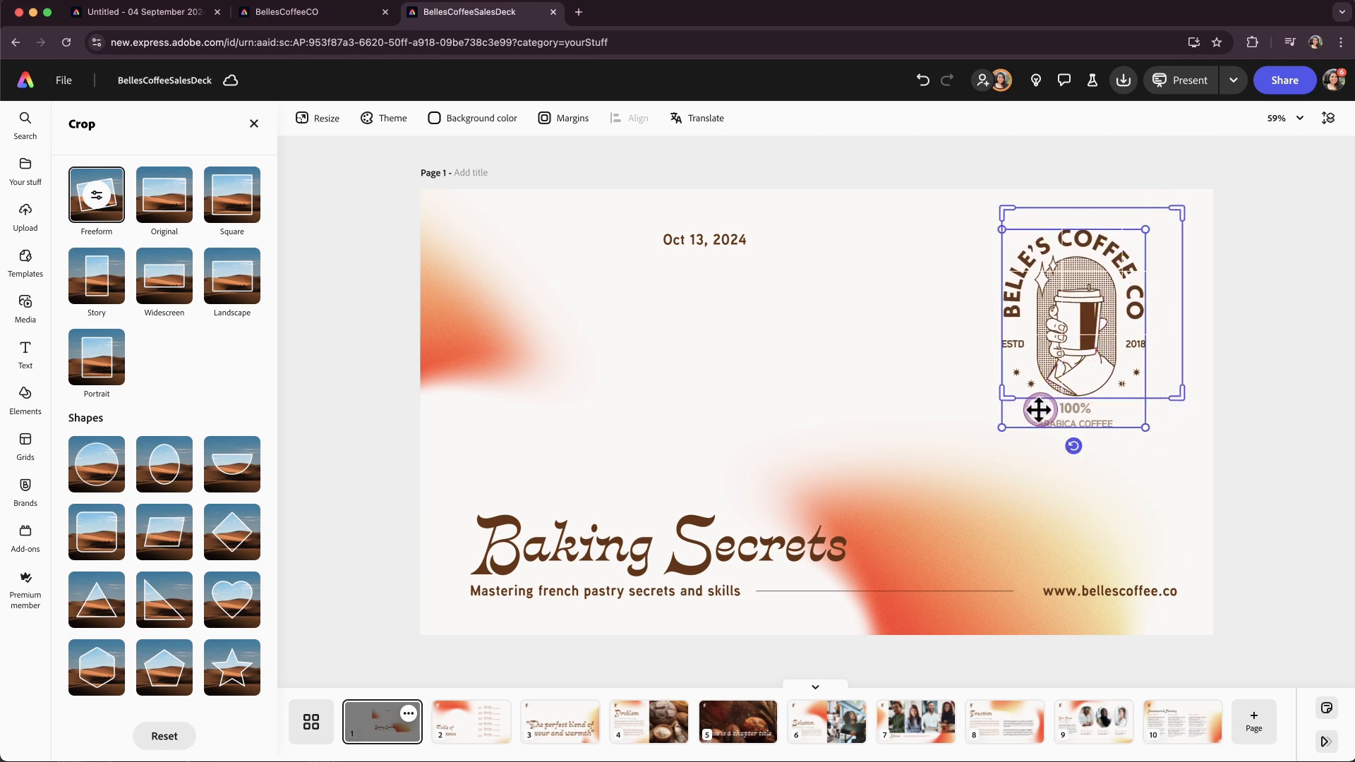
left_click_drag(1002, 427, 1028, 390)
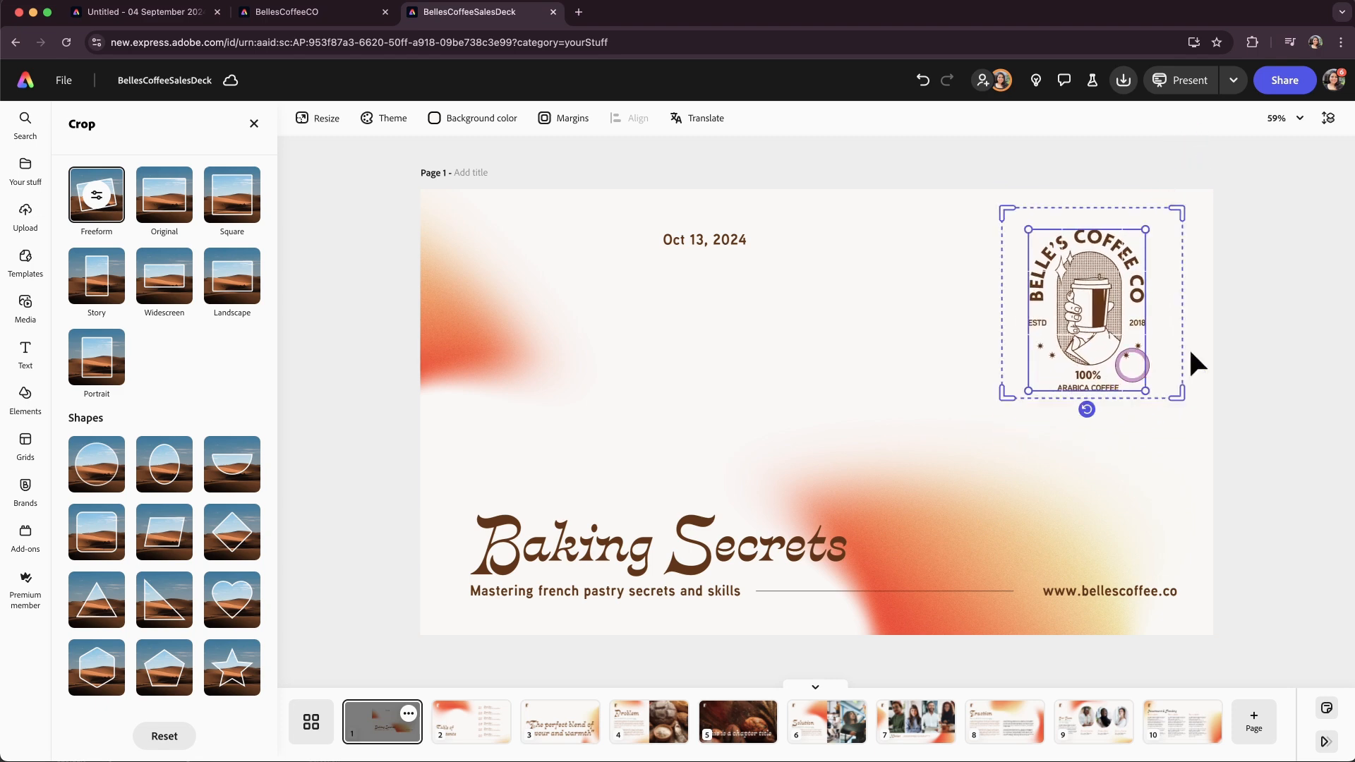
left_click(1244, 346)
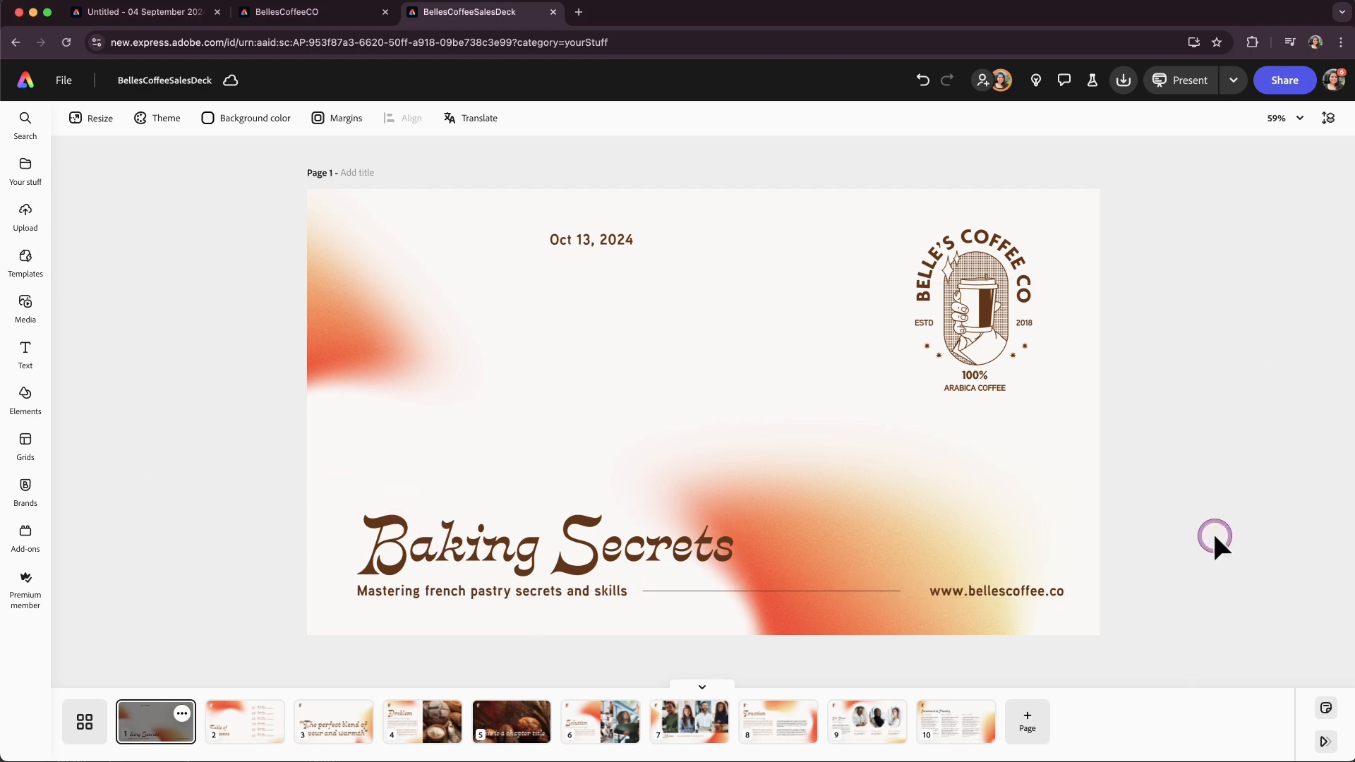
Add presenter notes to page 1: "add speaker notes", "first slide", "this should be bullets".
left_click(1328, 709)
left_click(171, 204)
type("add speaker notes")
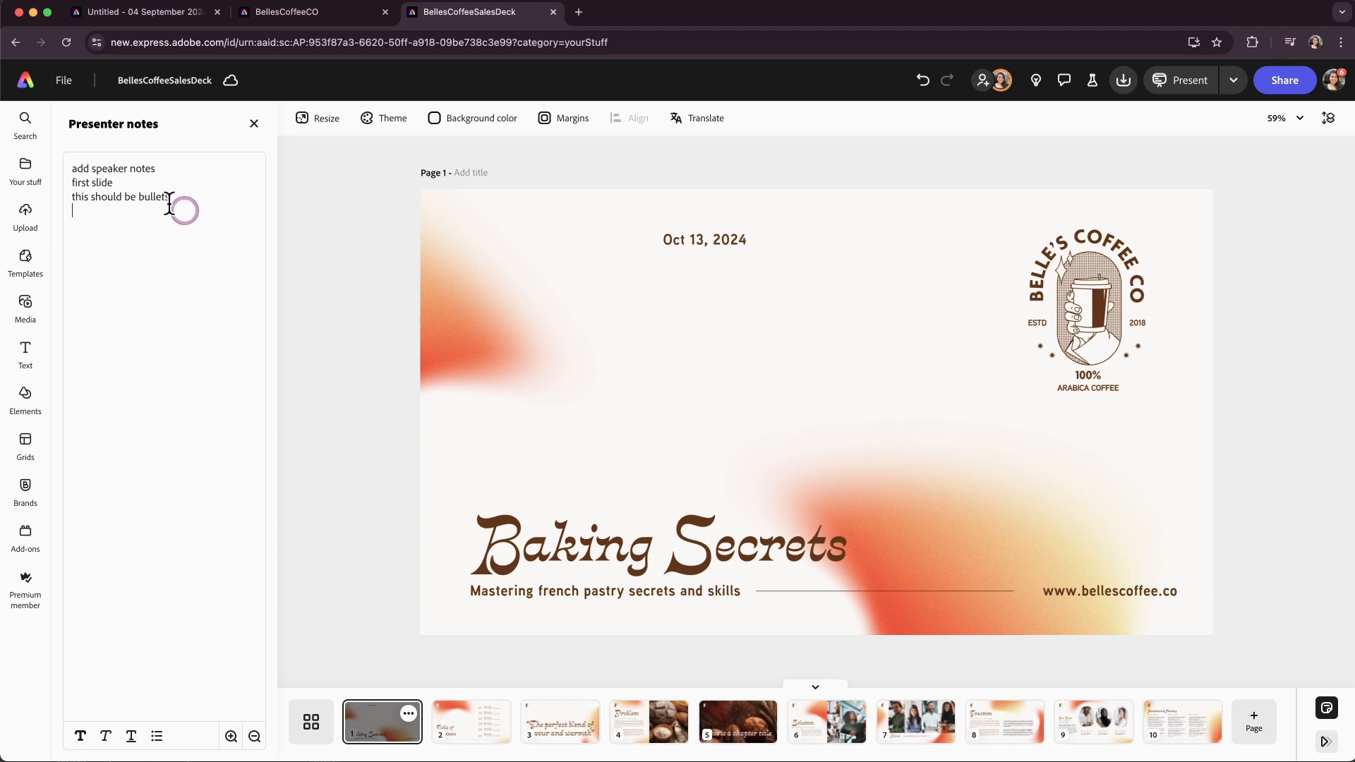
Select all the presenter notes and format them as a bulleted list, then close the notes panel.
left_click_drag(188, 212, 70, 159)
left_click(80, 737)
left_click(80, 736)
left_click(105, 736)
left_click(105, 736)
left_click(129, 737)
left_click(130, 736)
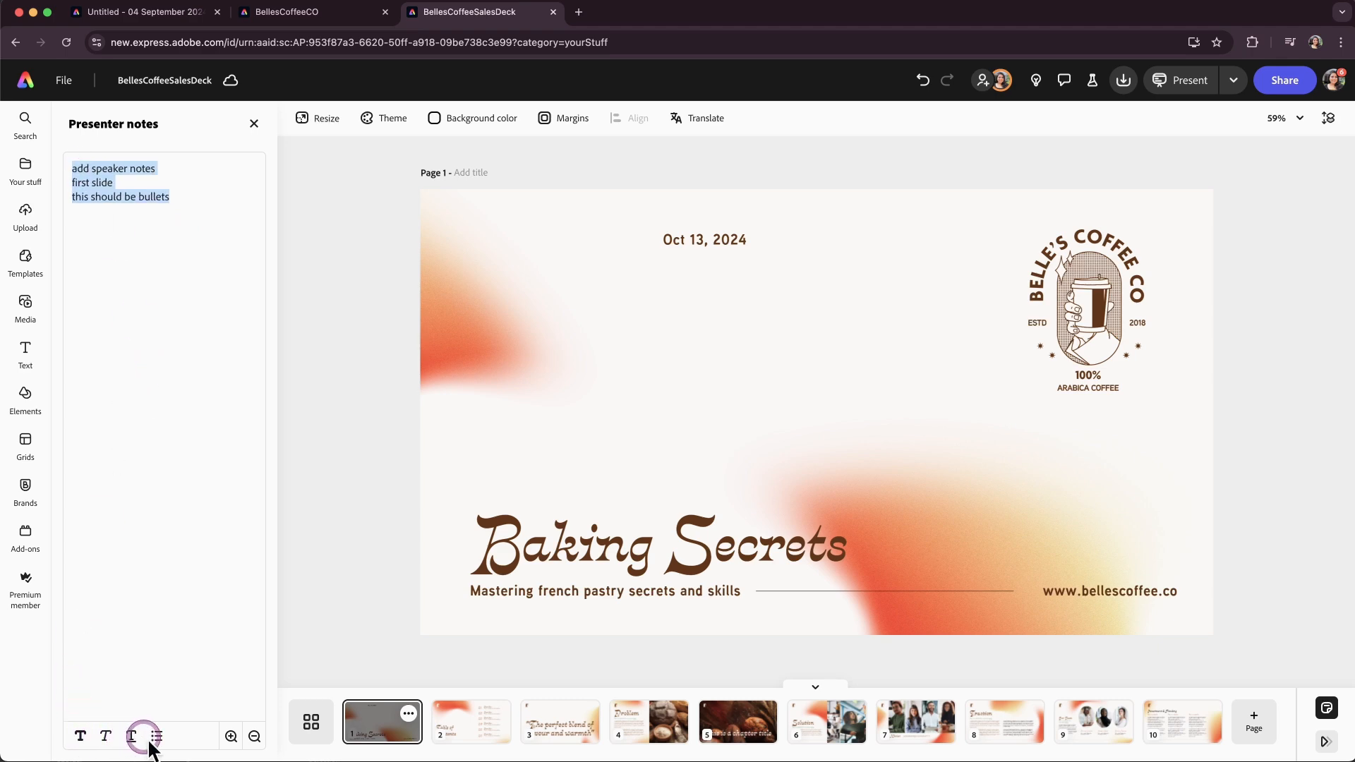
left_click(157, 736)
left_click(188, 259)
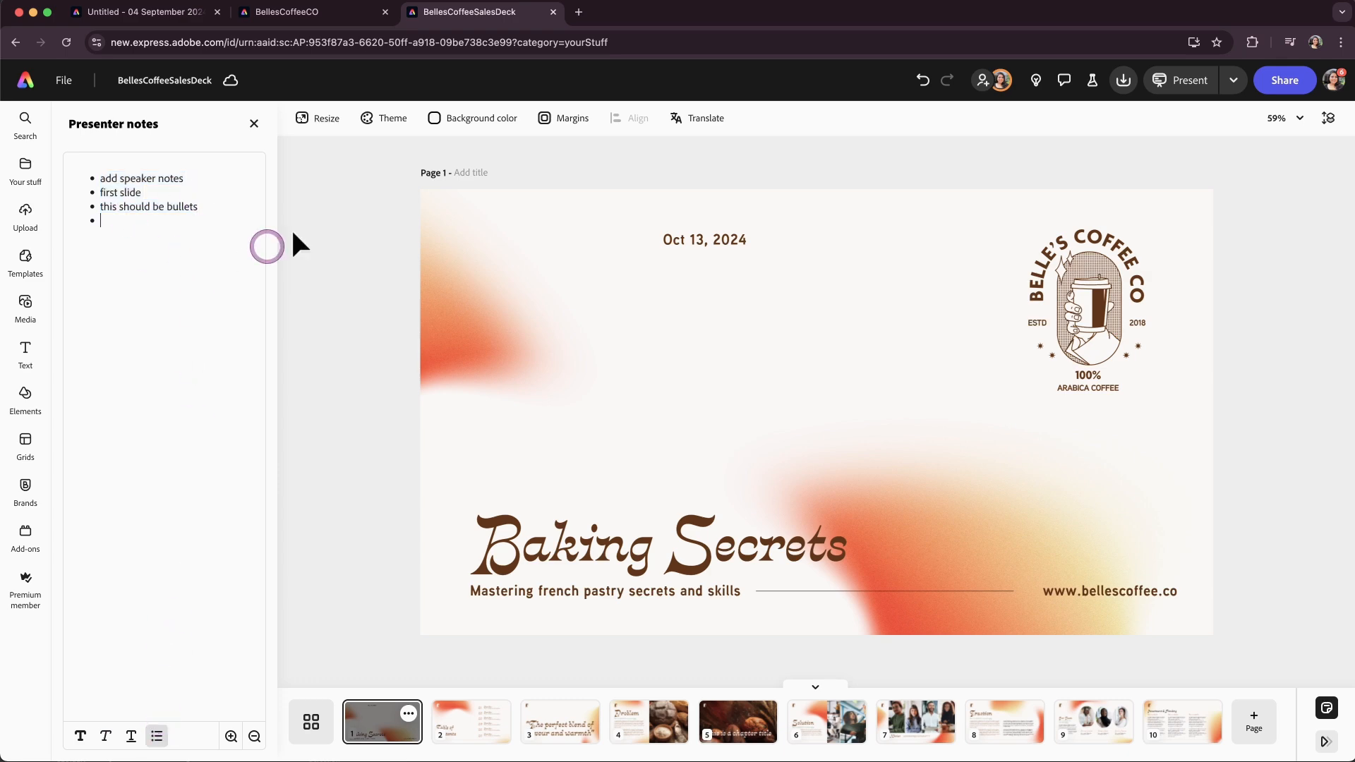
left_click(251, 125)
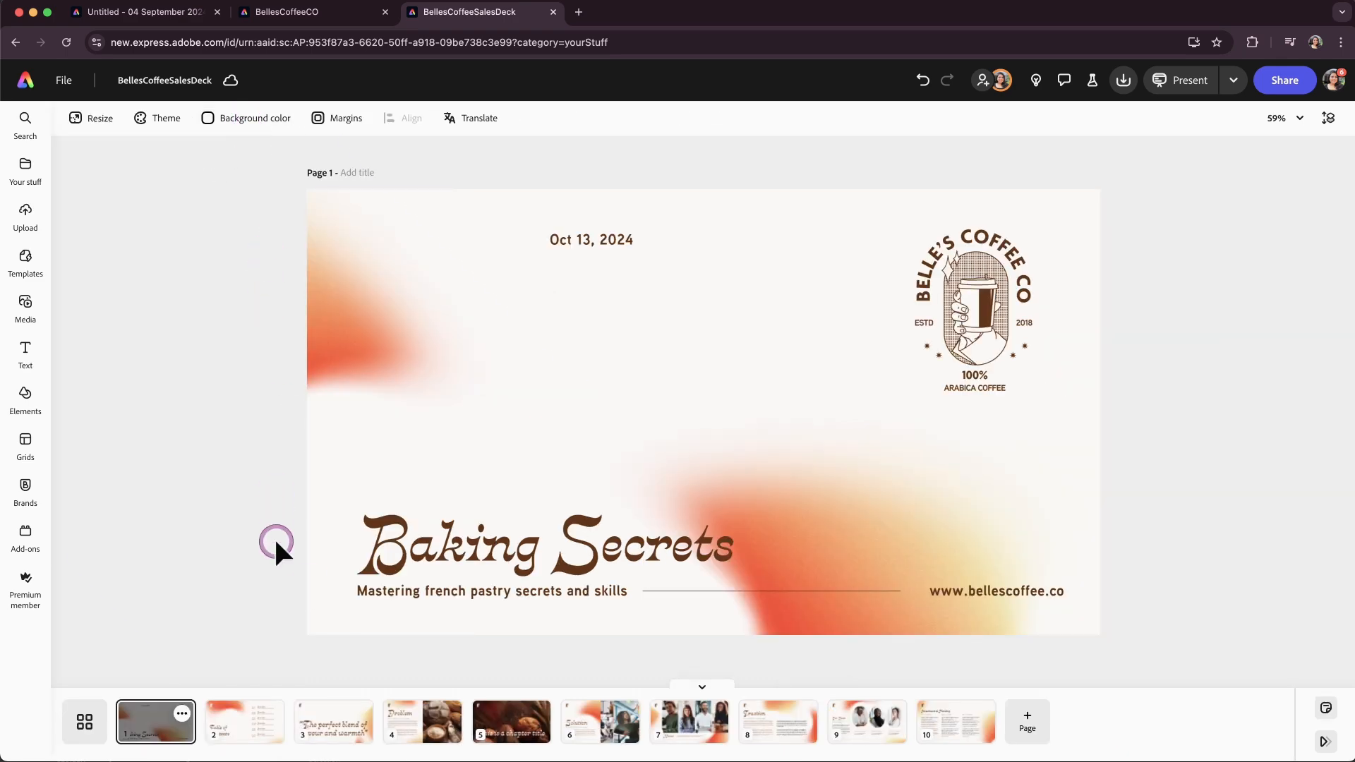
Apply a Dissolve transition with 1s duration to all pages of the deck.
left_click(1325, 742)
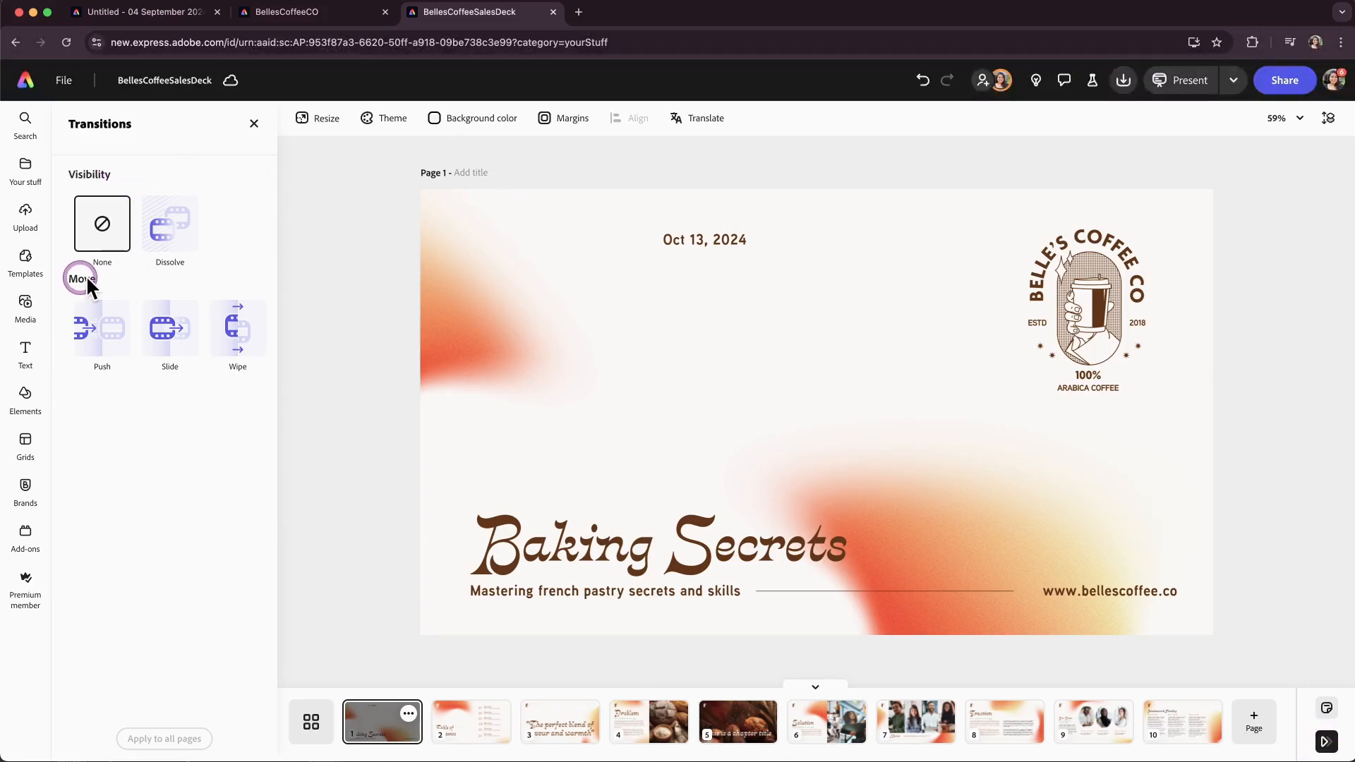
left_click(162, 240)
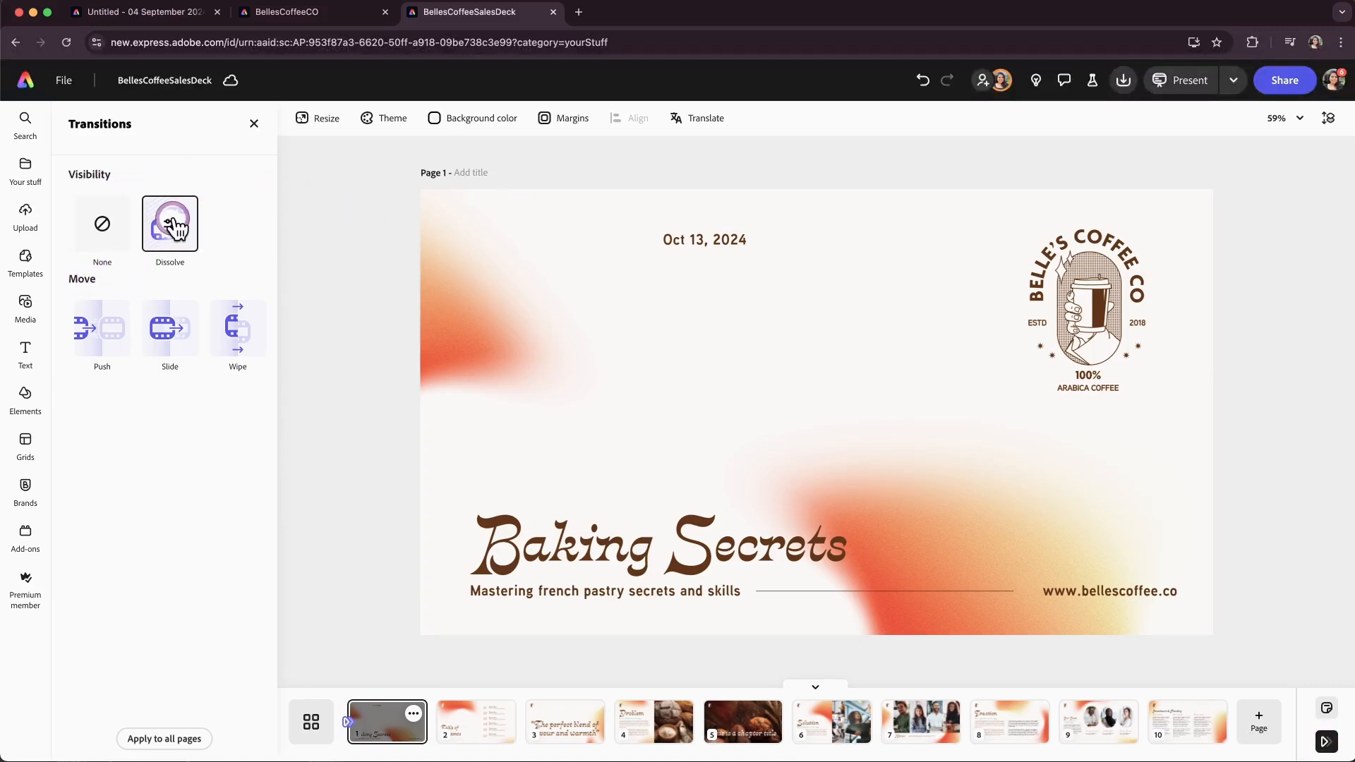
left_click(168, 224)
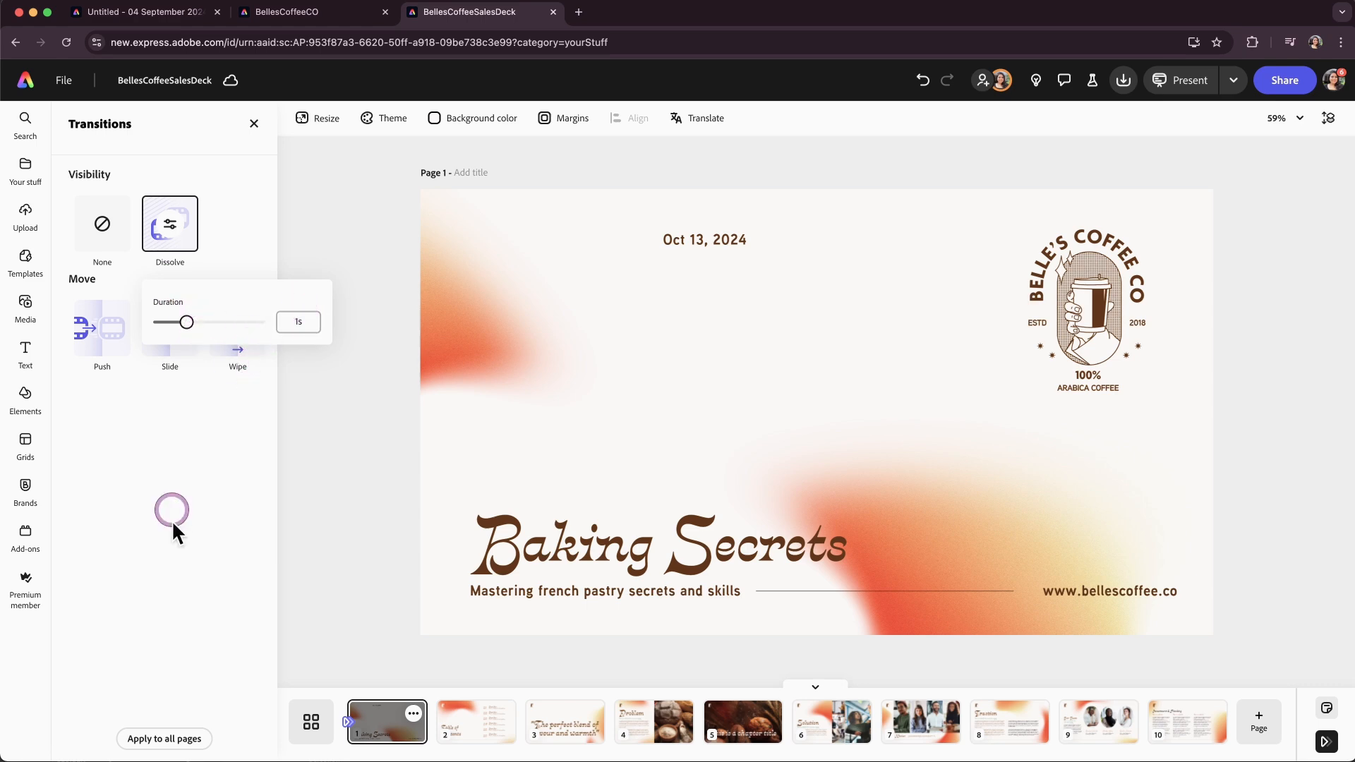
left_click(170, 529)
left_click(159, 741)
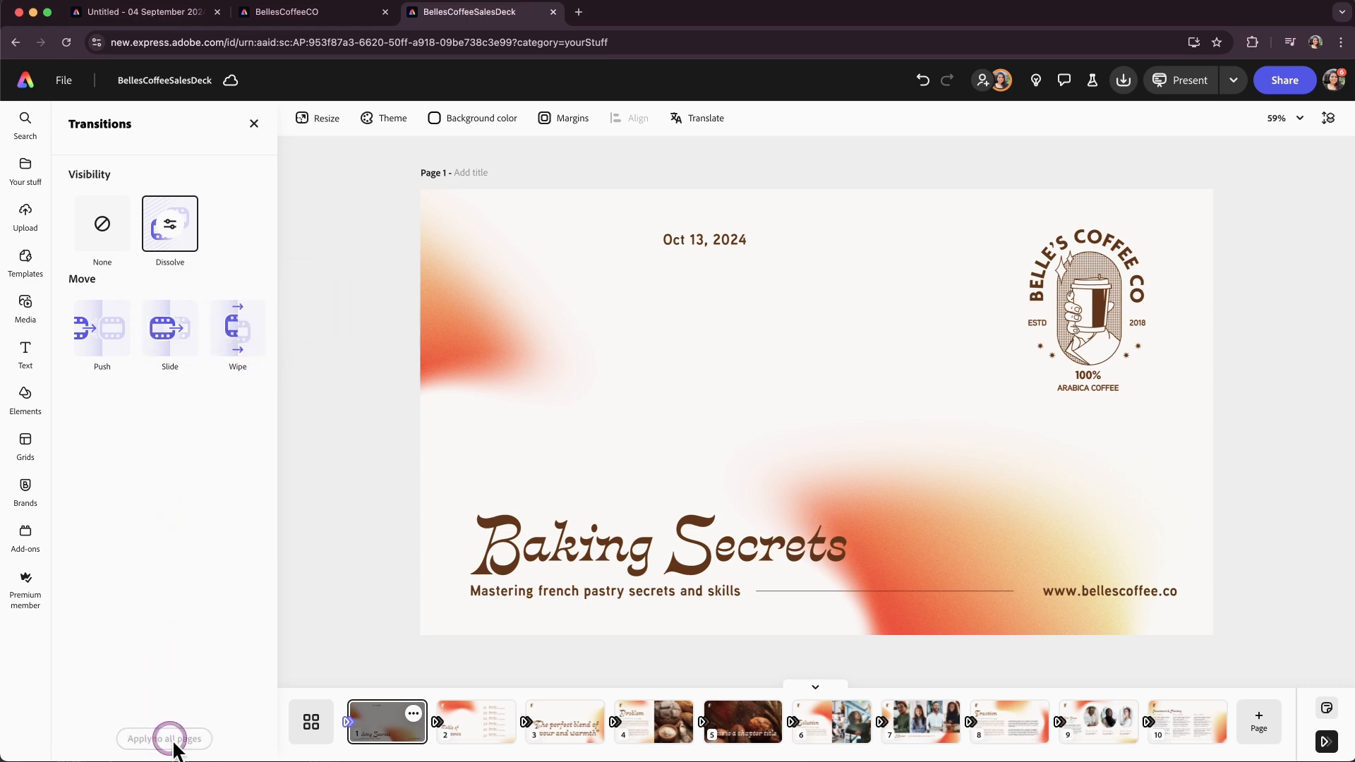
left_click(1127, 713)
Launch the presentation in presenter mode and arrange the presenter window beside the audience view.
left_click(1234, 80)
left_click(1164, 221)
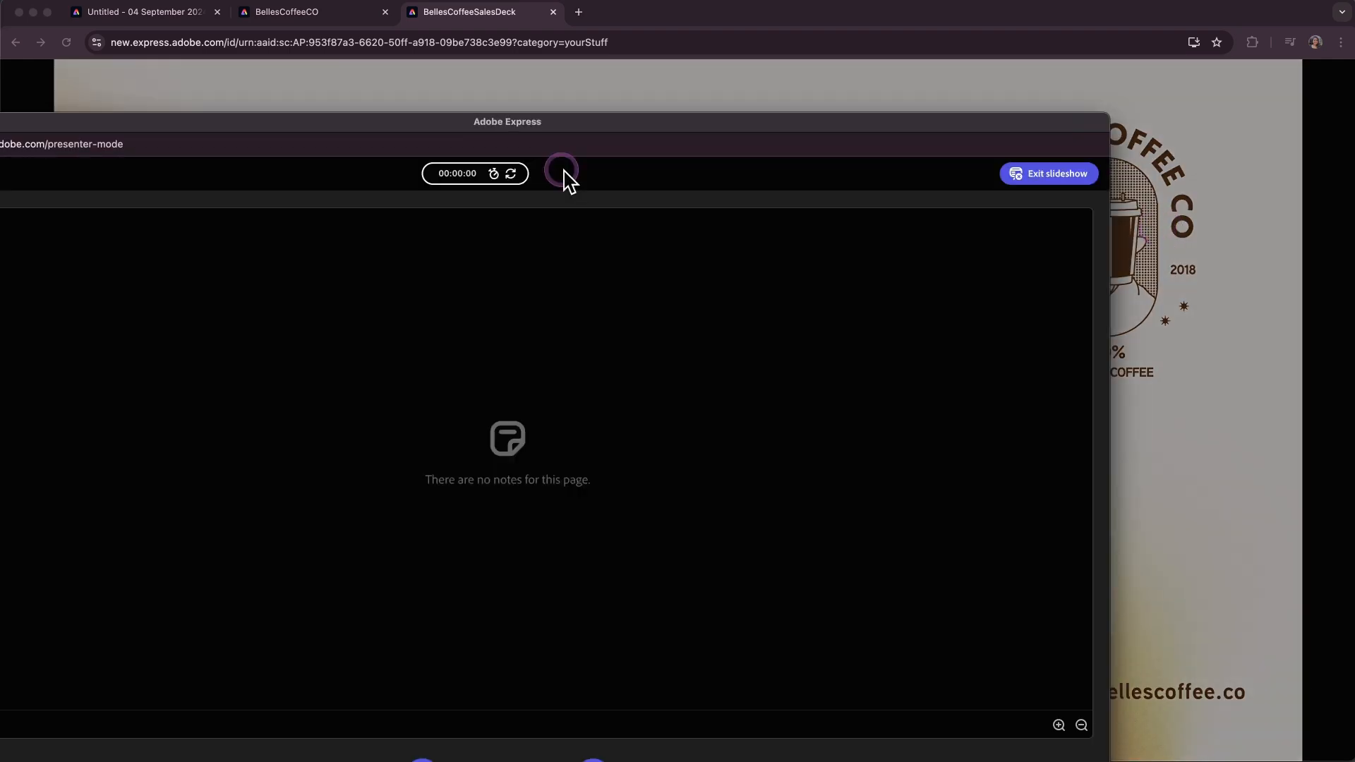
left_click(547, 123)
left_click_drag(548, 124, 673, 19)
left_click(753, 287)
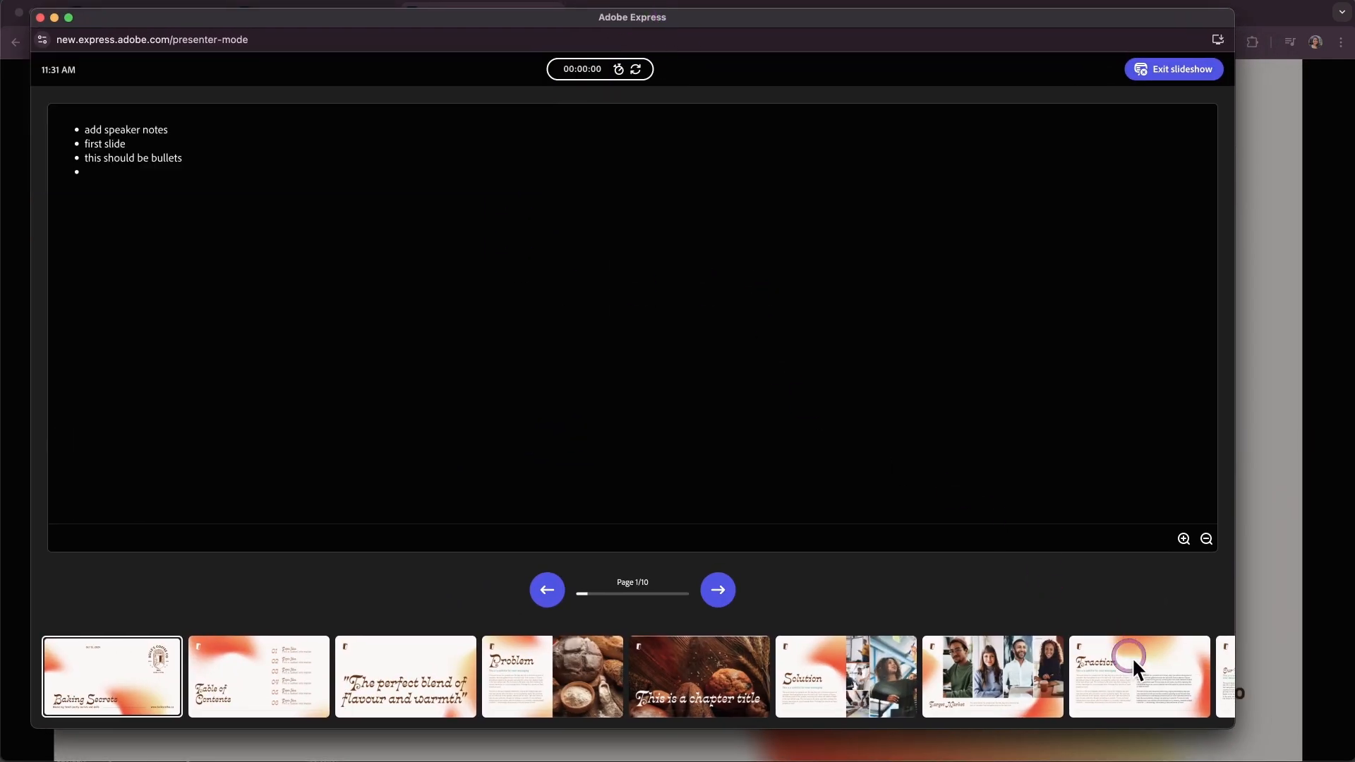
left_click_drag(1232, 727, 448, 738)
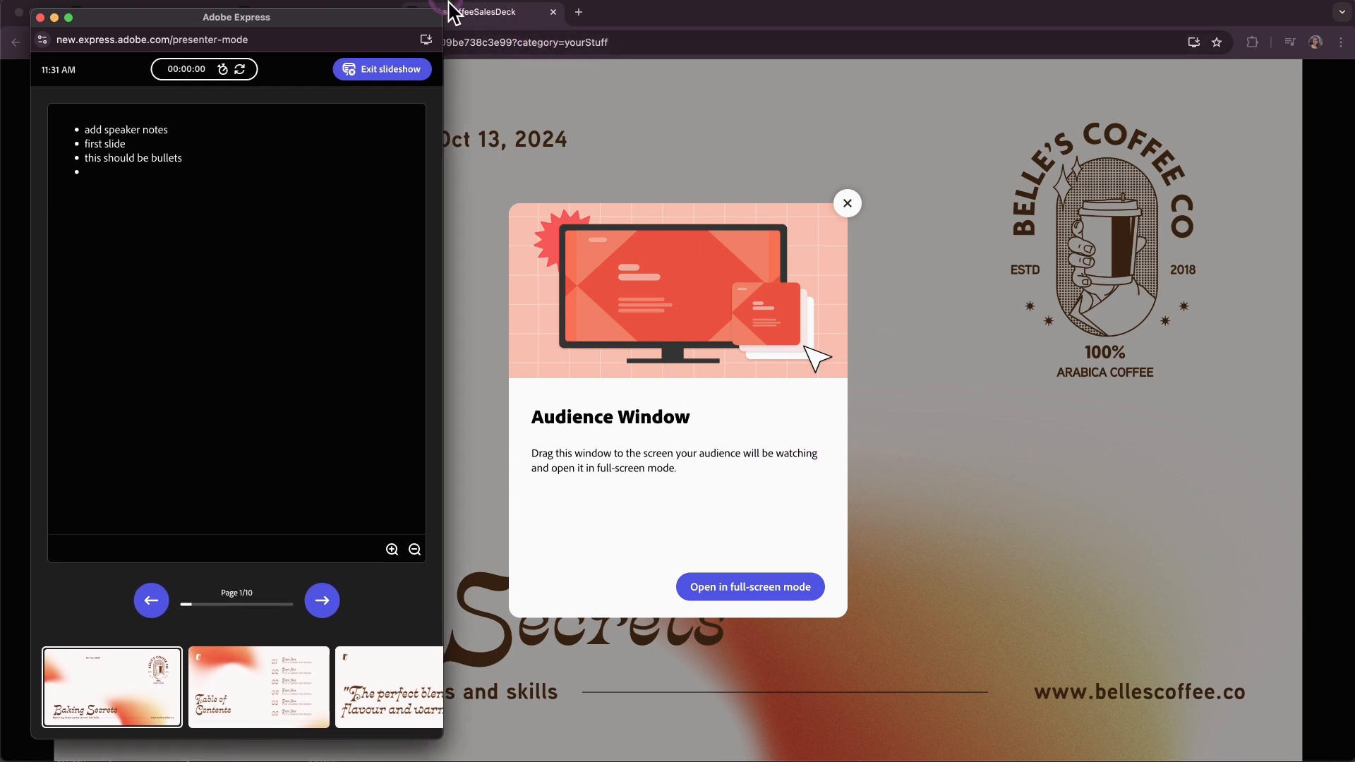
left_click_drag(449, 18, 707, 9)
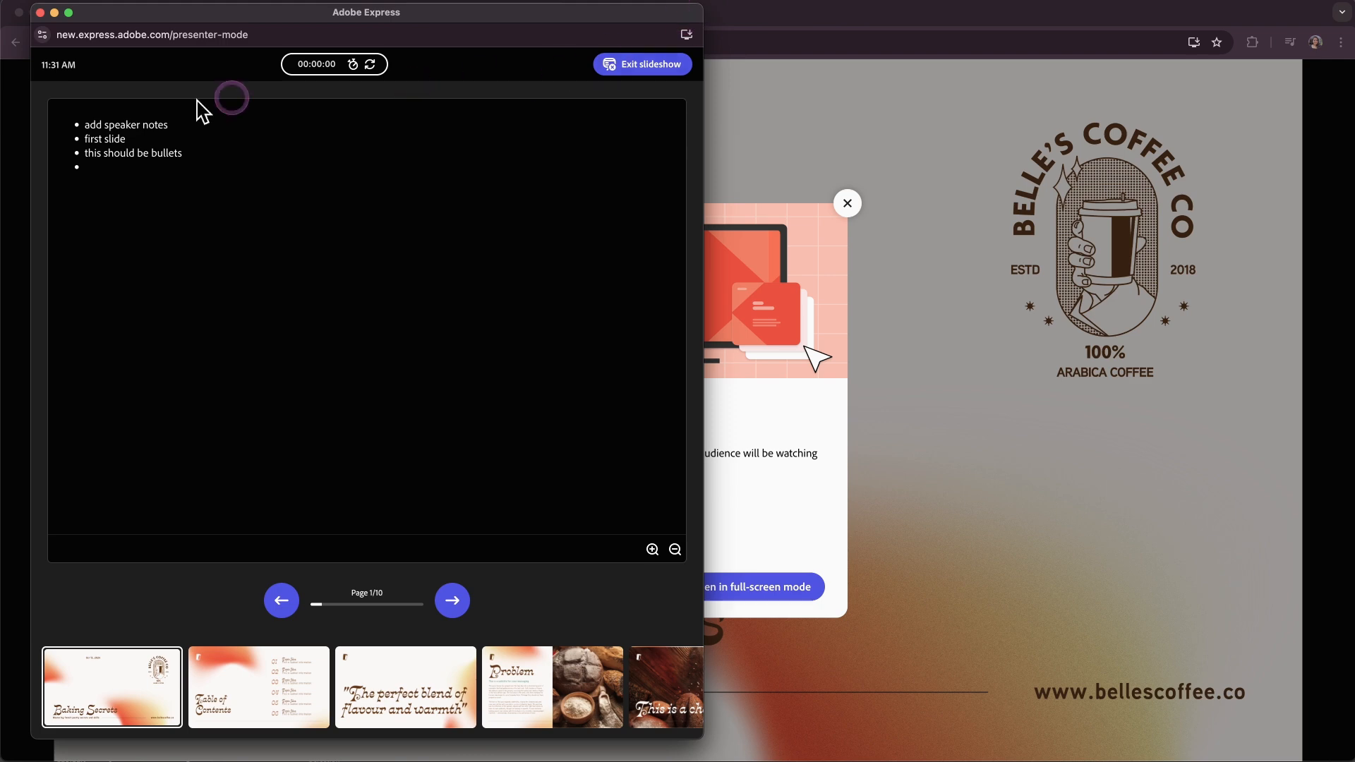
Start the presenter timer, advance through the slides to page 4, and exit the slideshow.
left_click(353, 64)
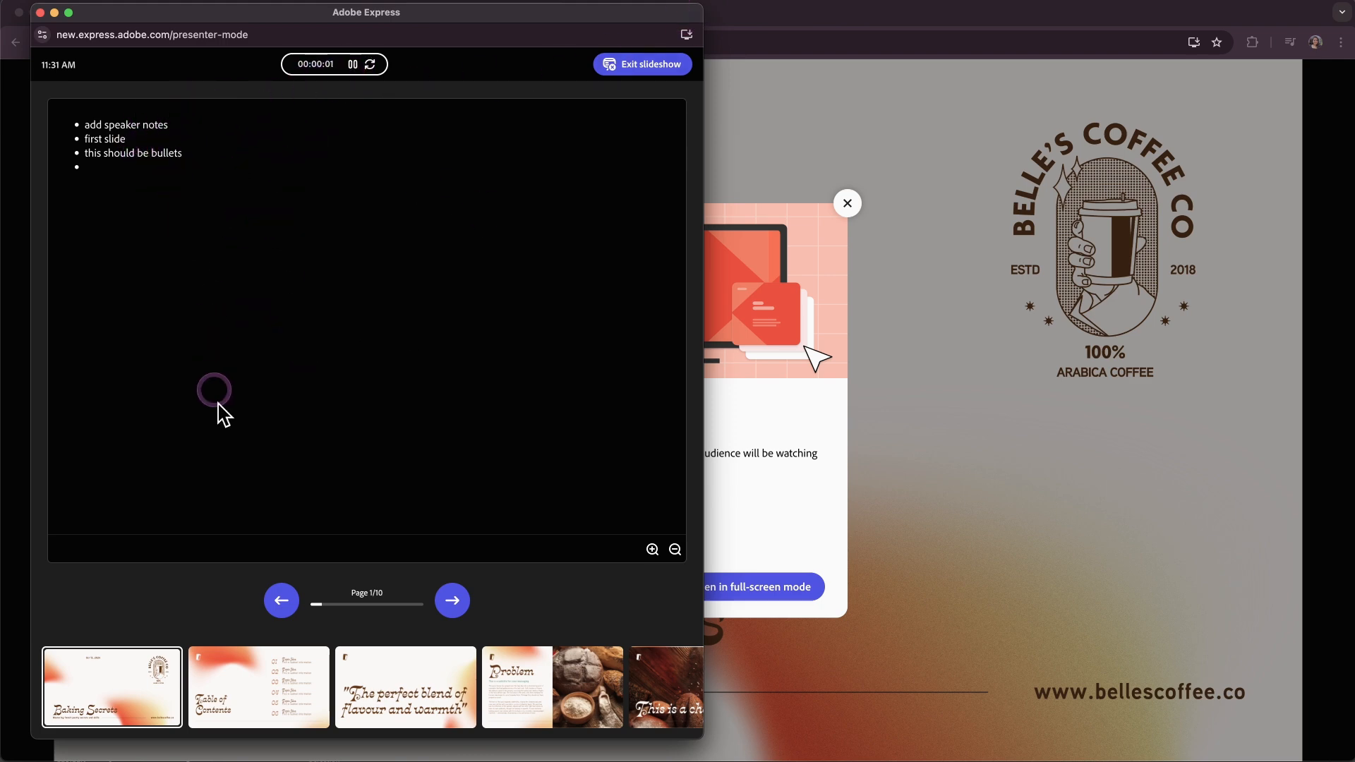
left_click(452, 601)
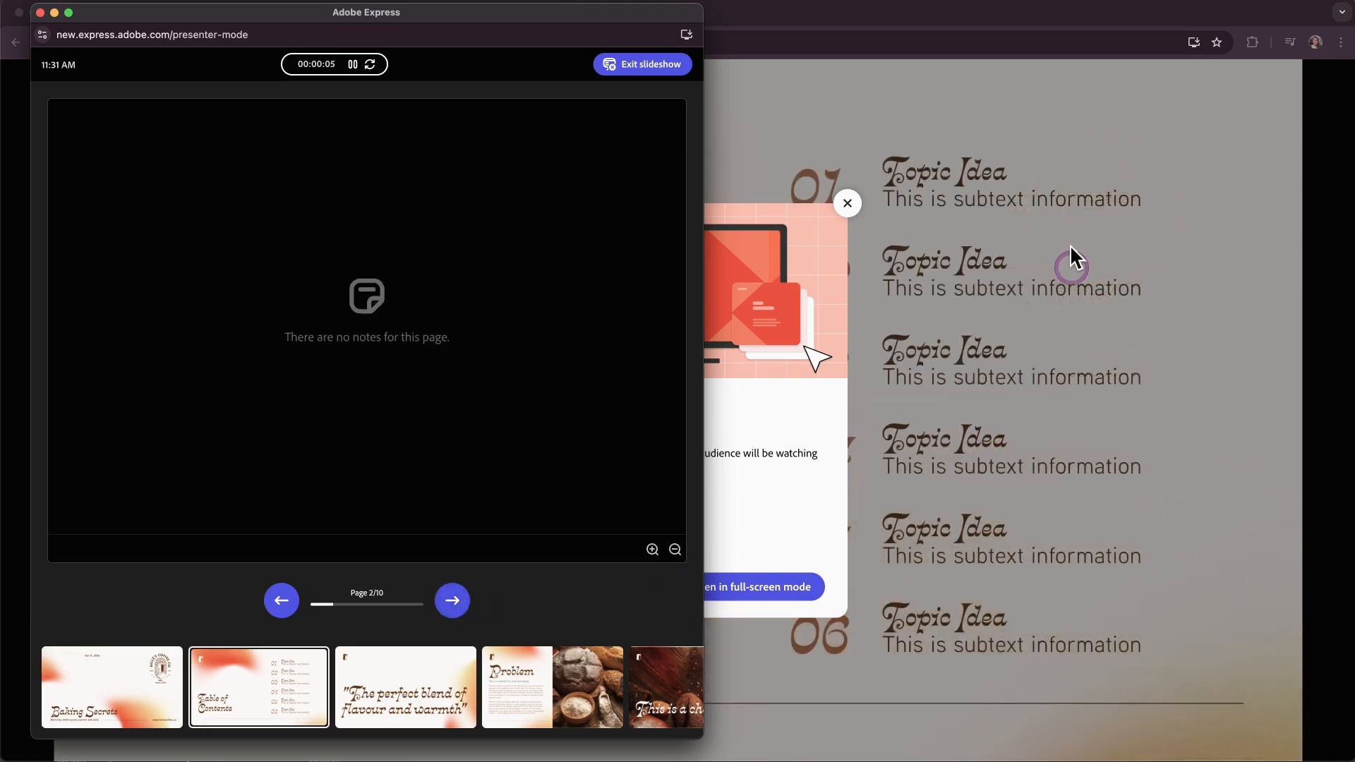
left_click(451, 603)
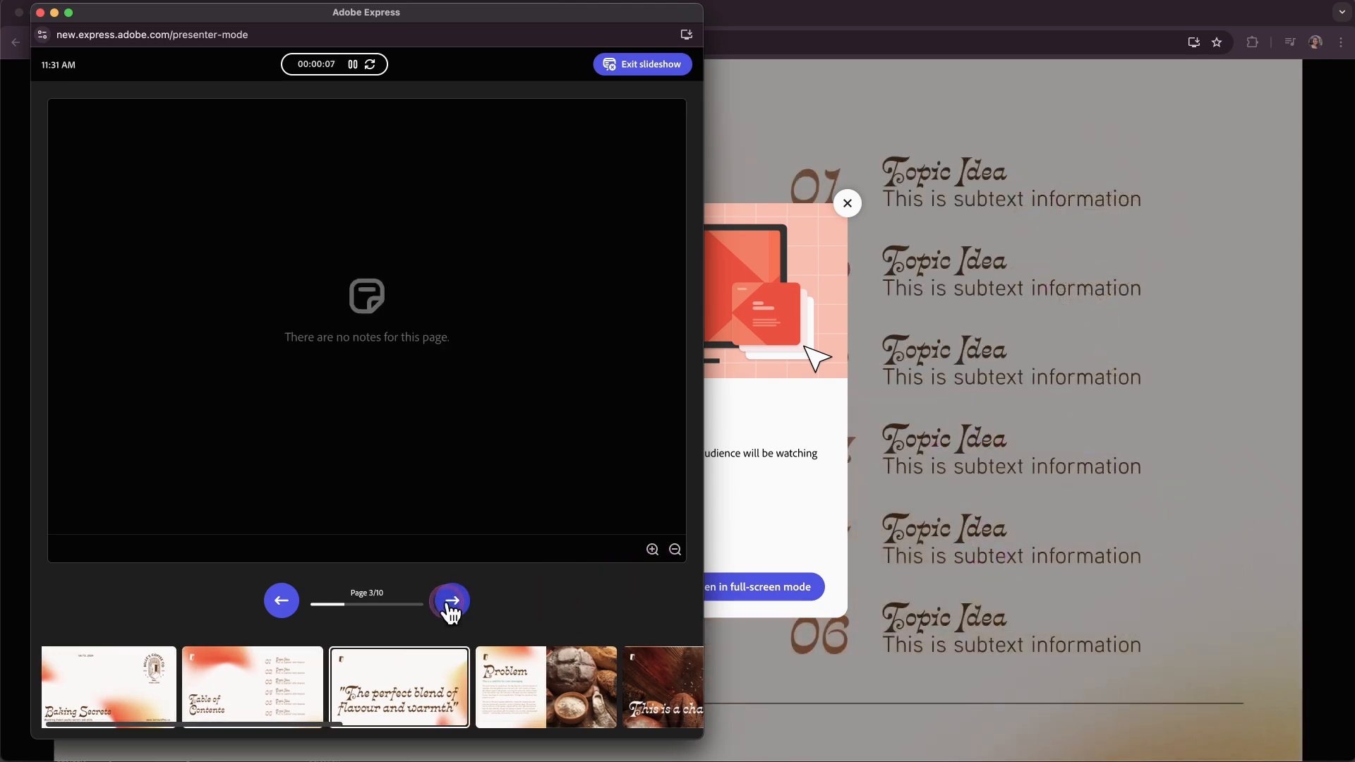
left_click(452, 604)
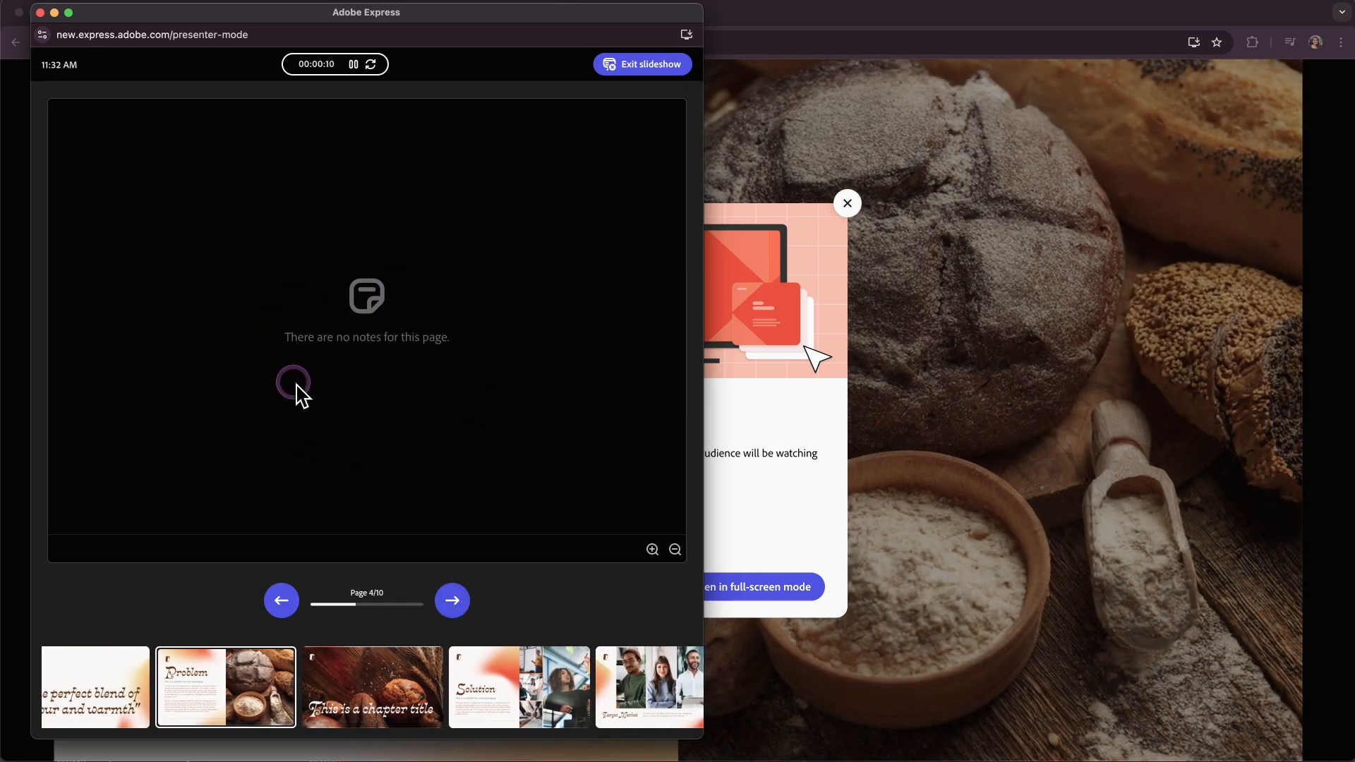
left_click(622, 63)
Enlarge the Problem heading on page 4 slightly and reposition it.
left_click(545, 323)
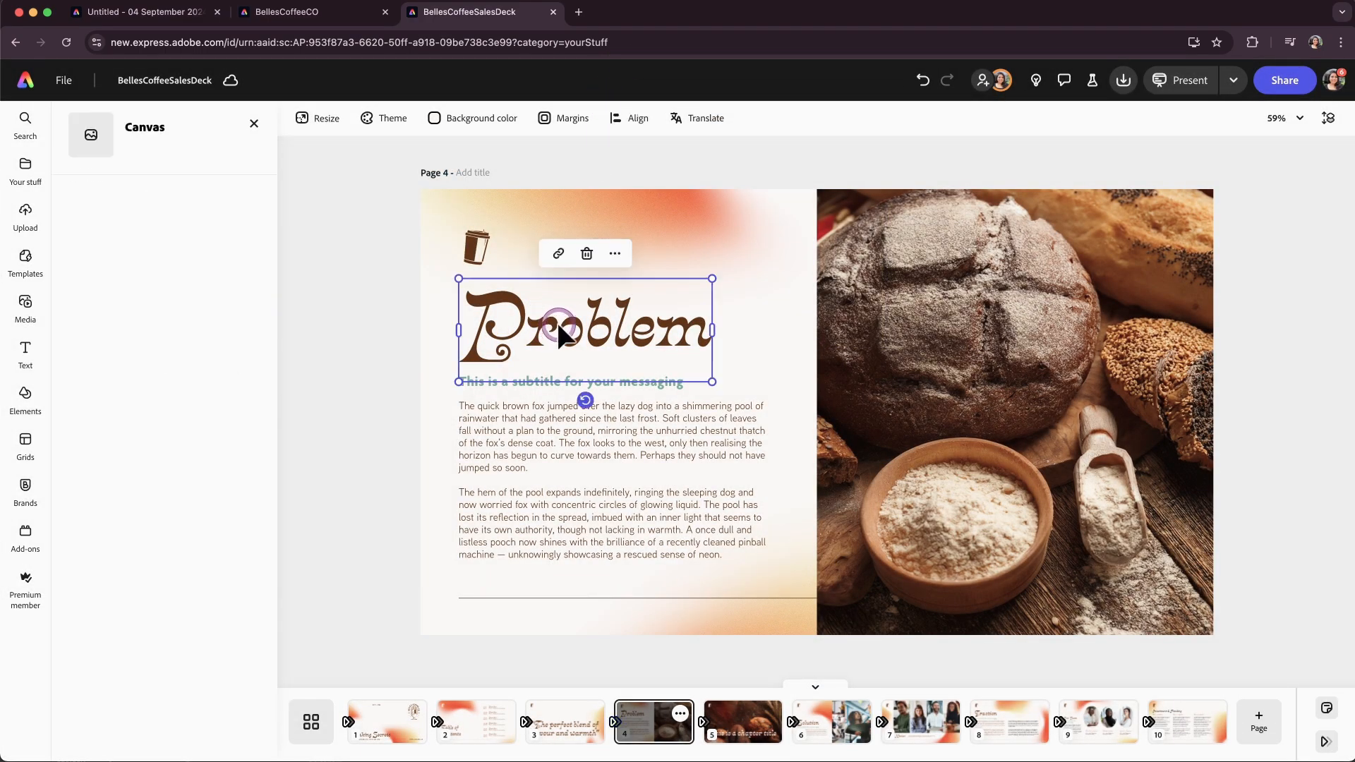
mouse_move(712, 279)
left_mouse_down()
mouse_move(769, 248)
mouse_move(728, 272)
left_mouse_up()
left_click_drag(646, 300, 630, 315)
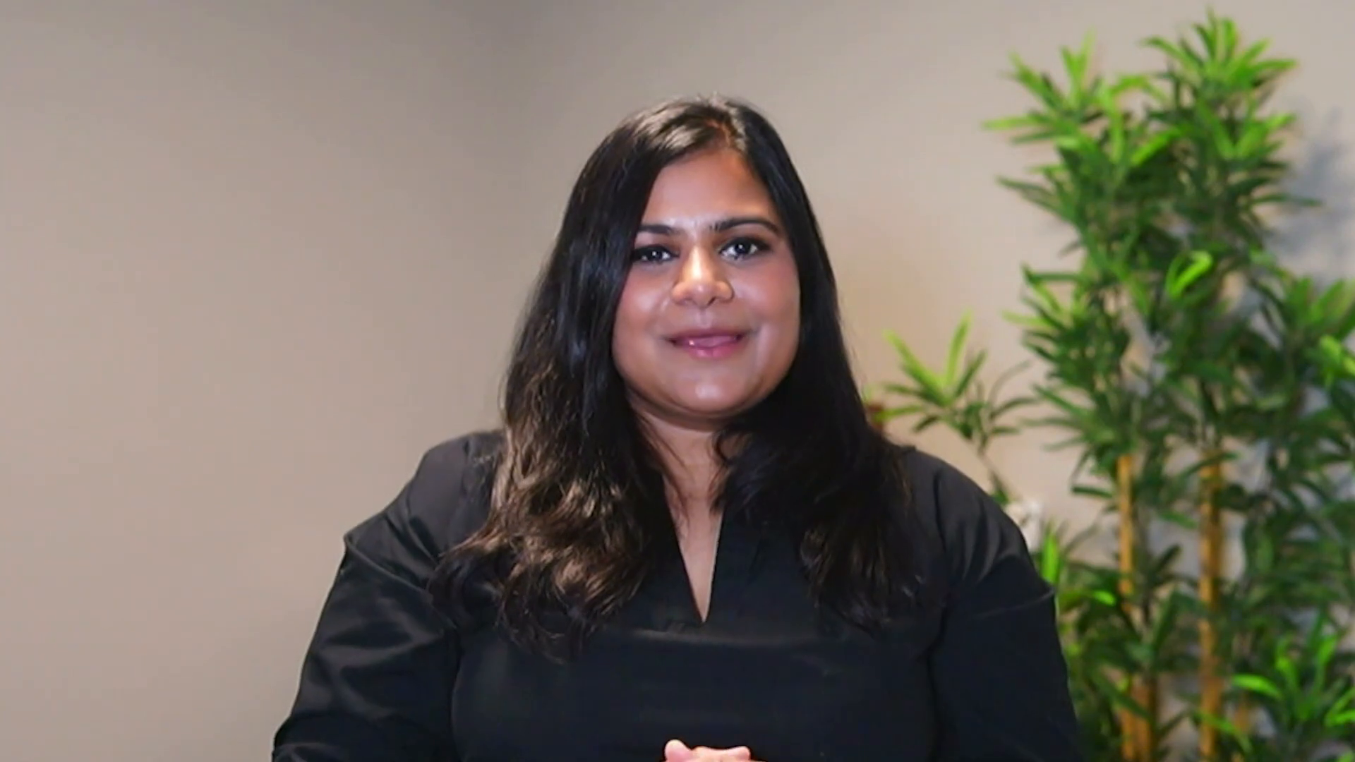